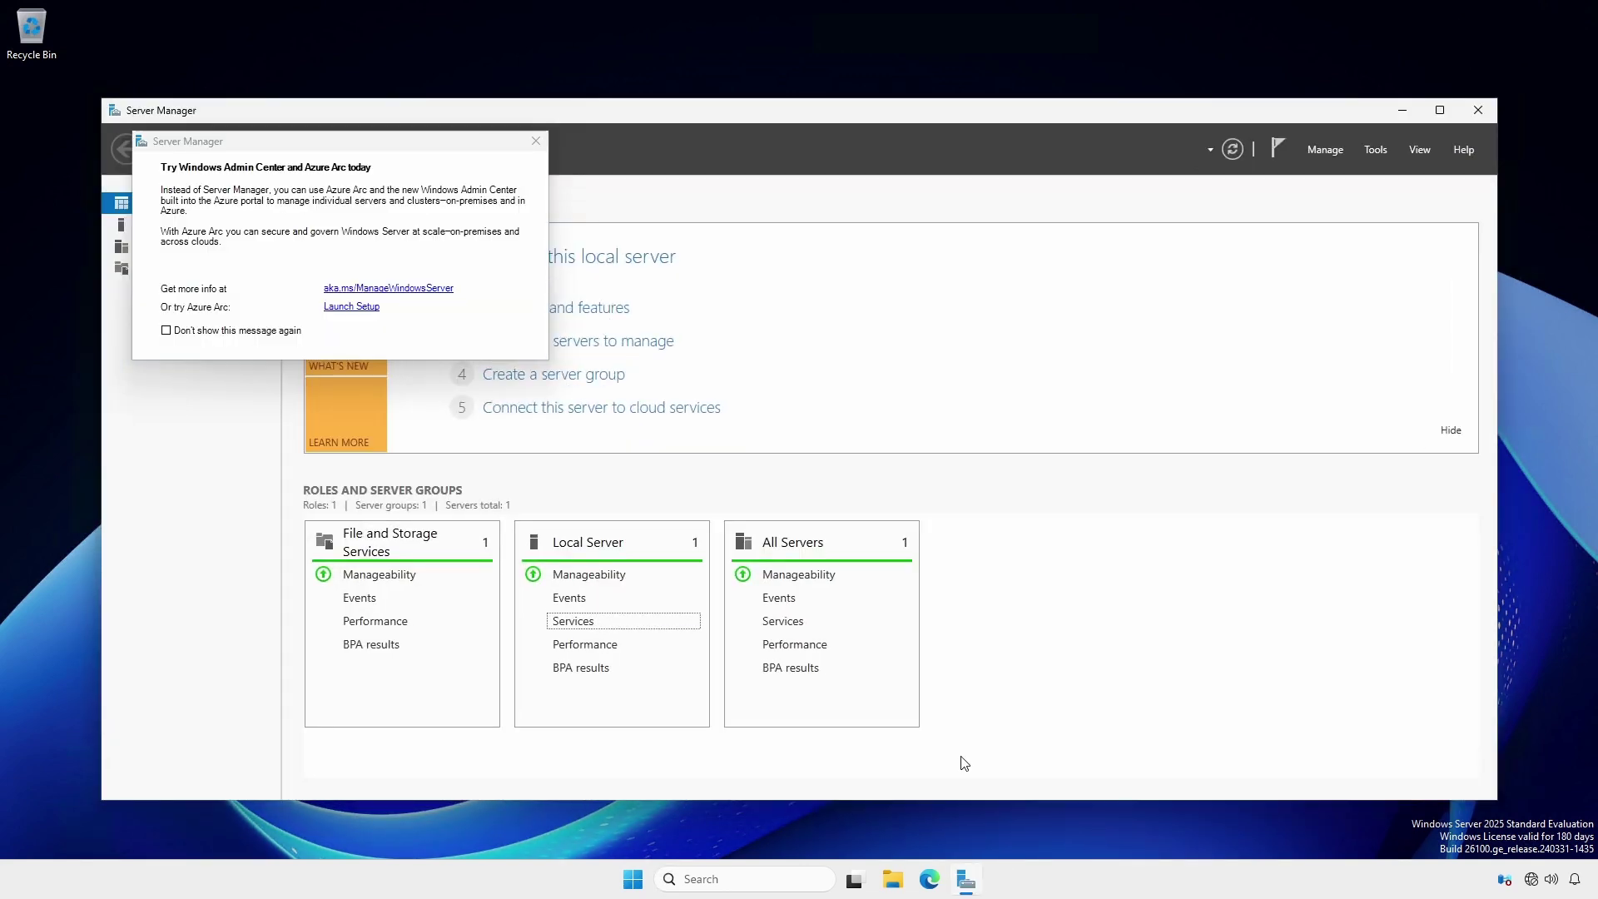
- Dismiss the Windows Admin Center prompt and review the Local Server properties, leaving the time zone unchanged
{"action": "left_click", "coordinate": [535, 143]}
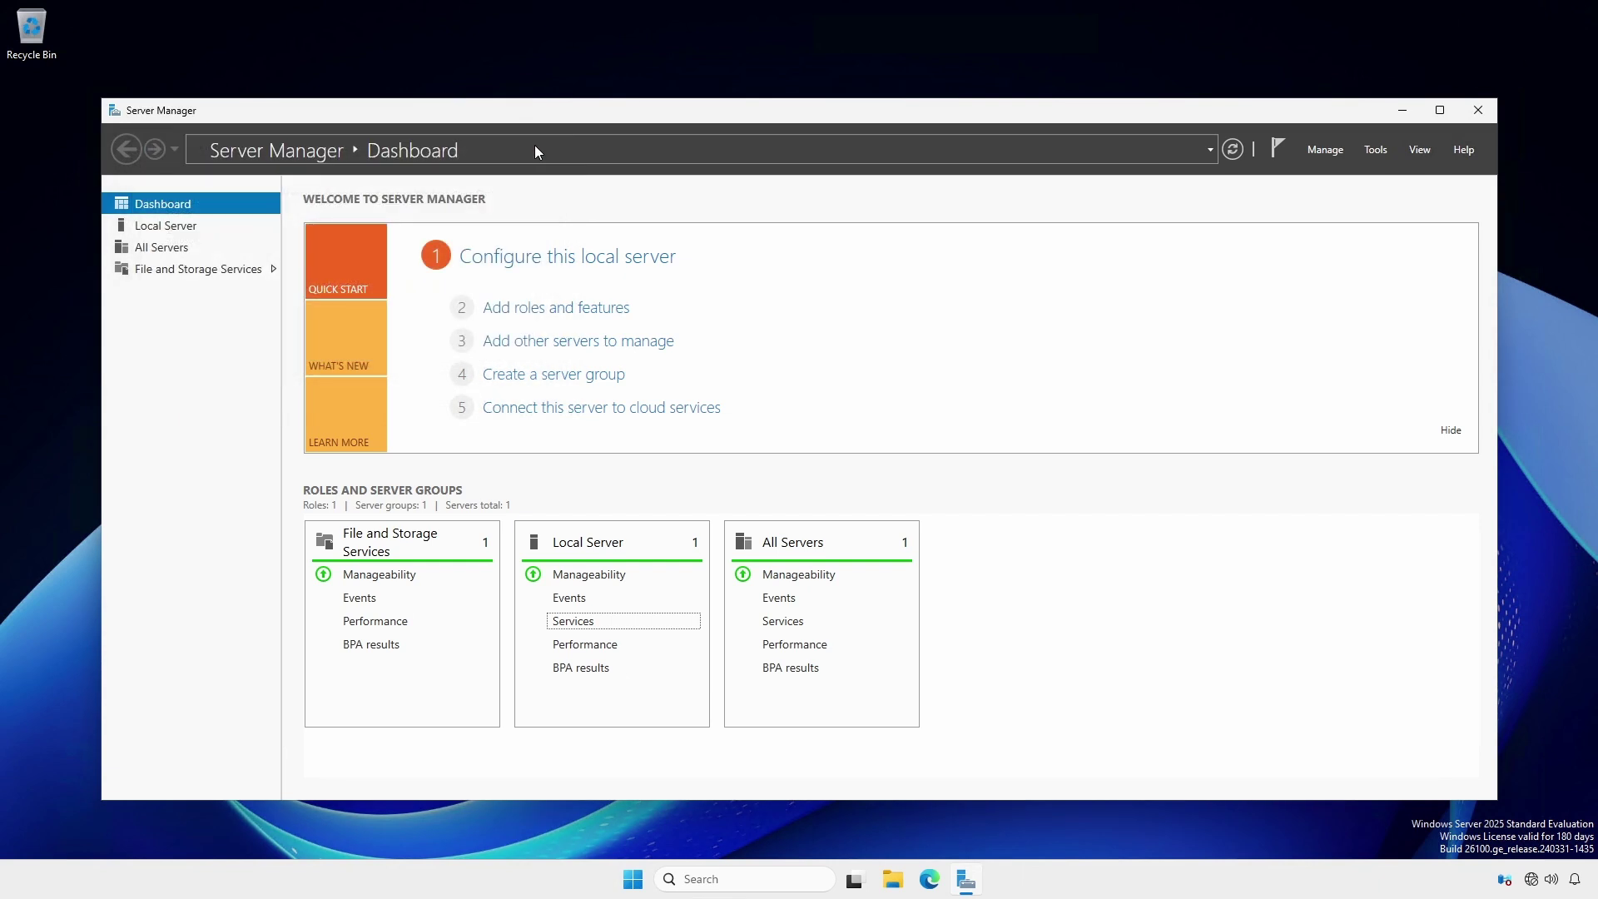
{"action": "left_click", "coordinate": [166, 226]}
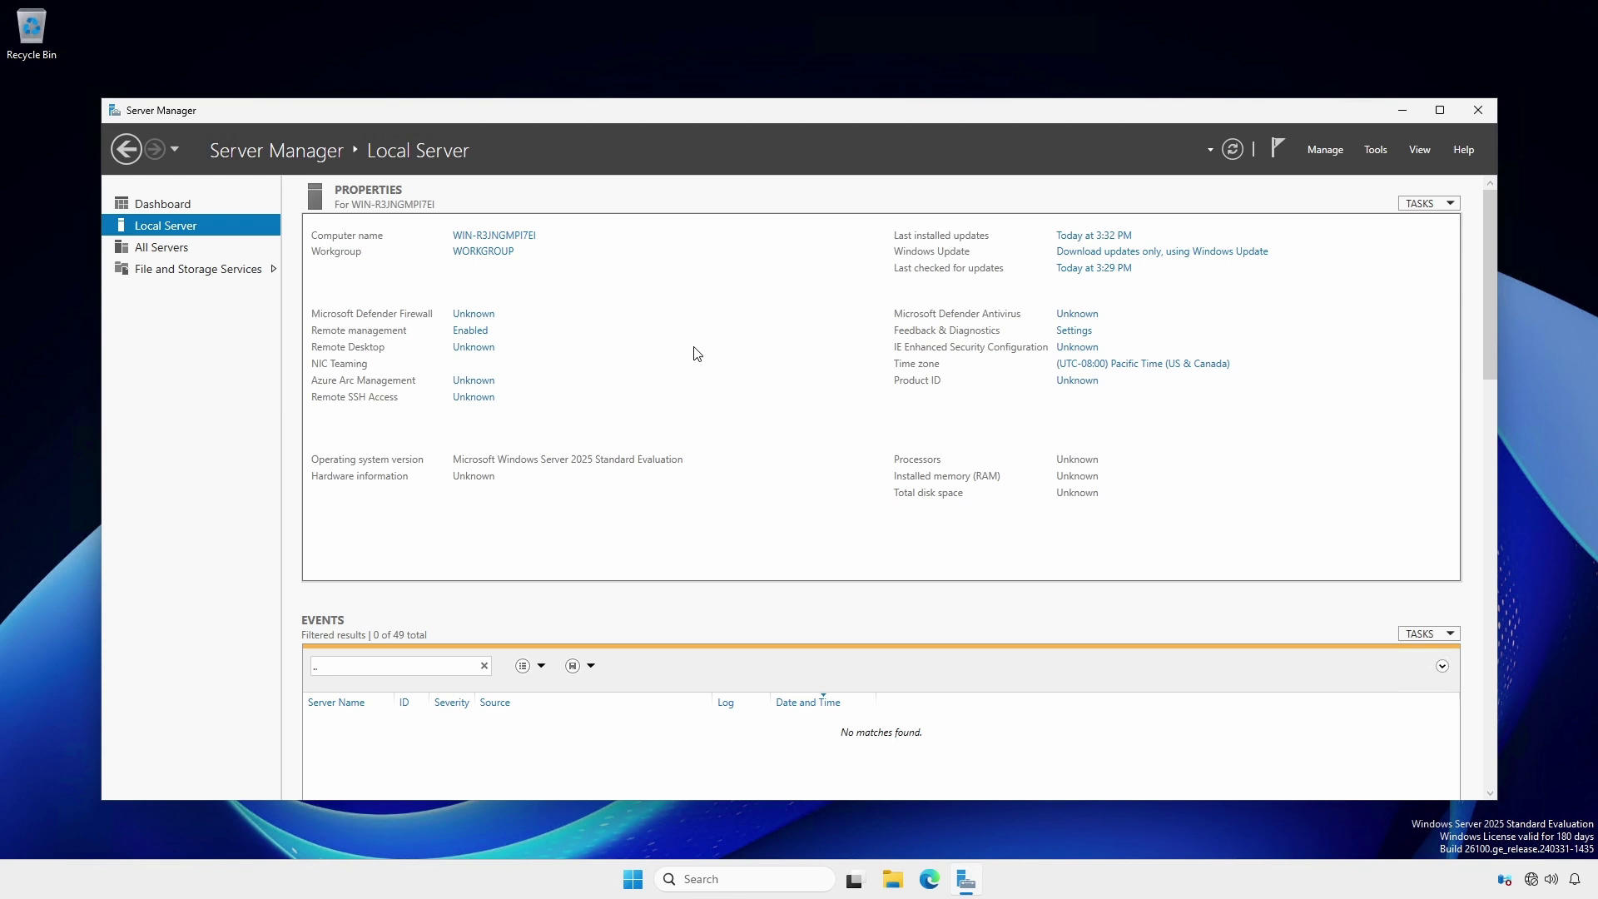
{"action": "left_click", "coordinate": [1095, 366]}
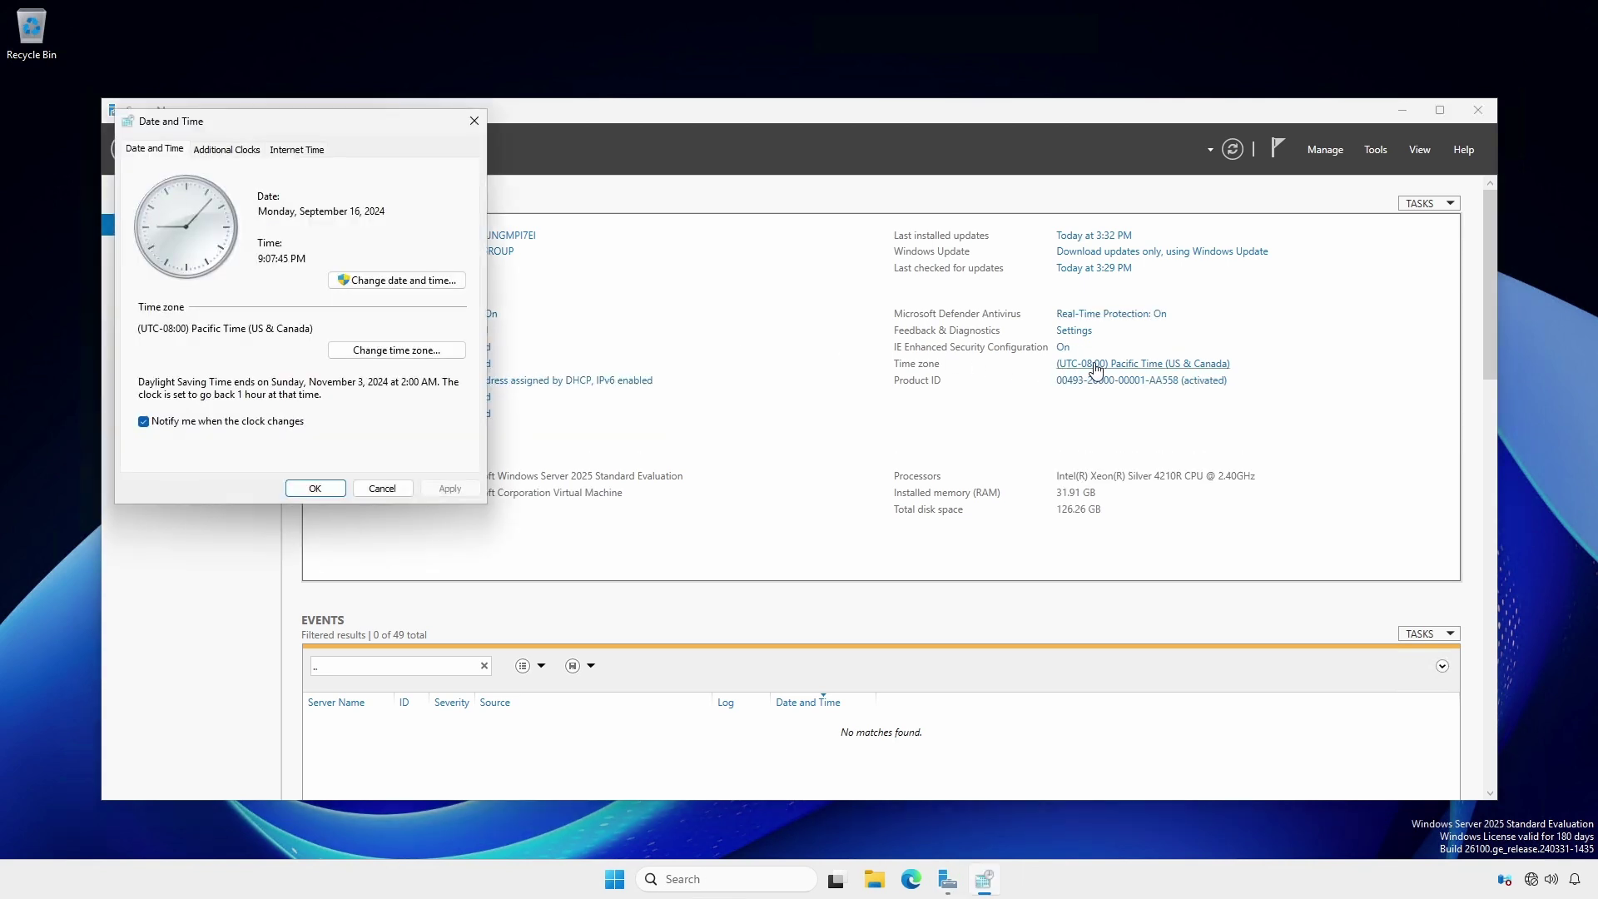
{"action": "left_click", "coordinate": [315, 488]}
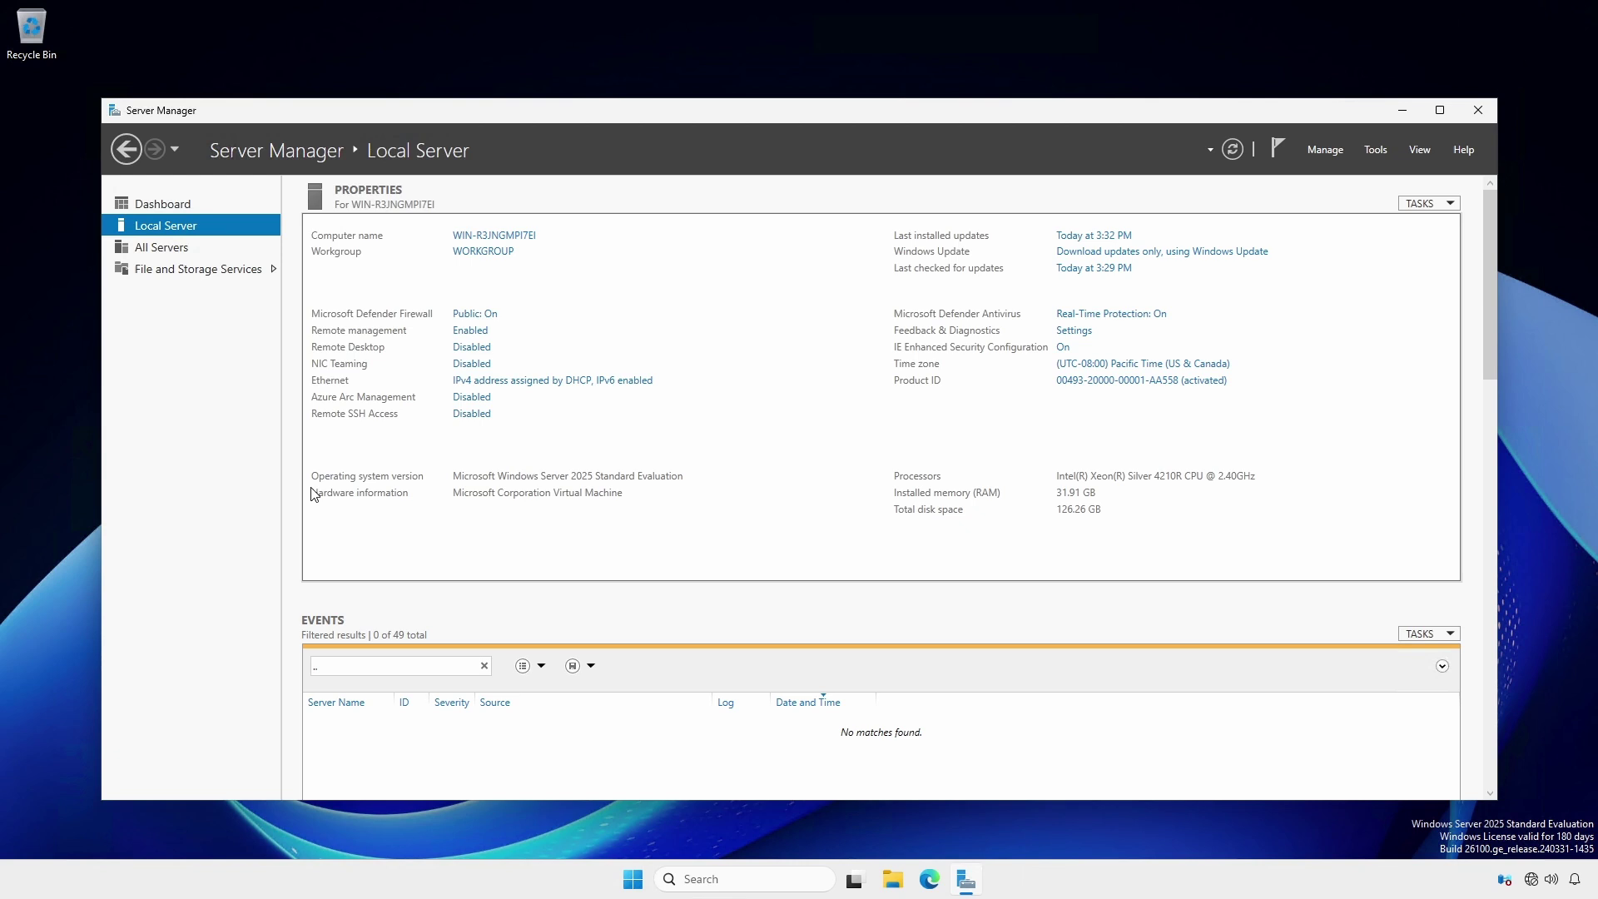
- Give the Ethernet adapter static IPv4 address 10.94.9.3 with preferred DNS server 10.94.9.2
{"action": "left_click", "coordinate": [510, 387]}
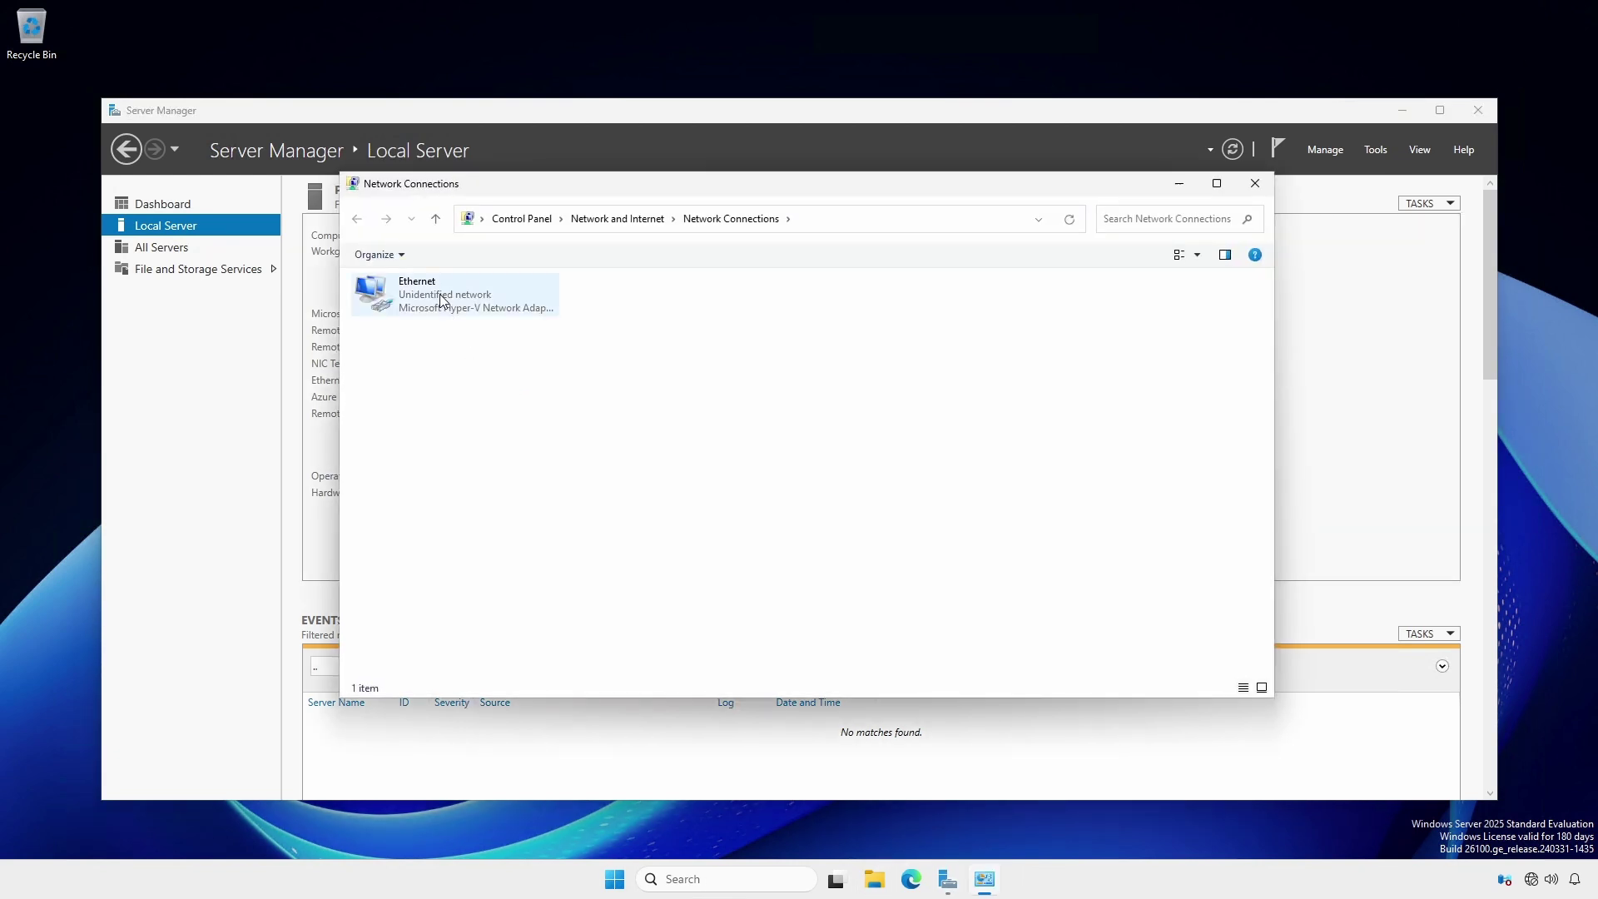
{"action": "right_click", "coordinate": [441, 300]}
{"action": "left_click", "coordinate": [497, 451]}
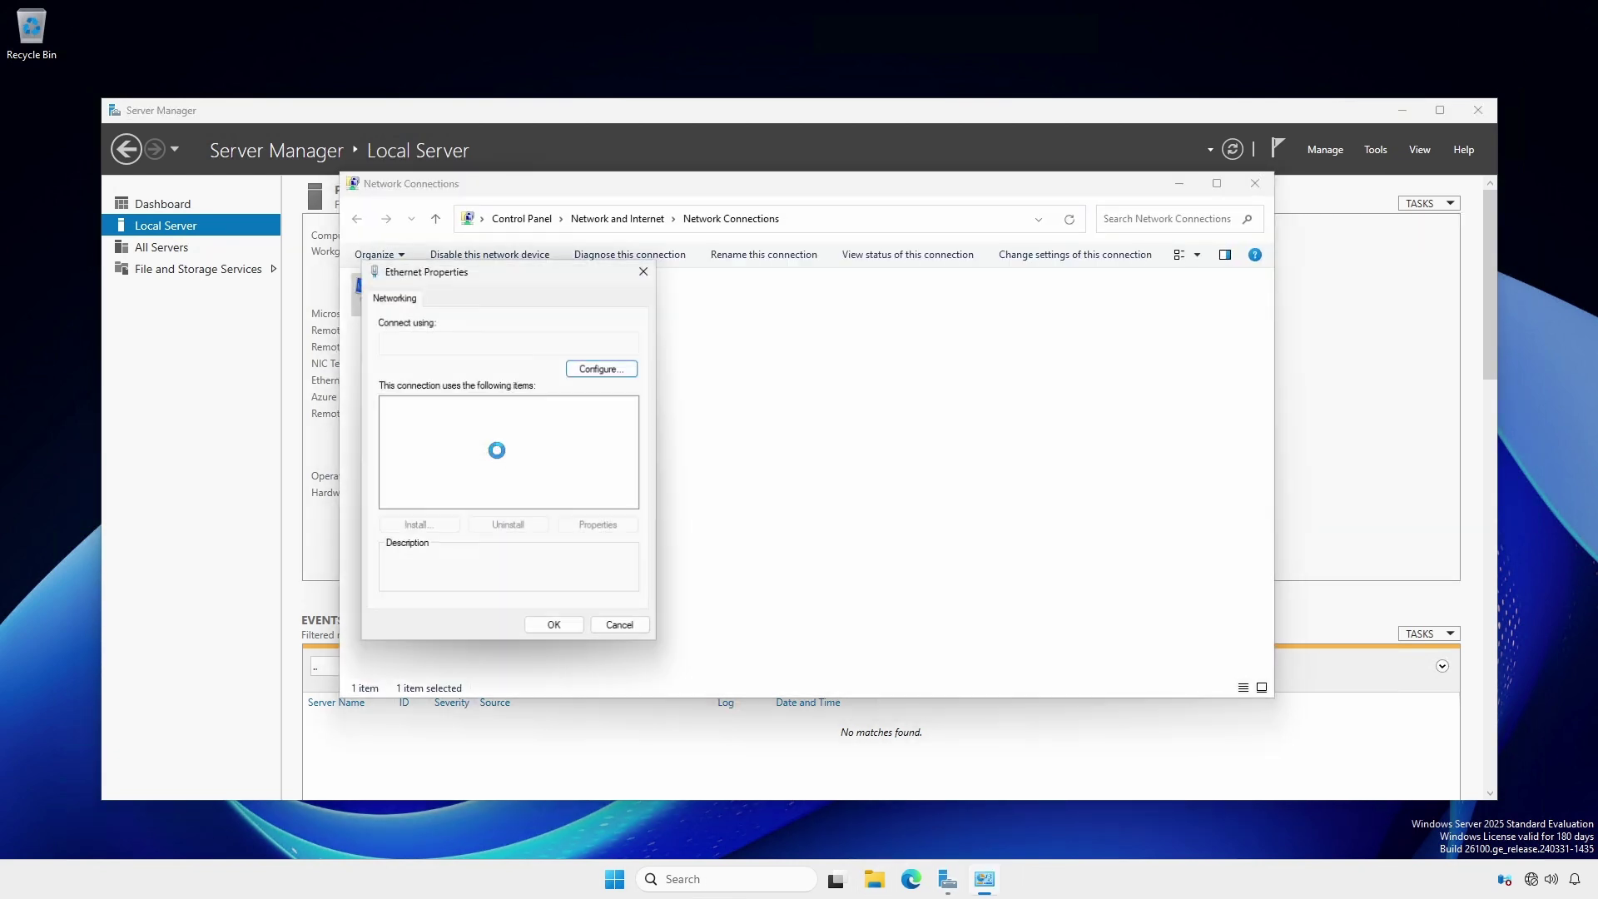
{"action": "left_click", "coordinate": [497, 447]}
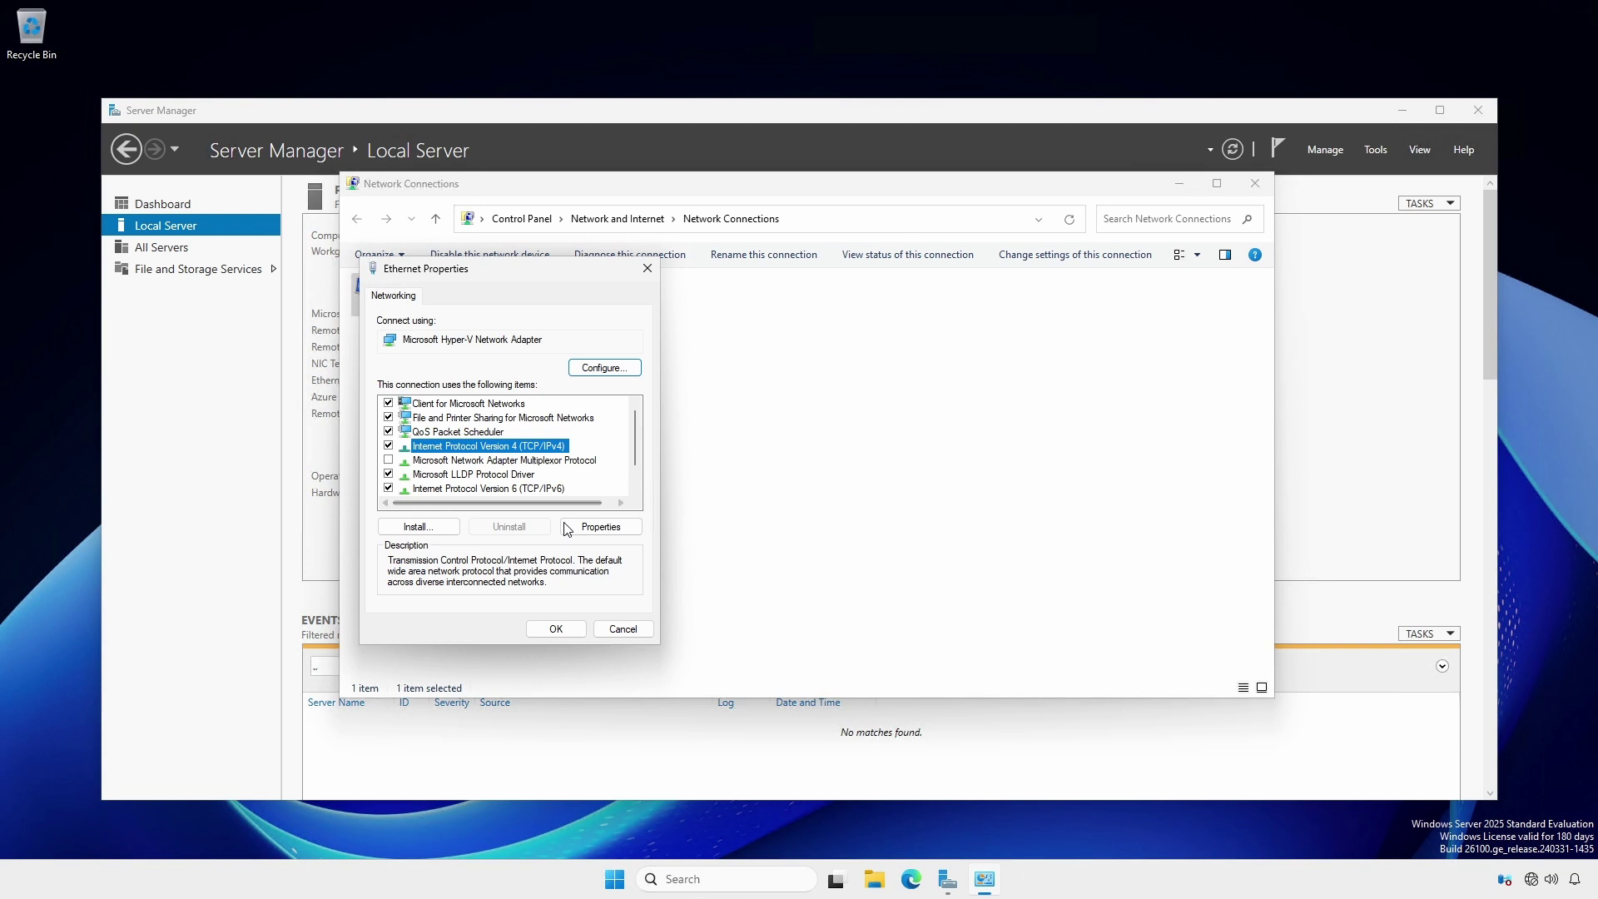
{"action": "left_click", "coordinate": [600, 527]}
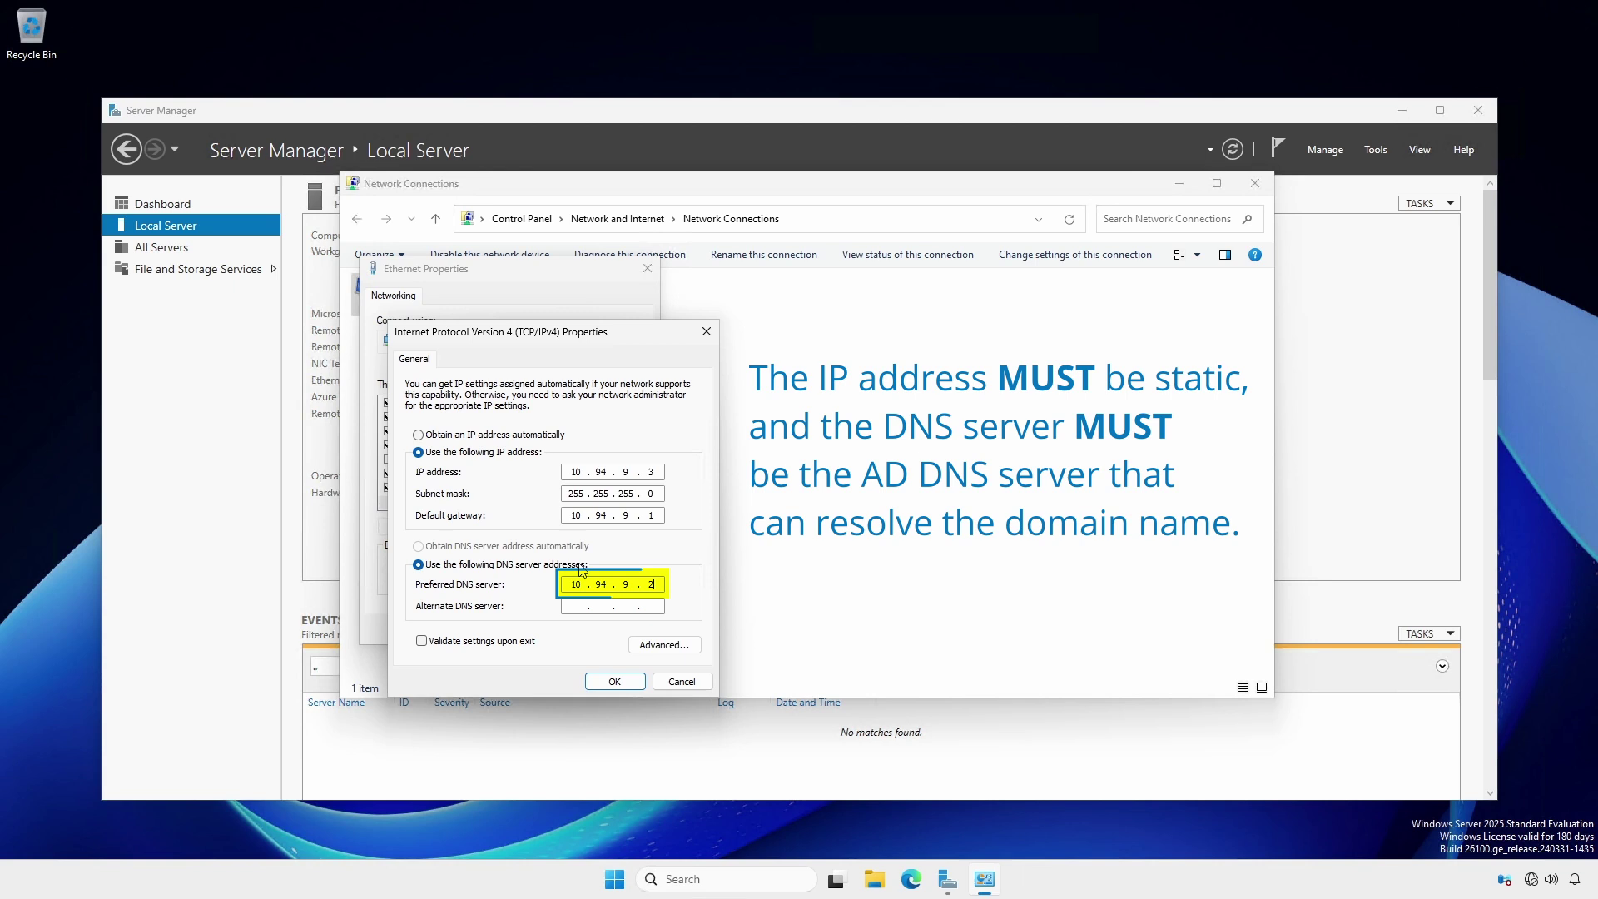
{"action": "left_click", "coordinate": [613, 683]}
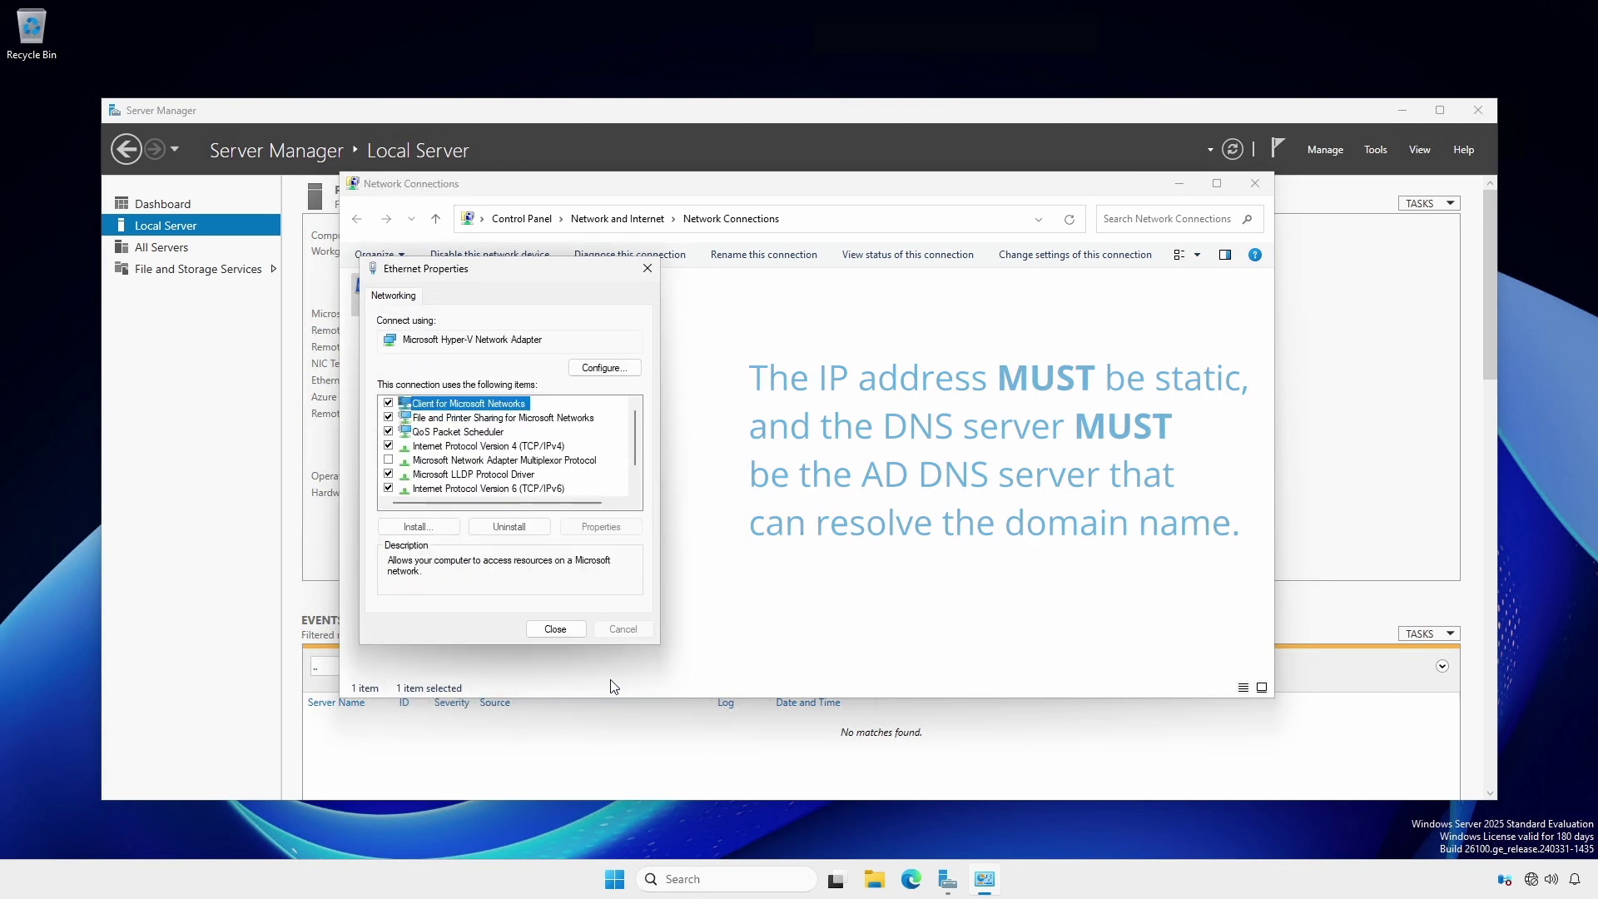
{"action": "left_click", "coordinate": [560, 630]}
{"action": "right_click", "coordinate": [613, 879]}
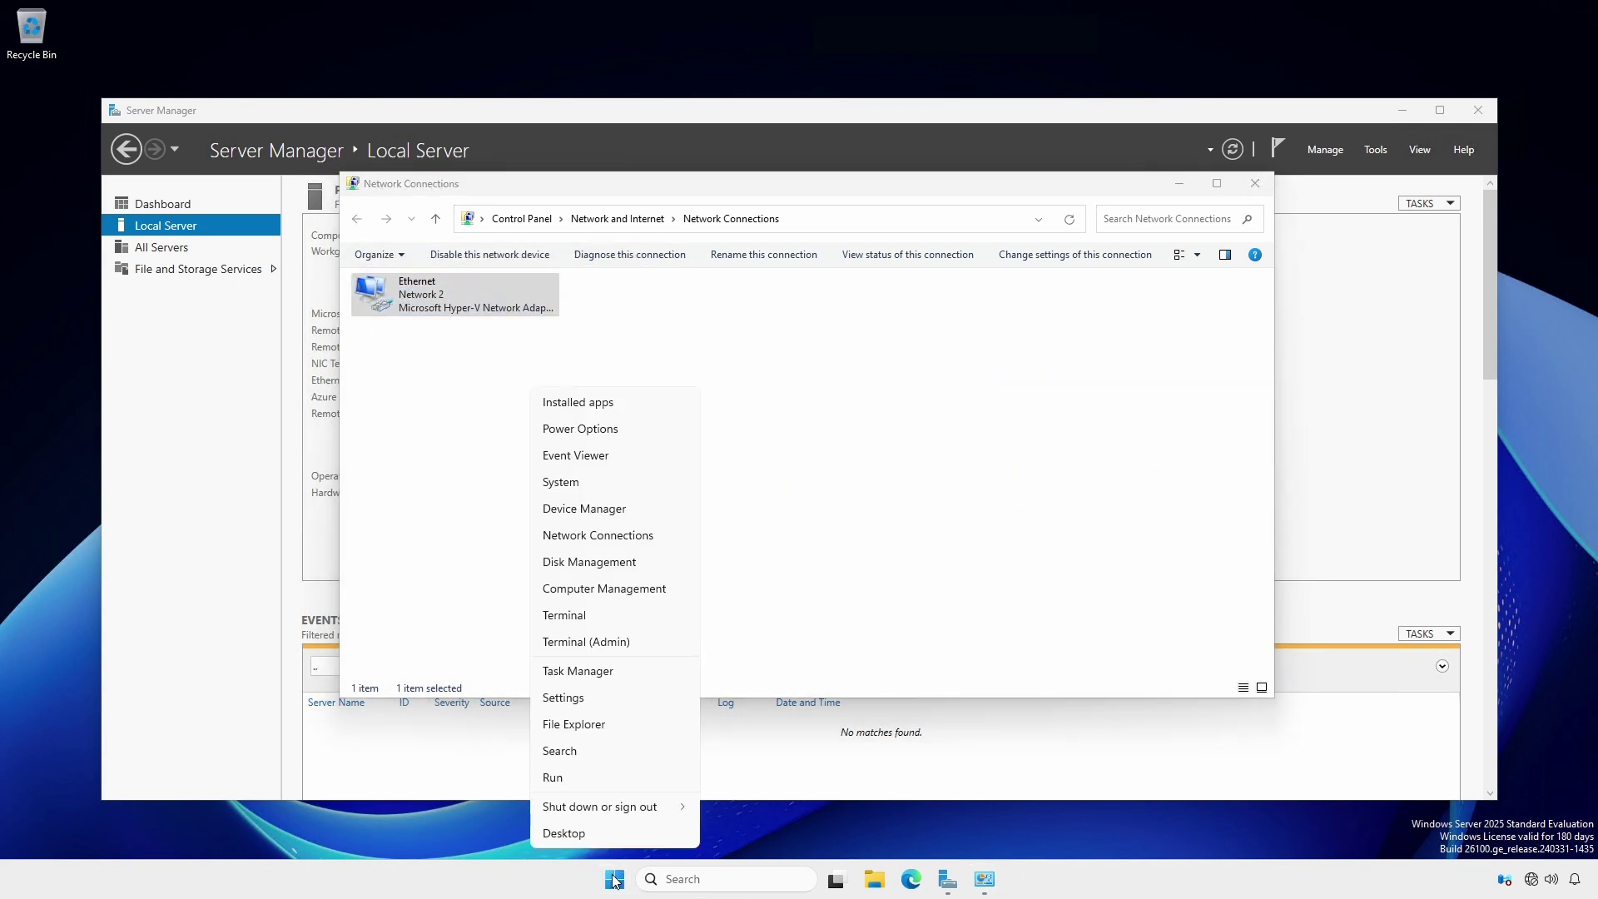
- In an admin terminal, run nslookup and Resolve-DnsName for hawktips.it, both returning 10.94.9.2
{"action": "left_click", "coordinate": [588, 623]}
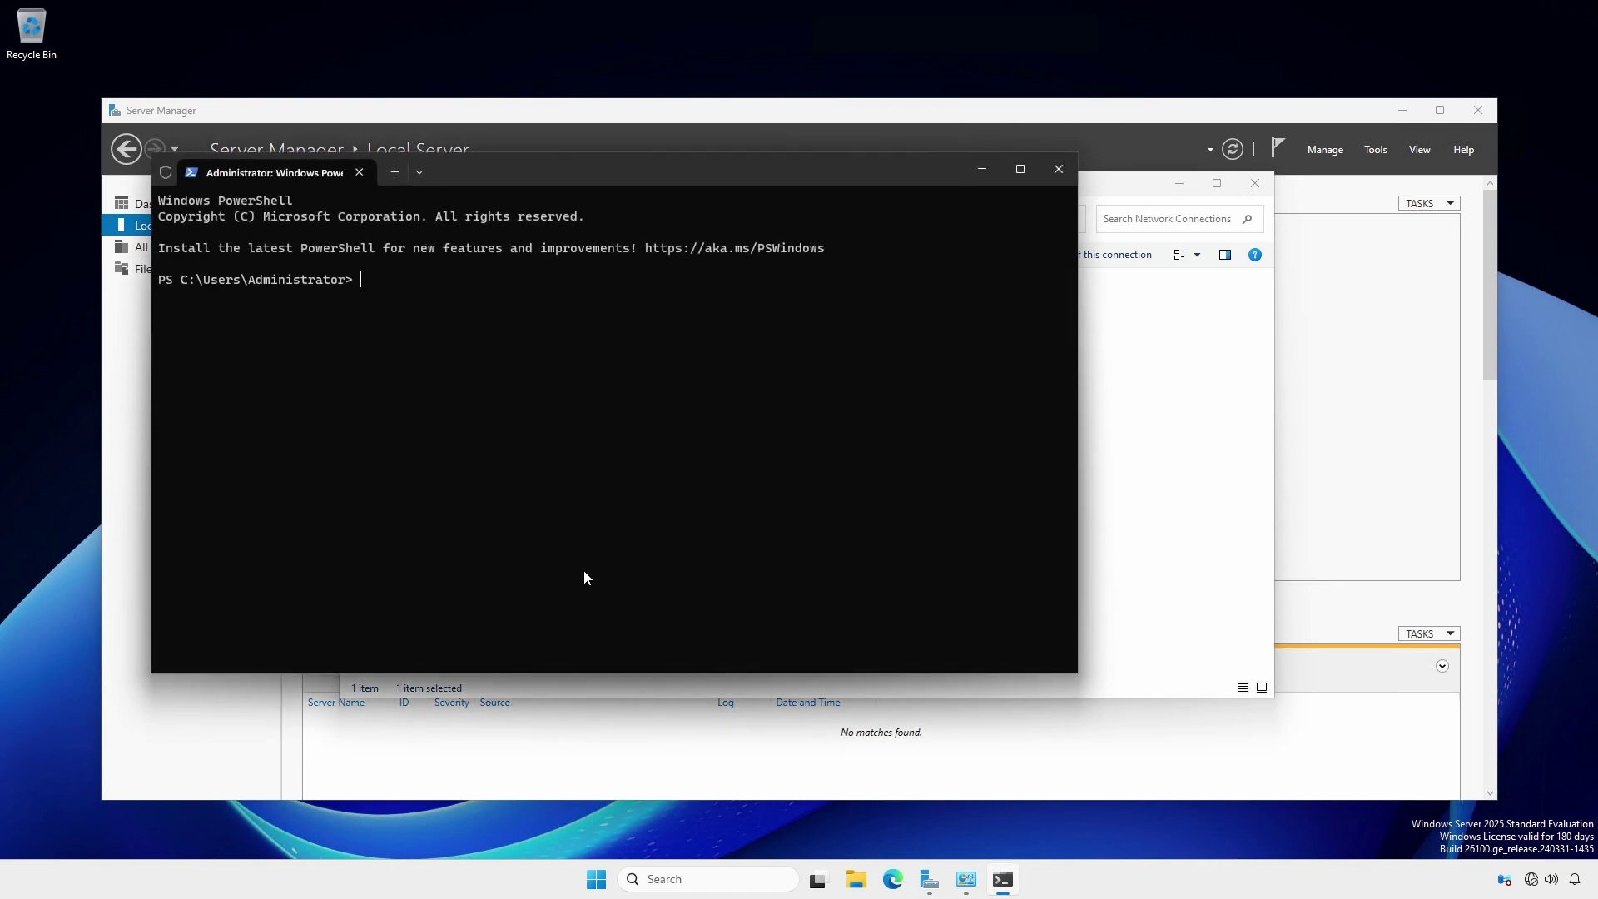
{"action": "type", "text": "nslookup hawktips.it"}
{"action": "key", "text": "Return"}
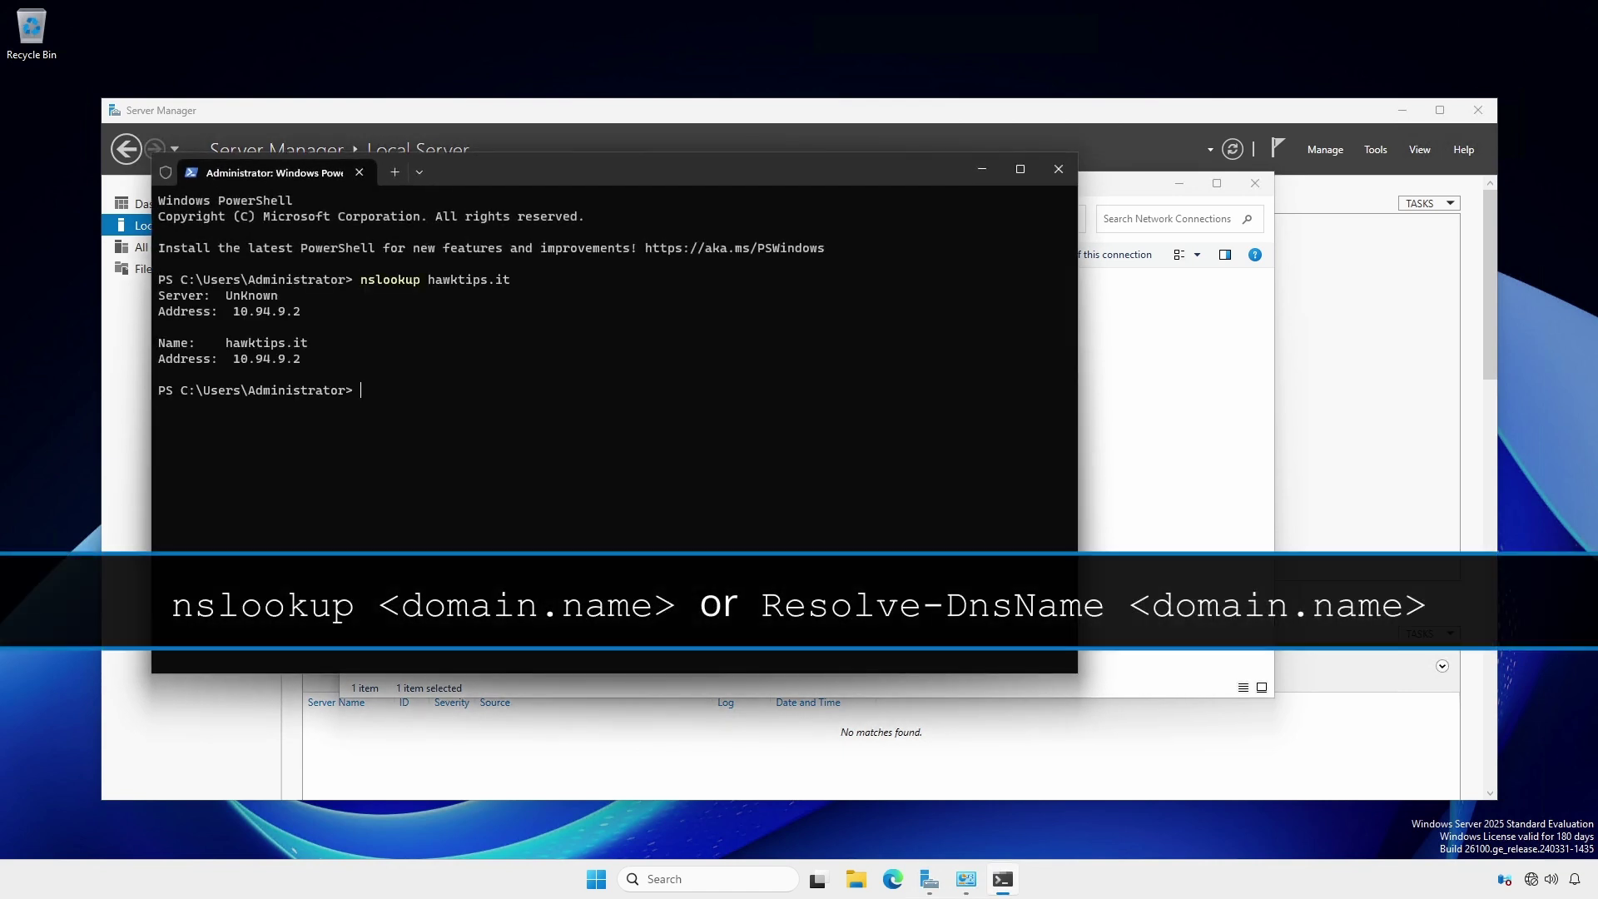
{"action": "type", "text": "Resolve-DnsName hawktips.it"}
{"action": "key", "text": "Return"}
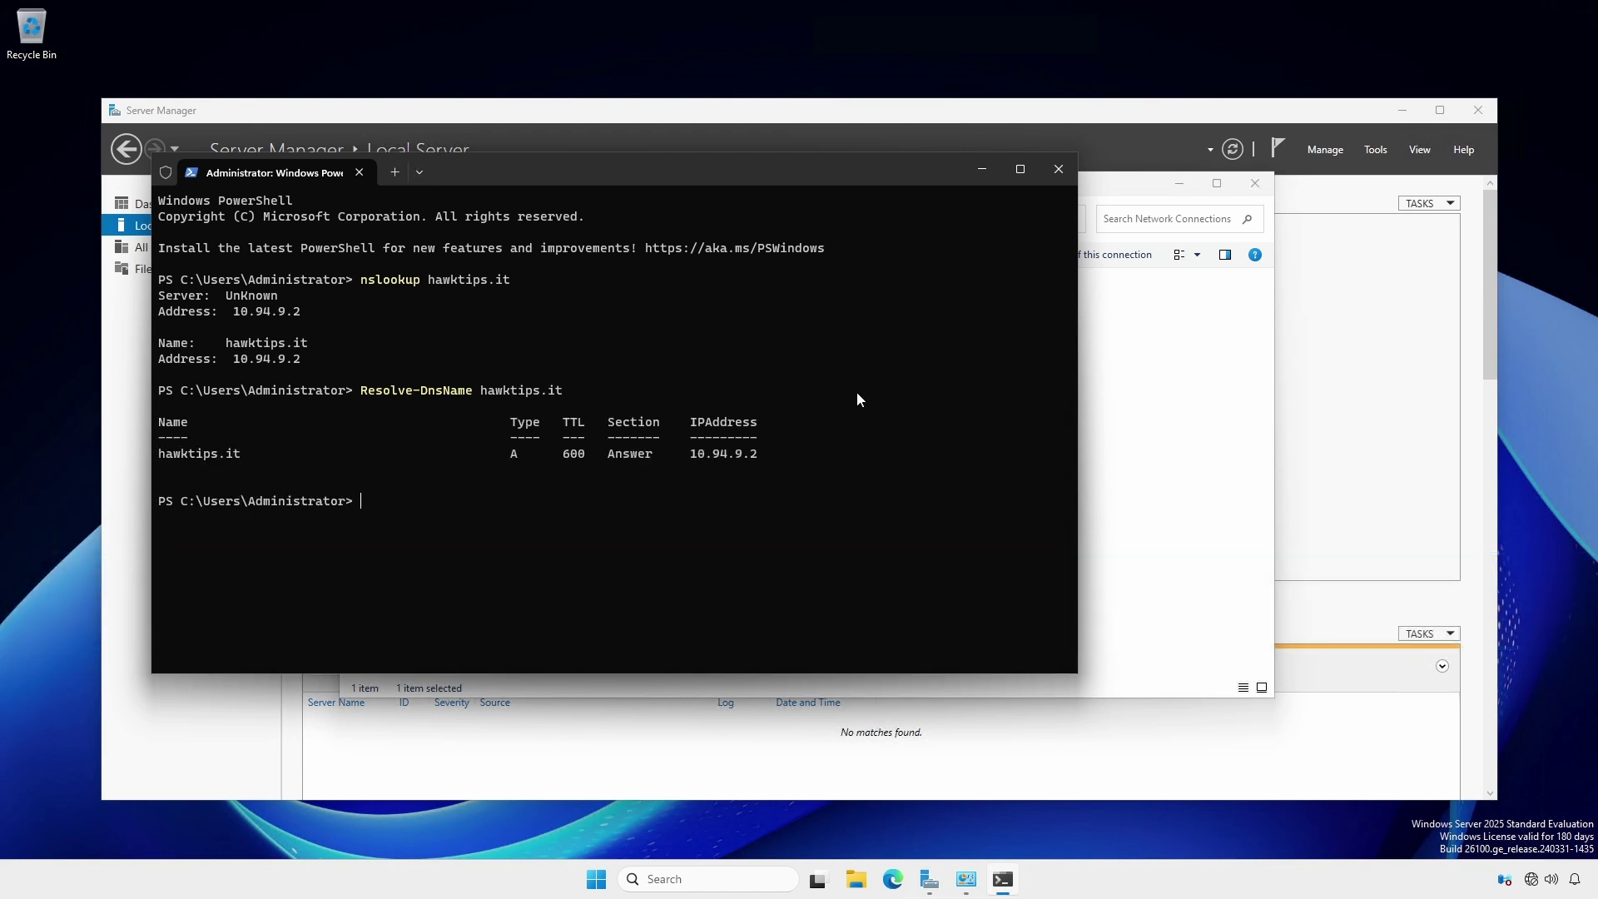
- Close PowerShell and Network Connections, then rename the computer to ht-dc2 and accept the required restart
{"action": "left_click", "coordinate": [1059, 171]}
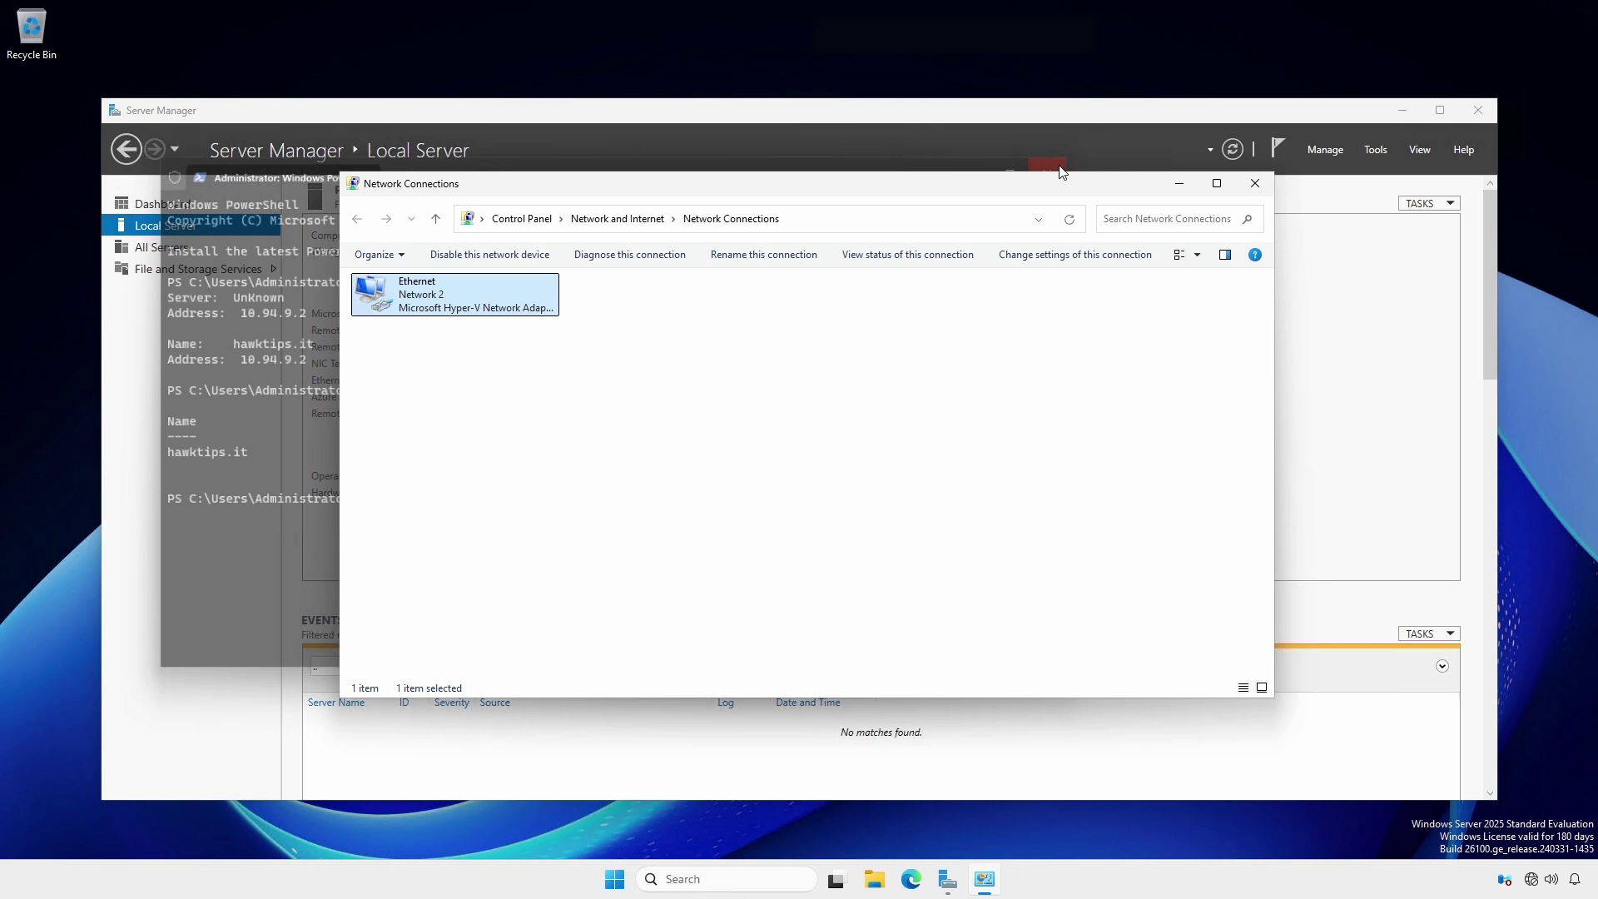
{"action": "left_click", "coordinate": [1256, 183]}
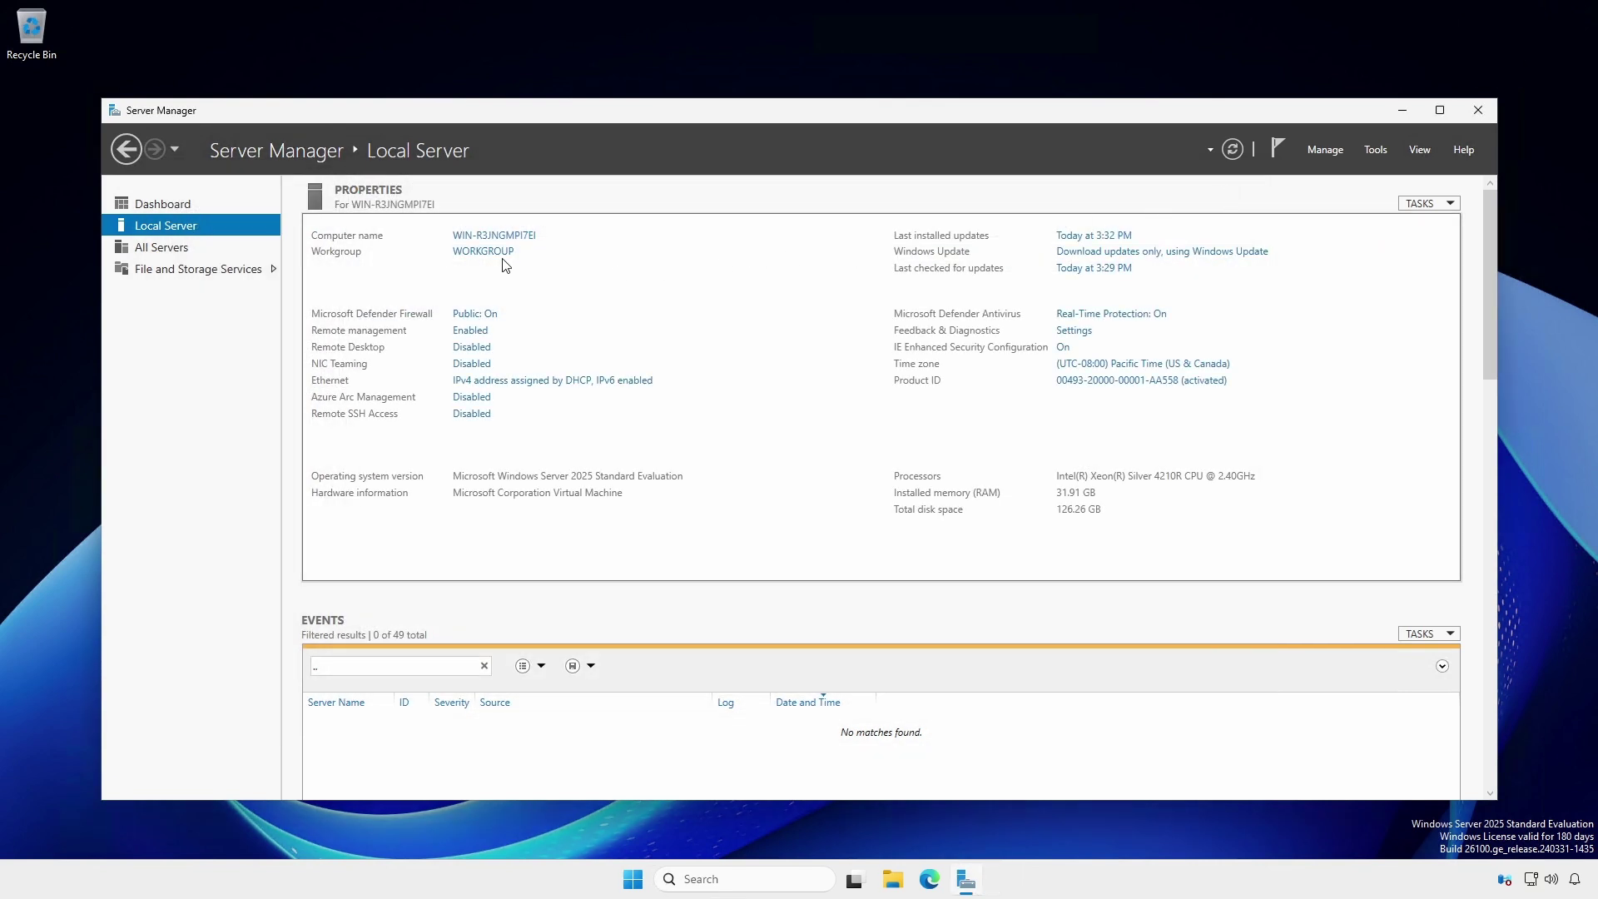
{"action": "left_click", "coordinate": [500, 235]}
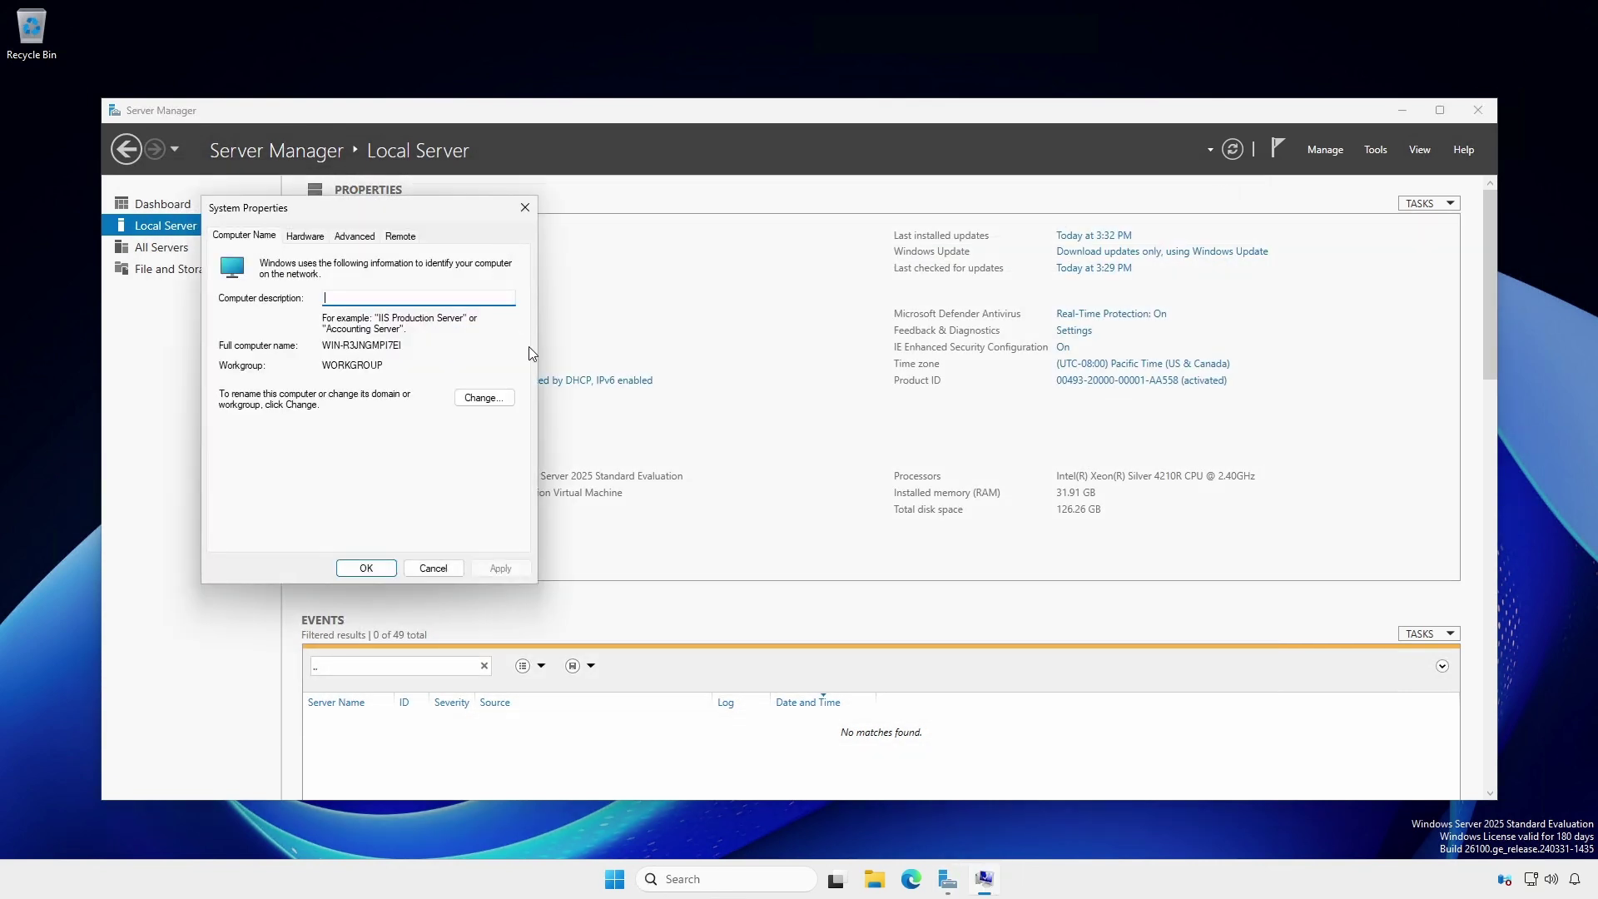
{"action": "left_click", "coordinate": [473, 399]}
{"action": "type", "text": "ht-dc2"}
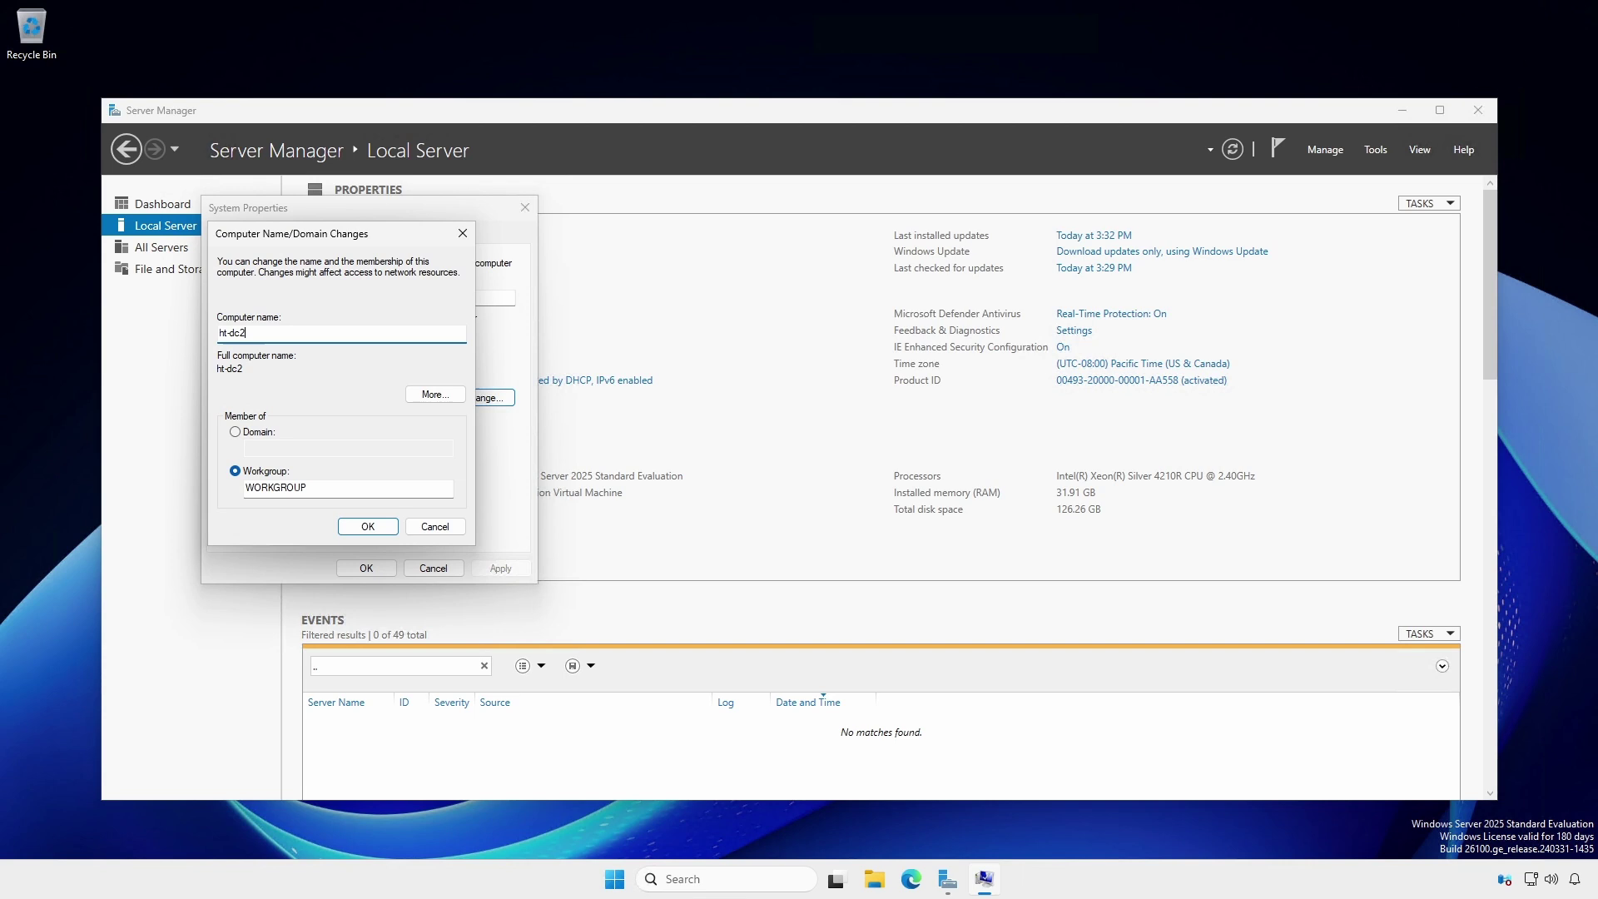
{"action": "left_click", "coordinate": [373, 527]}
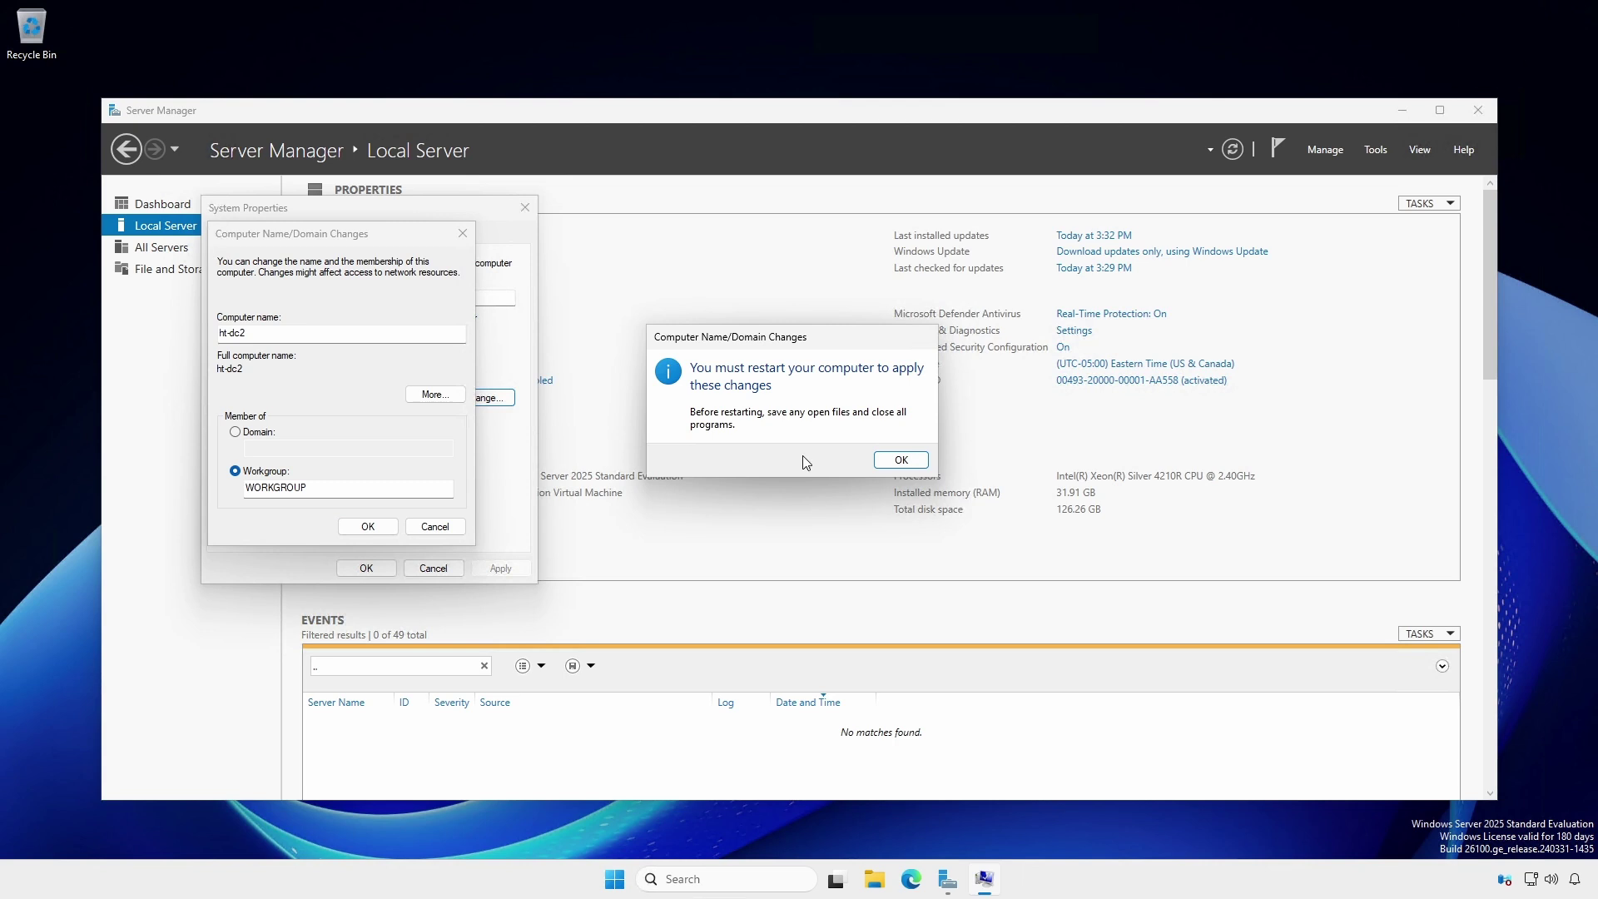
{"action": "left_click", "coordinate": [894, 459]}
{"action": "left_click", "coordinate": [365, 568]}
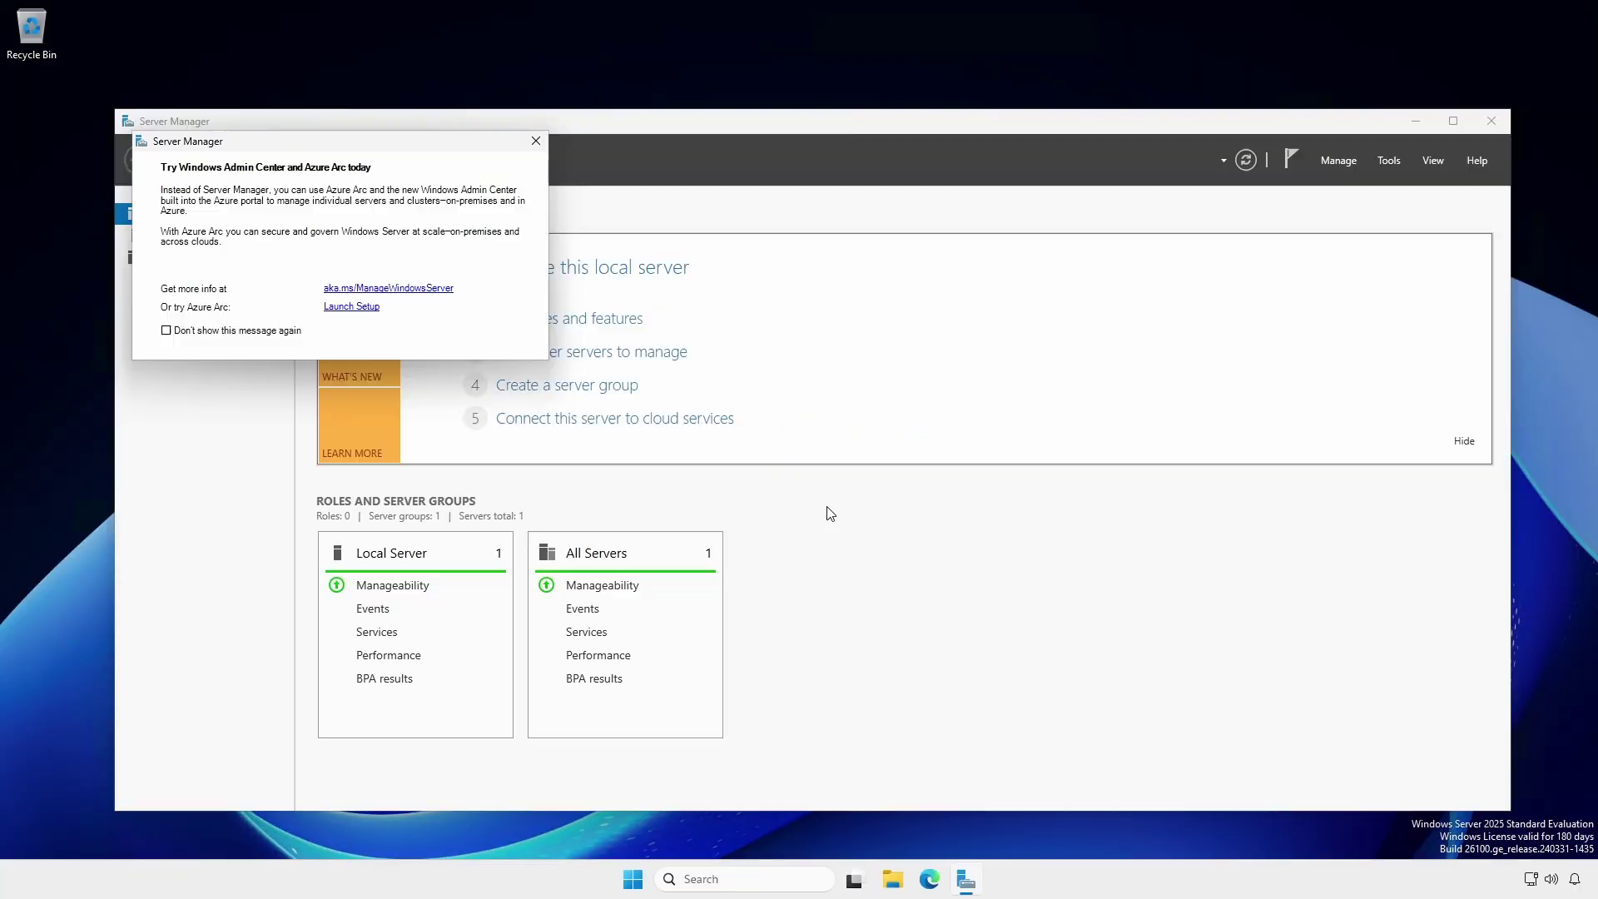
- After the restart, check on the Local Server page that Windows Update reports the server up to date
{"action": "left_click", "coordinate": [536, 141]}
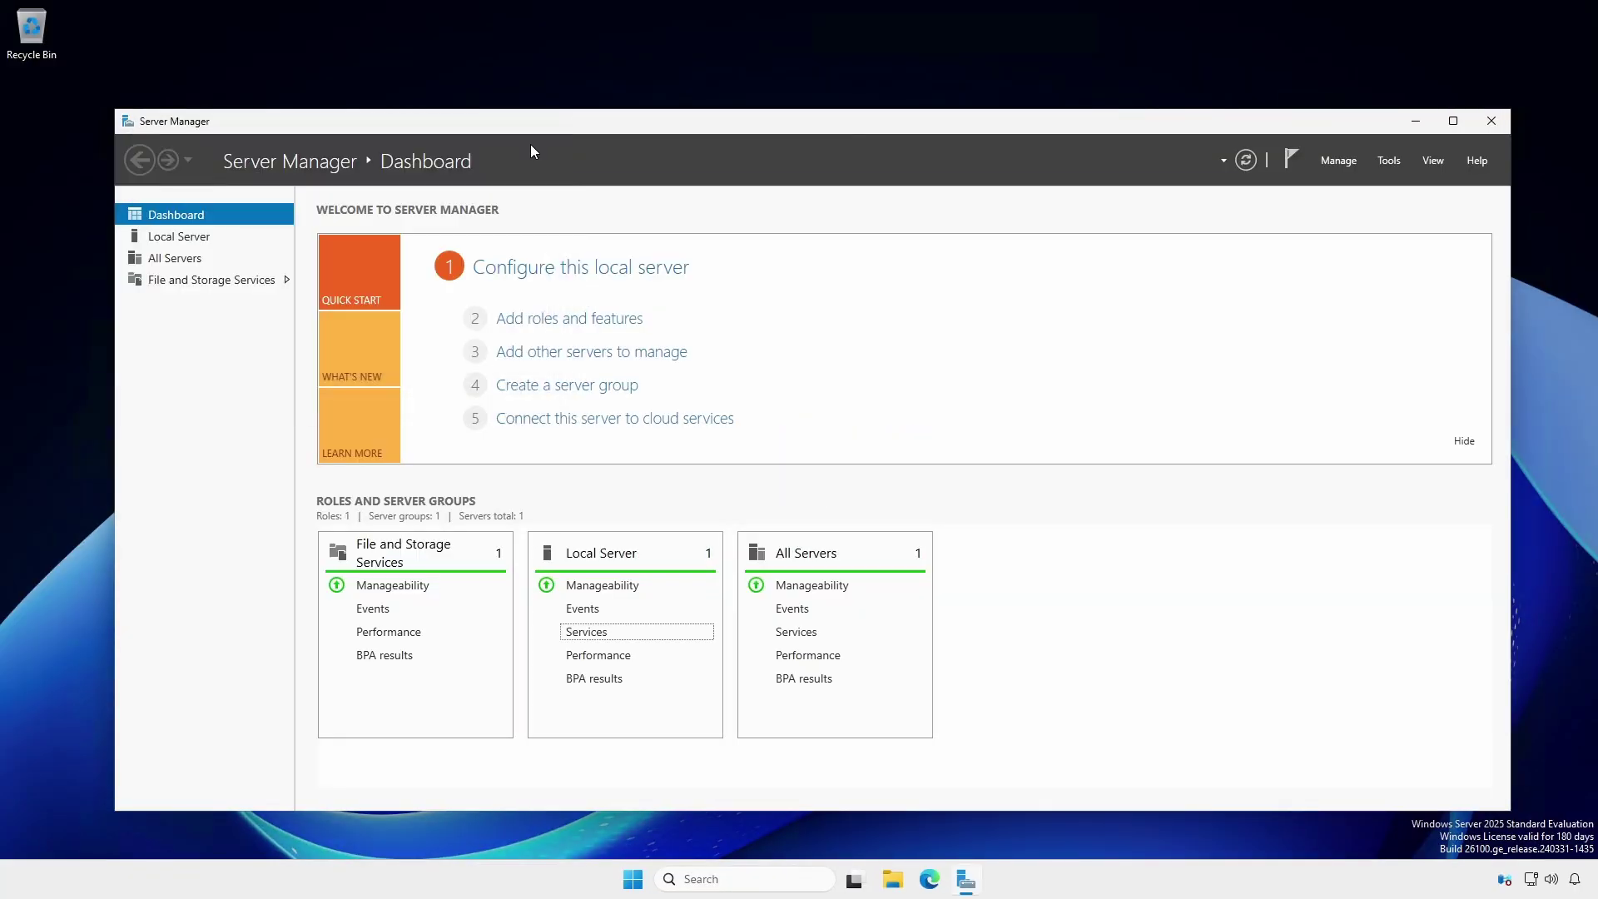
{"action": "left_click", "coordinate": [206, 237]}
{"action": "left_click", "coordinate": [1107, 263]}
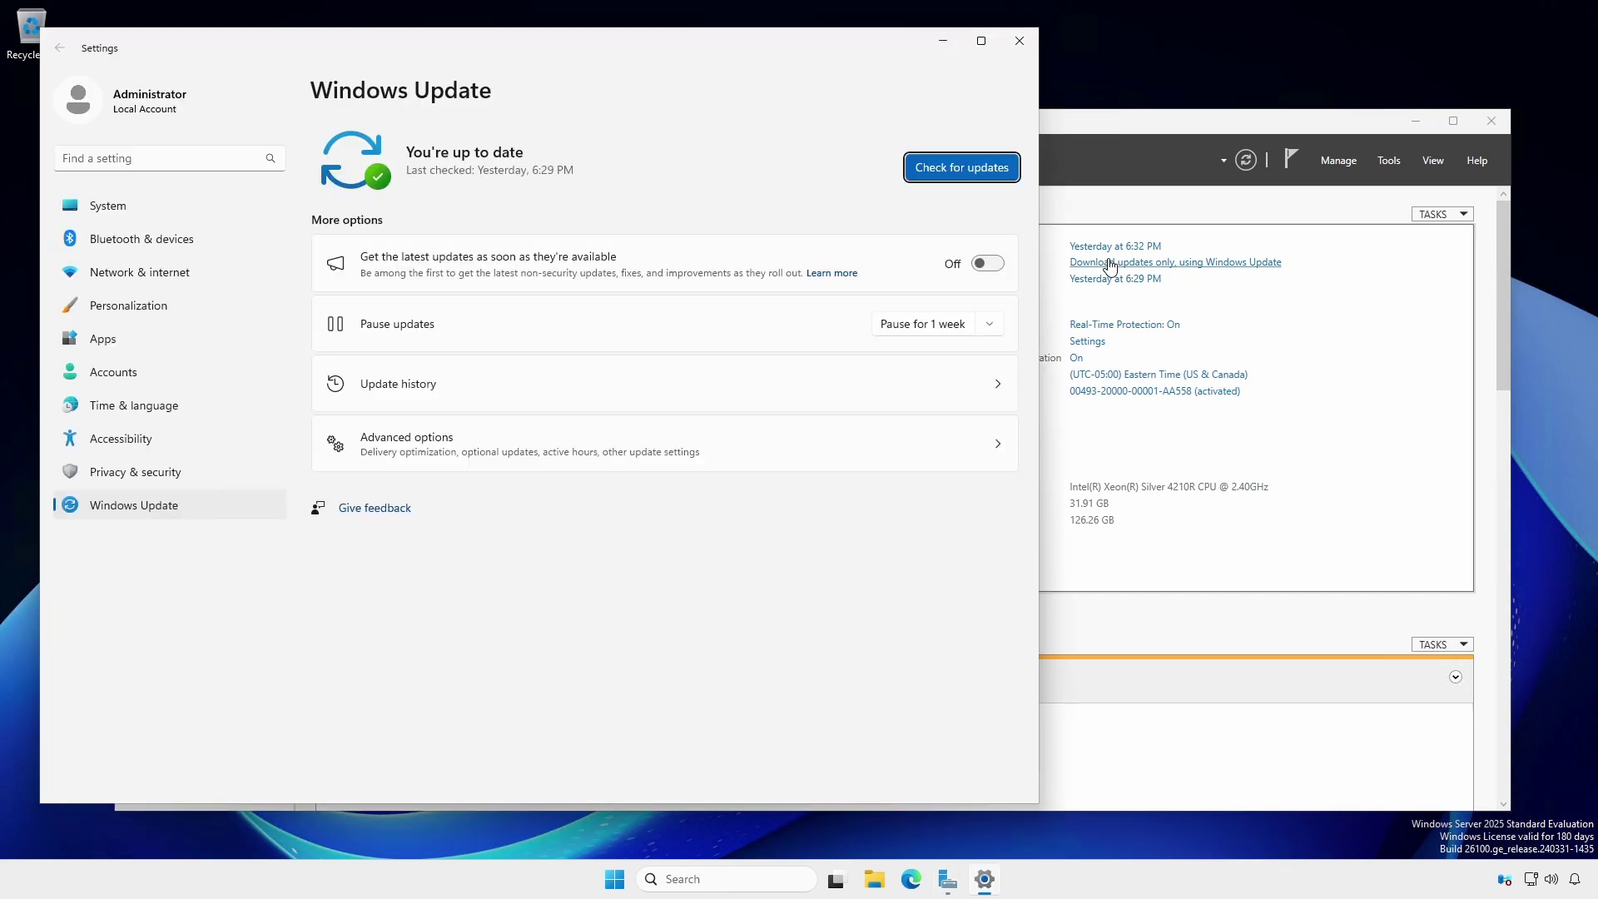
{"action": "left_click", "coordinate": [1014, 44]}
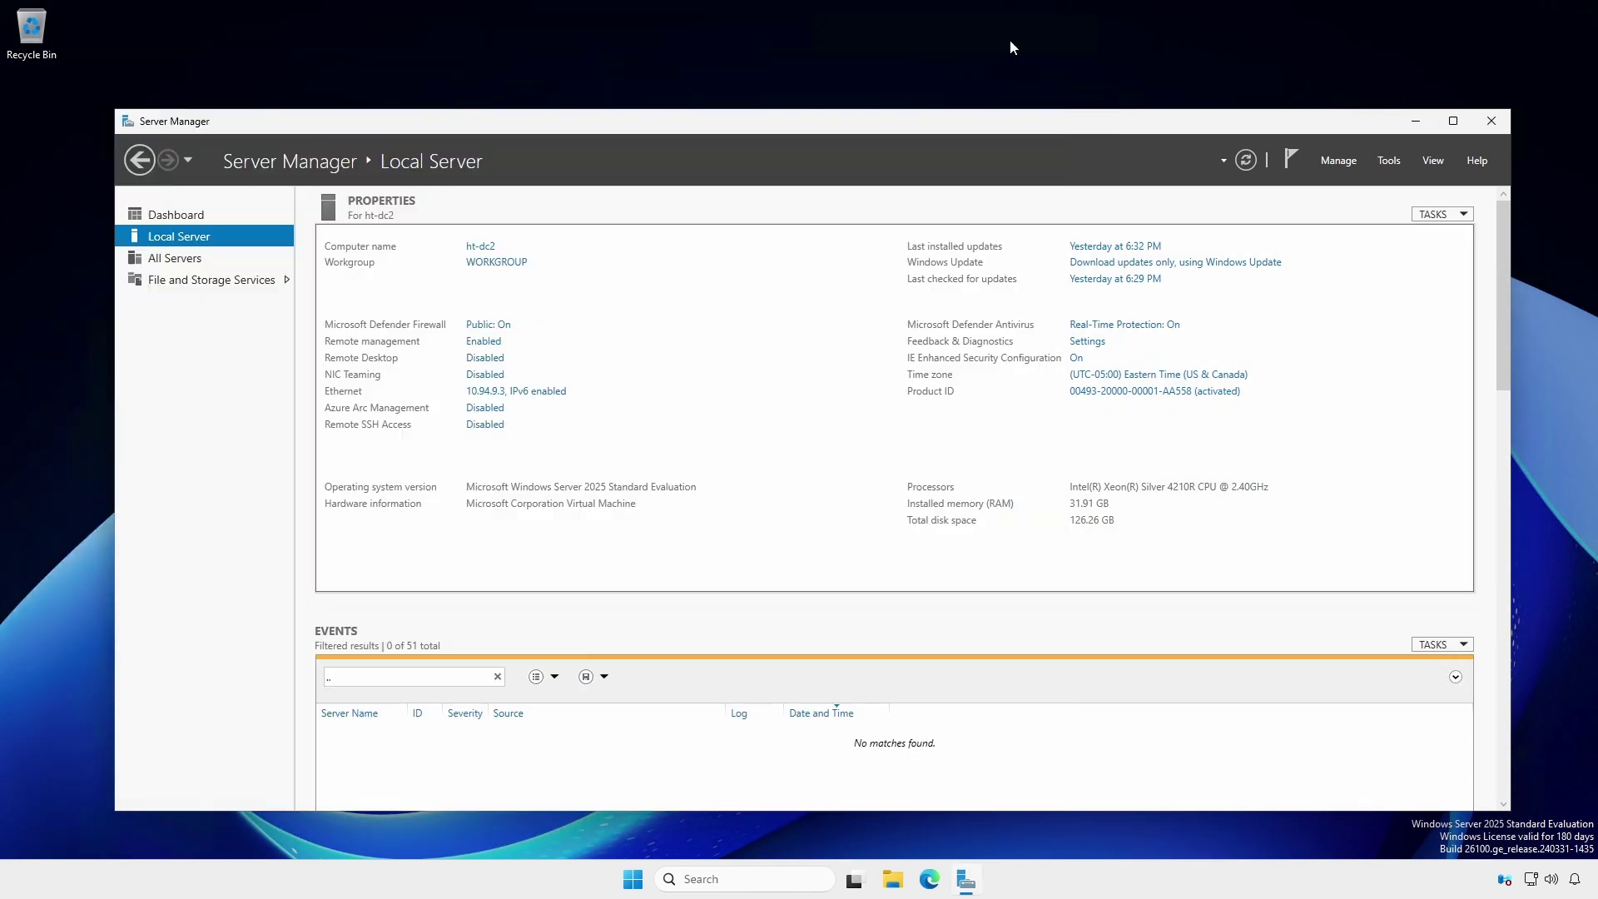
- Launch Add Roles and Features from the Manage menu and advance past role-based installation to Server Selection
{"action": "left_click", "coordinate": [181, 214]}
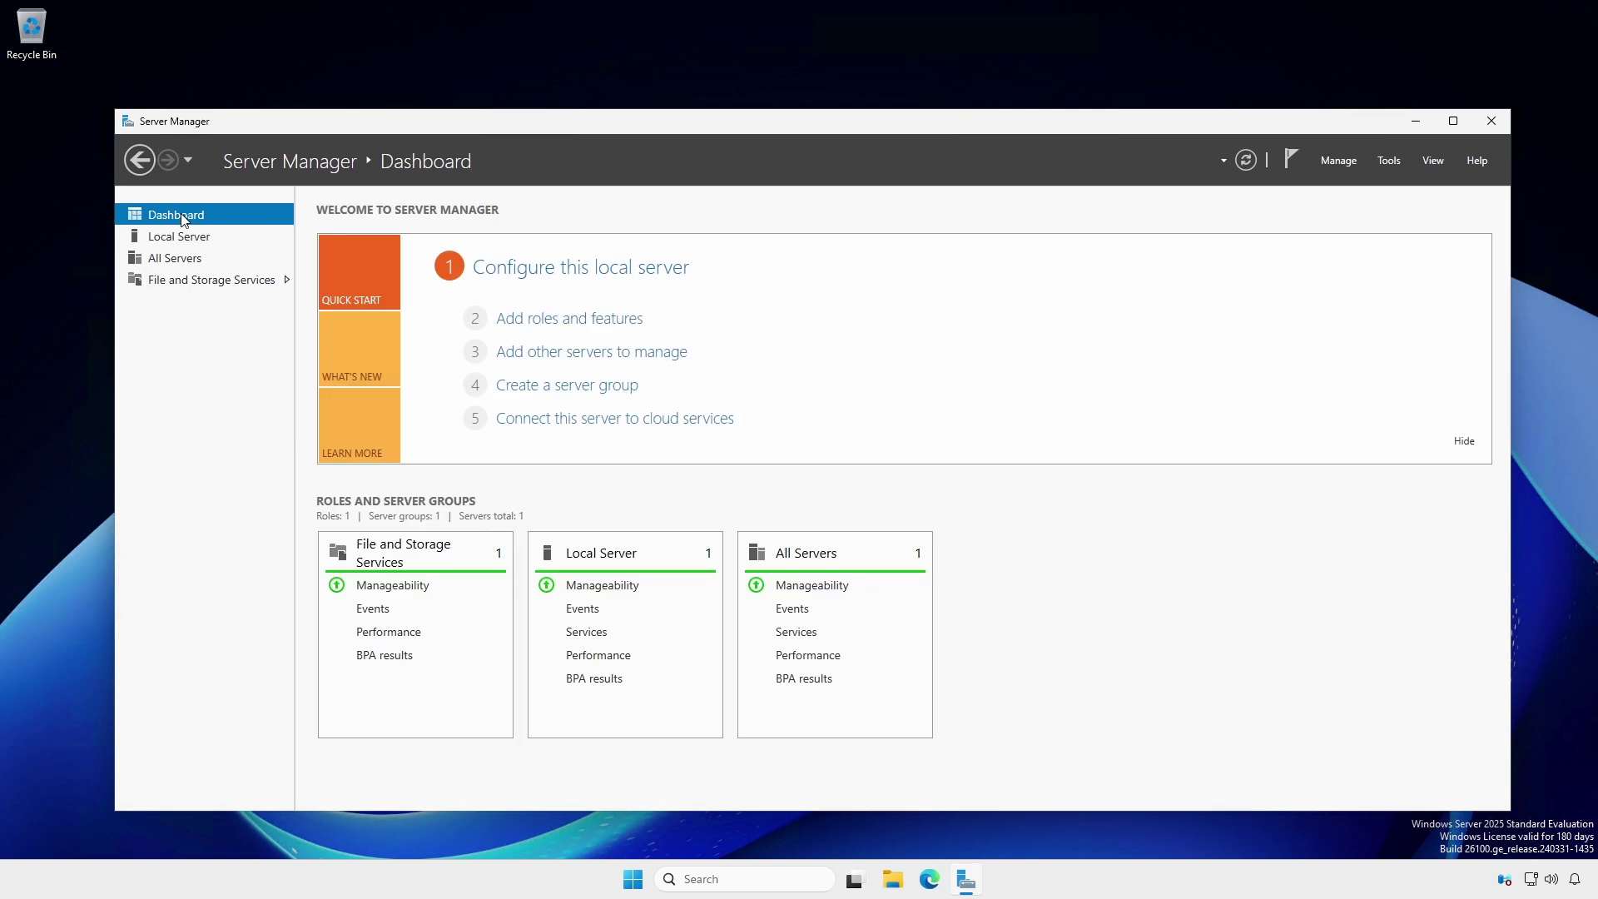
{"action": "left_click", "coordinate": [565, 321]}
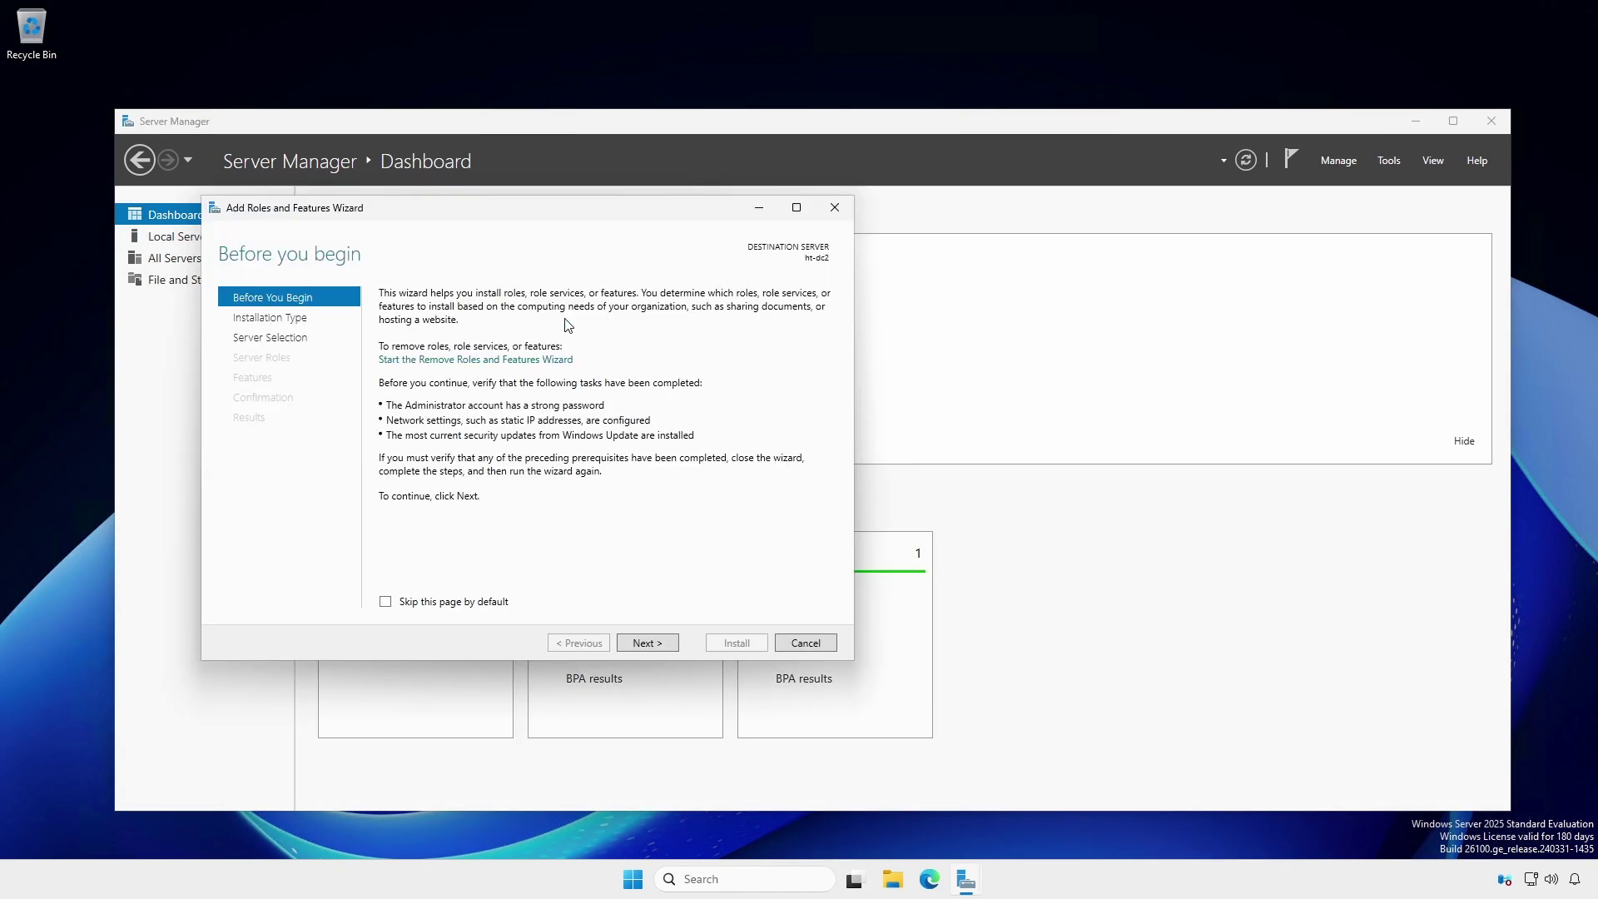
{"action": "left_click", "coordinate": [803, 646]}
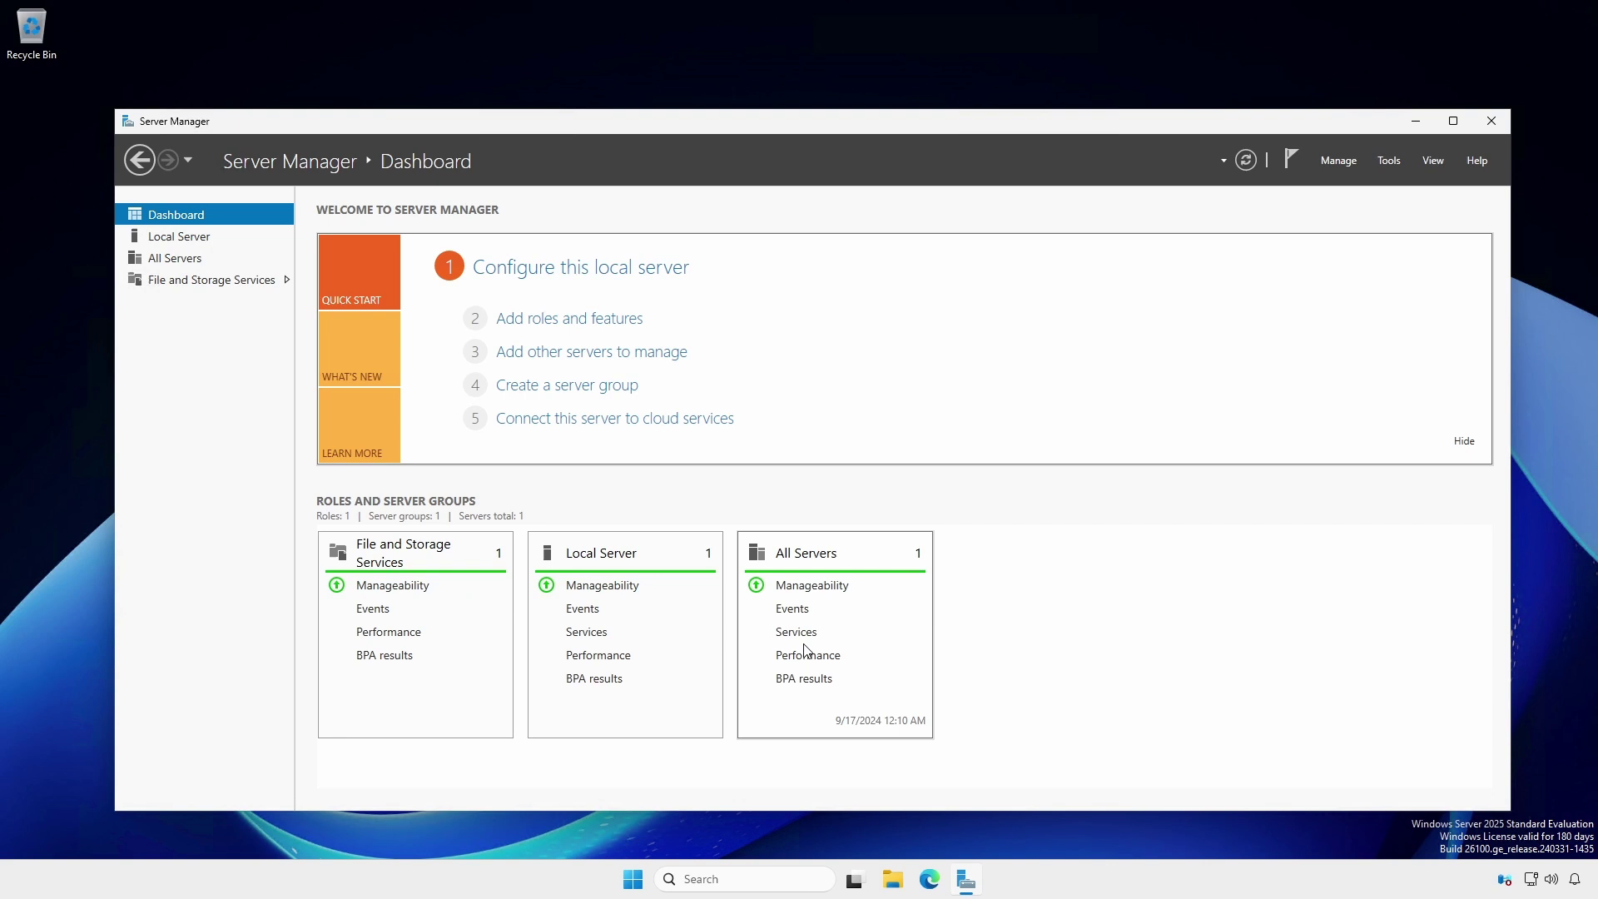
{"action": "left_click", "coordinate": [1339, 162]}
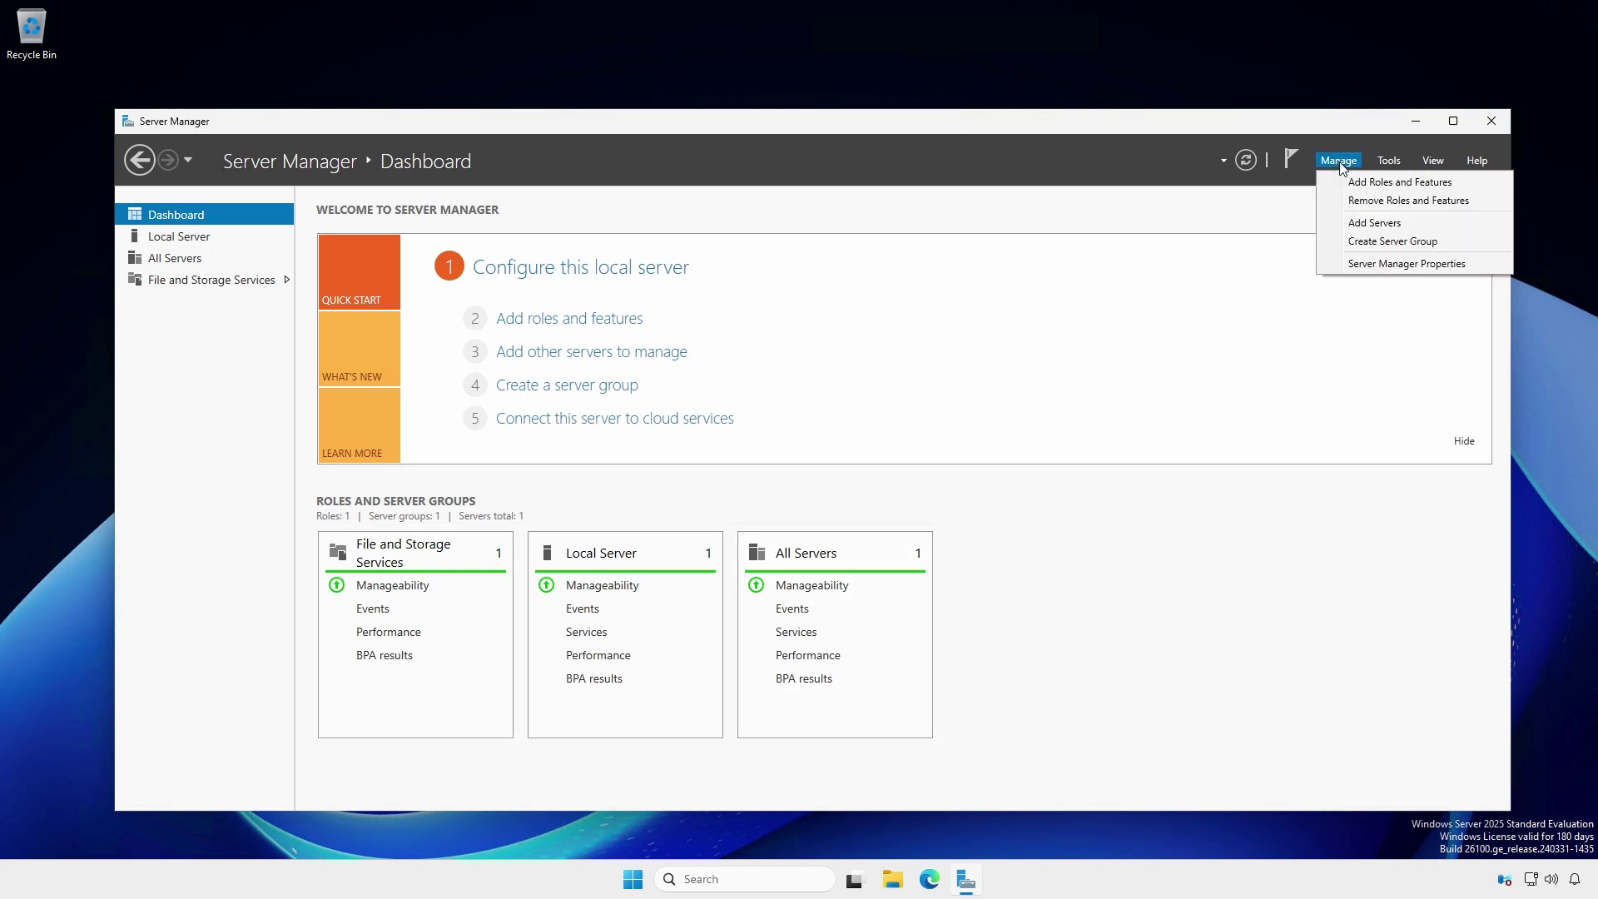
{"action": "left_click", "coordinate": [1365, 182]}
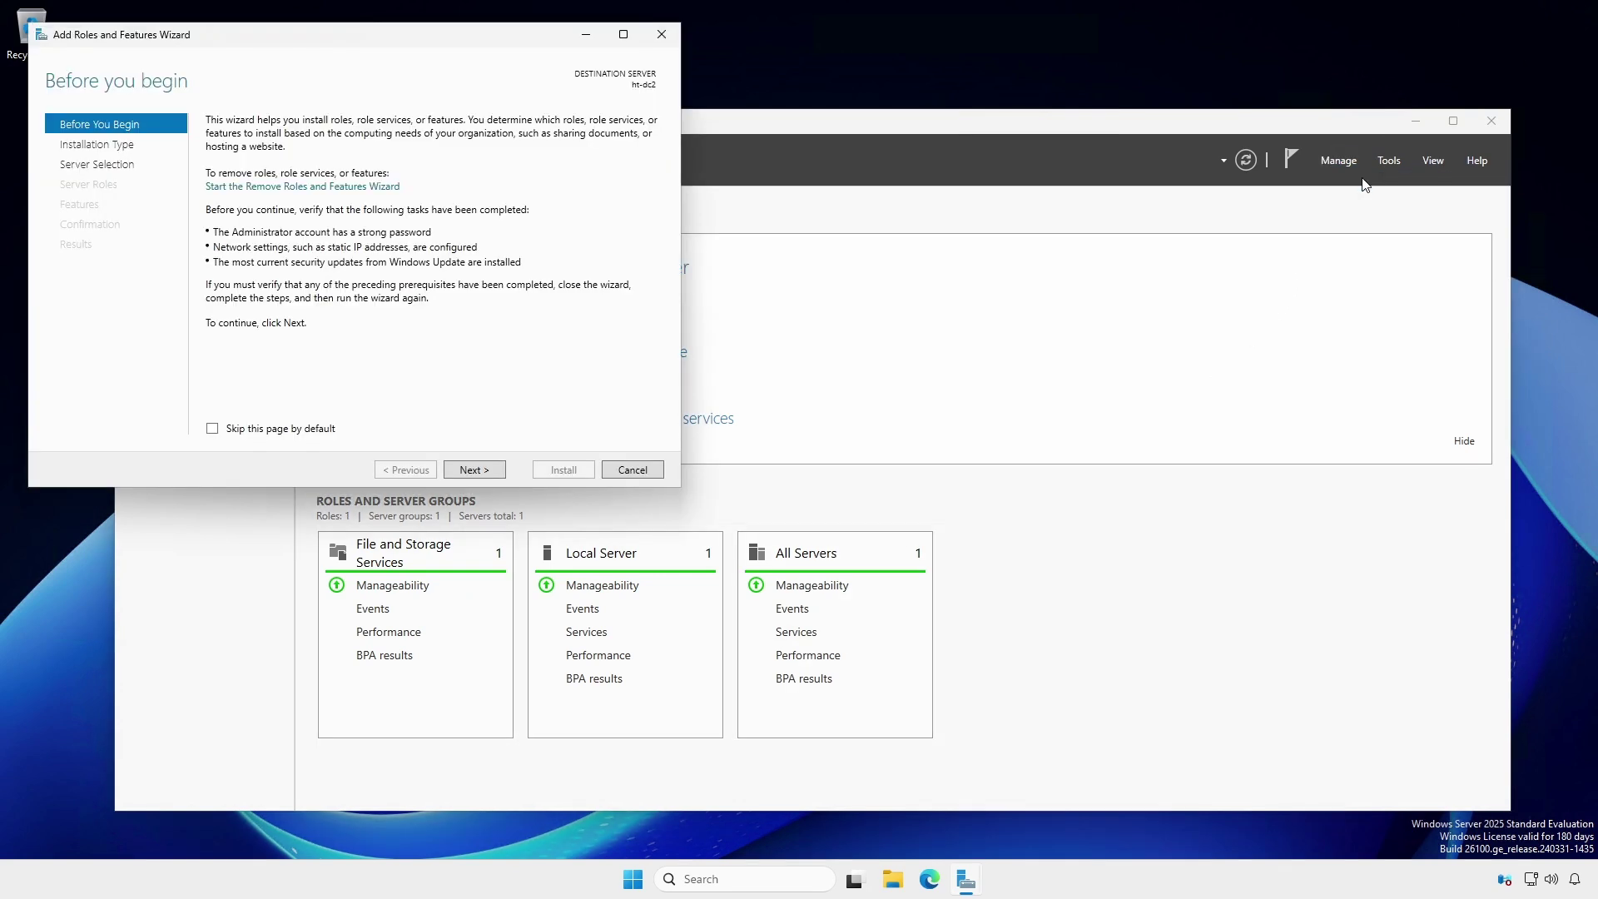
{"action": "left_click", "coordinate": [476, 470]}
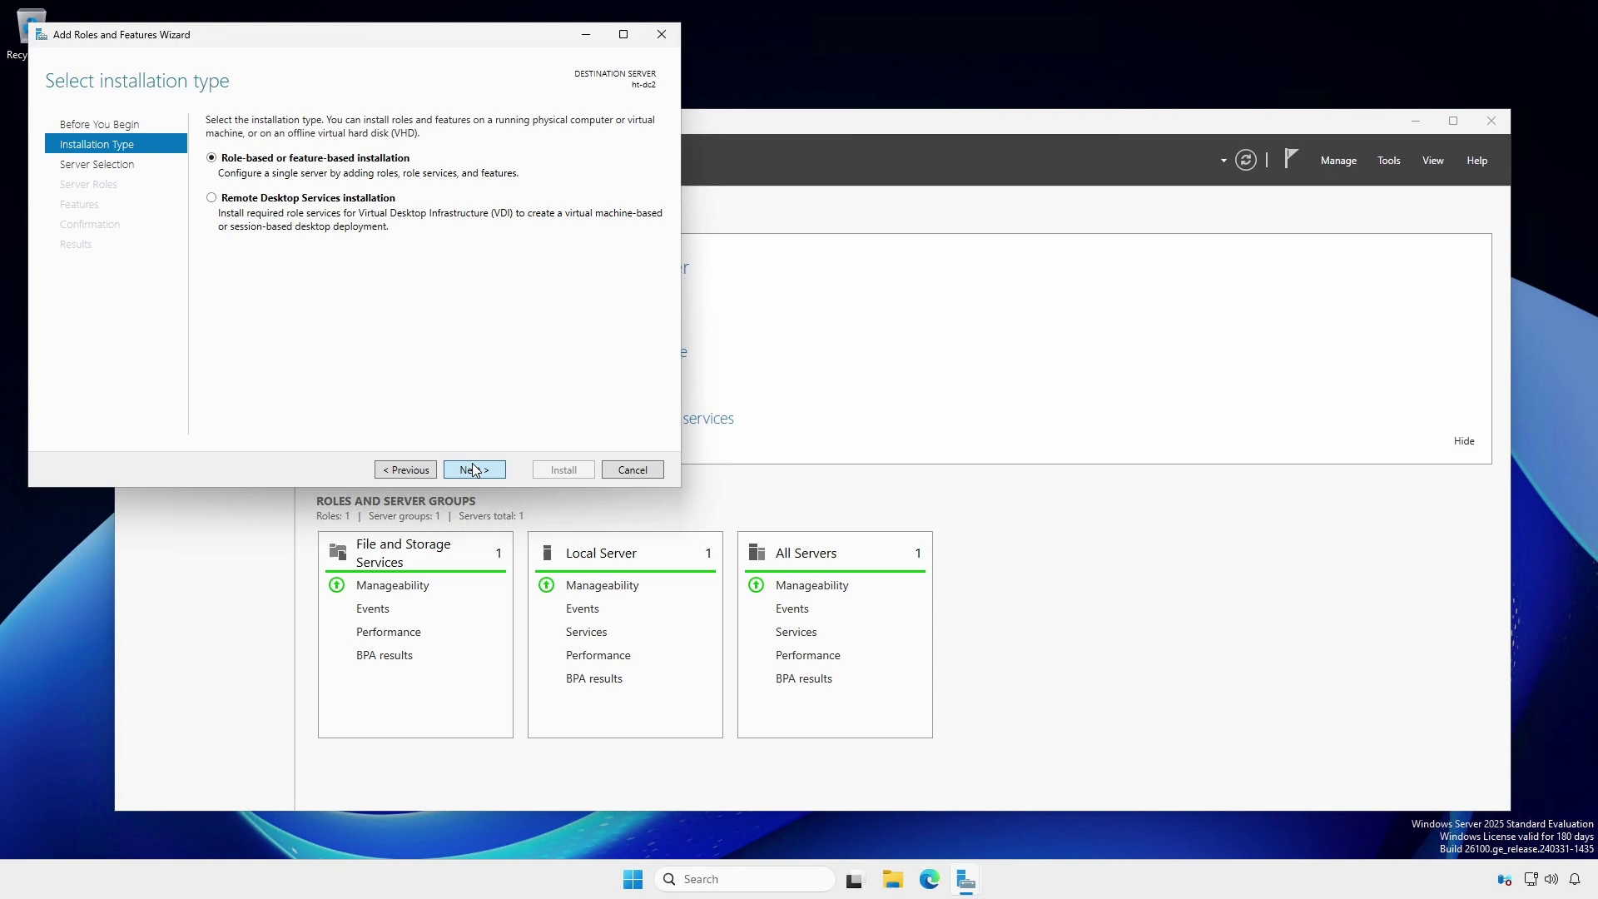
{"action": "left_click", "coordinate": [476, 470]}
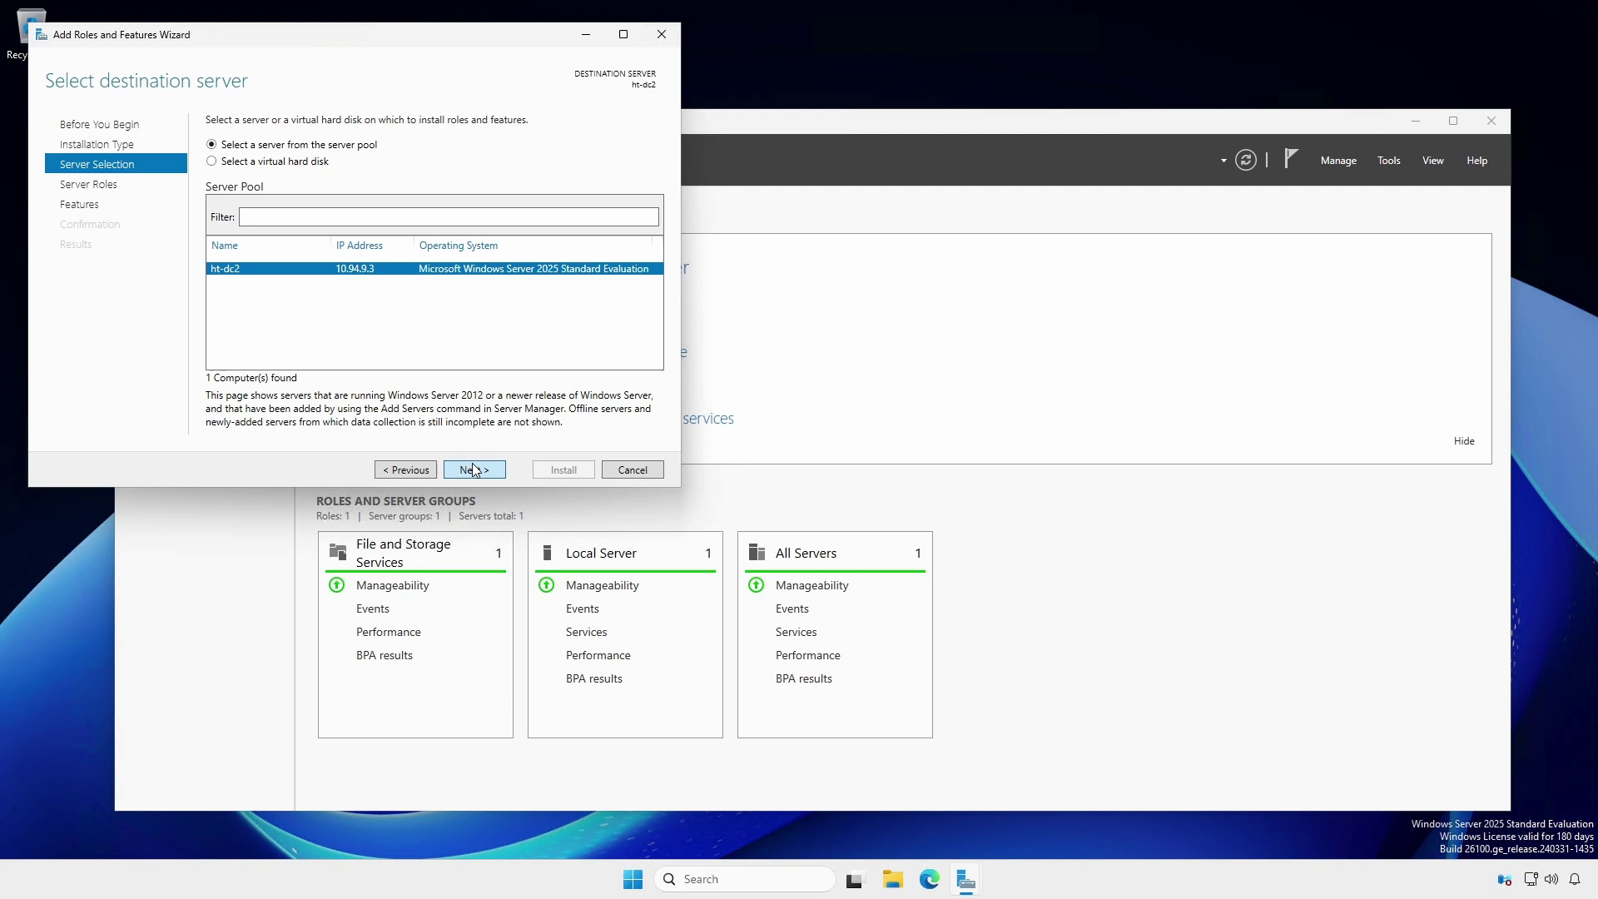
- Select the Active Directory Domain Services role with its management tools and install it on ht-dc2
{"action": "left_click", "coordinate": [475, 470]}
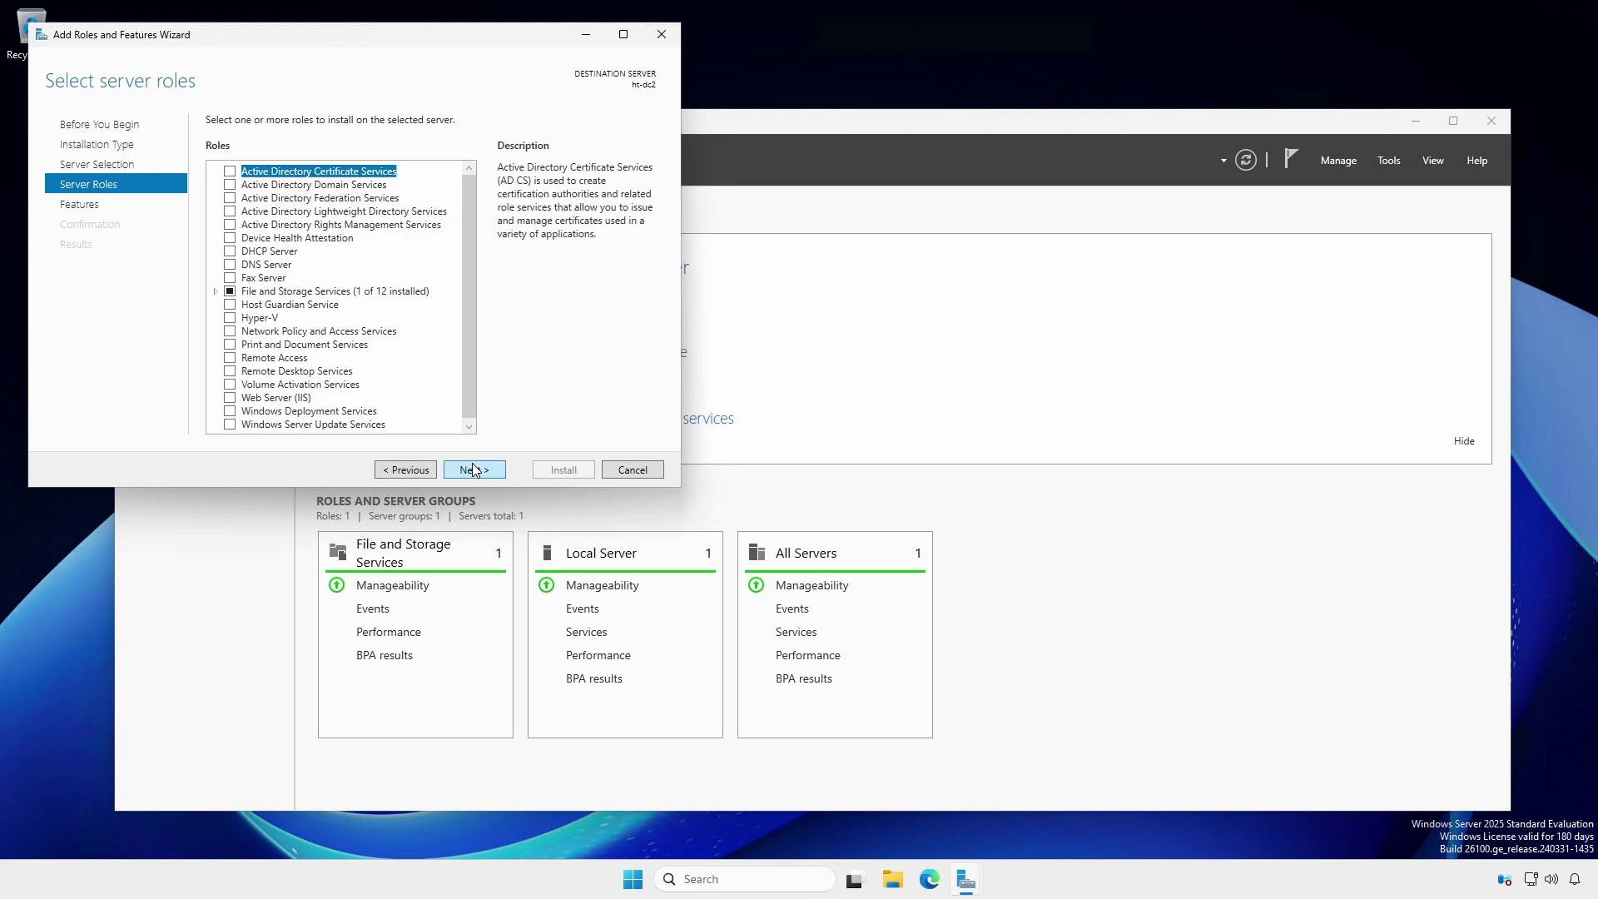
{"action": "left_click", "coordinate": [230, 185]}
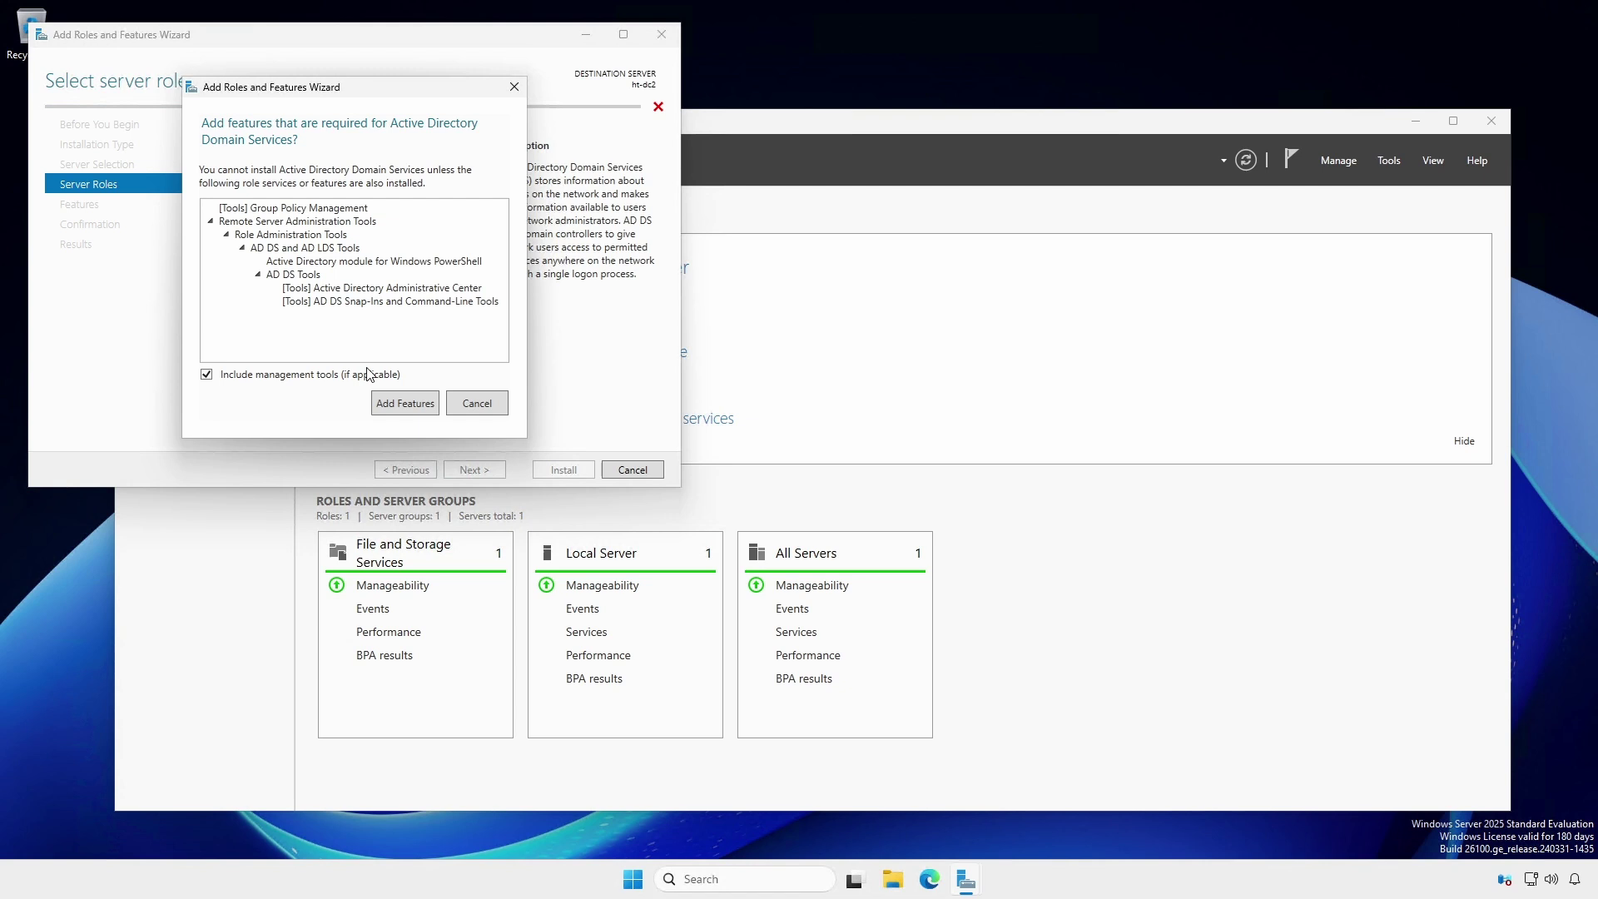
{"action": "left_click", "coordinate": [399, 405]}
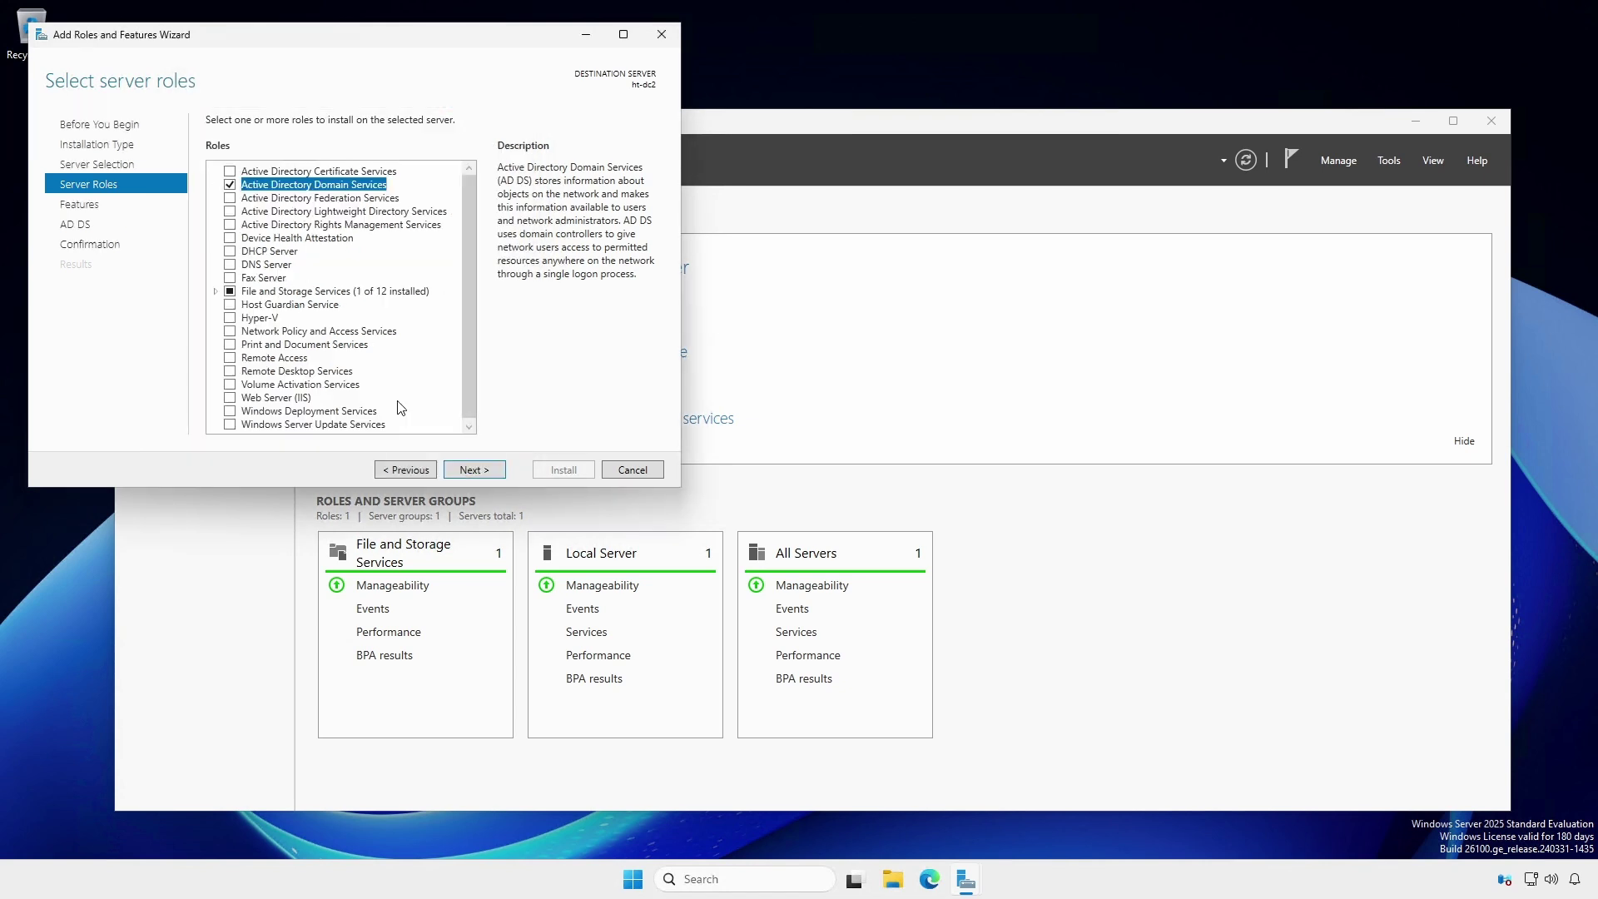
{"action": "left_click", "coordinate": [471, 470]}
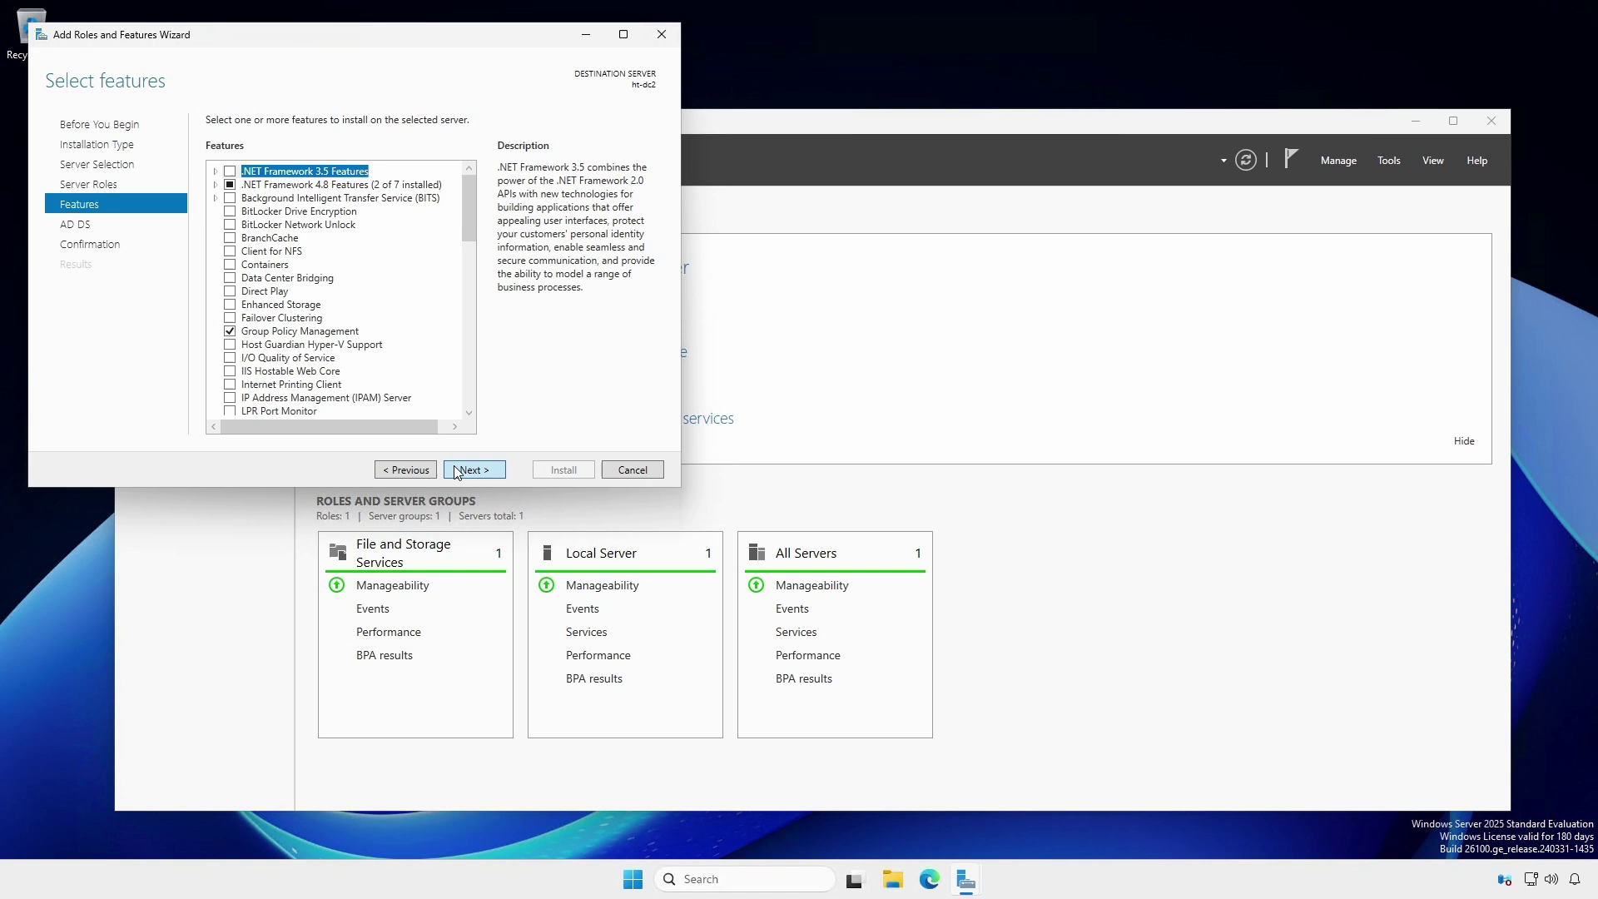
{"action": "left_click", "coordinate": [457, 471]}
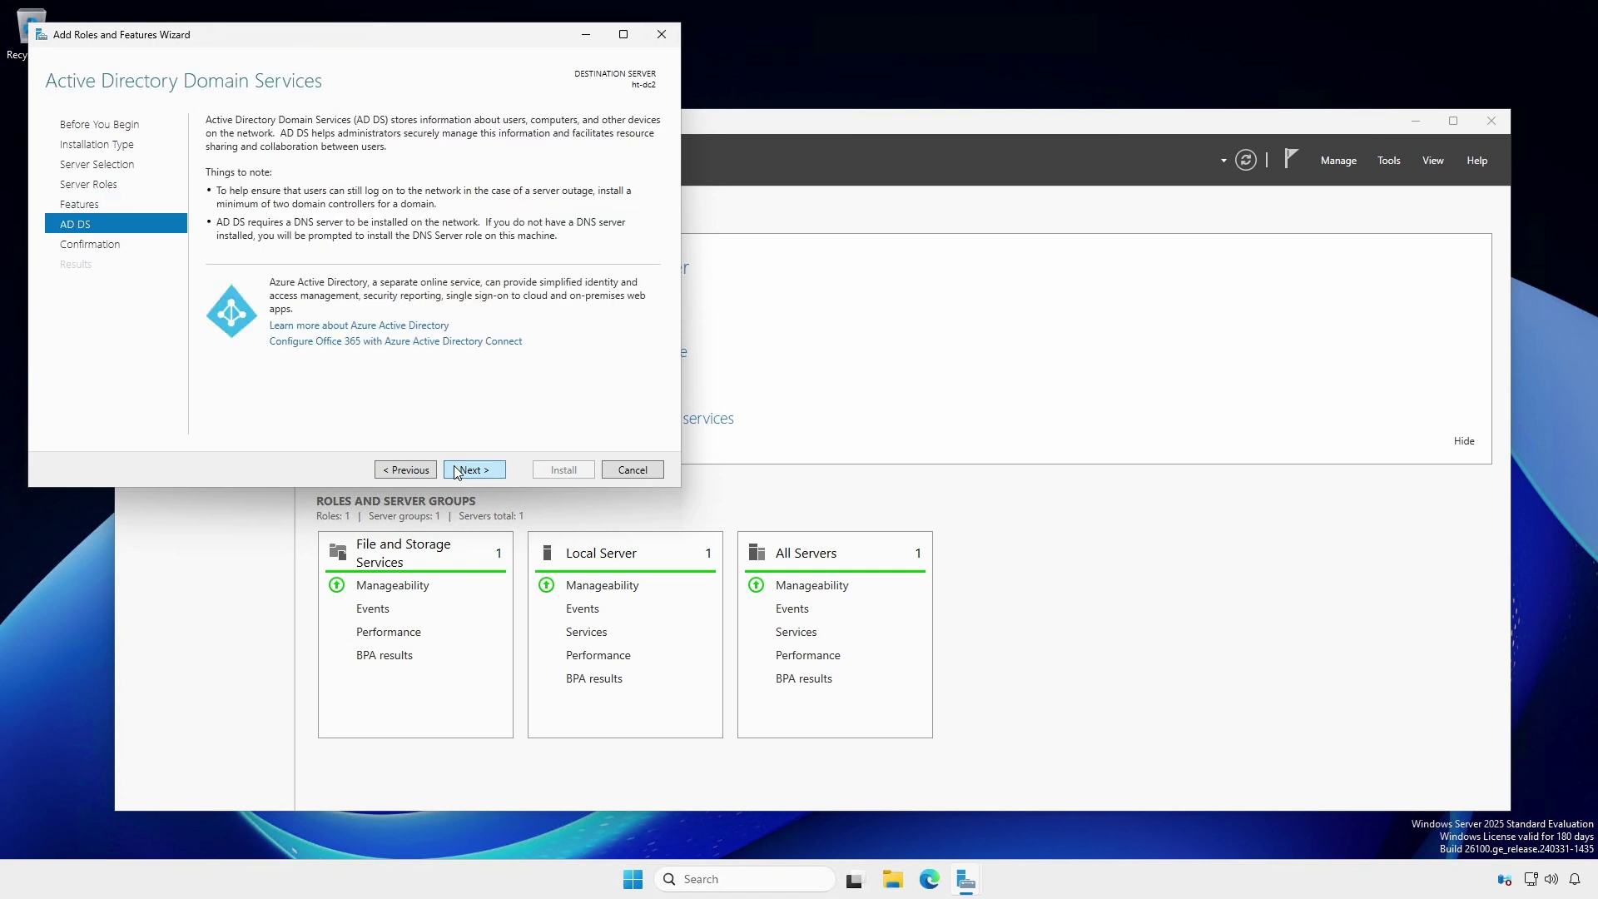
{"action": "left_click", "coordinate": [457, 472]}
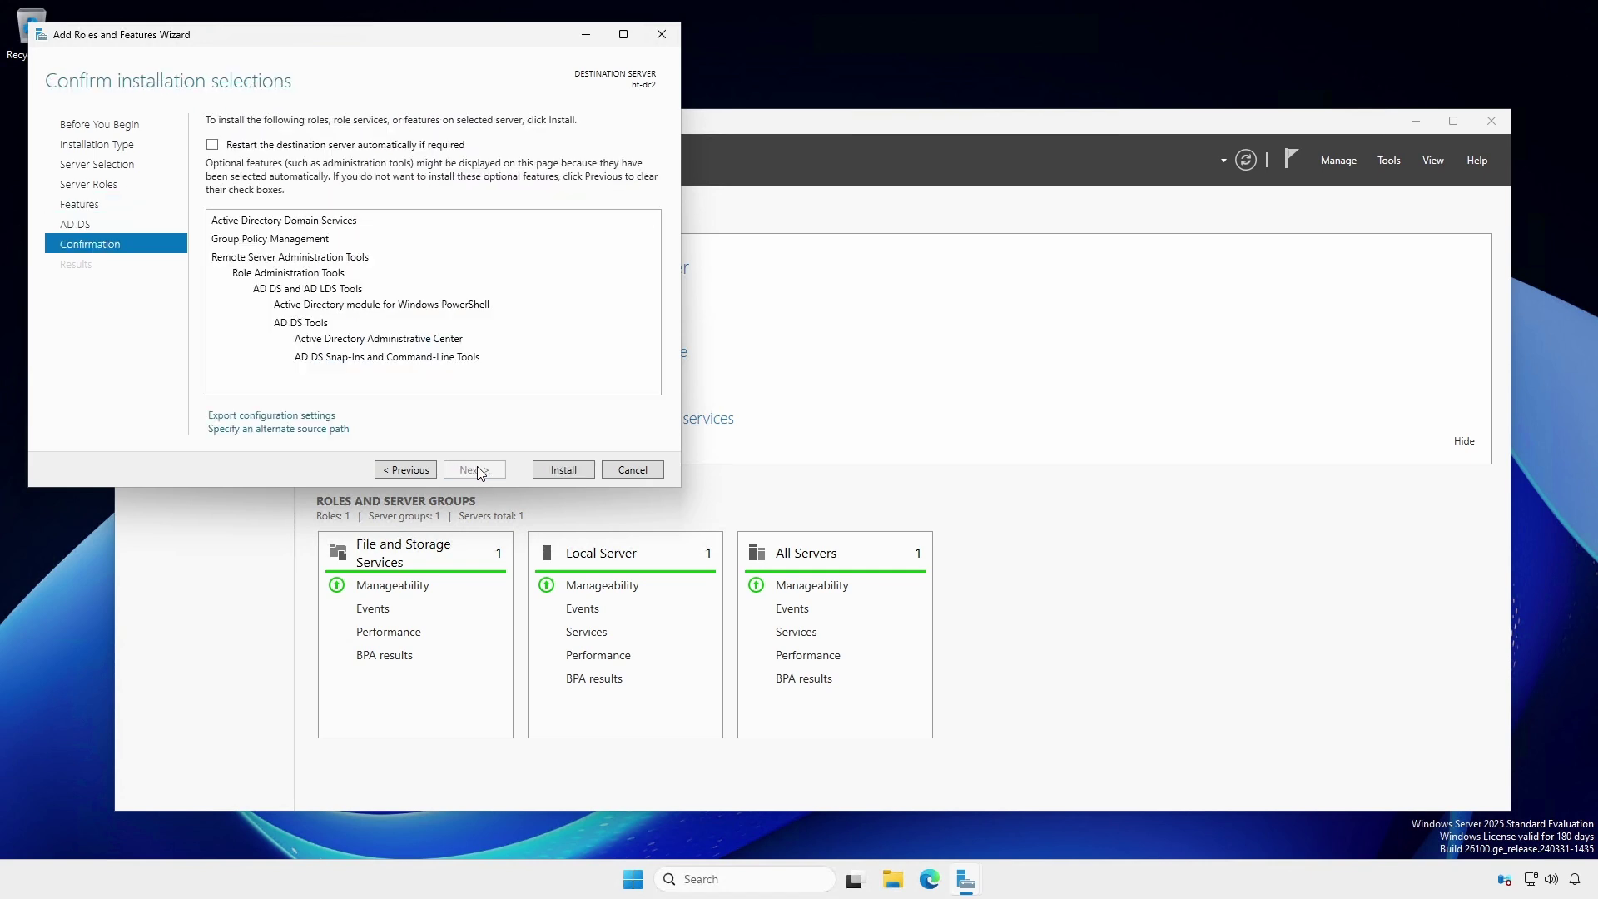
{"action": "left_click", "coordinate": [593, 478]}
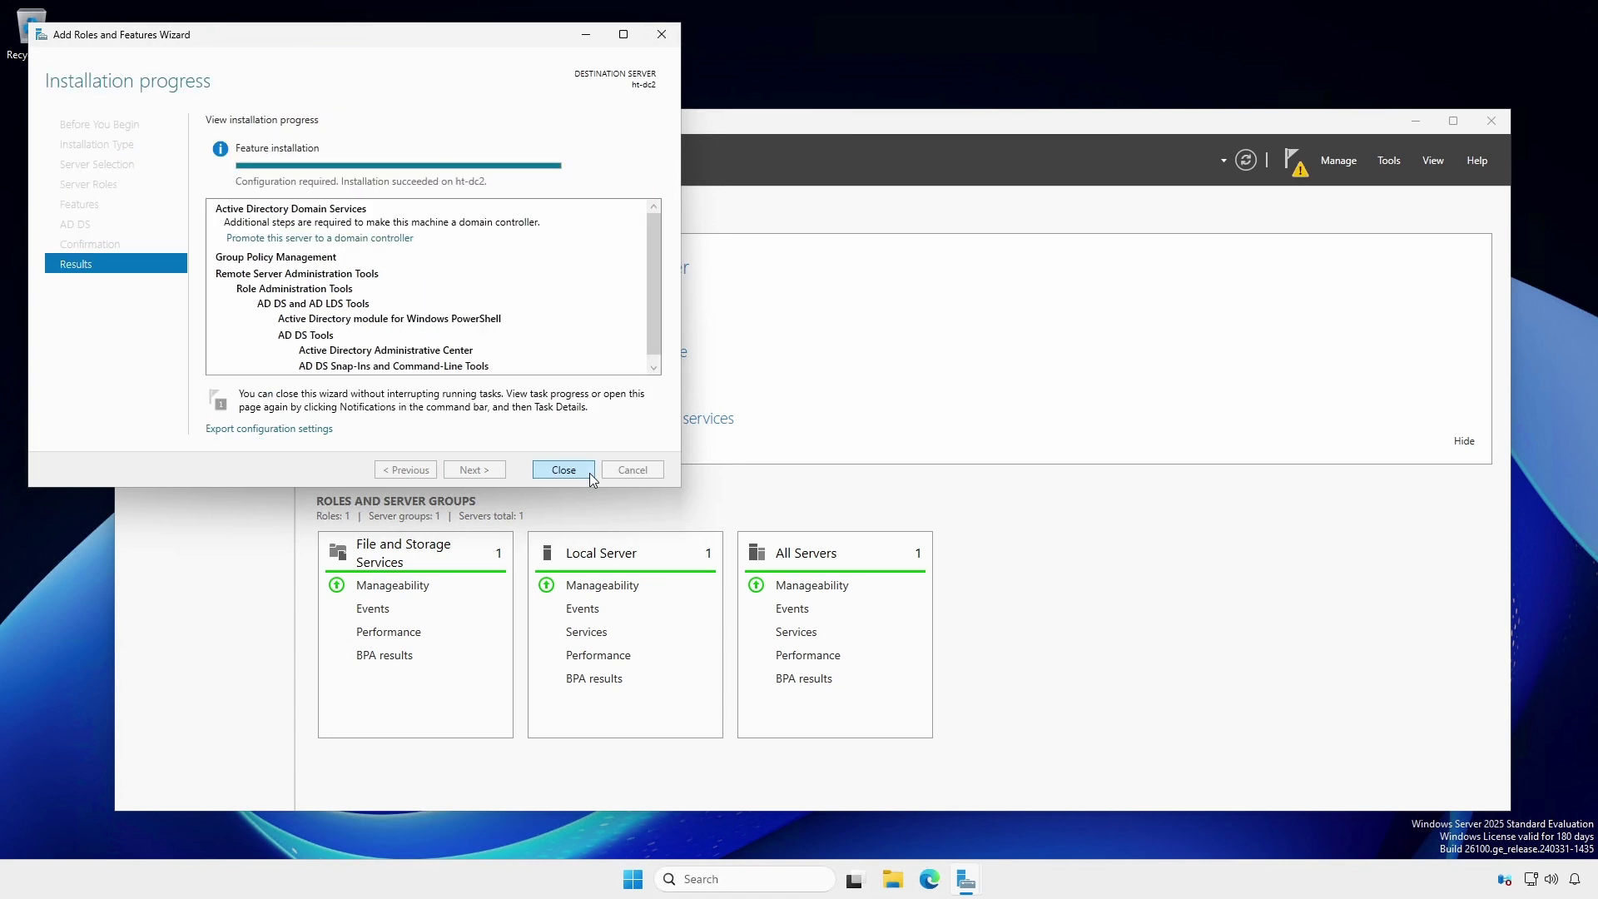
- Close the Add Roles and Features wizard from its completed Installation progress page
{"action": "left_click", "coordinate": [589, 472]}
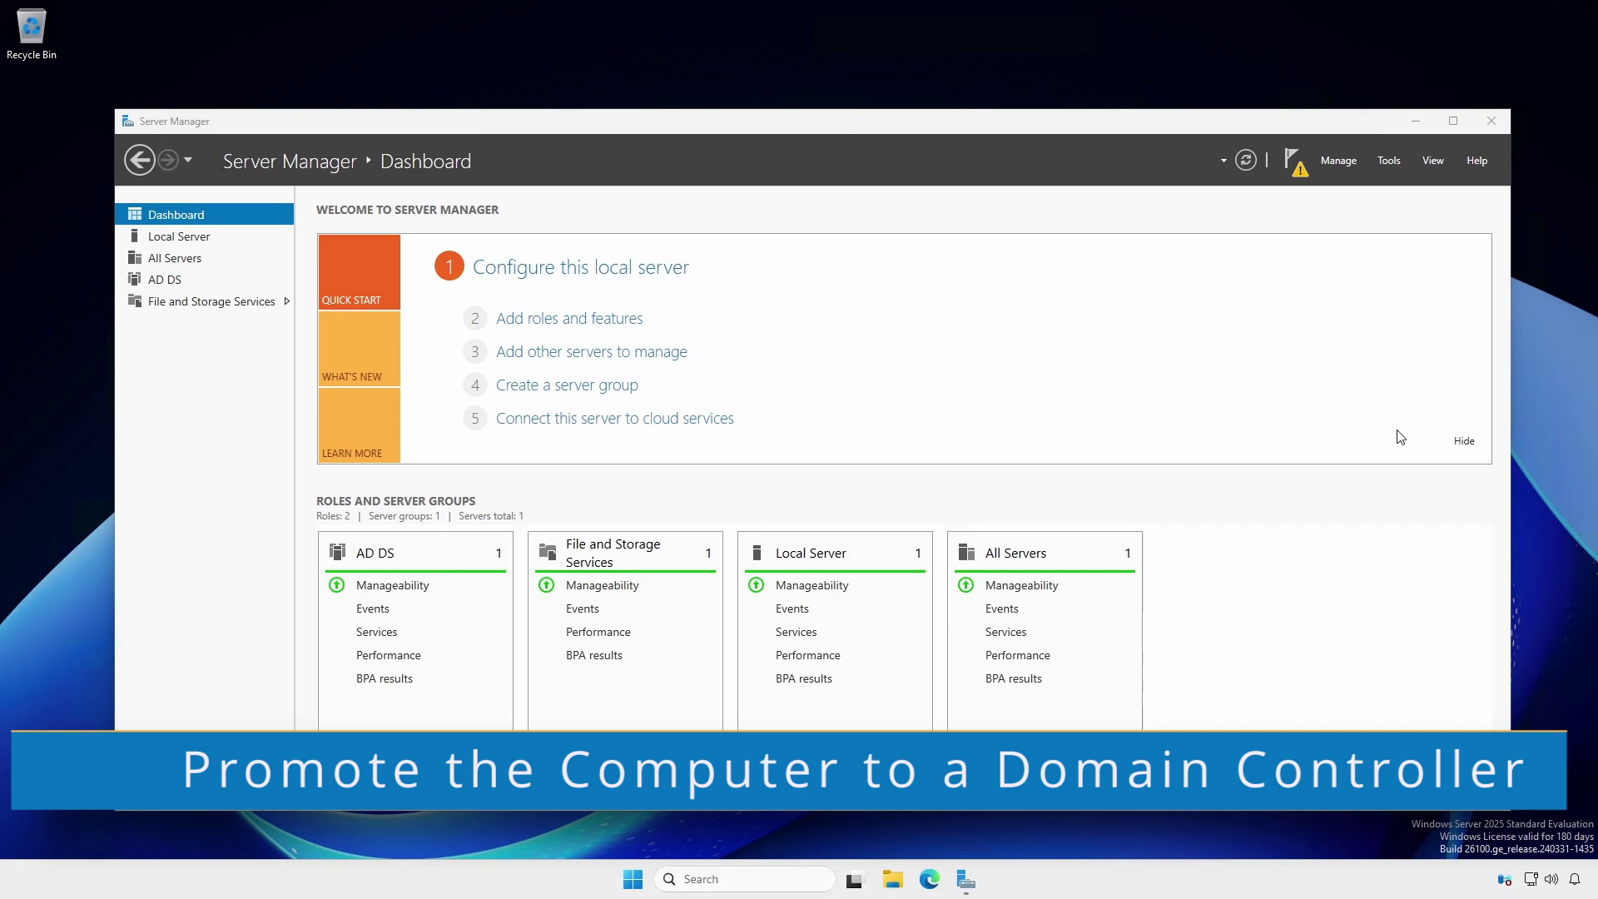
- From the notifications flag, launch 'Promote this server to a domain controller' and begin the Deployment Configuration
{"action": "left_click", "coordinate": [1296, 174]}
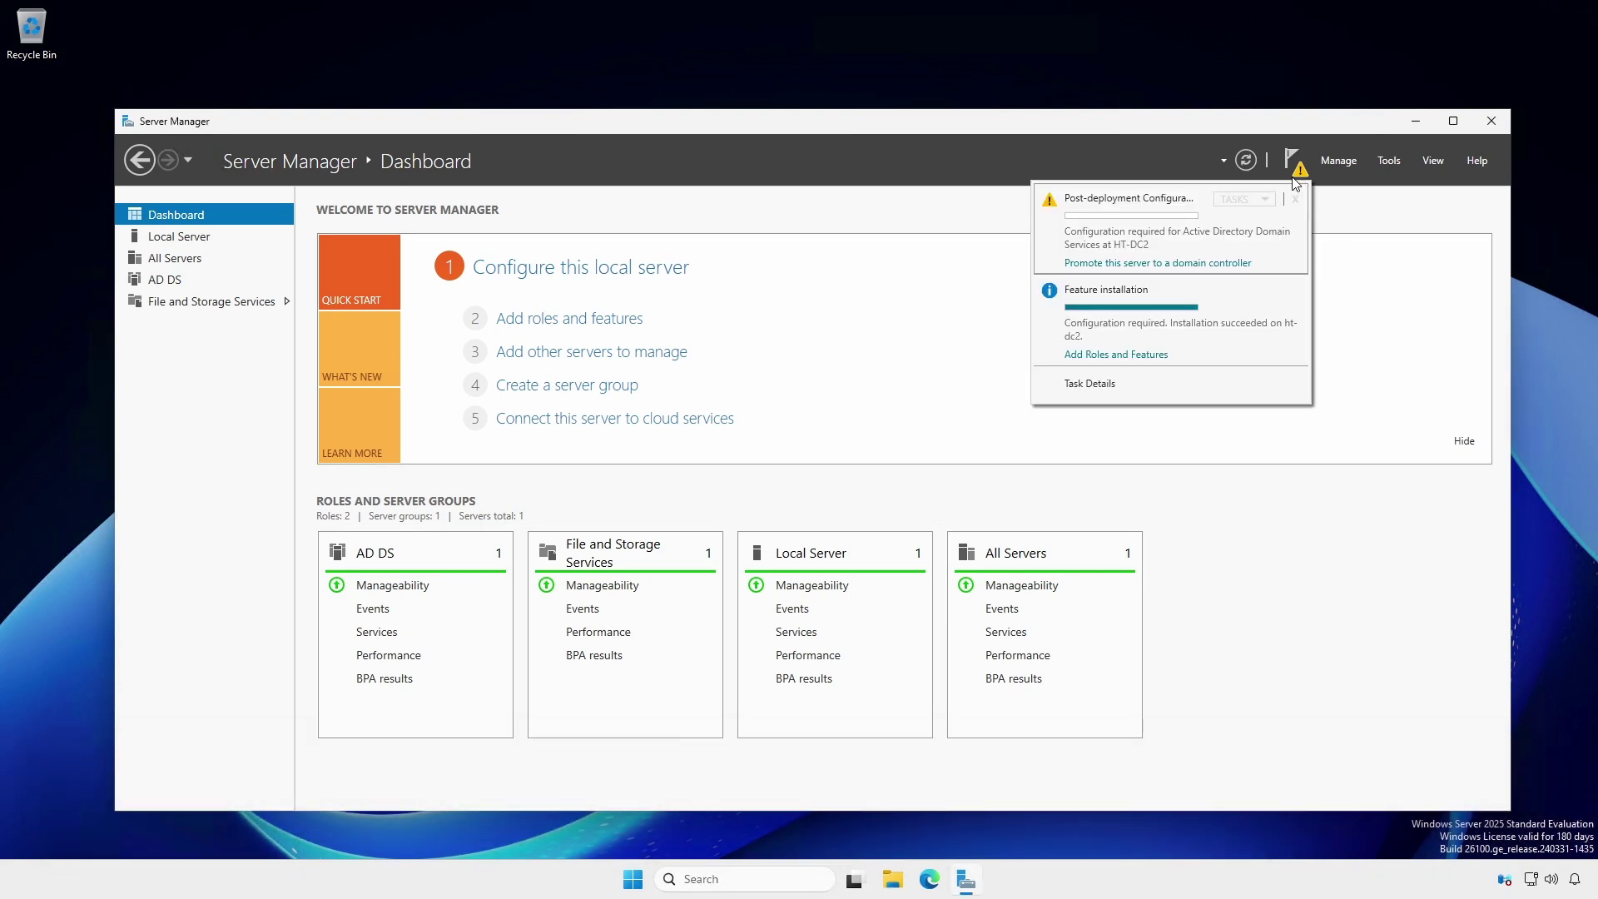
{"action": "left_click", "coordinate": [1230, 263]}
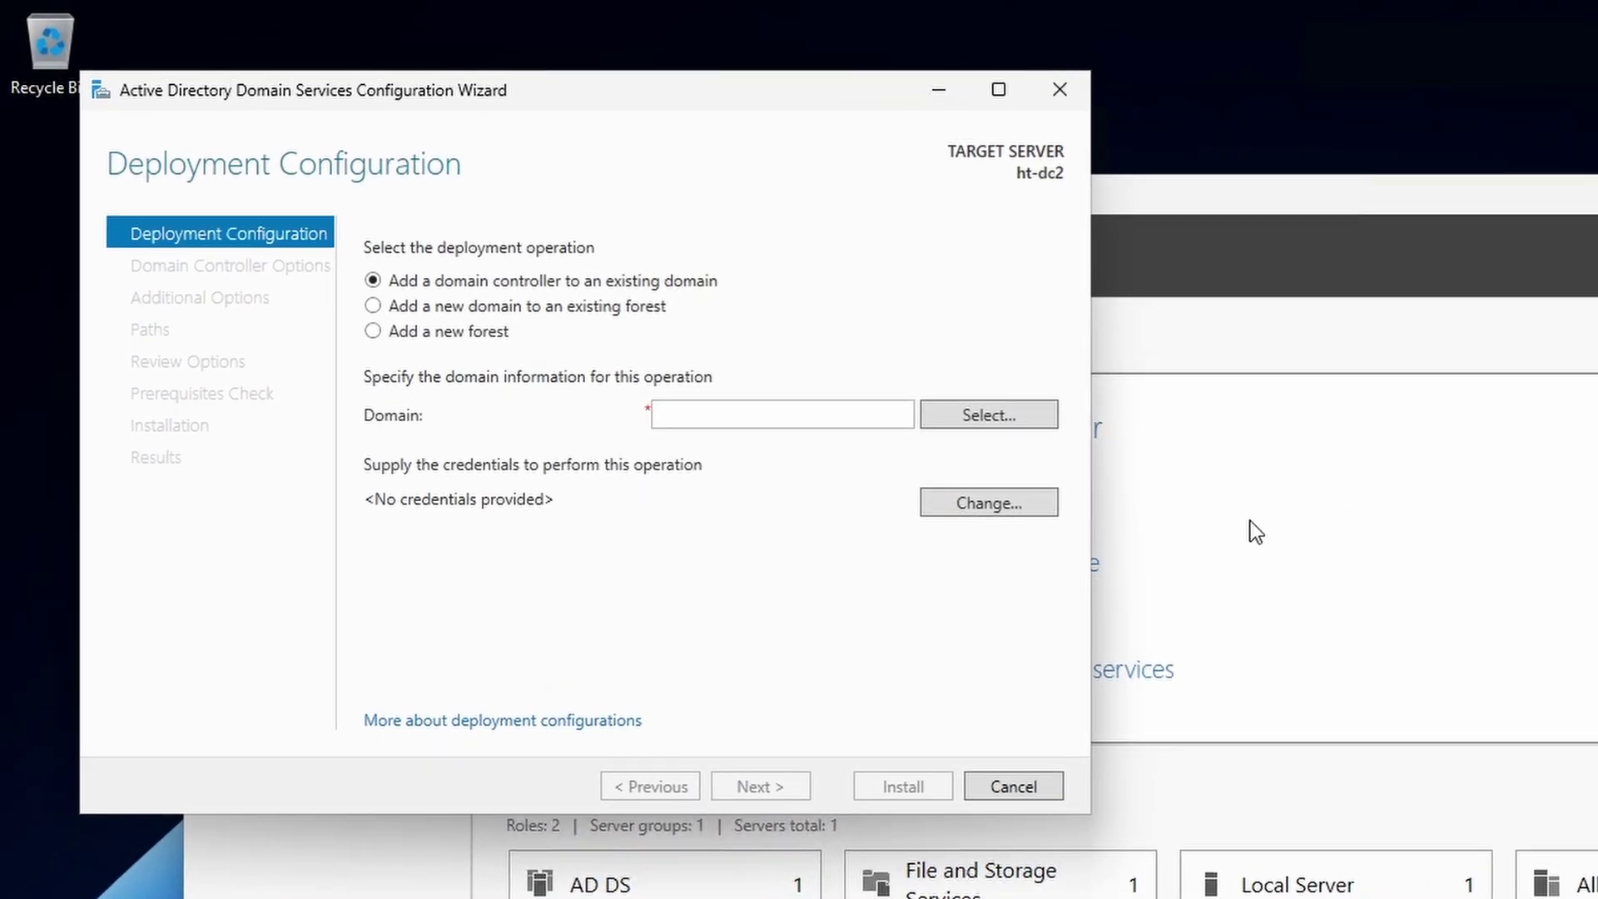
{"action": "left_click", "coordinate": [1026, 502]}
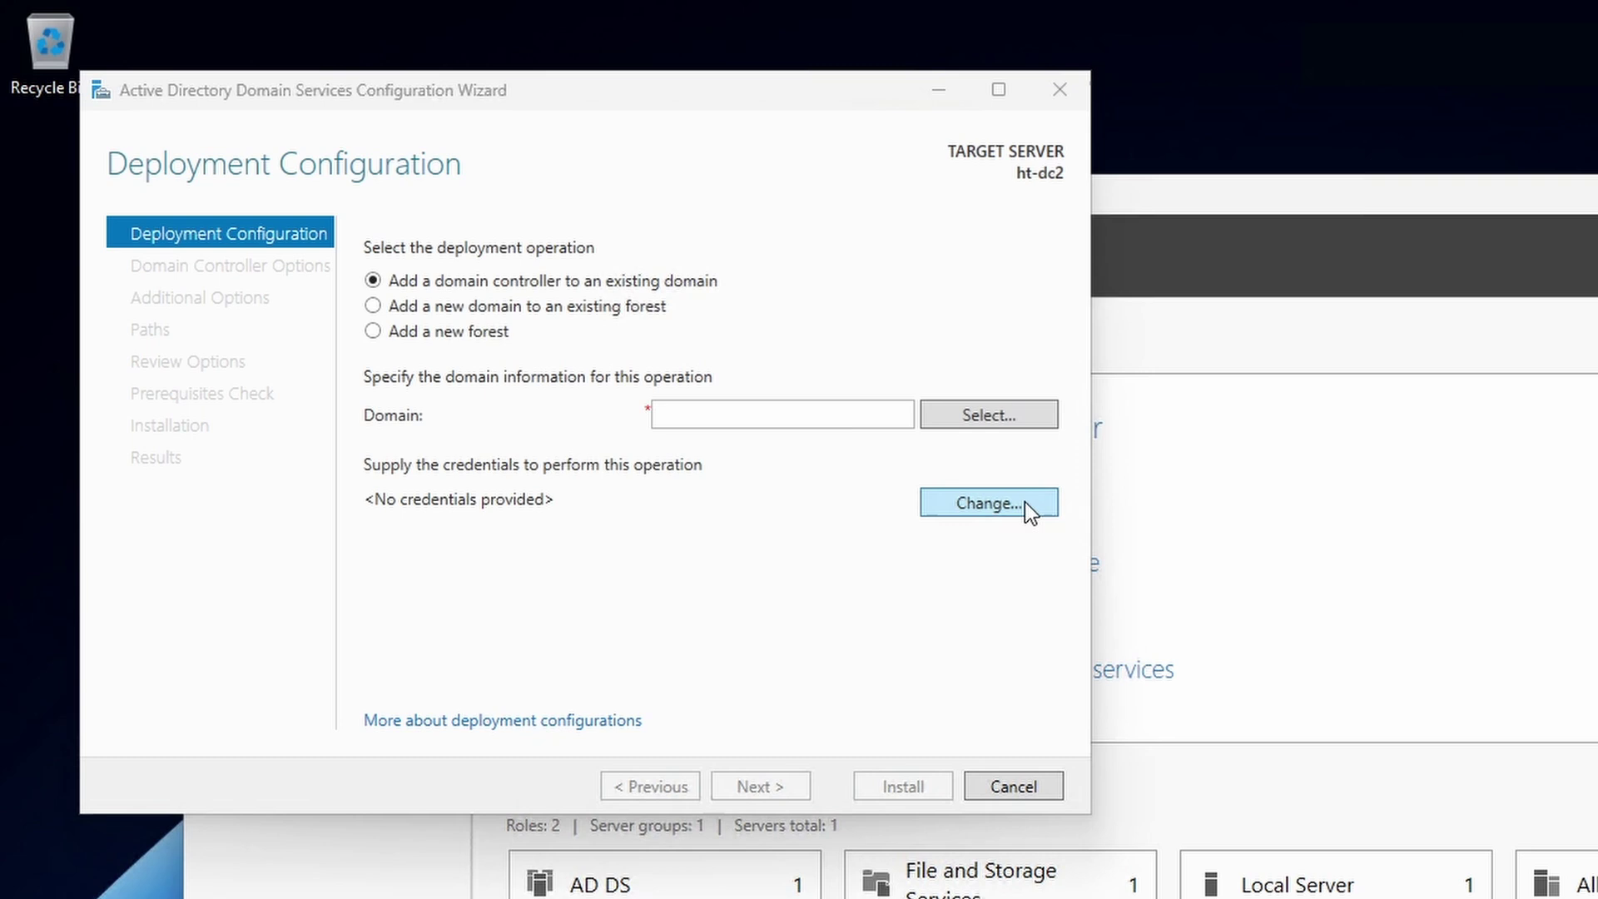
- Enter the domain administrator user name and password for hawktips.it, then view the forest's domain list without changes
{"action": "left_click", "coordinate": [1024, 503]}
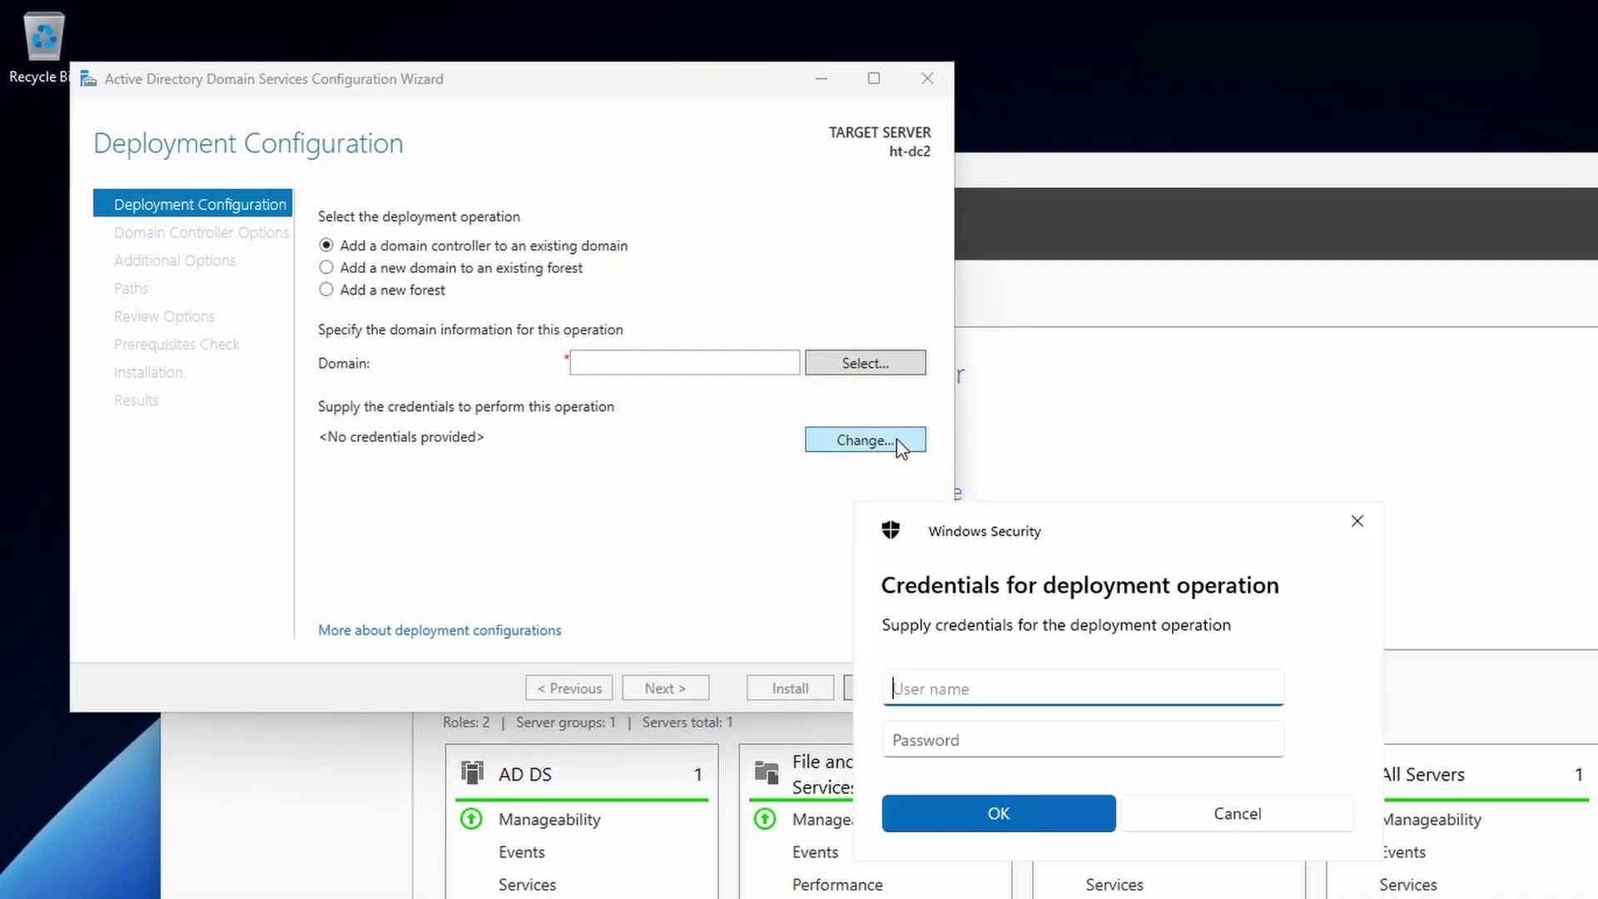
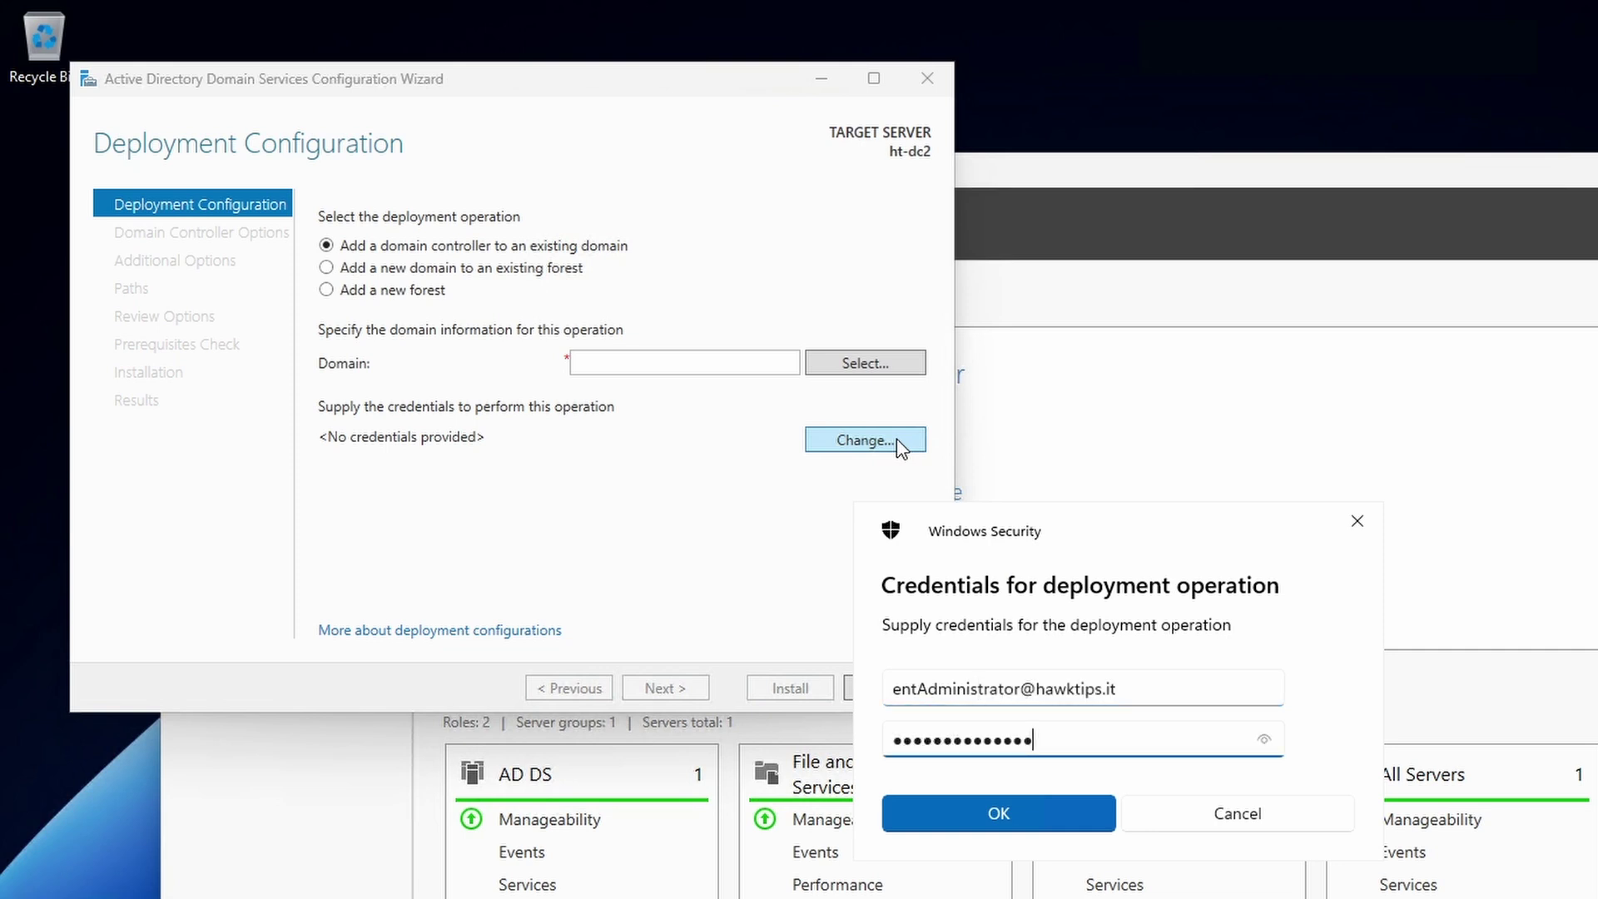
{"action": "left_click", "coordinate": [988, 812]}
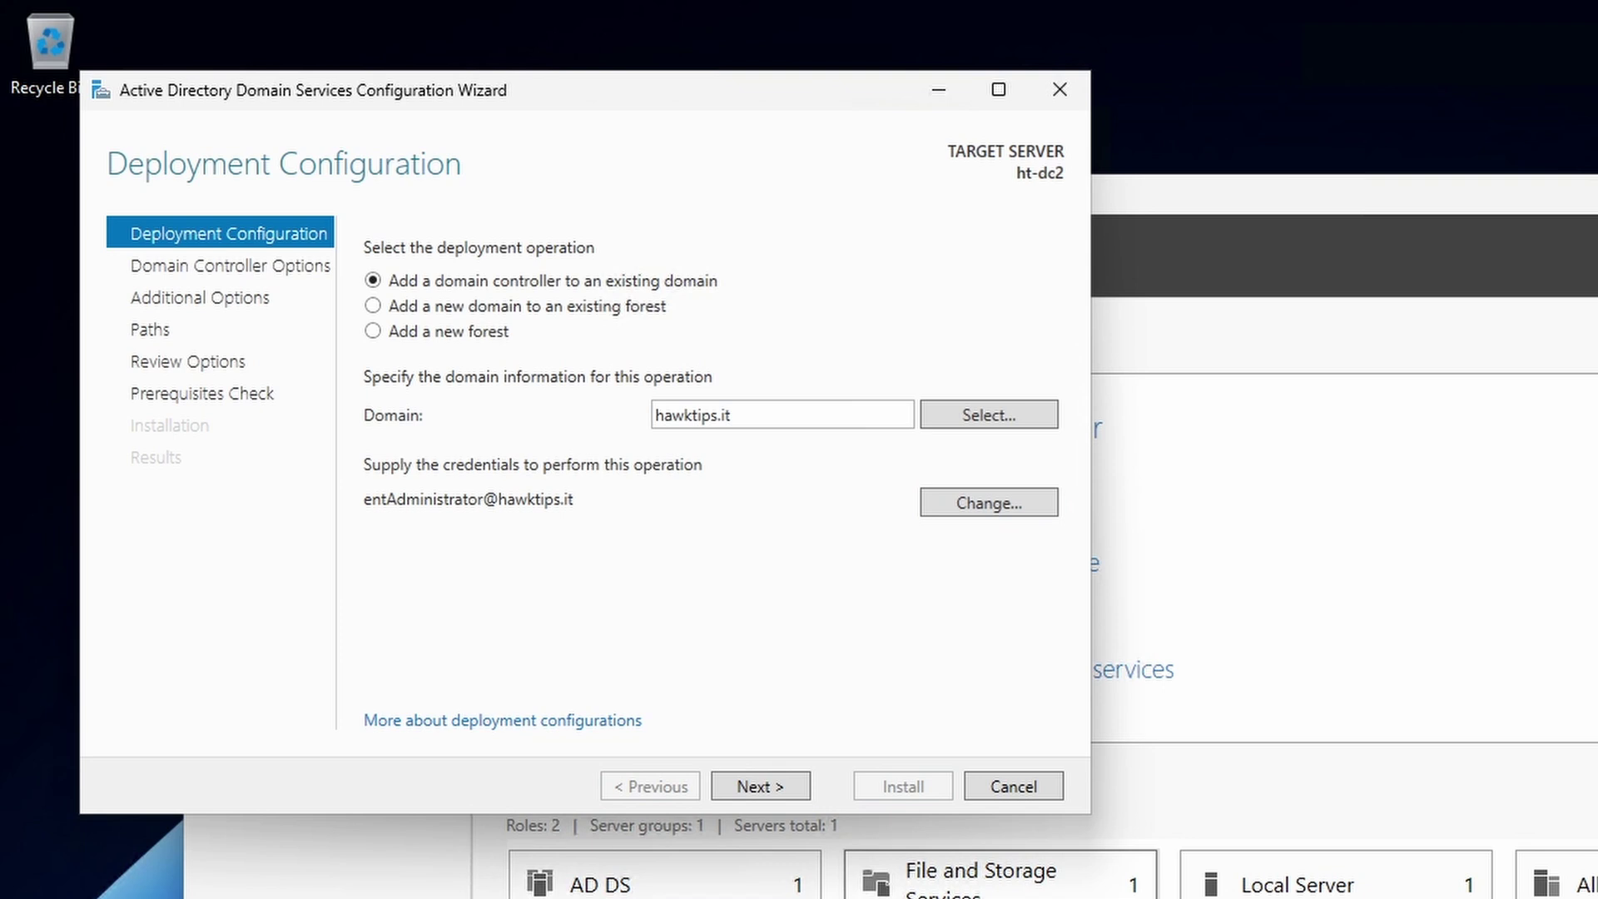
{"action": "left_click", "coordinate": [997, 421]}
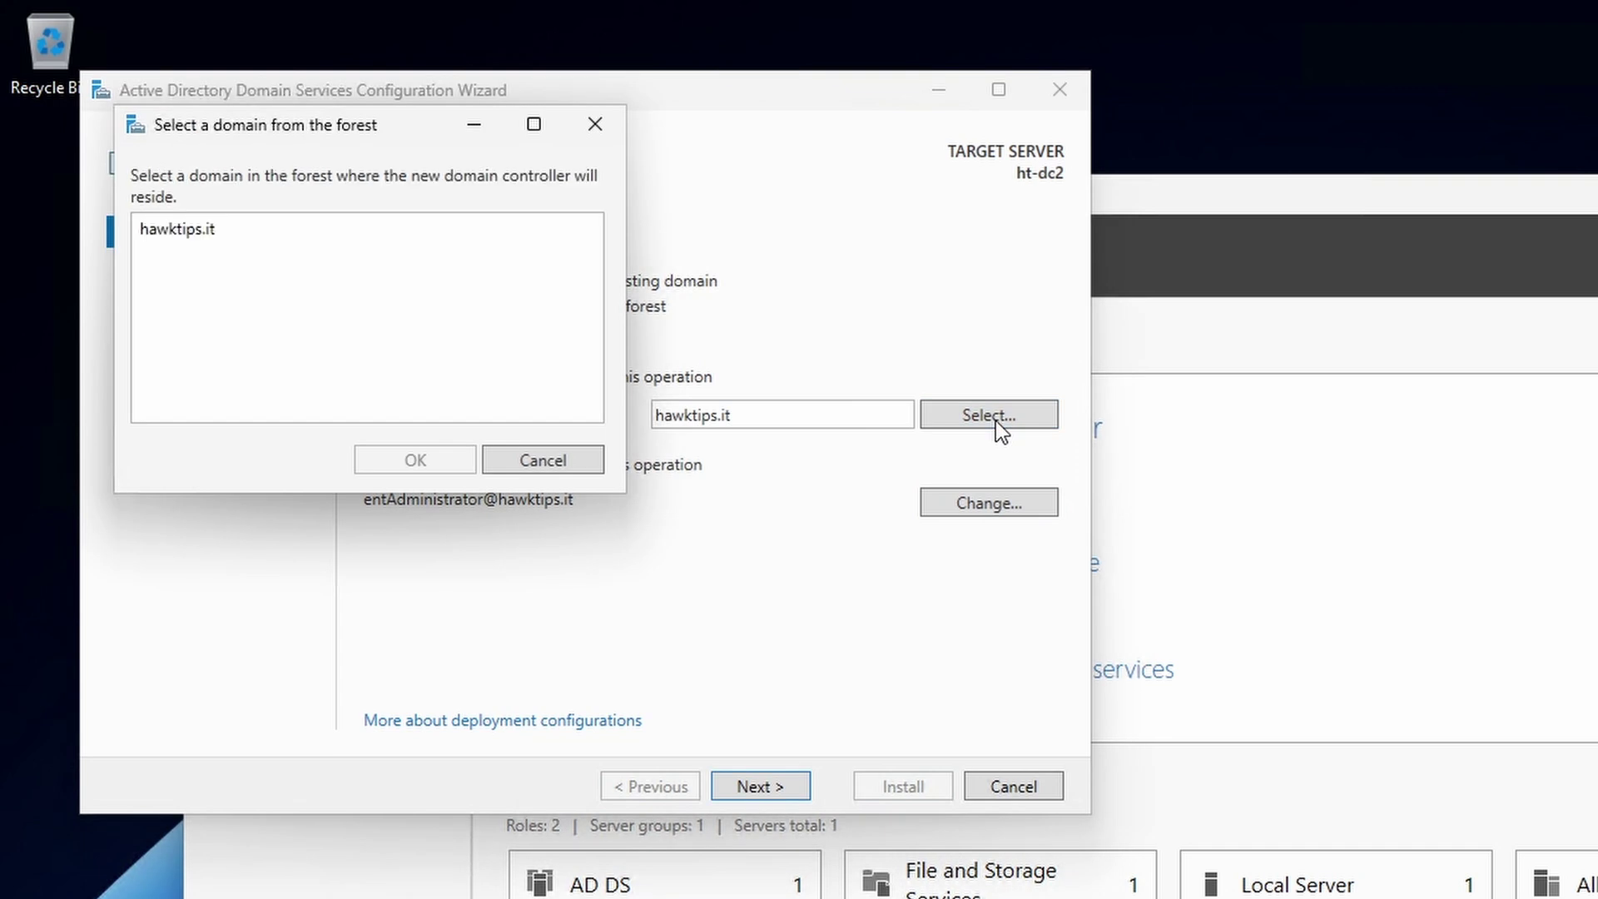
{"action": "left_click", "coordinate": [556, 462]}
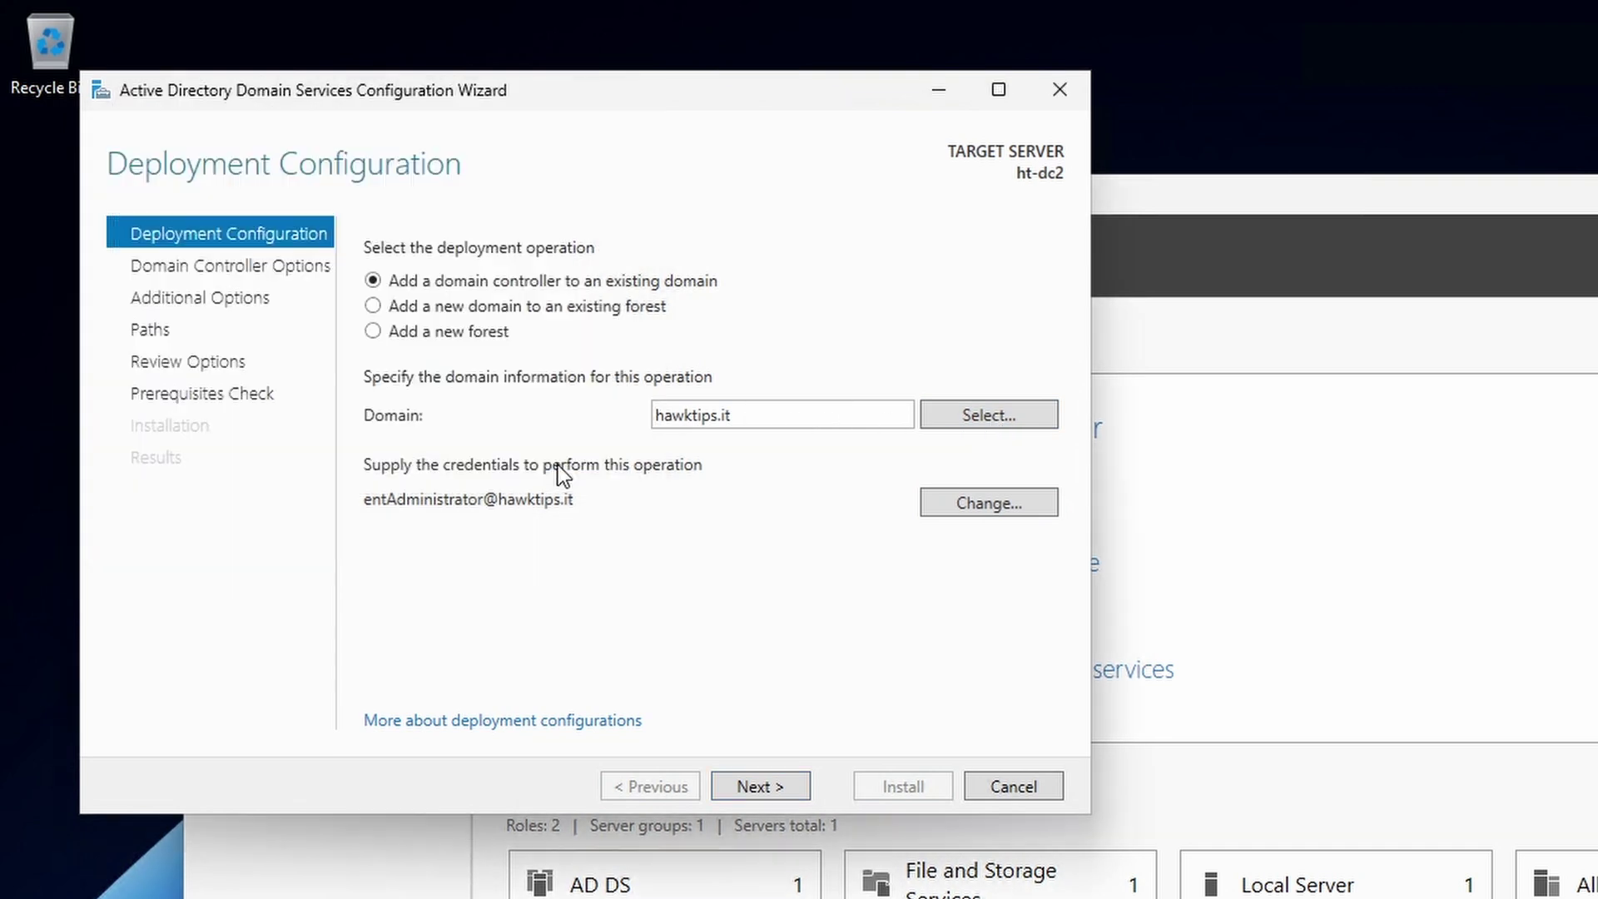
- Keep DNS and Global Catalog for site HTHQ, then enter and confirm the DSRM password
{"action": "left_click", "coordinate": [738, 783]}
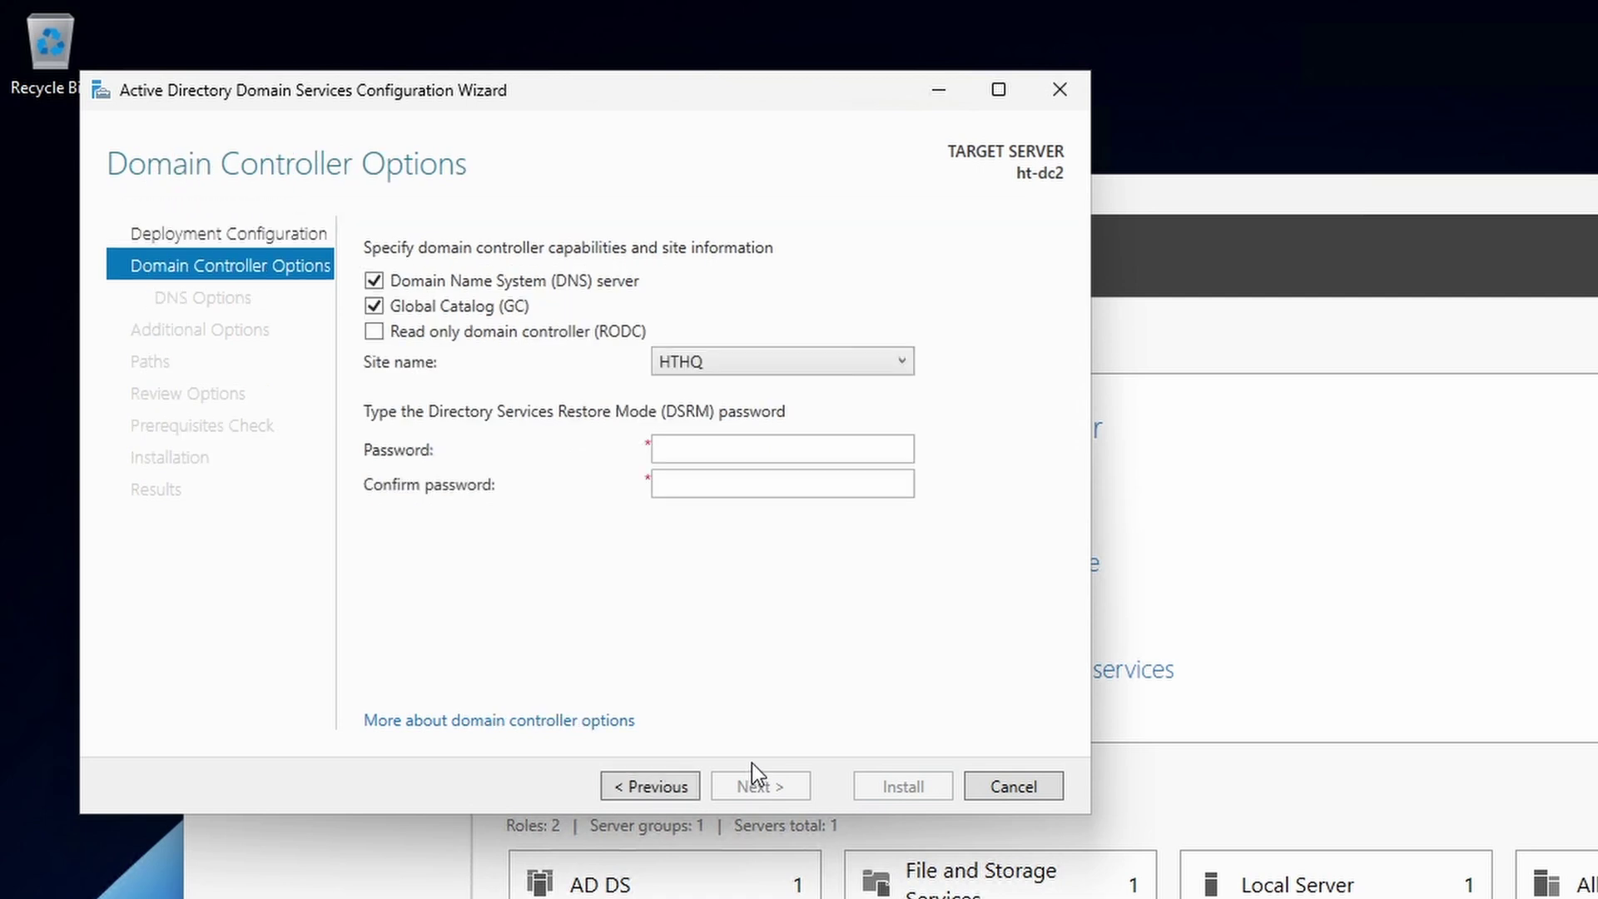
{"action": "left_click", "coordinate": [773, 454]}
{"action": "type", "text": "•••••••"}
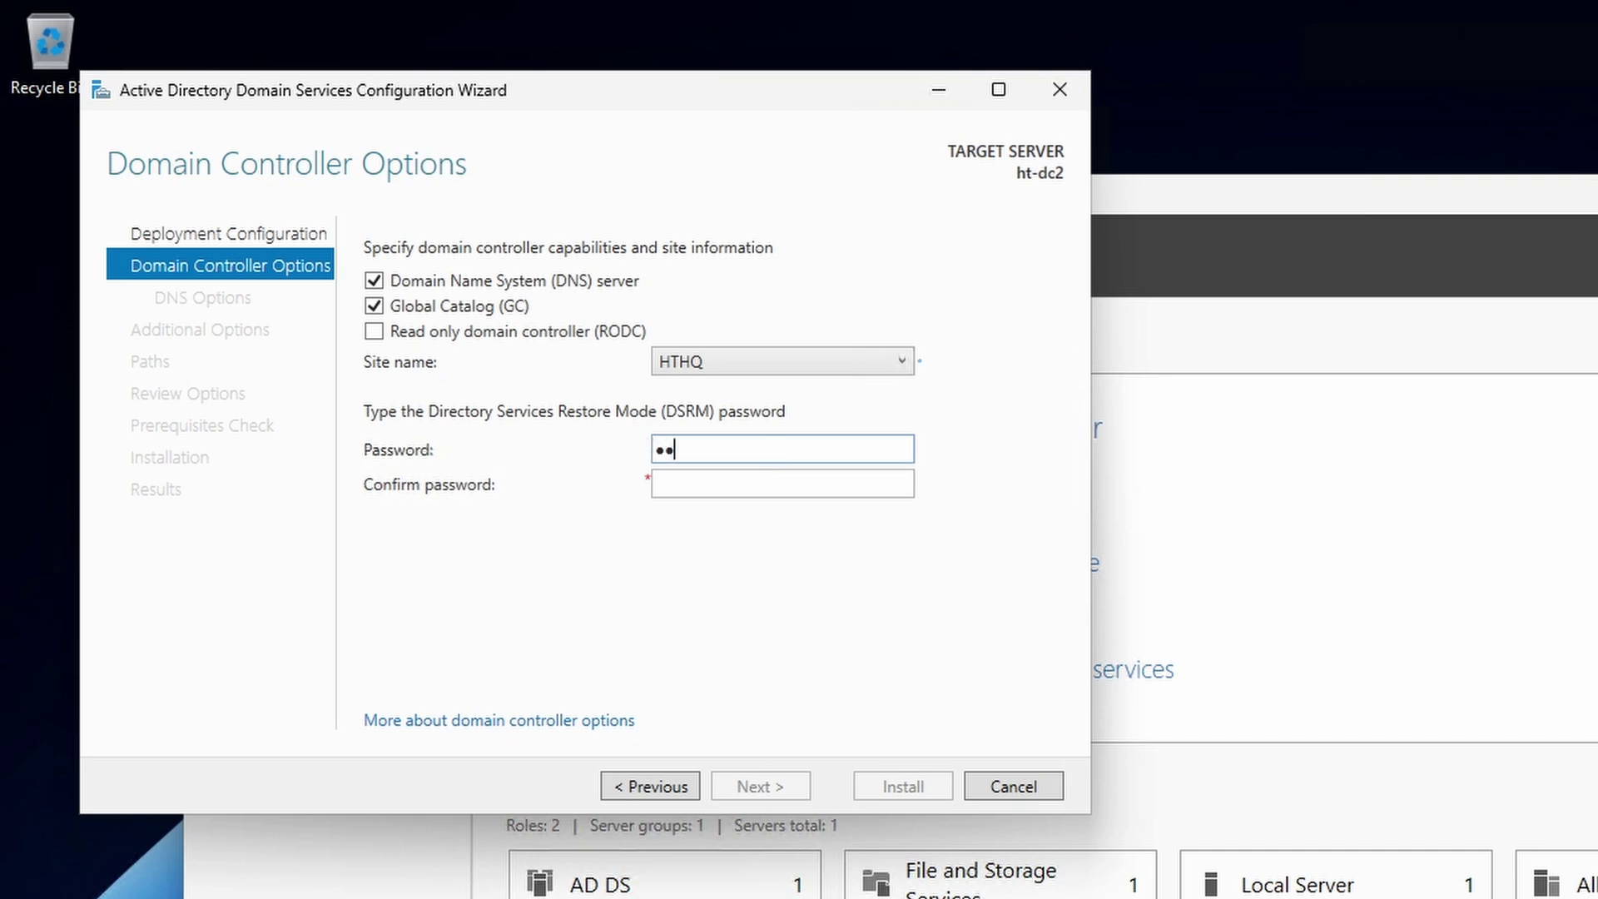
{"action": "type", "text": "••••••"}
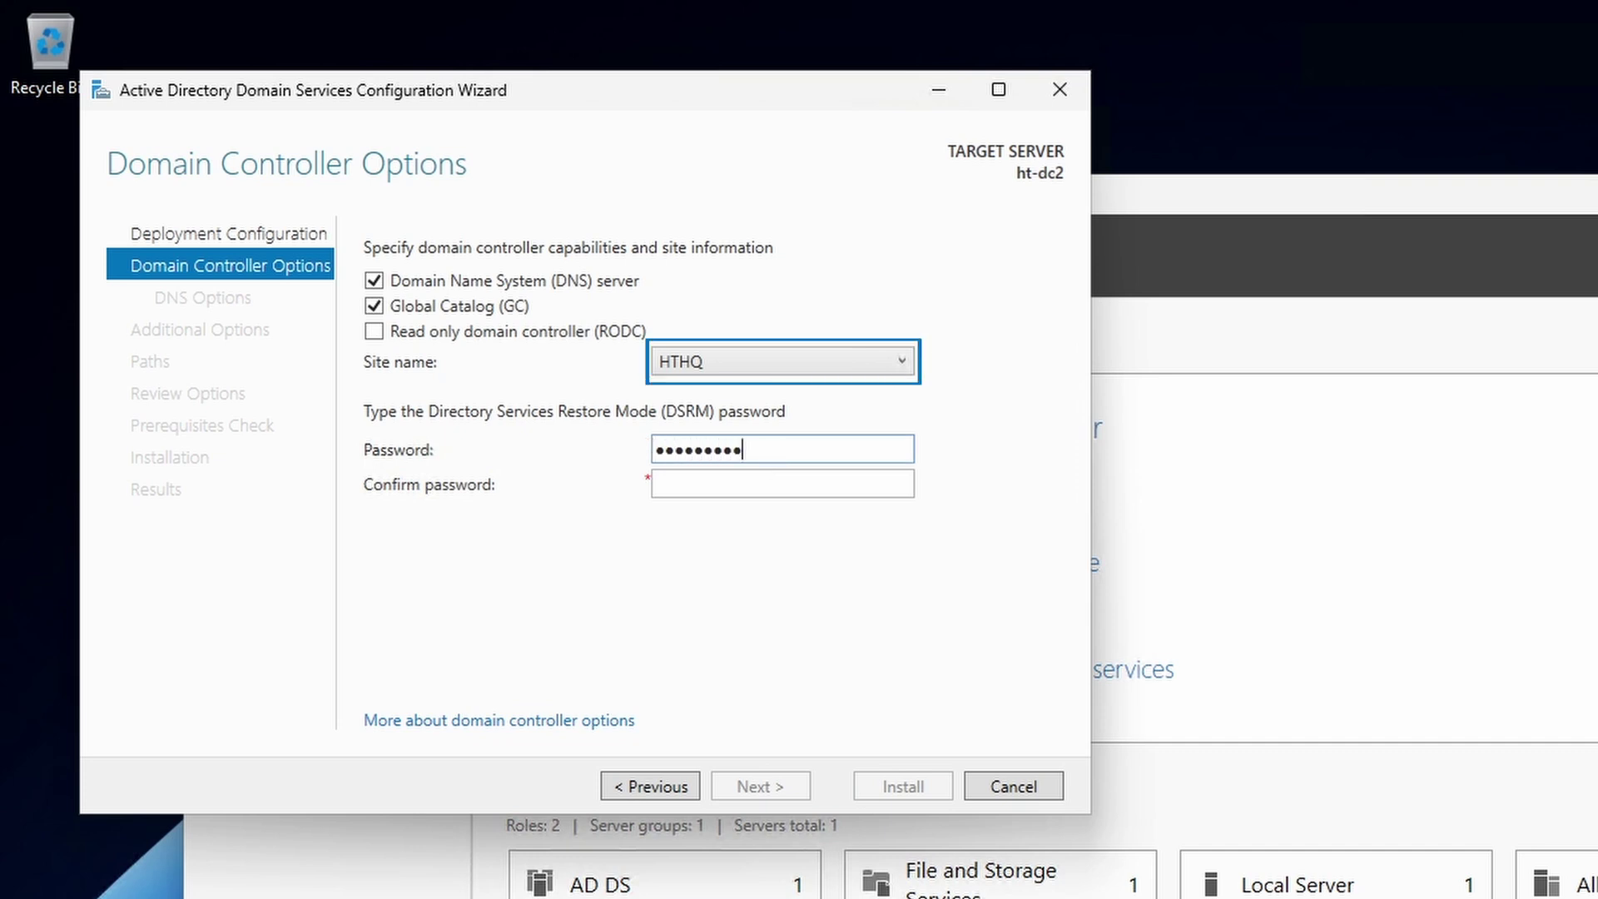
{"action": "type", "text": "•••"}
{"action": "key", "text": "Tab"}
{"action": "type", "text": "••••••••"}
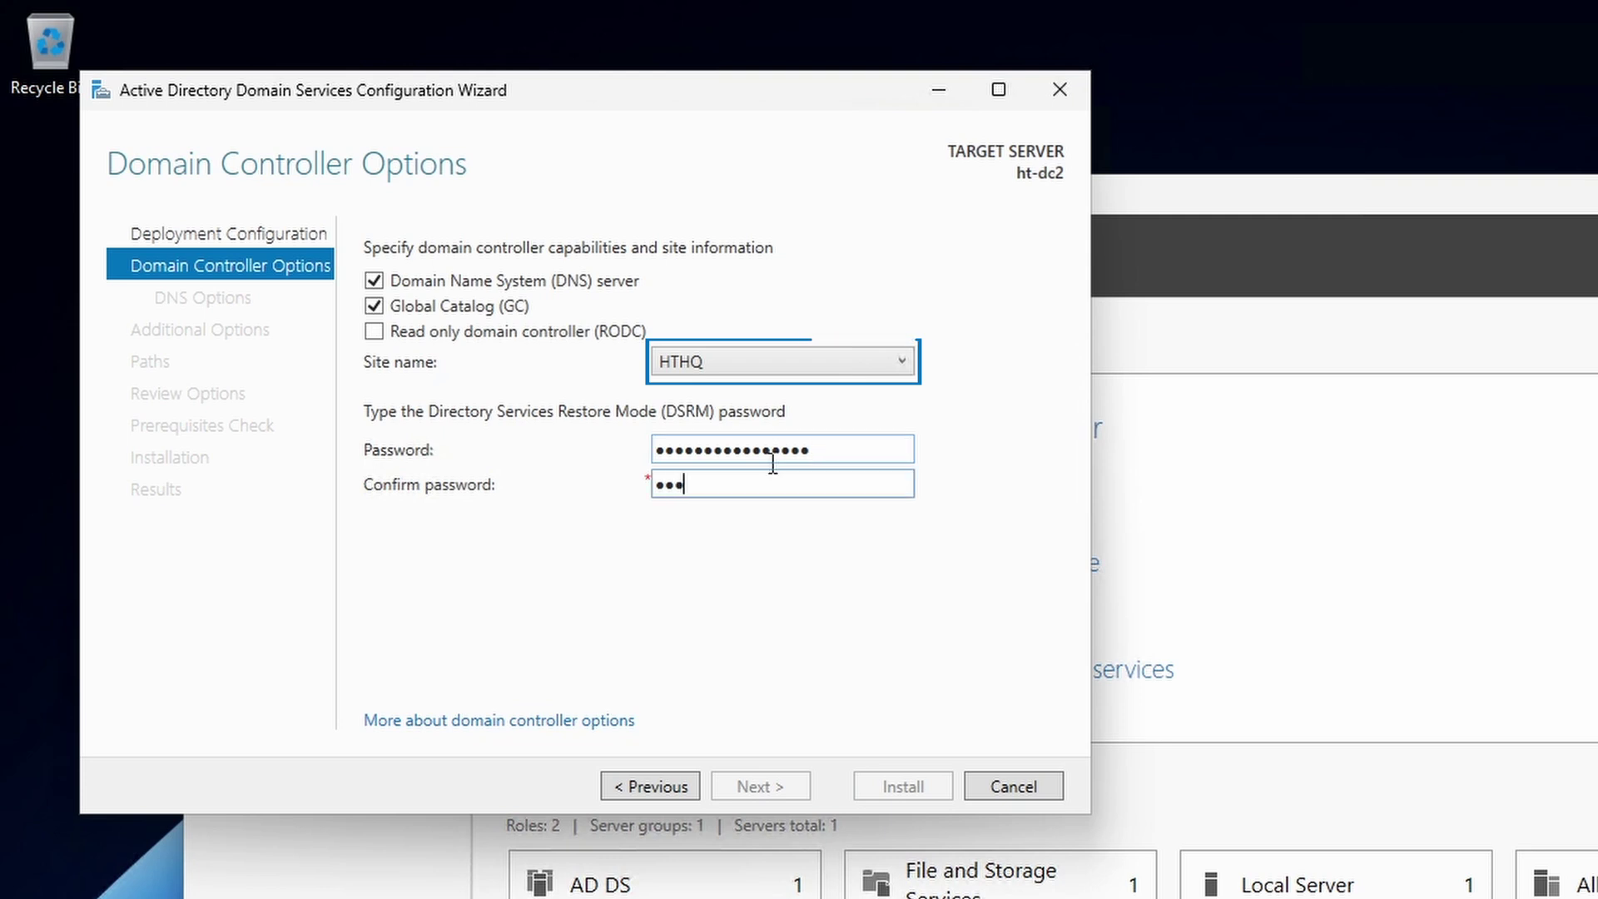
{"action": "type", "text": "••••••"}
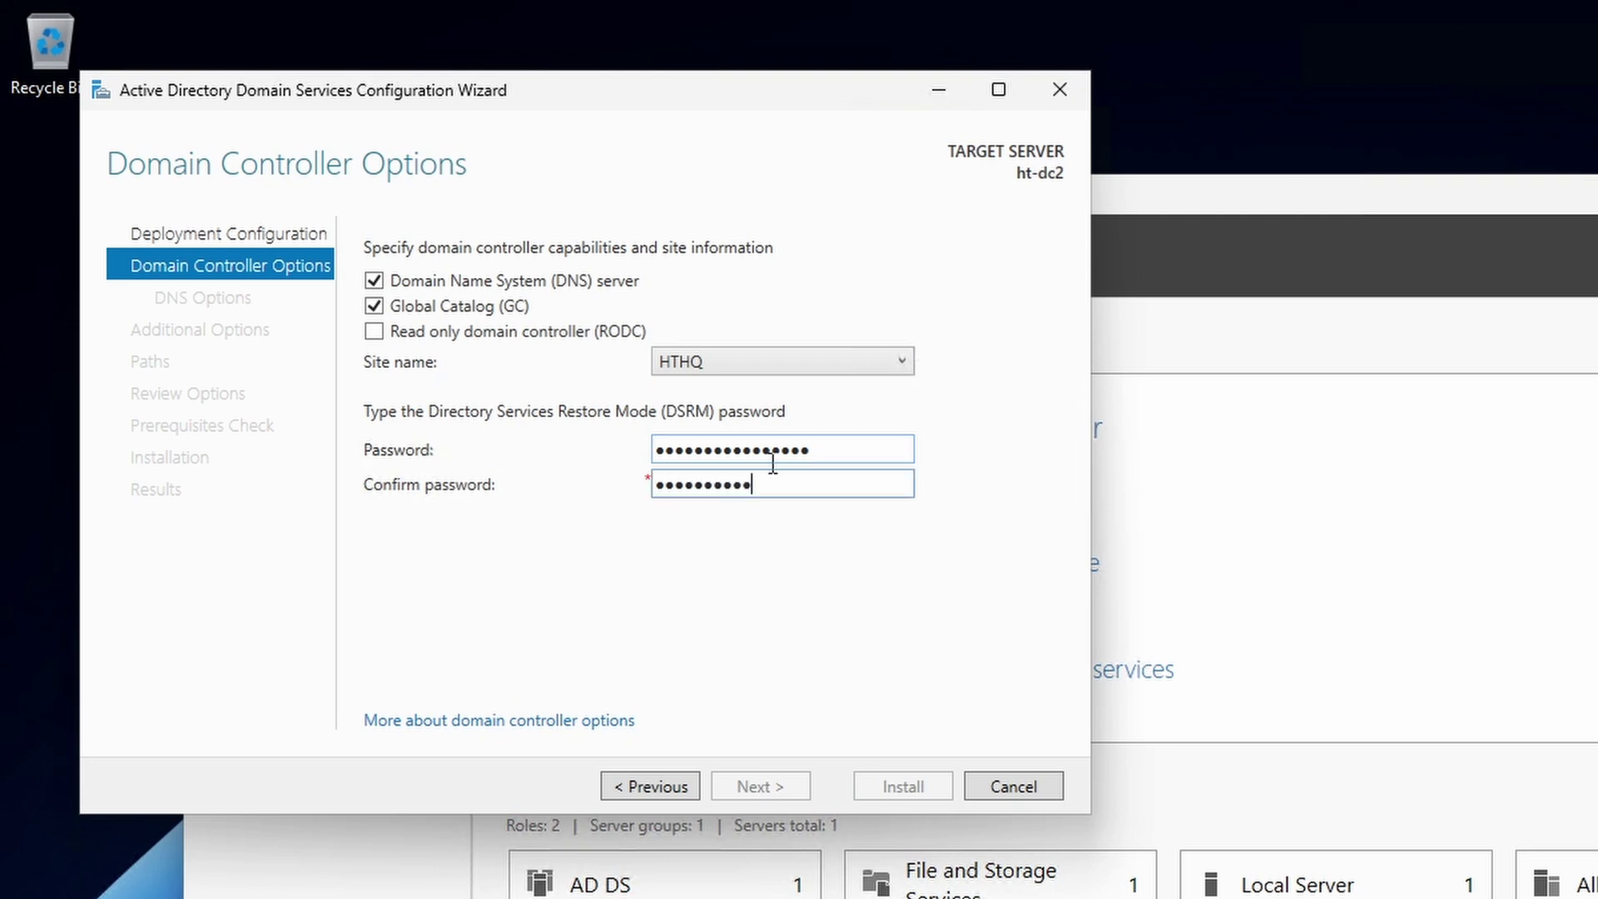
{"action": "type", "text": "••"}
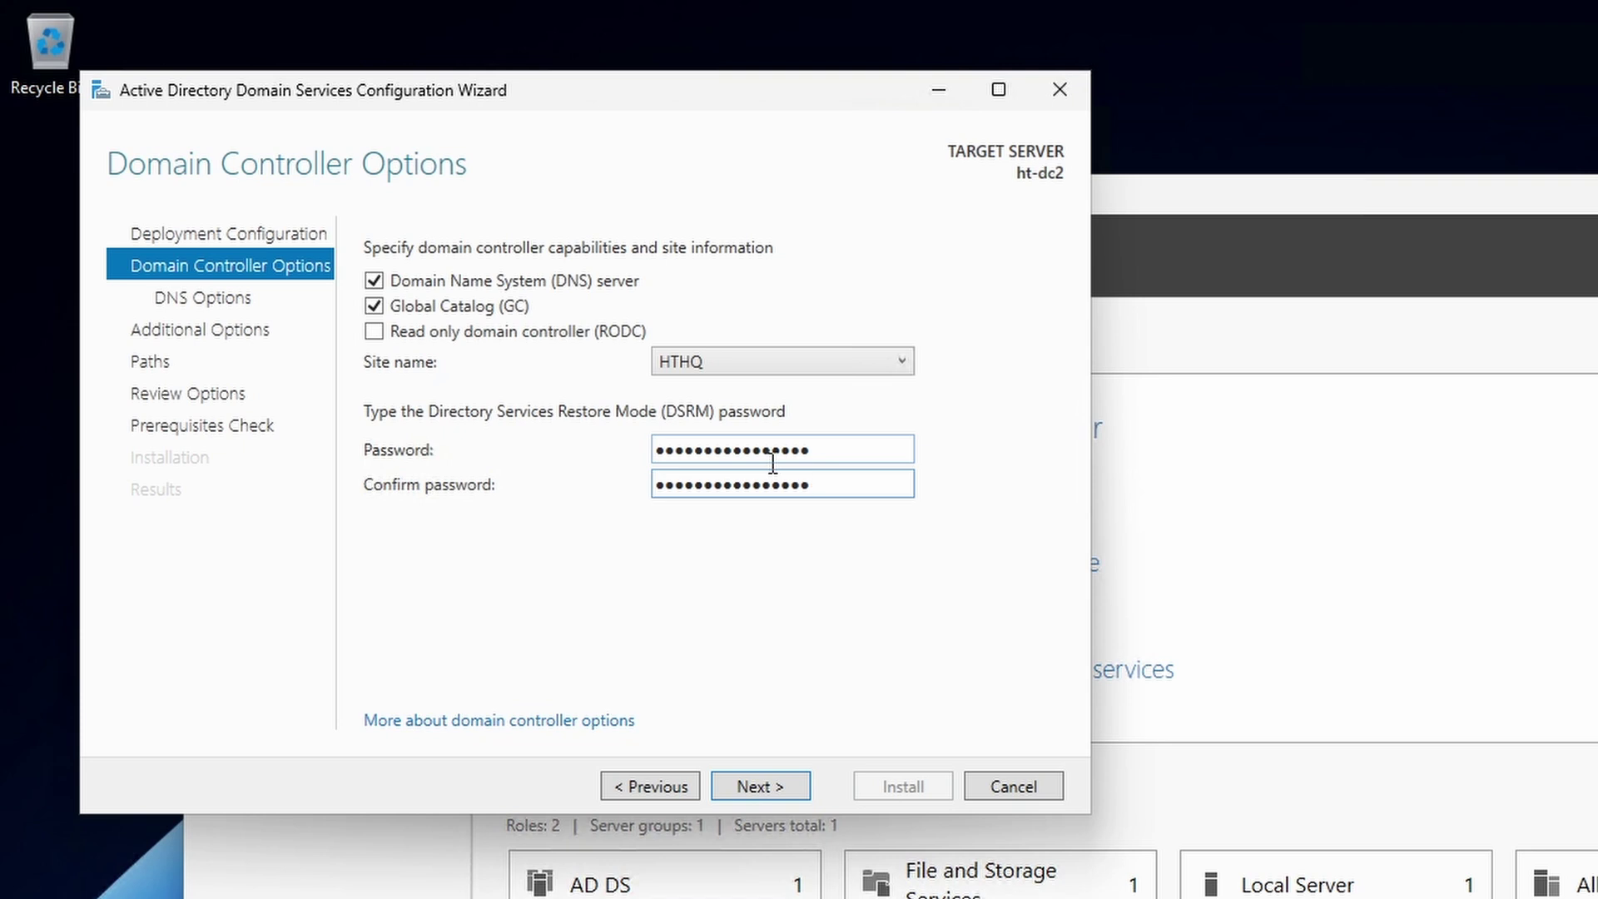
{"action": "left_click", "coordinate": [744, 784]}
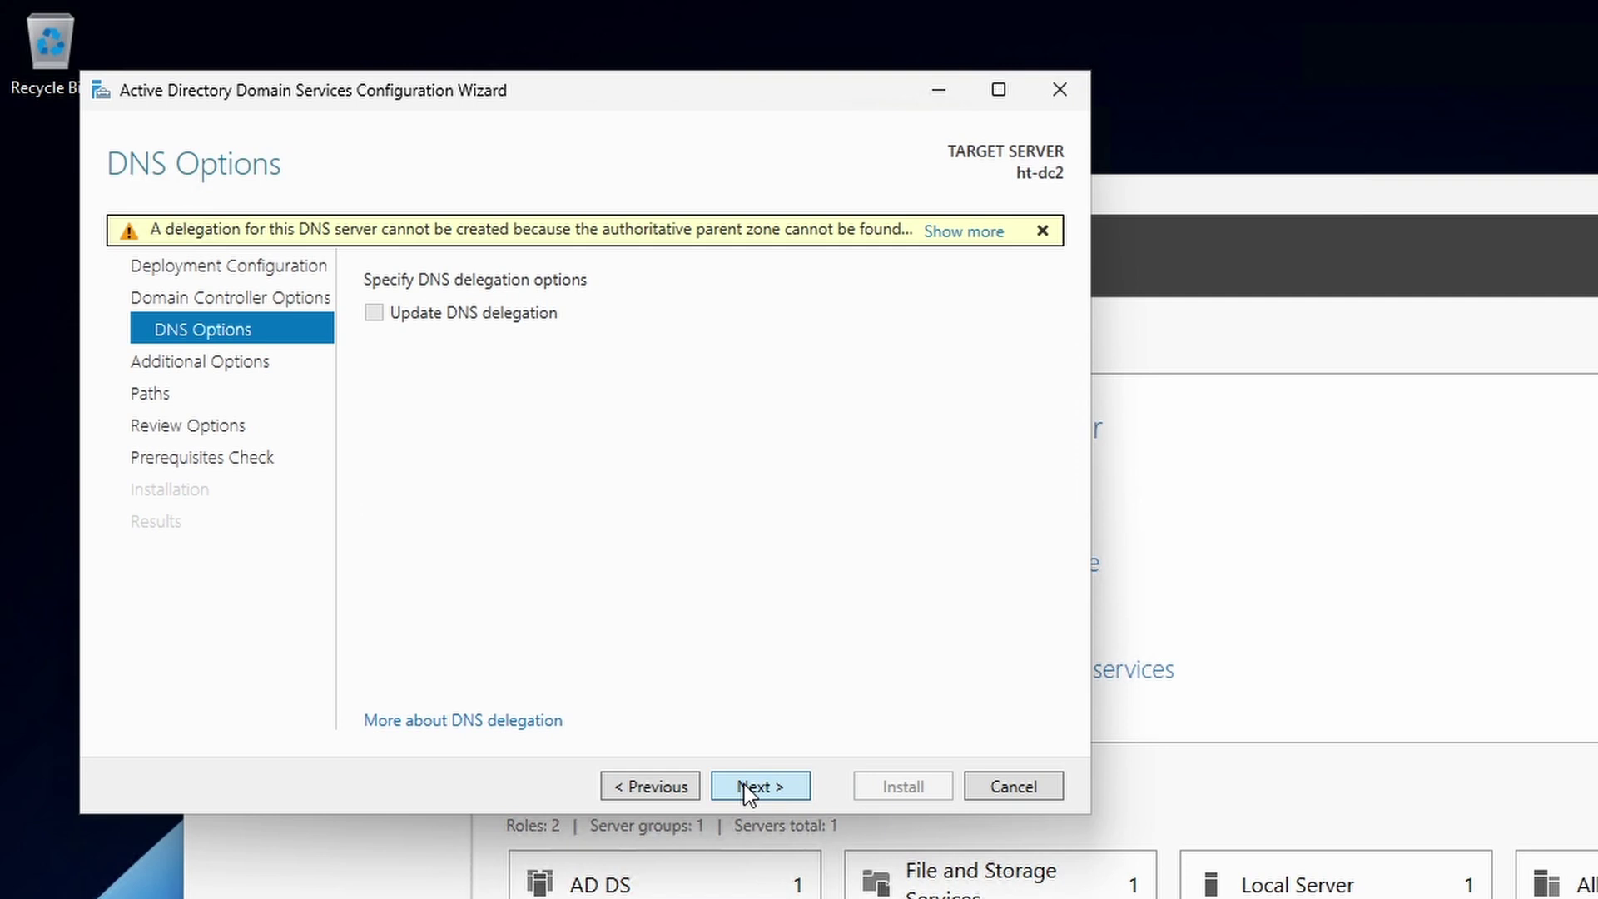
- Skip DNS delegation, keep replication from Any domain controller, and reach the default C:\WINDOWS paths
{"action": "left_click", "coordinate": [744, 784]}
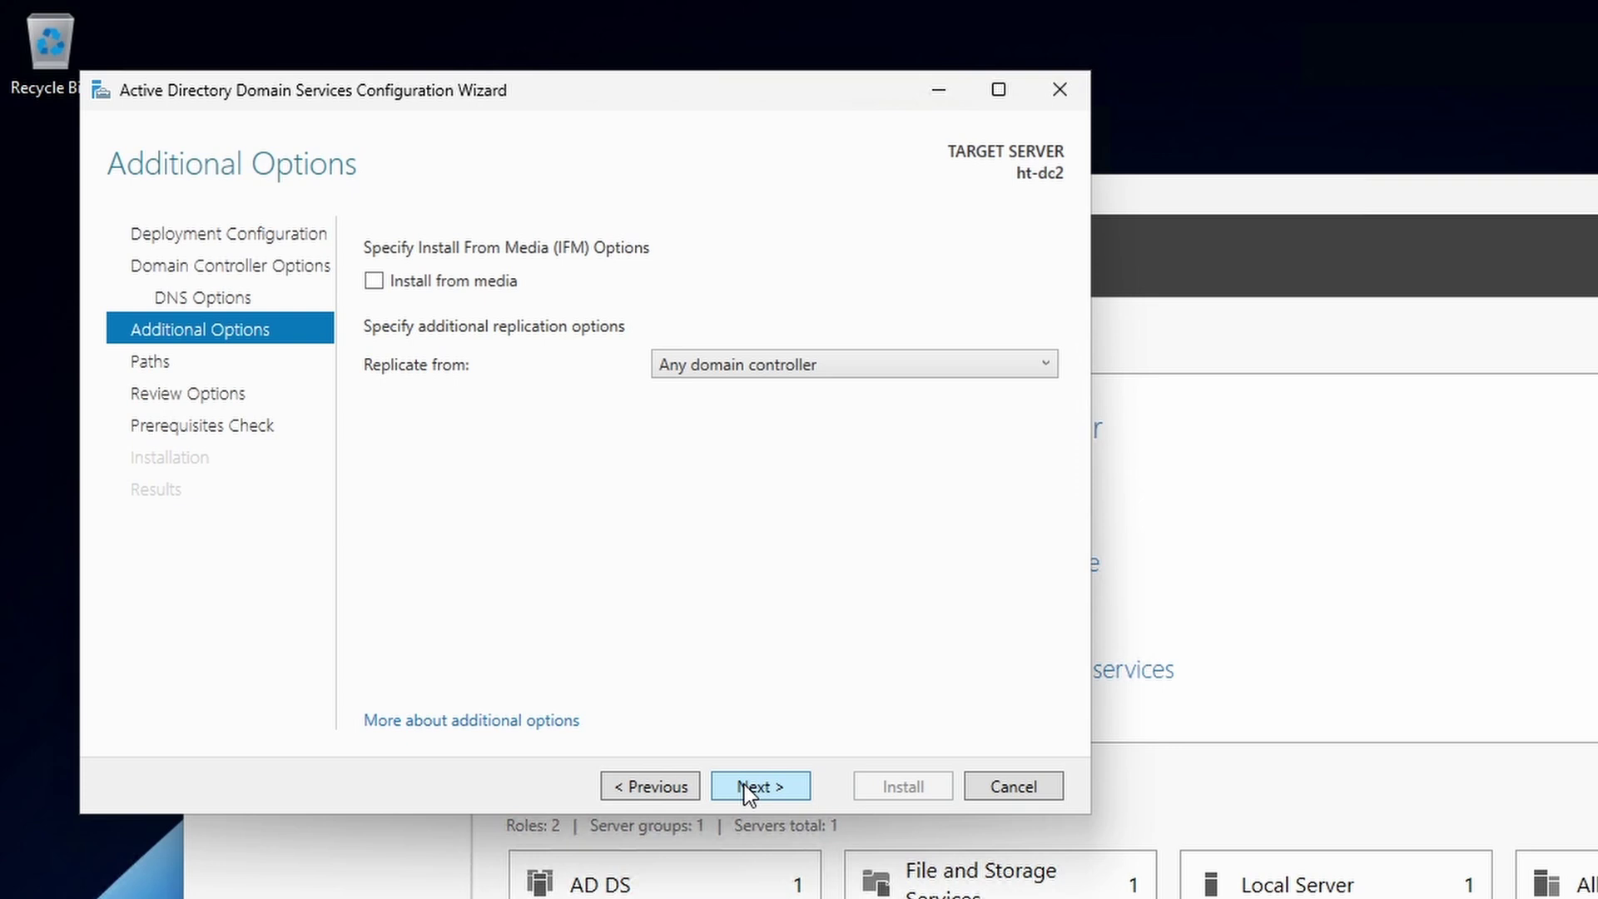
{"action": "left_click", "coordinate": [936, 373]}
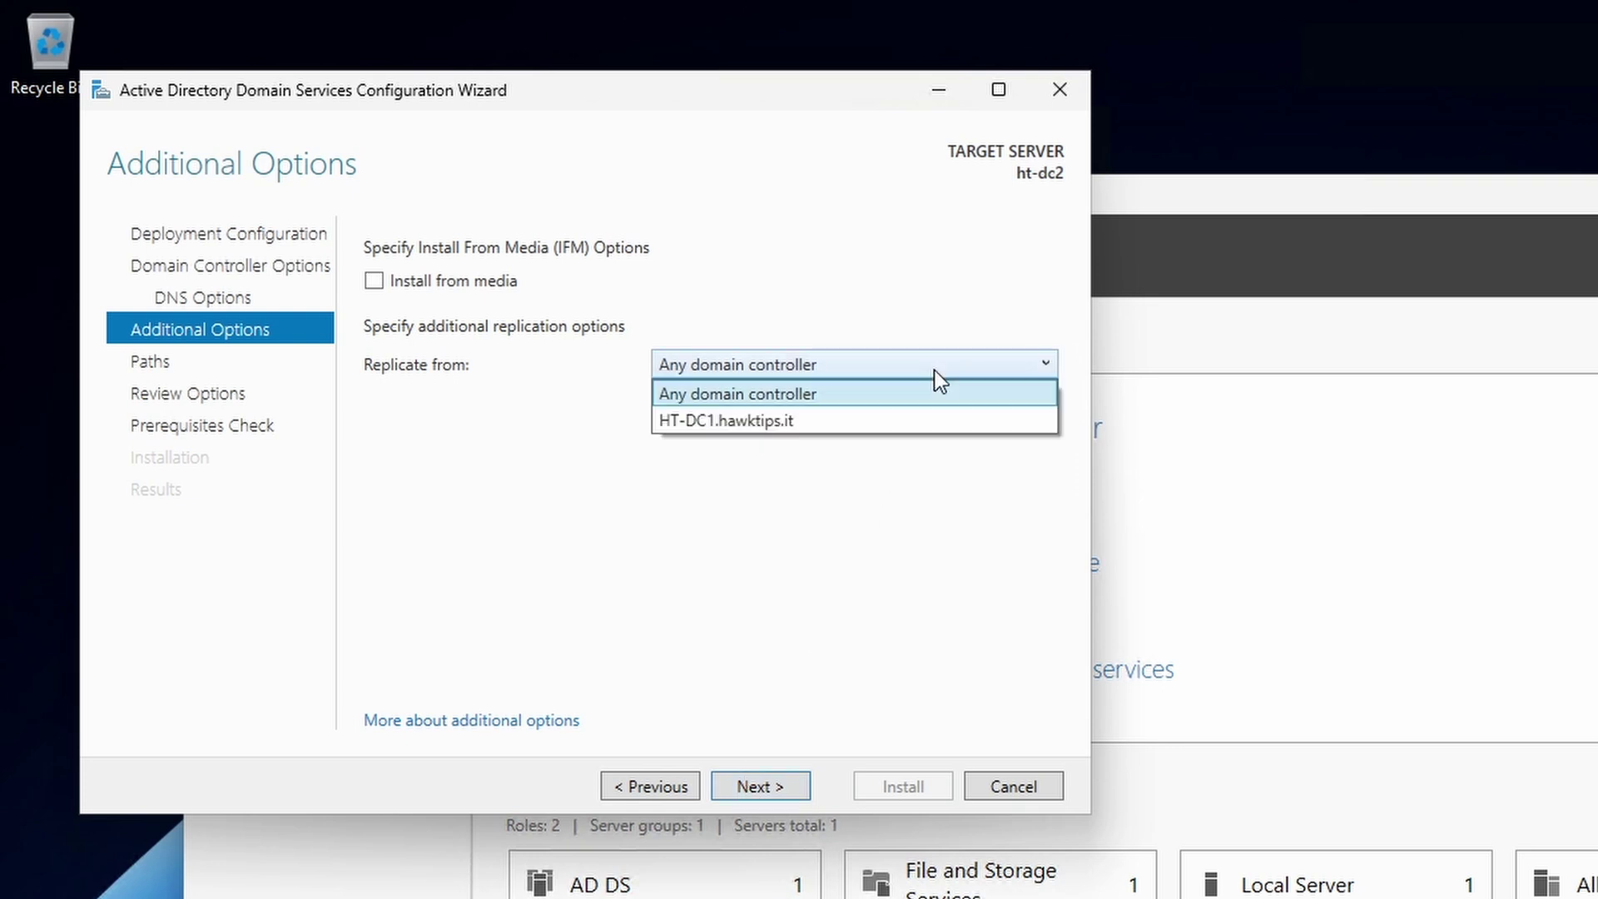
{"action": "left_click", "coordinate": [935, 371]}
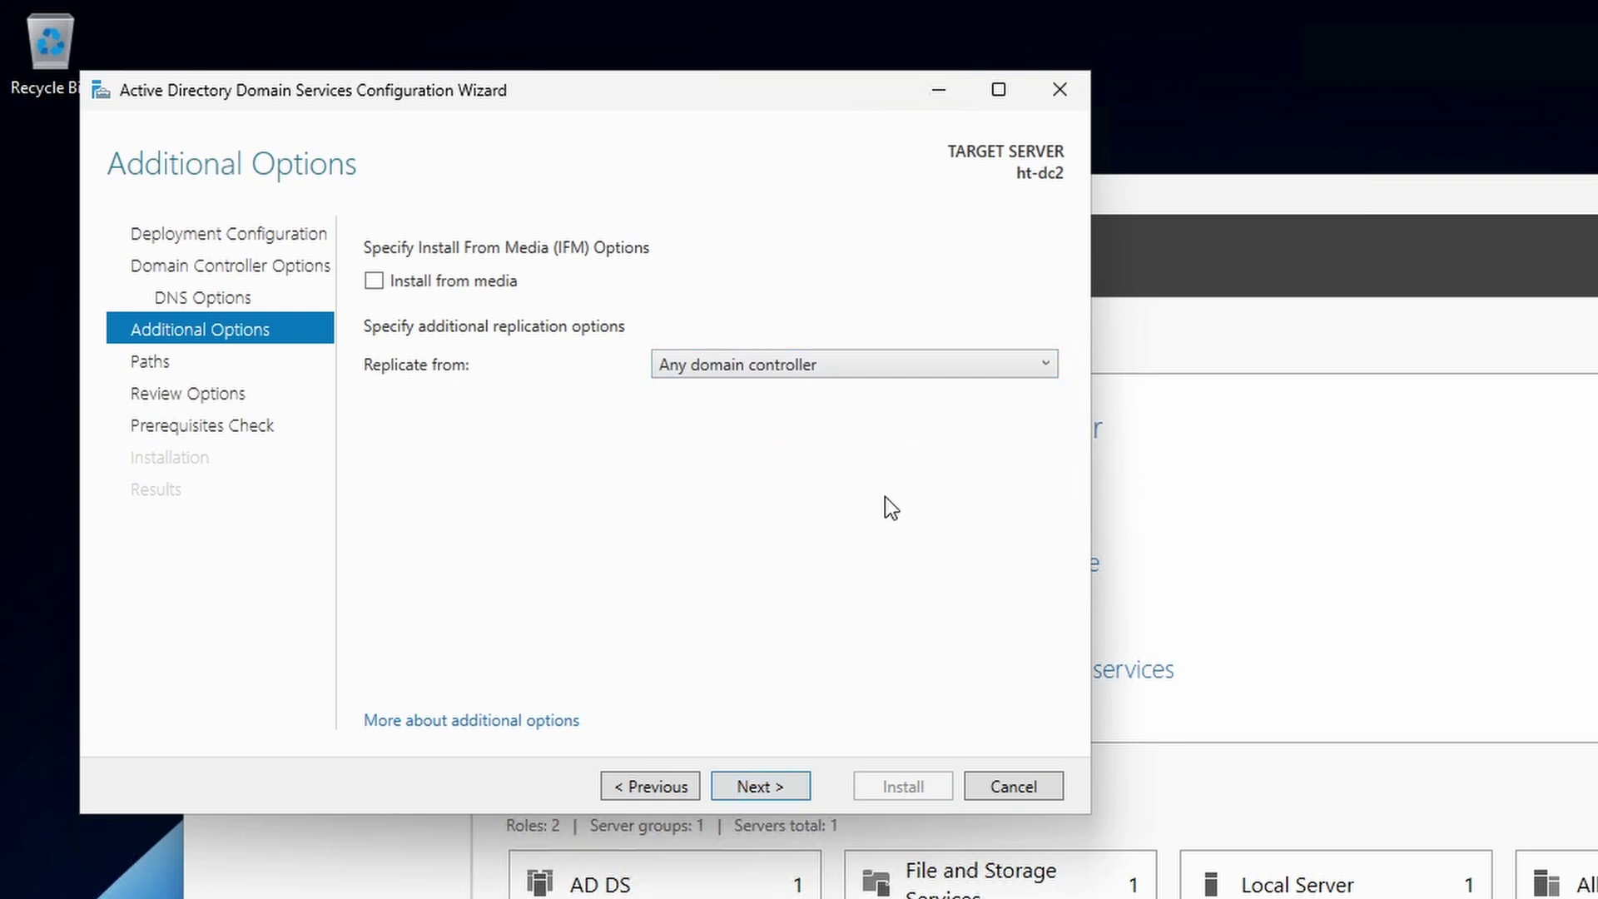
{"action": "left_click", "coordinate": [761, 786]}
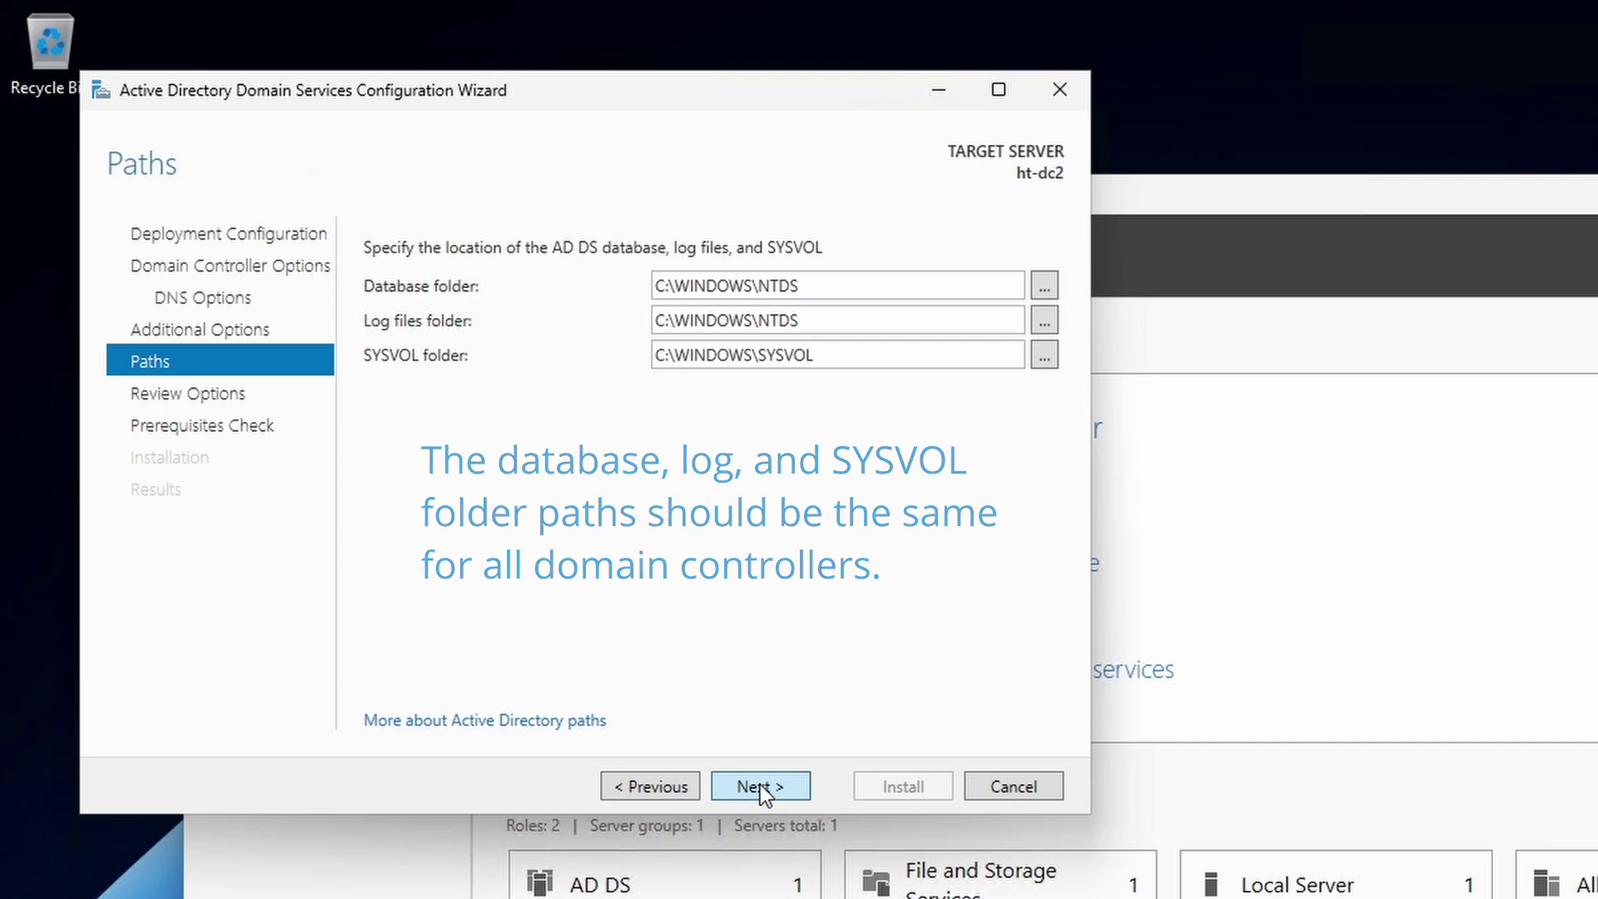
- Review the options and generated PowerShell script, pass prerequisites, and install the domain controller
{"action": "left_click", "coordinate": [761, 788]}
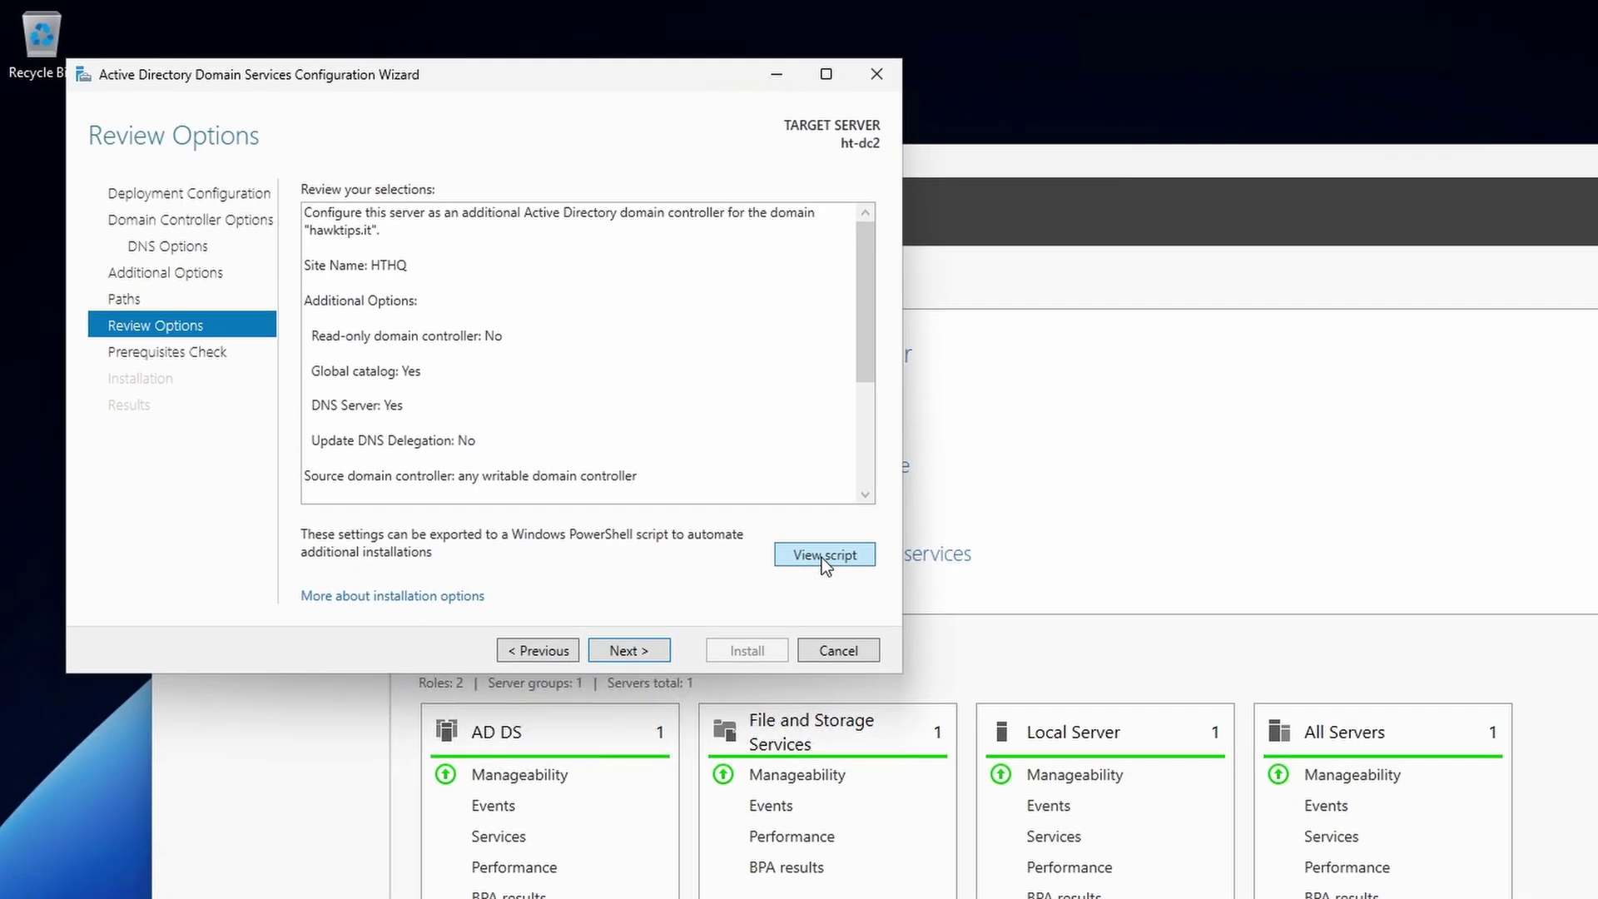
{"action": "left_click", "coordinate": [992, 671]}
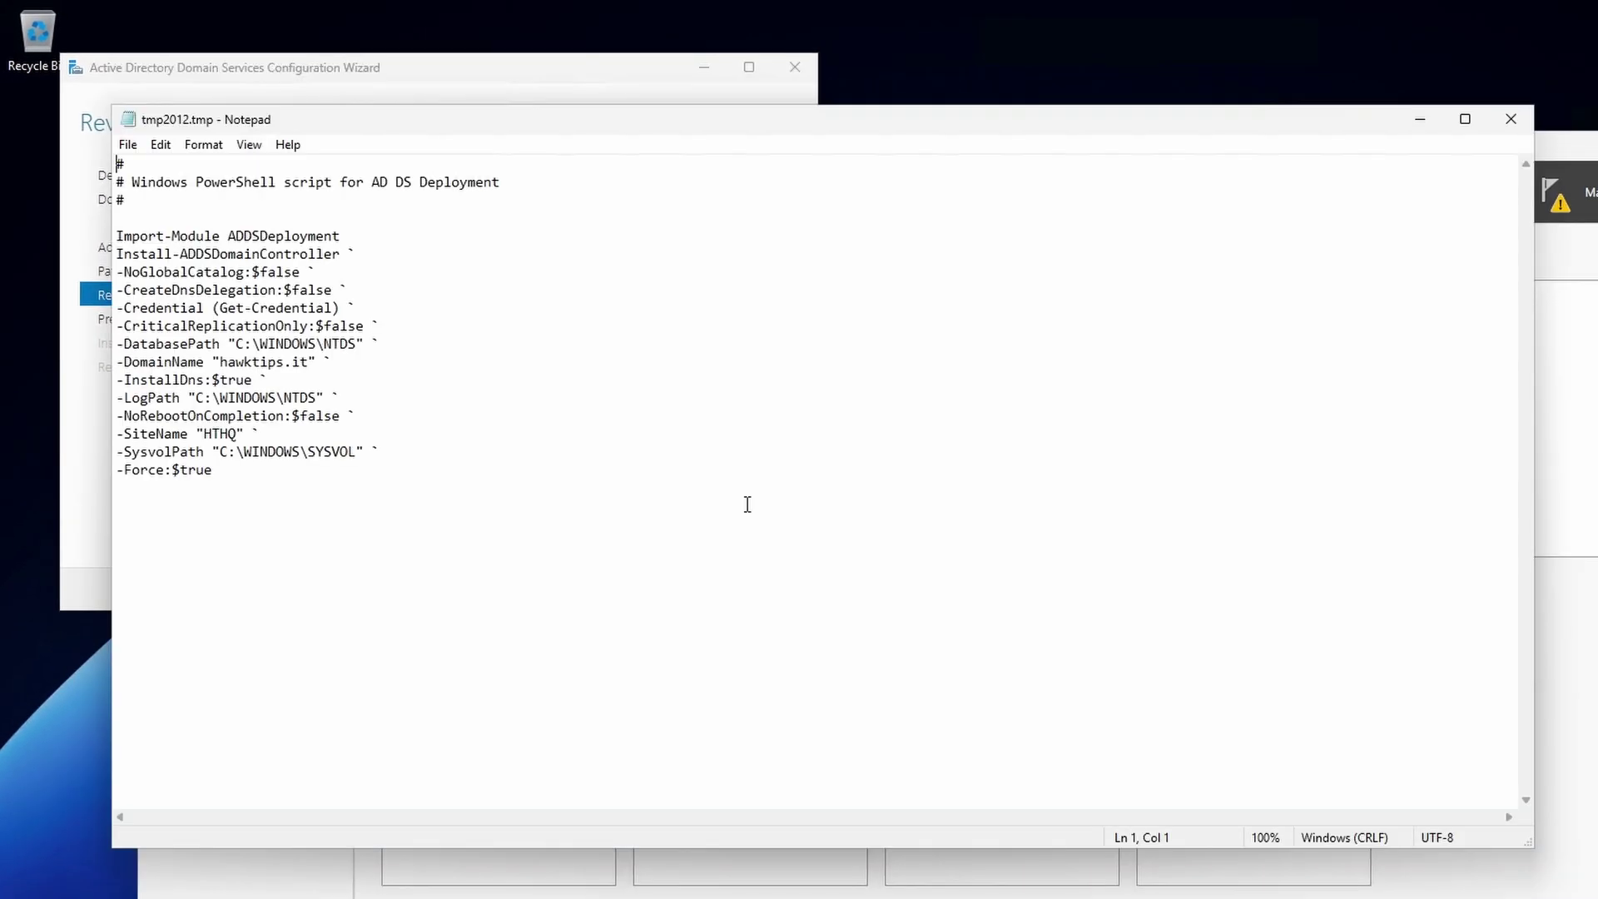
{"action": "left_click", "coordinate": [1509, 120]}
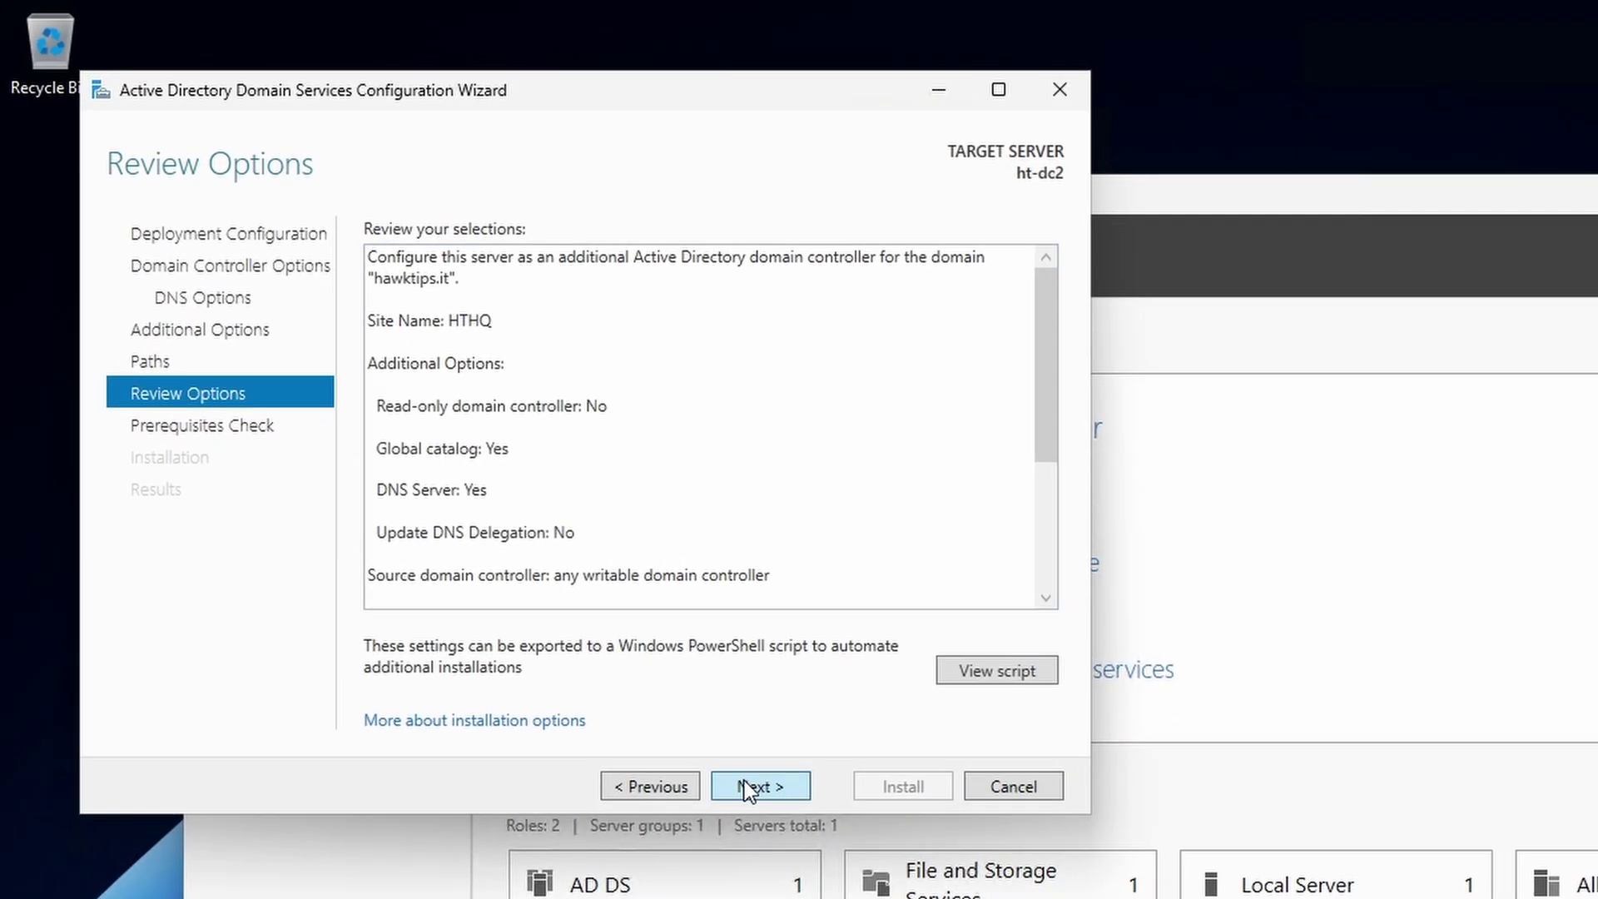
{"action": "left_click", "coordinate": [667, 699]}
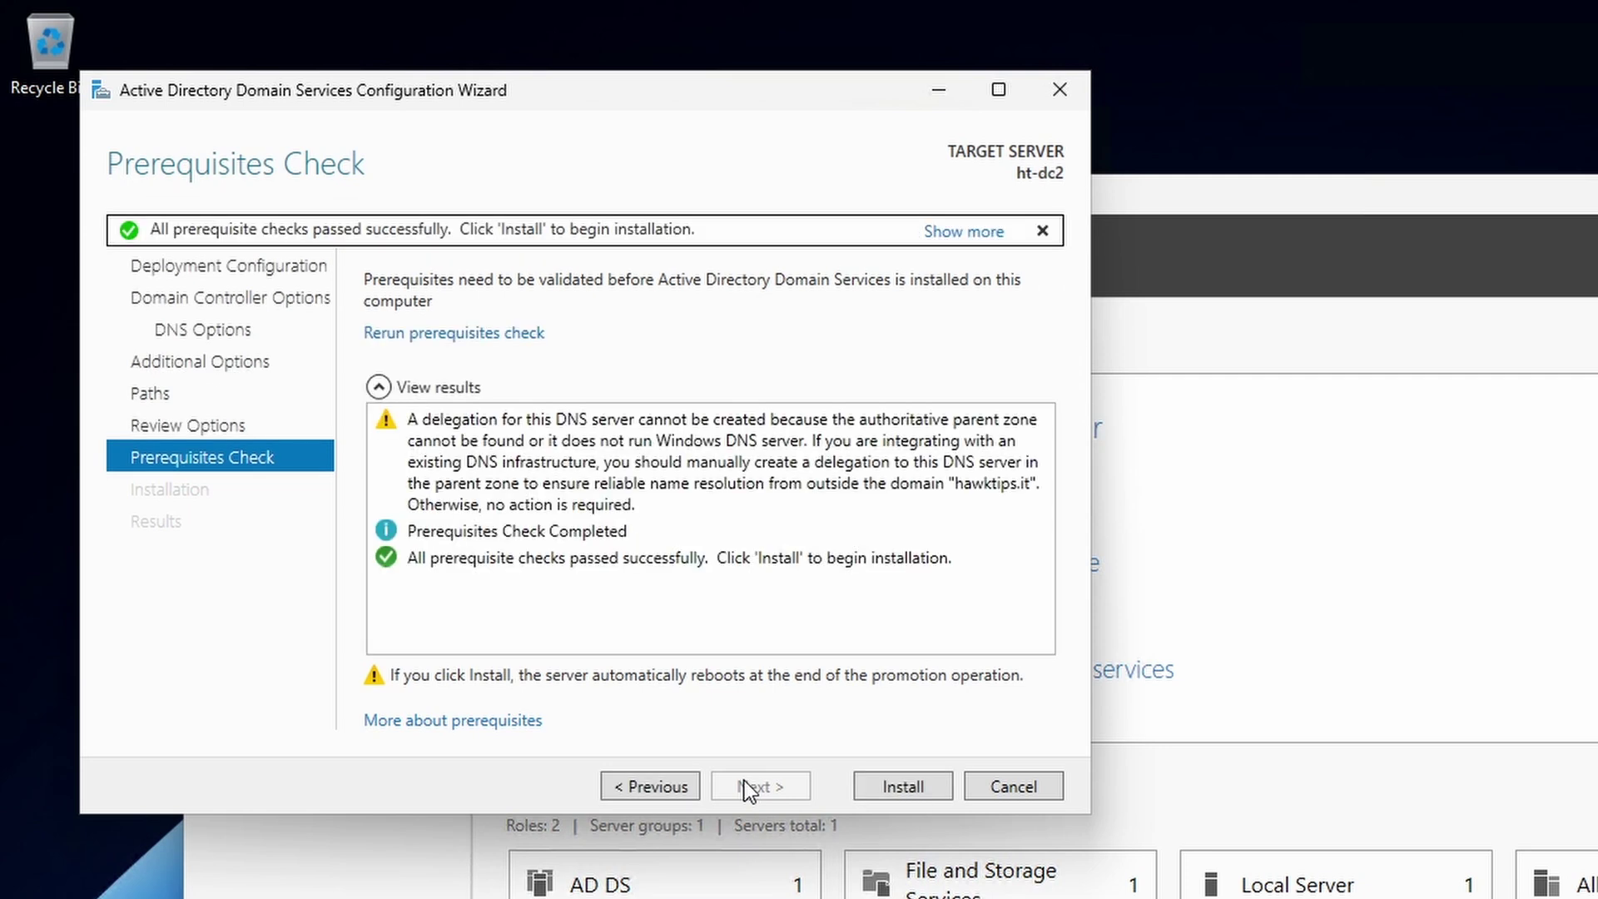
{"action": "left_click", "coordinate": [900, 795]}
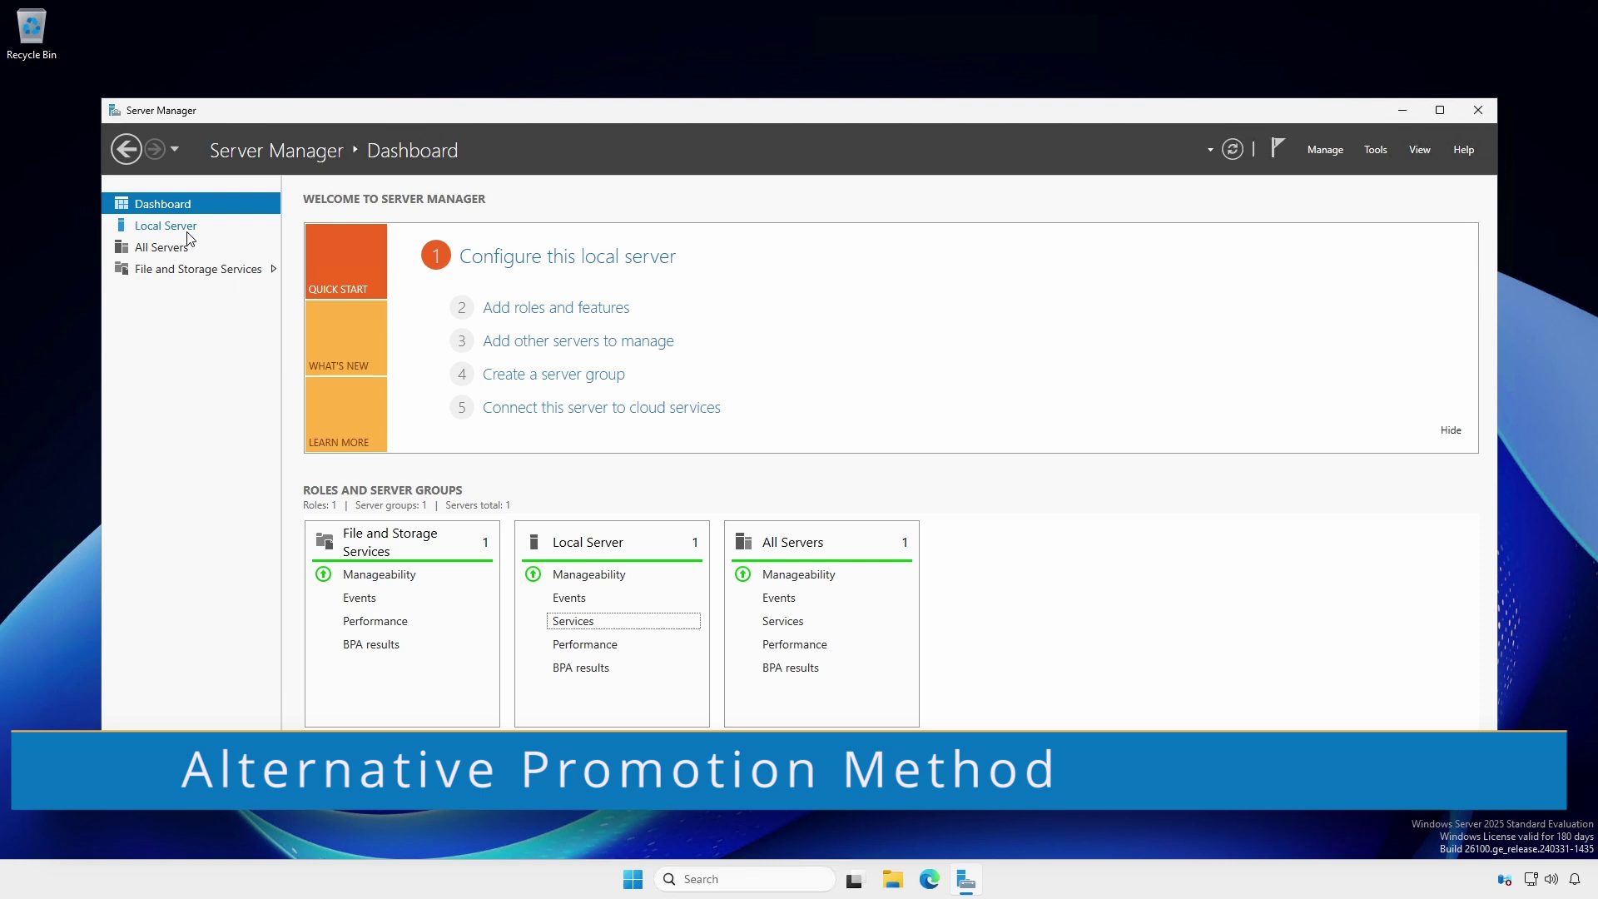
- Set ht-dc2's primary DNS suffix to hawktips.it, giving full name ht-dc2.hawktips.it
{"action": "left_click", "coordinate": [188, 232]}
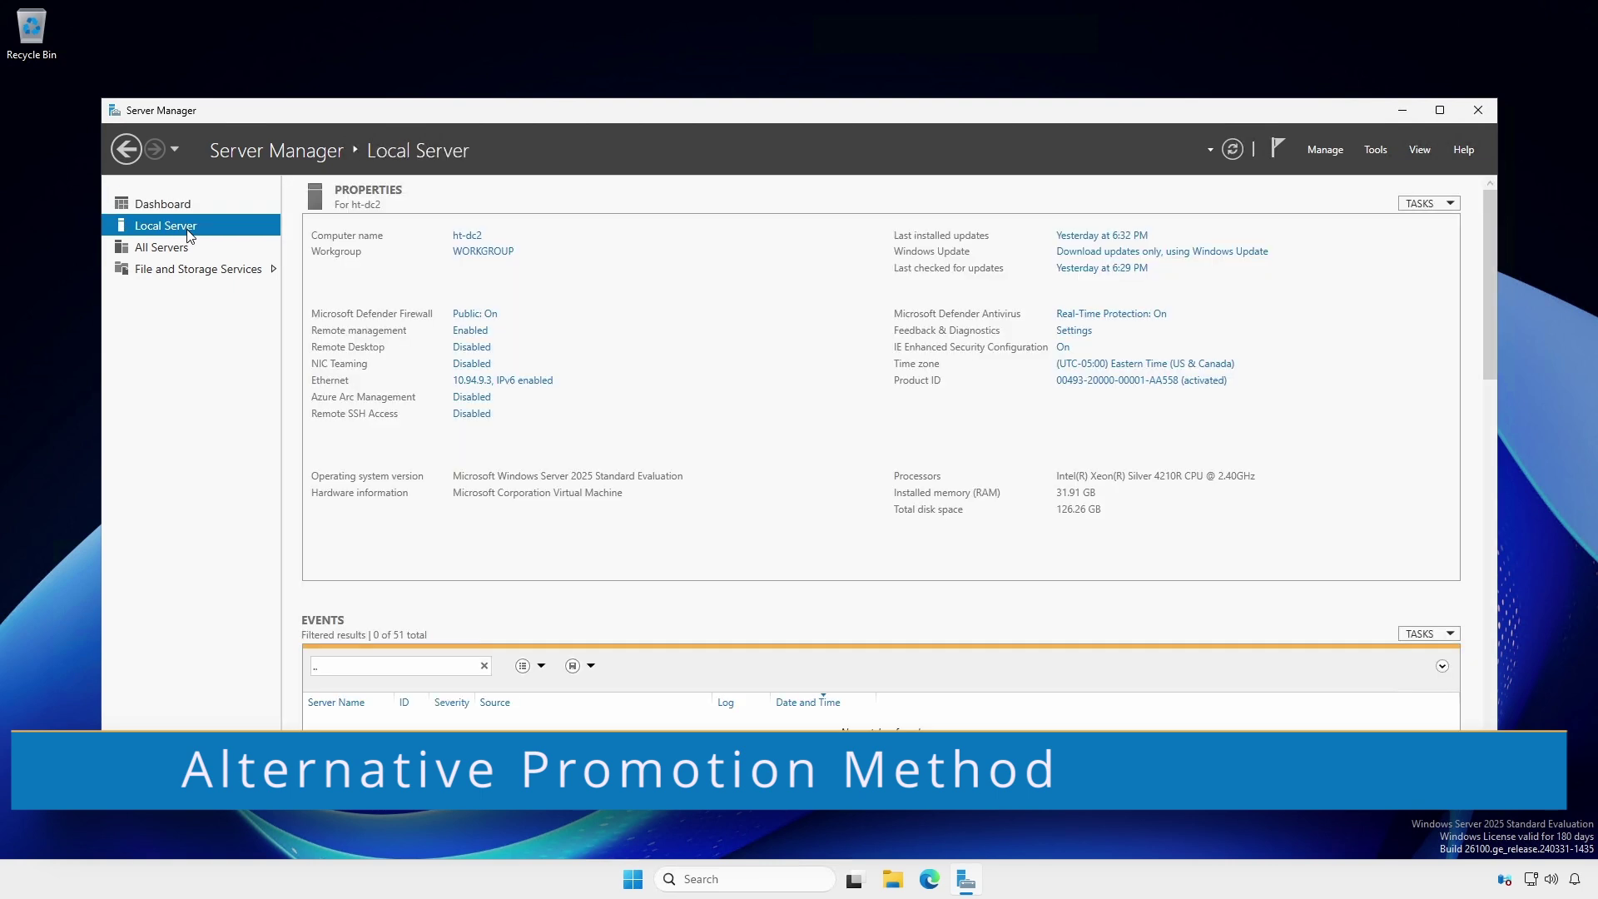
{"action": "left_click", "coordinate": [481, 251]}
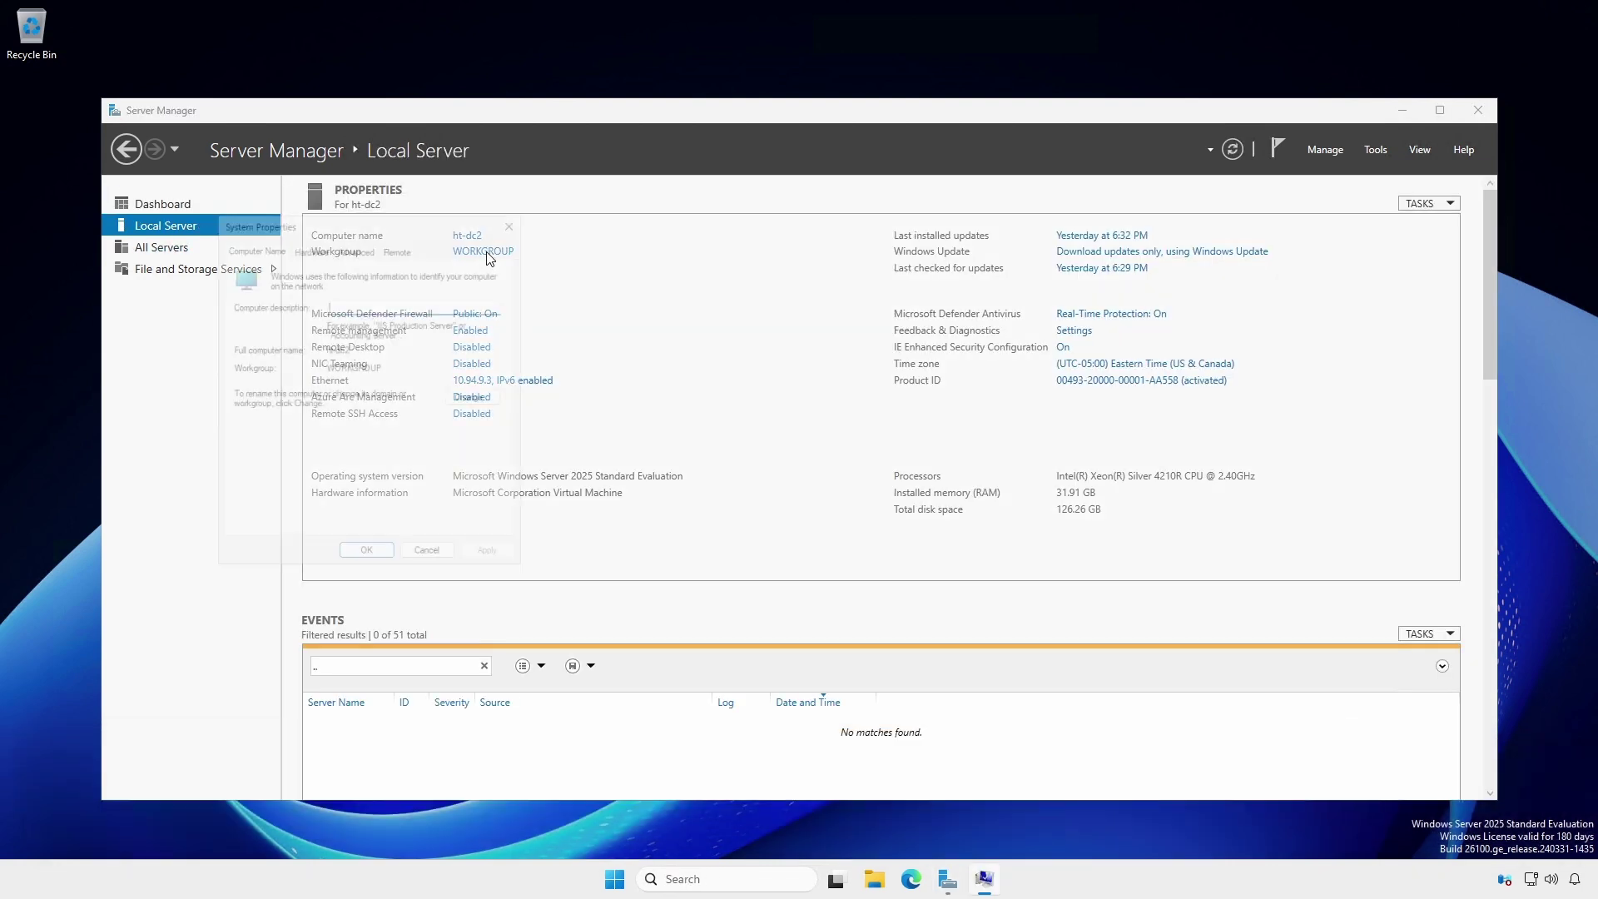
{"action": "left_click", "coordinate": [485, 398]}
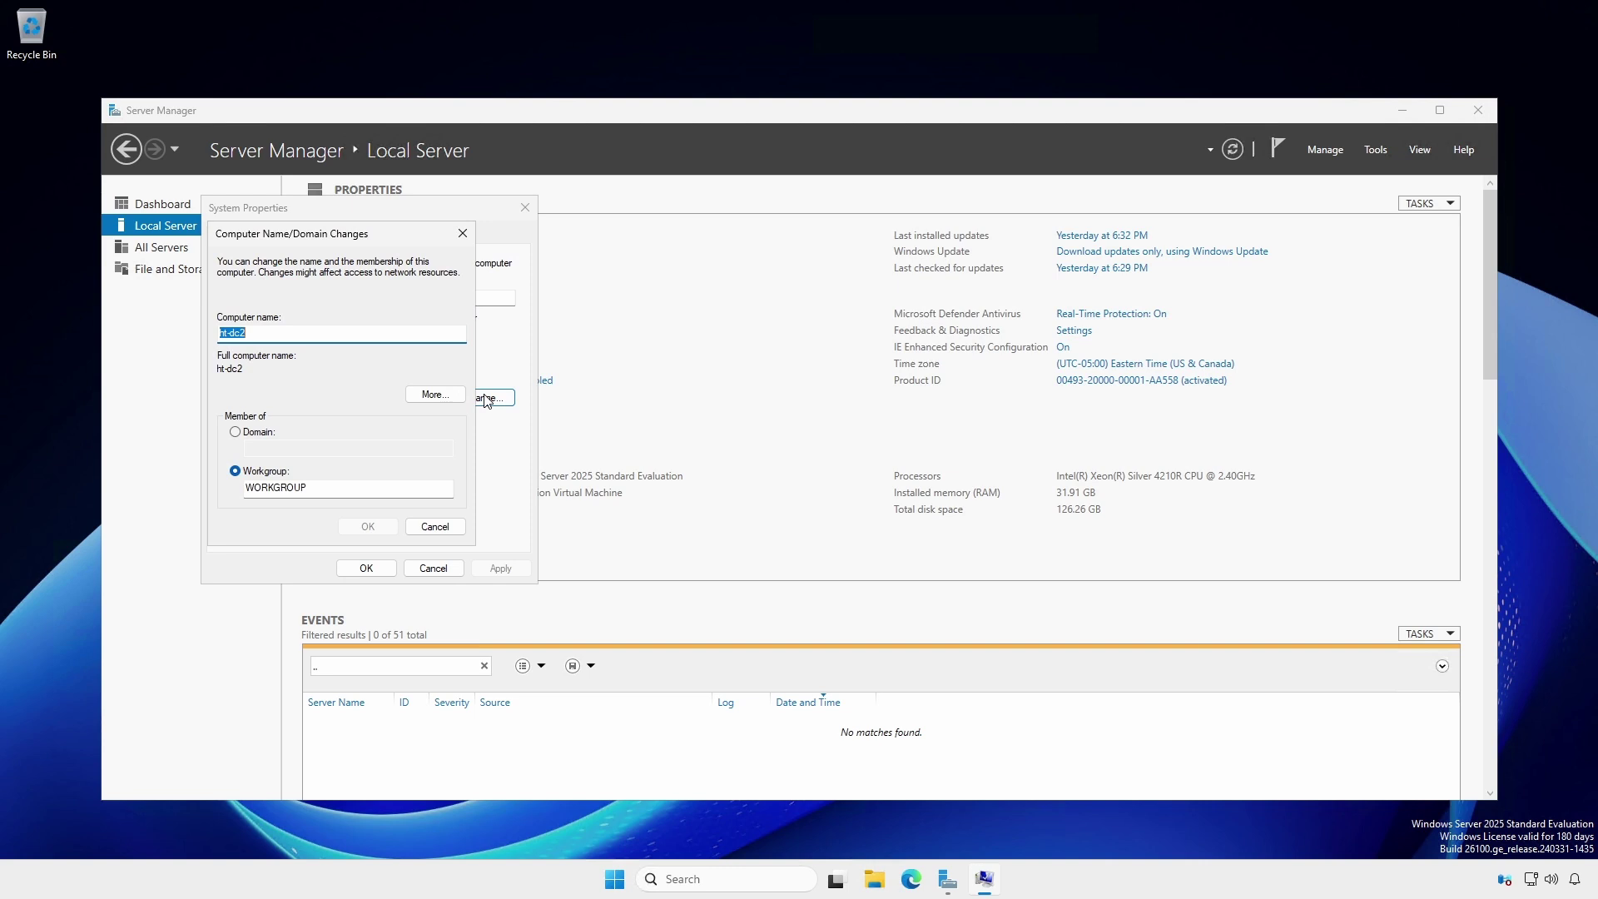
{"action": "left_click", "coordinate": [433, 393]}
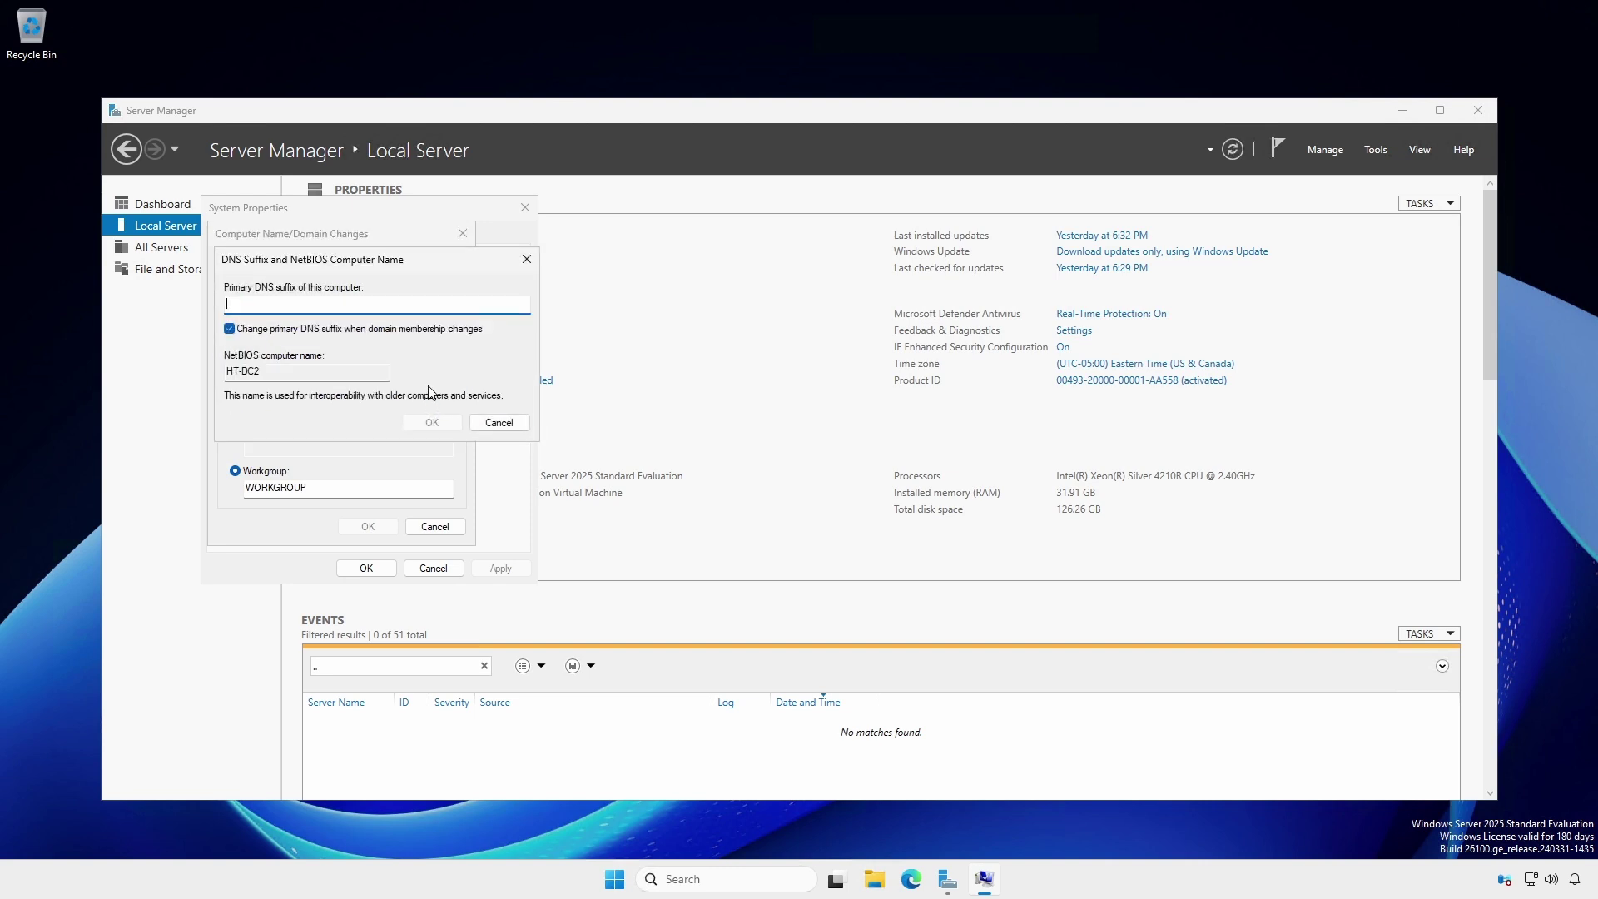
{"action": "type", "text": "hawktips.it"}
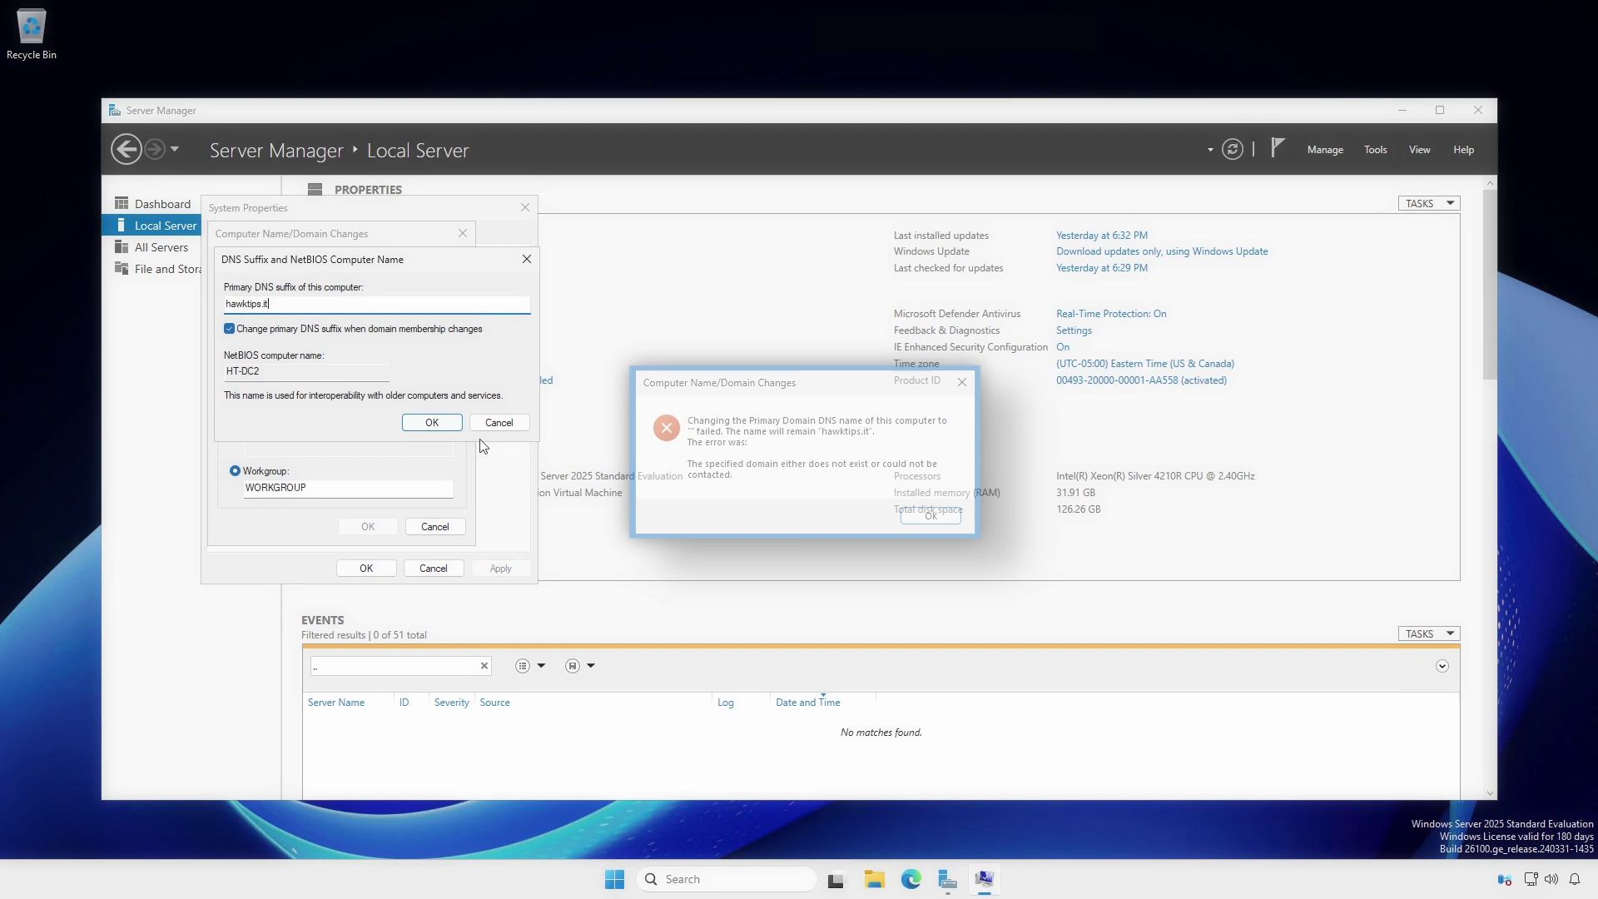
{"action": "left_click", "coordinate": [433, 428]}
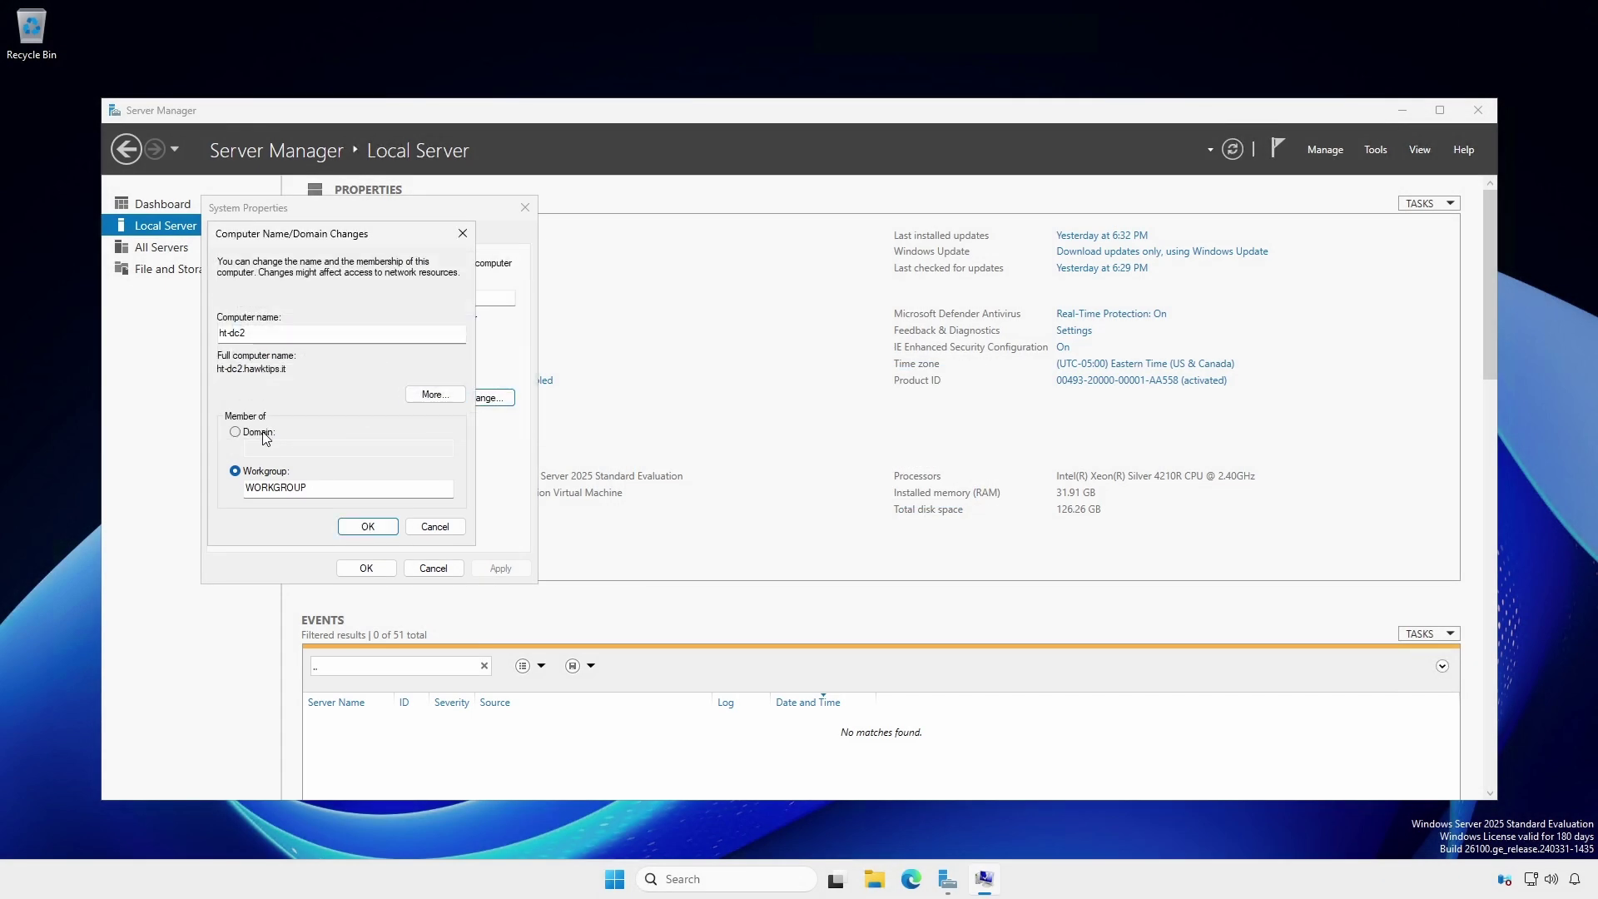
- Join ht-dc2 to domain hawktips.it using the domain administrator's user name and password
{"action": "left_click", "coordinate": [263, 432]}
{"action": "left_click", "coordinate": [261, 447]}
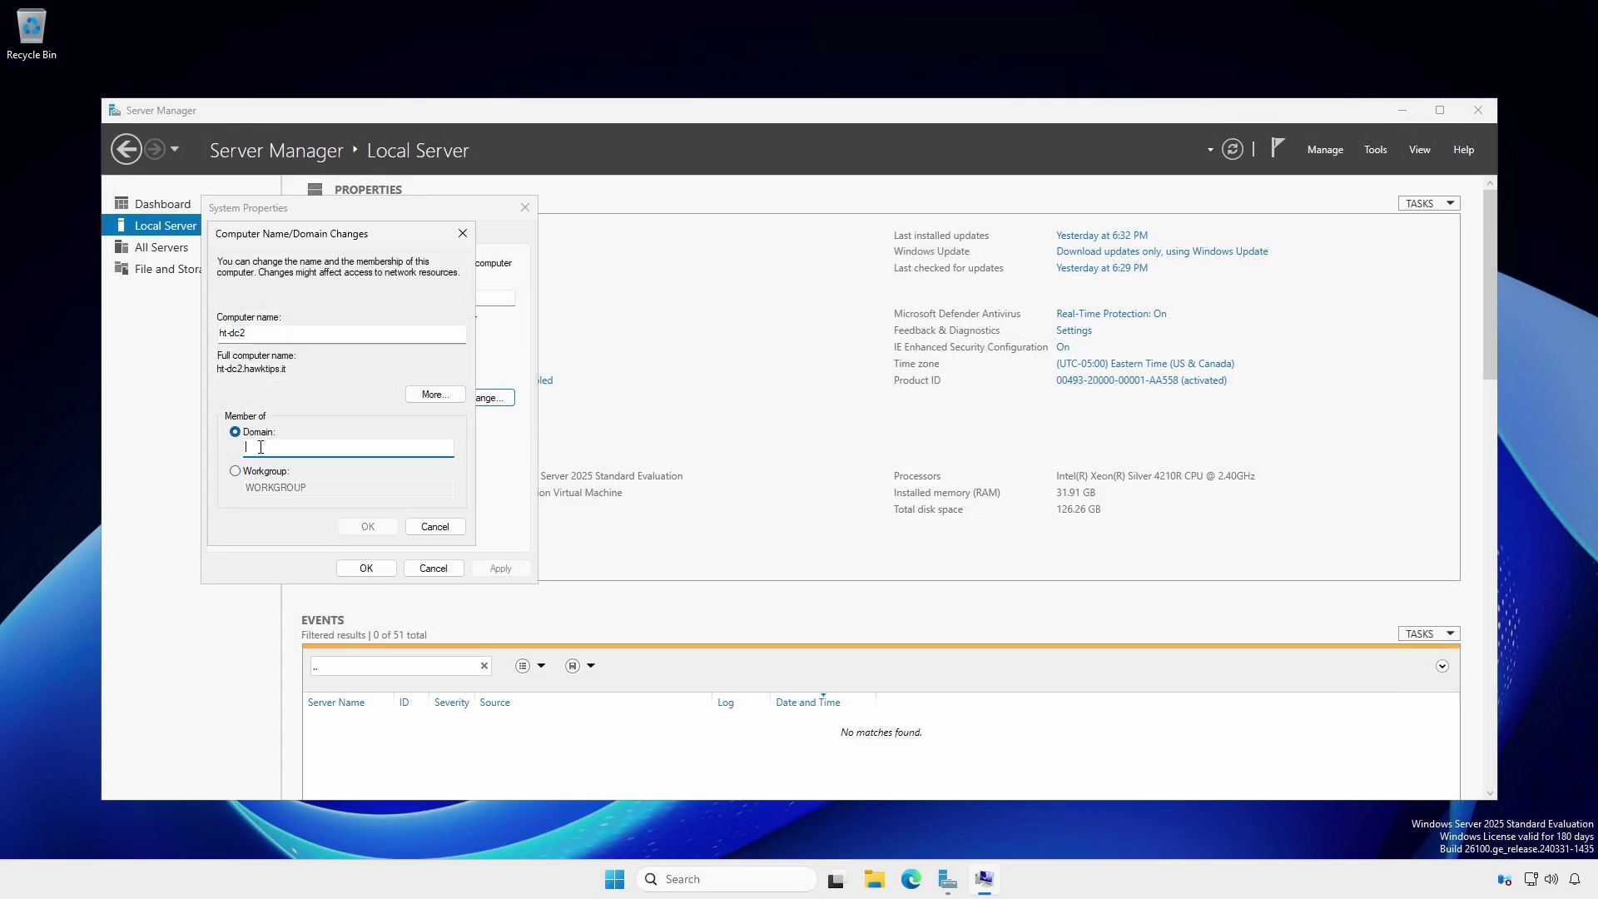
{"action": "type", "text": "hawktips.it"}
{"action": "left_click", "coordinate": [351, 527]}
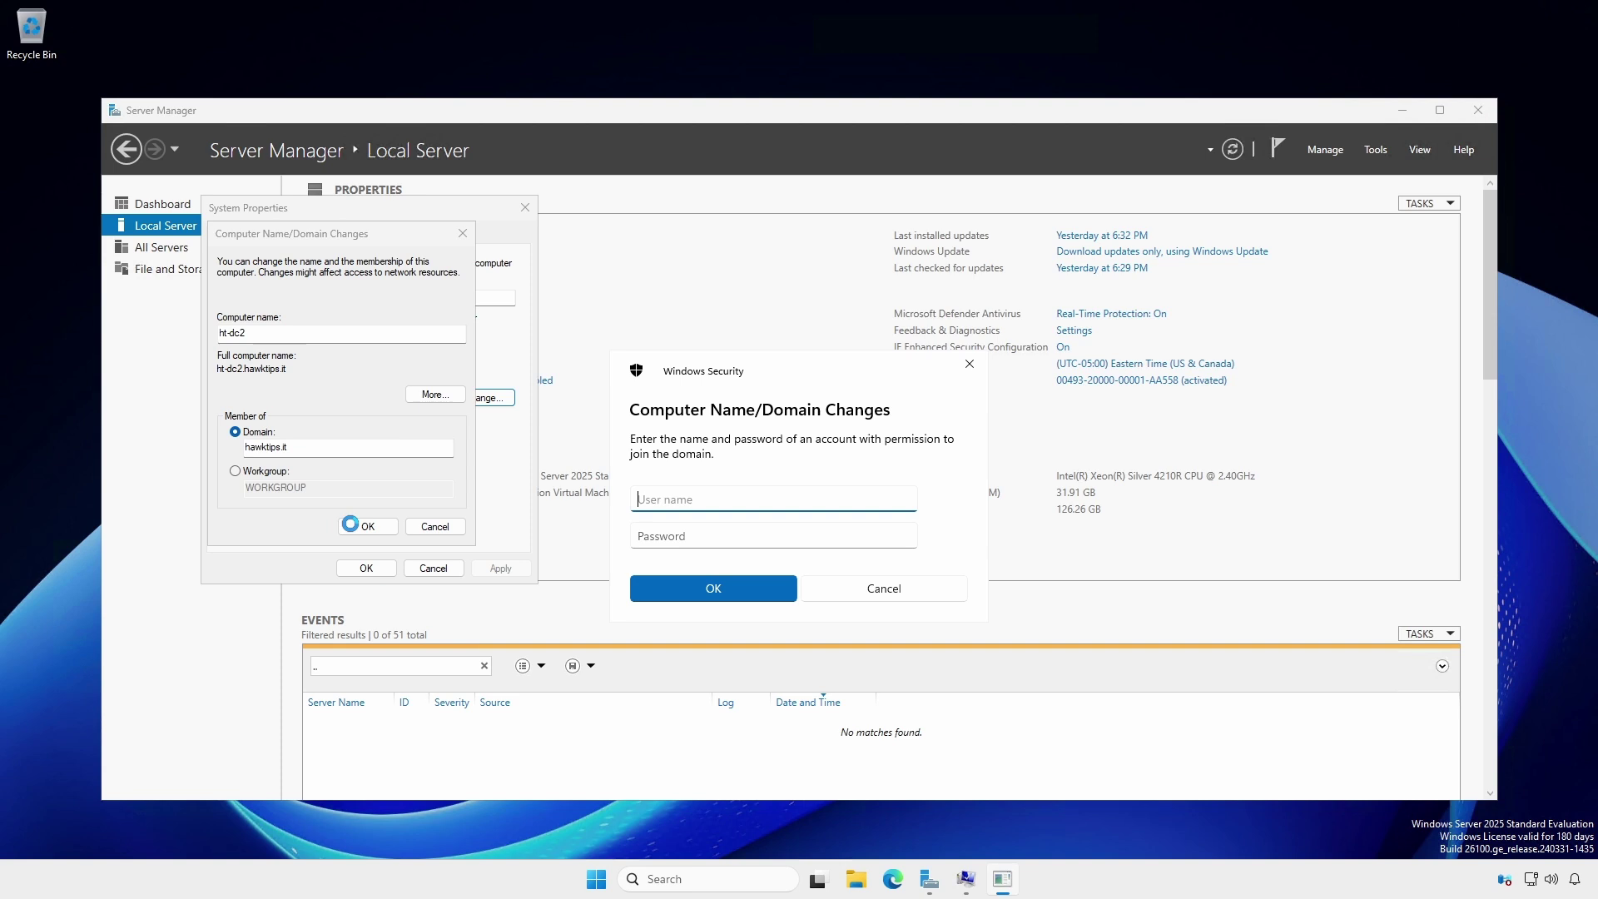
{"action": "type", "text": "entAdministrator"}
{"action": "key", "text": "Tab"}
{"action": "key", "text": "ctrl+v"}
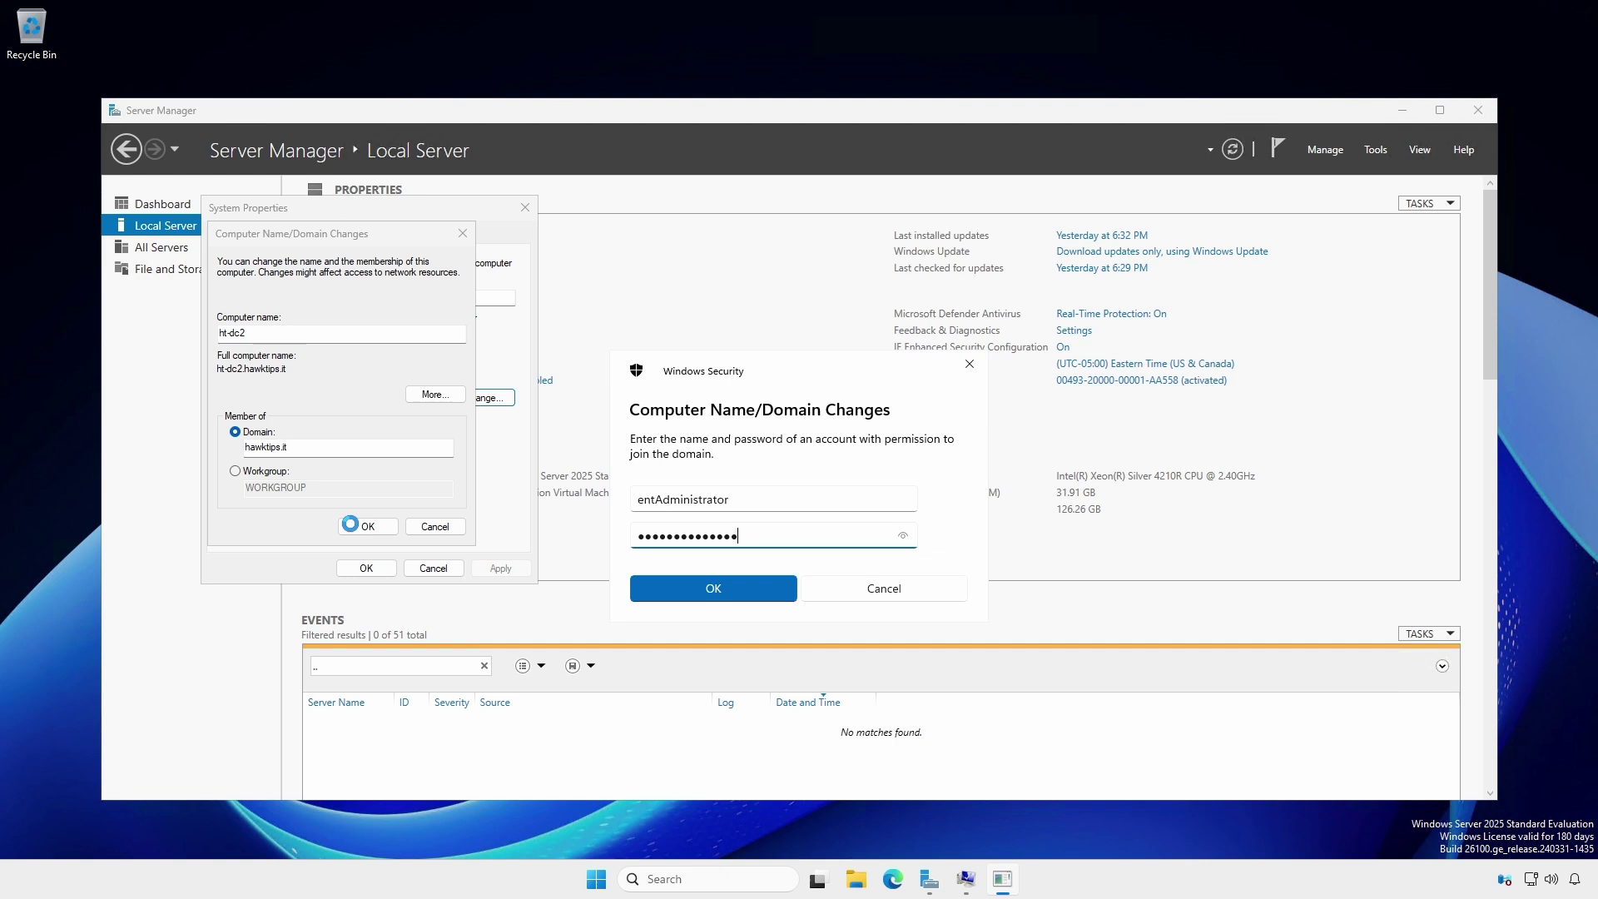
{"action": "left_click", "coordinate": [667, 585]}
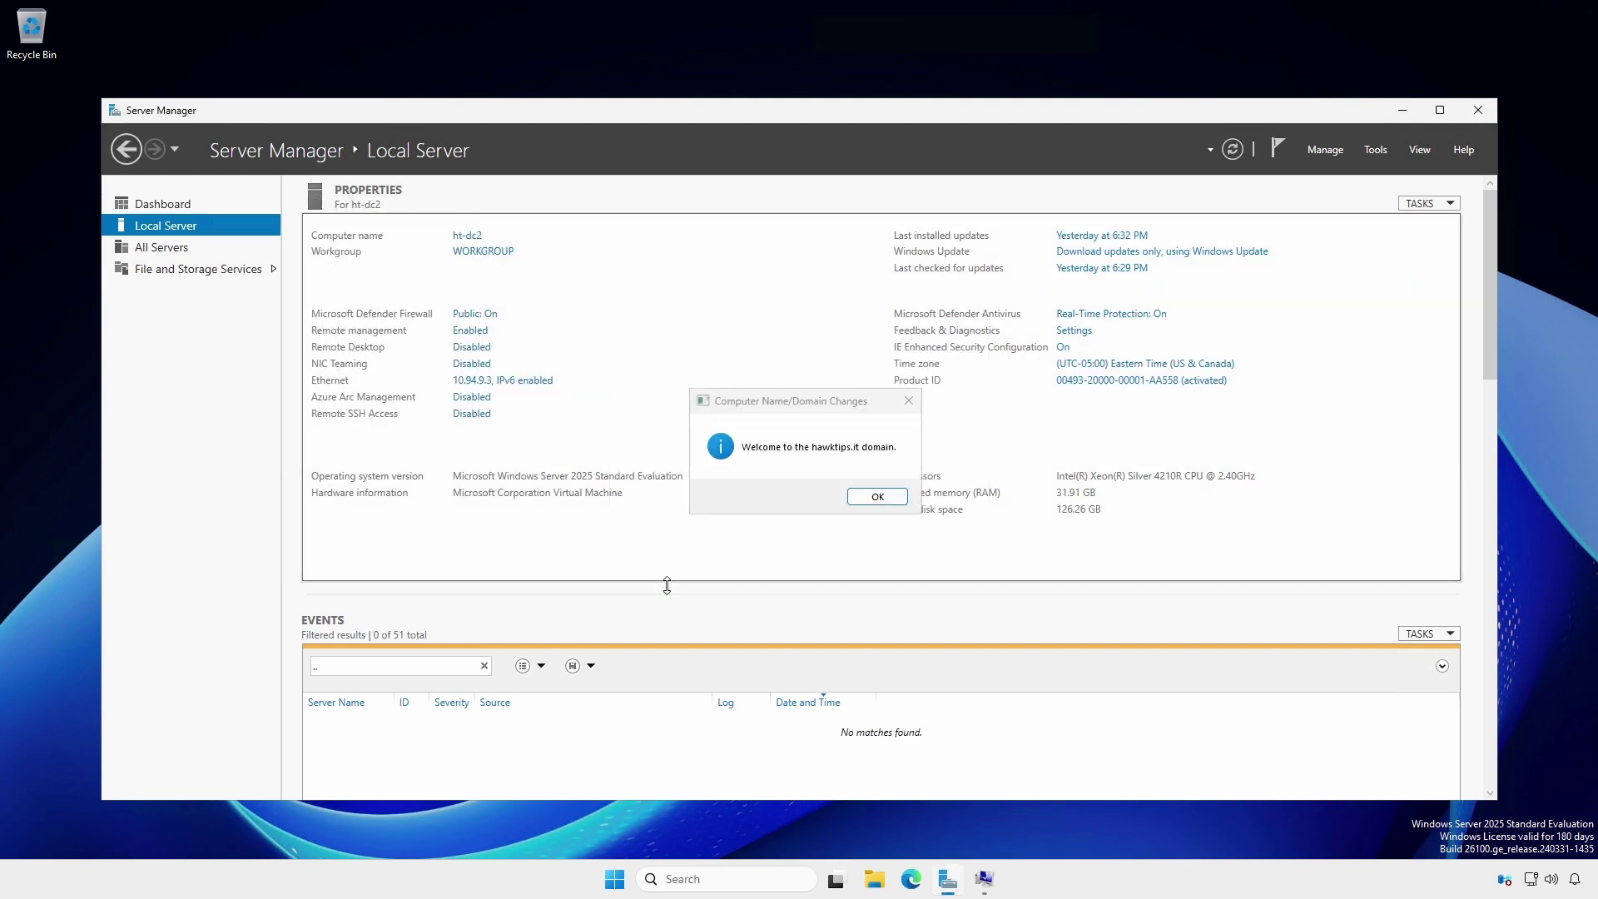
- Acknowledge the domain welcome and restart notices, then restart the server now
{"action": "left_click", "coordinate": [870, 497]}
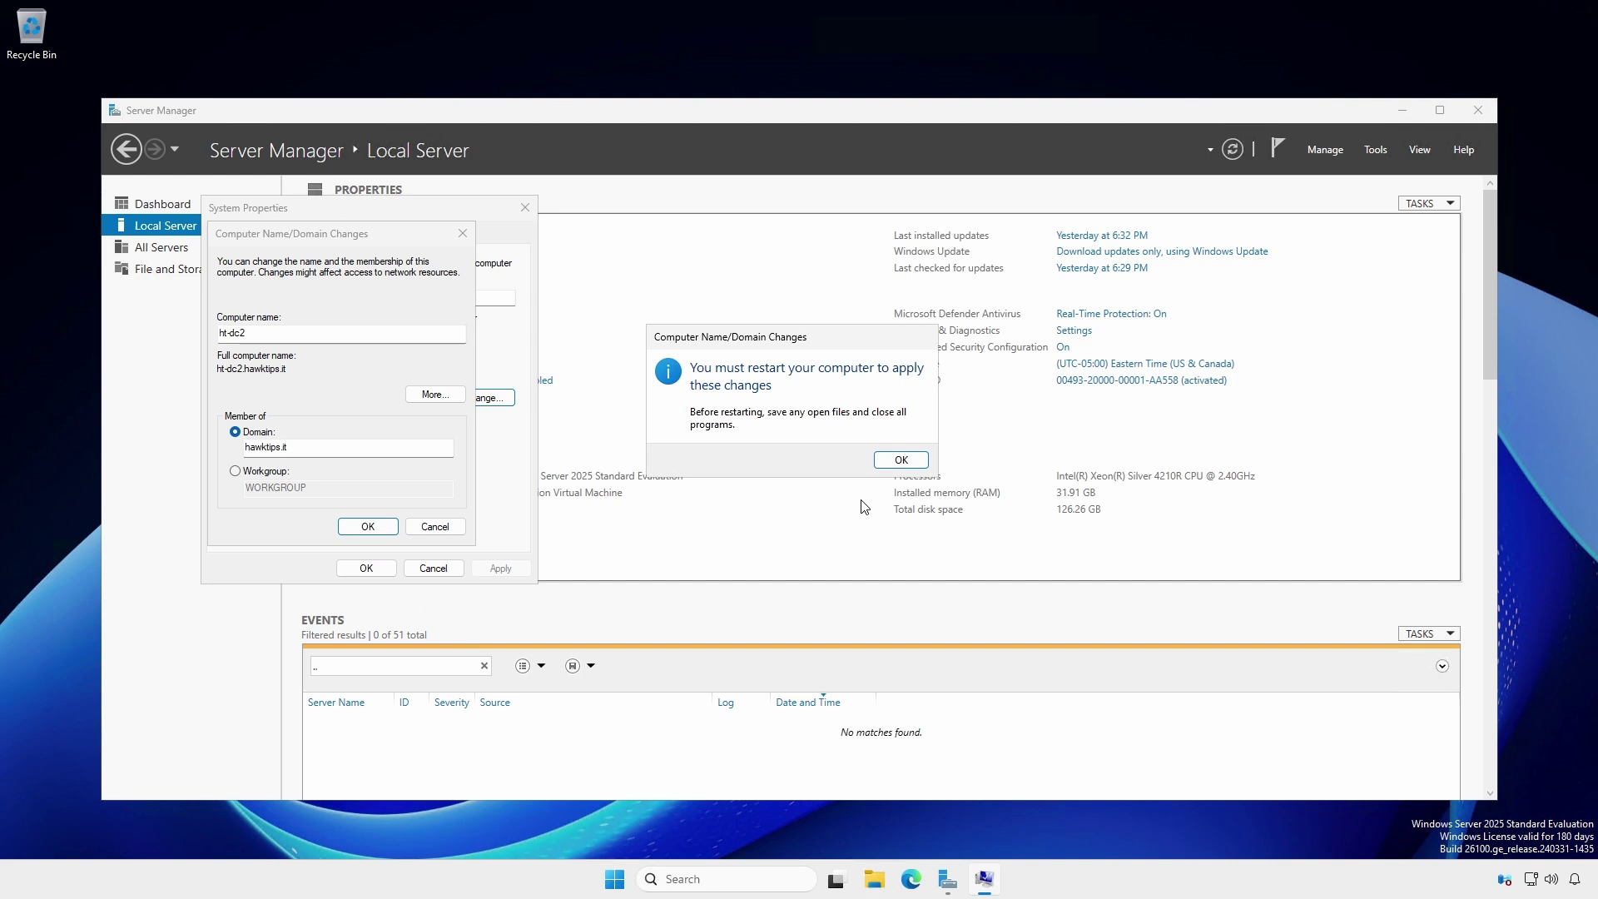
{"action": "left_click", "coordinate": [900, 459]}
{"action": "left_click", "coordinate": [377, 570]}
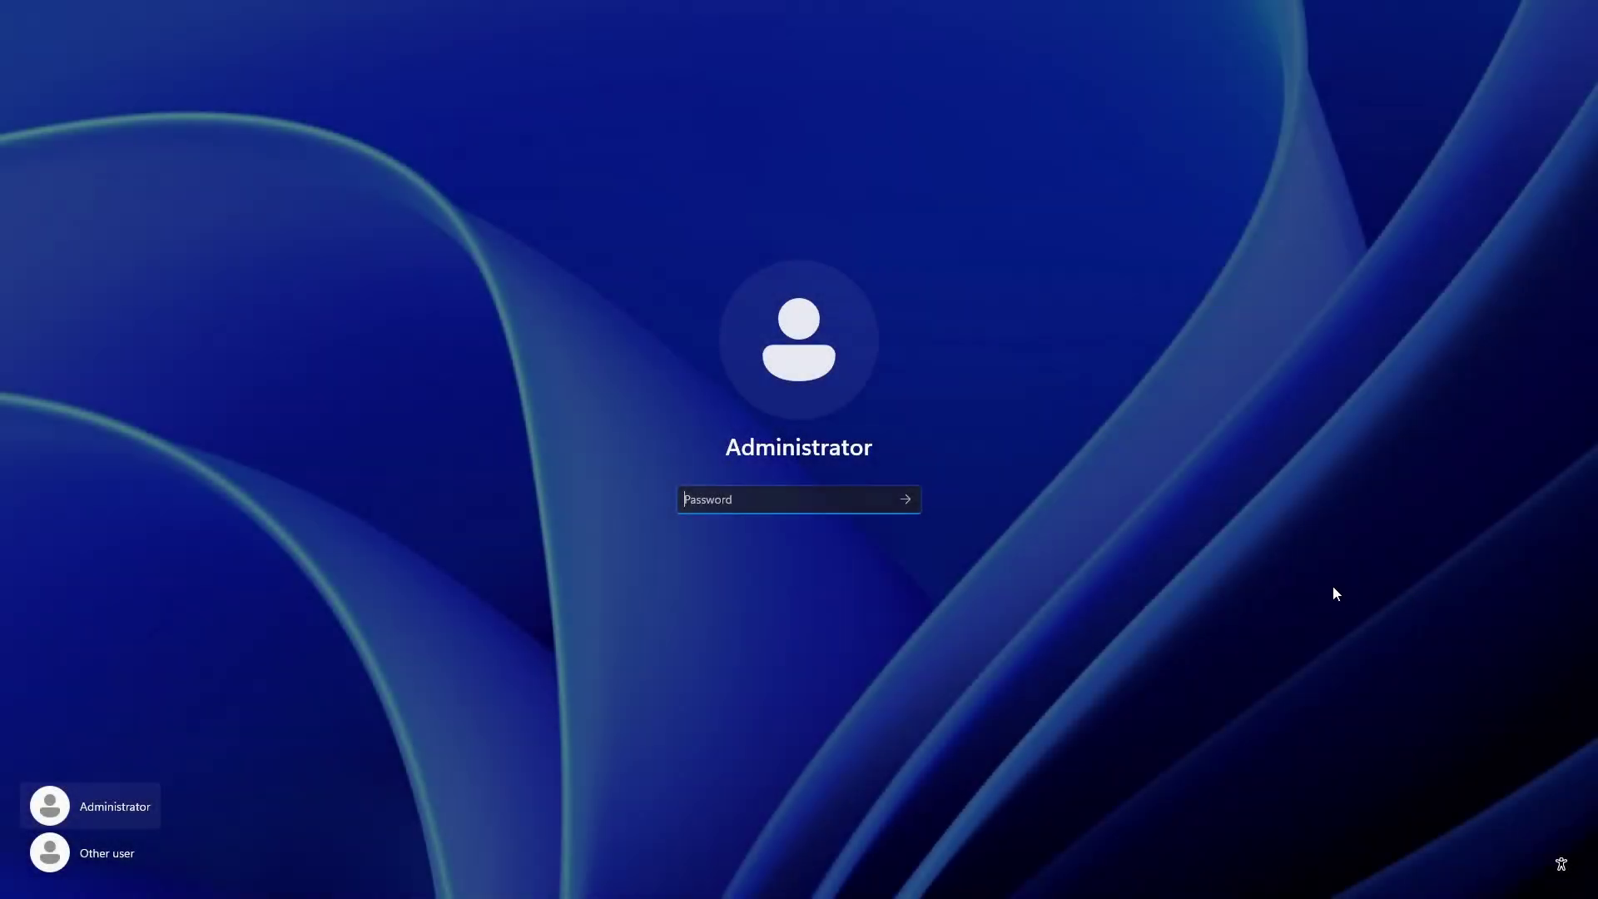
- Sign in as Other user with the HAWKTIPS domain administrator's user name and password
{"action": "left_click", "coordinate": [98, 856]}
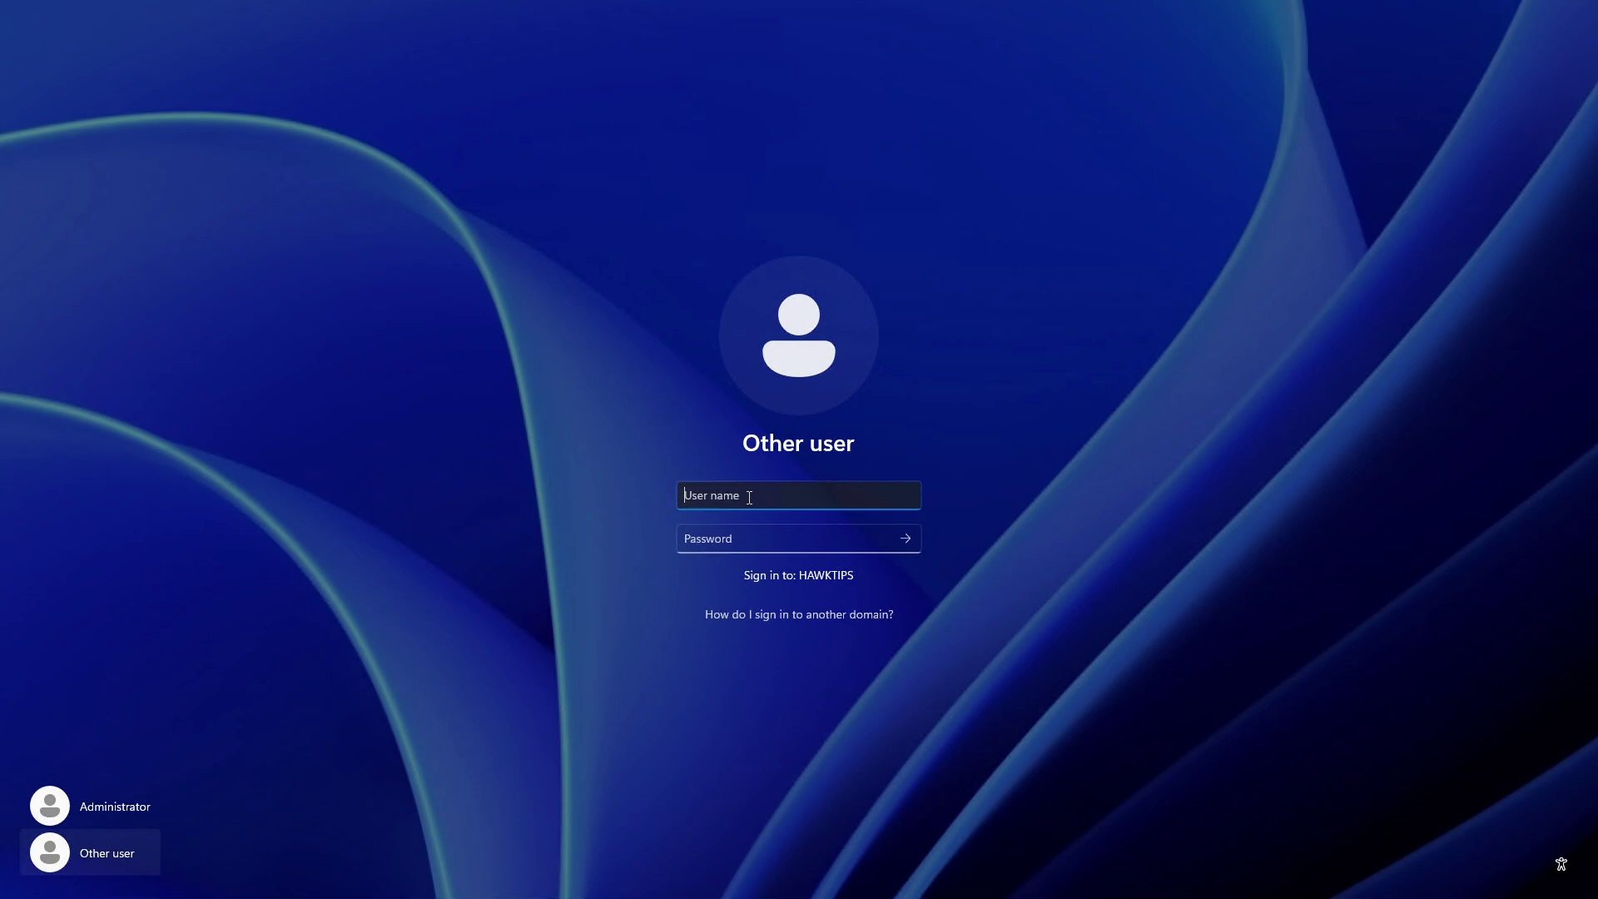
{"action": "type", "text": "entAdministrator"}
{"action": "key", "text": "Tab"}
{"action": "type", "text": "••••••••••••••••"}
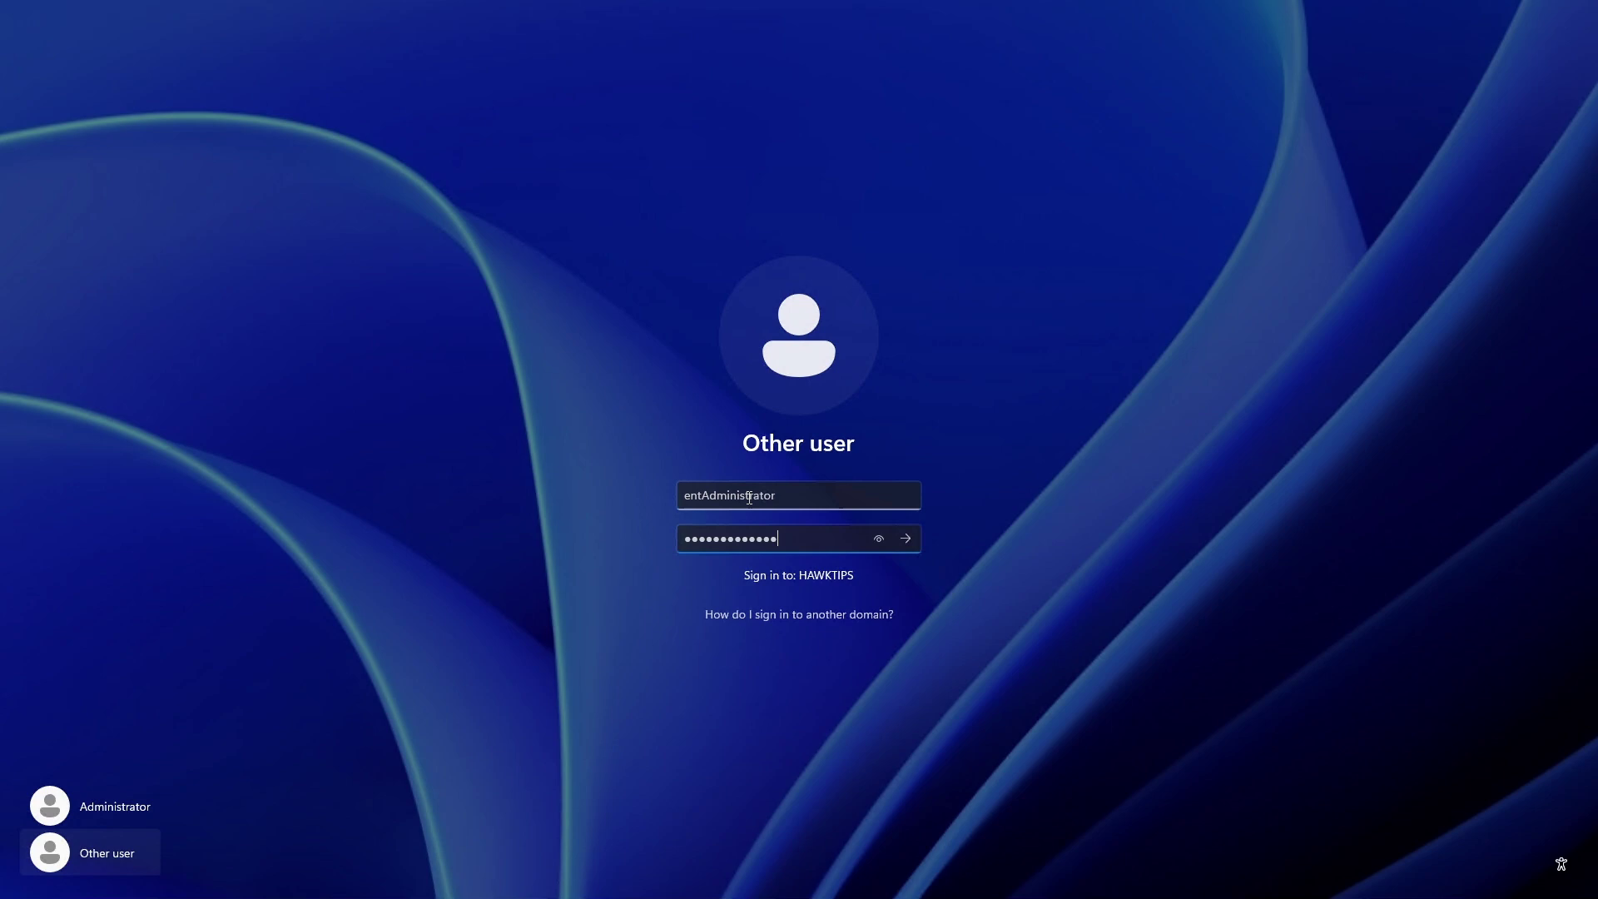
{"action": "key", "text": "Return"}
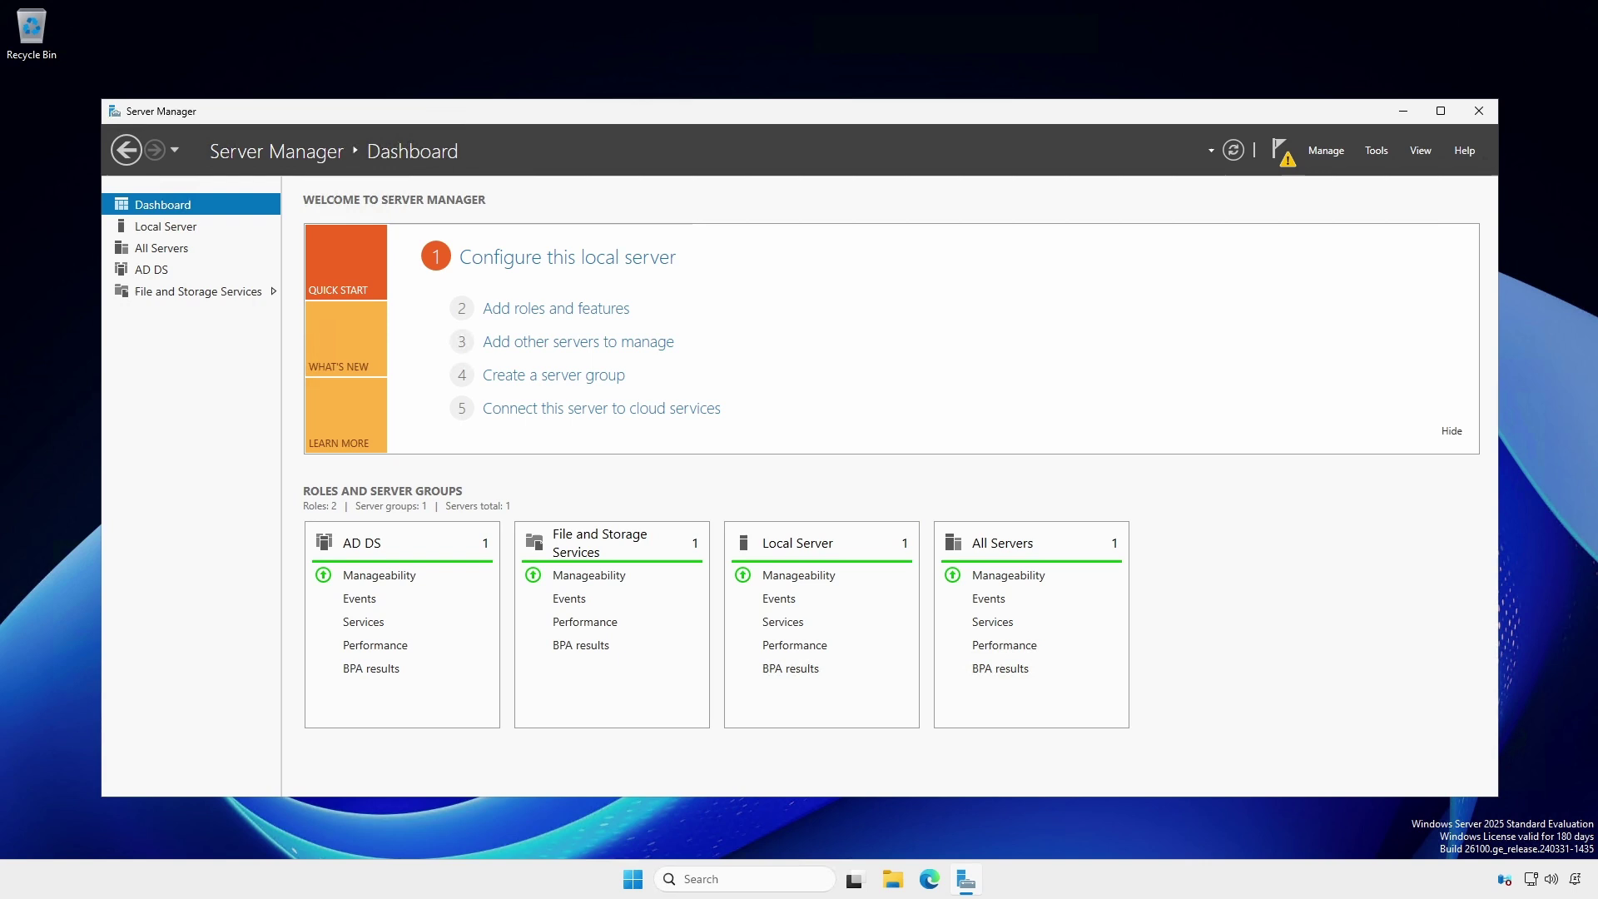
- Launch Promote this server to a domain controller and keep the current deployment credentials
{"action": "left_click", "coordinate": [1545, 620]}
{"action": "left_click", "coordinate": [1288, 163]}
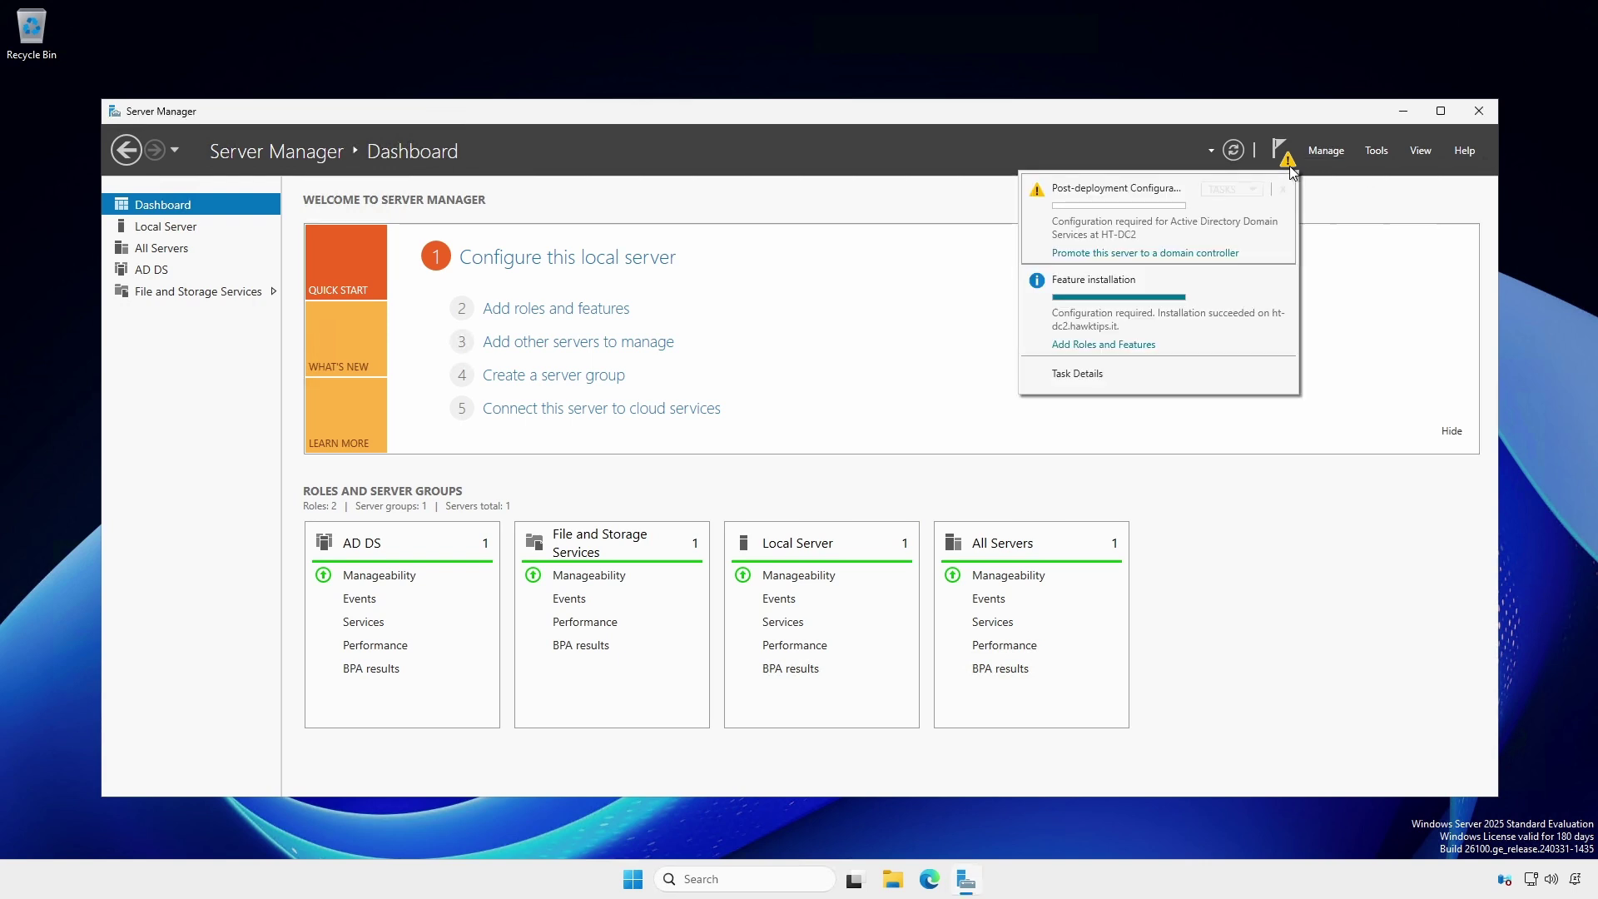
{"action": "left_click", "coordinate": [1167, 253]}
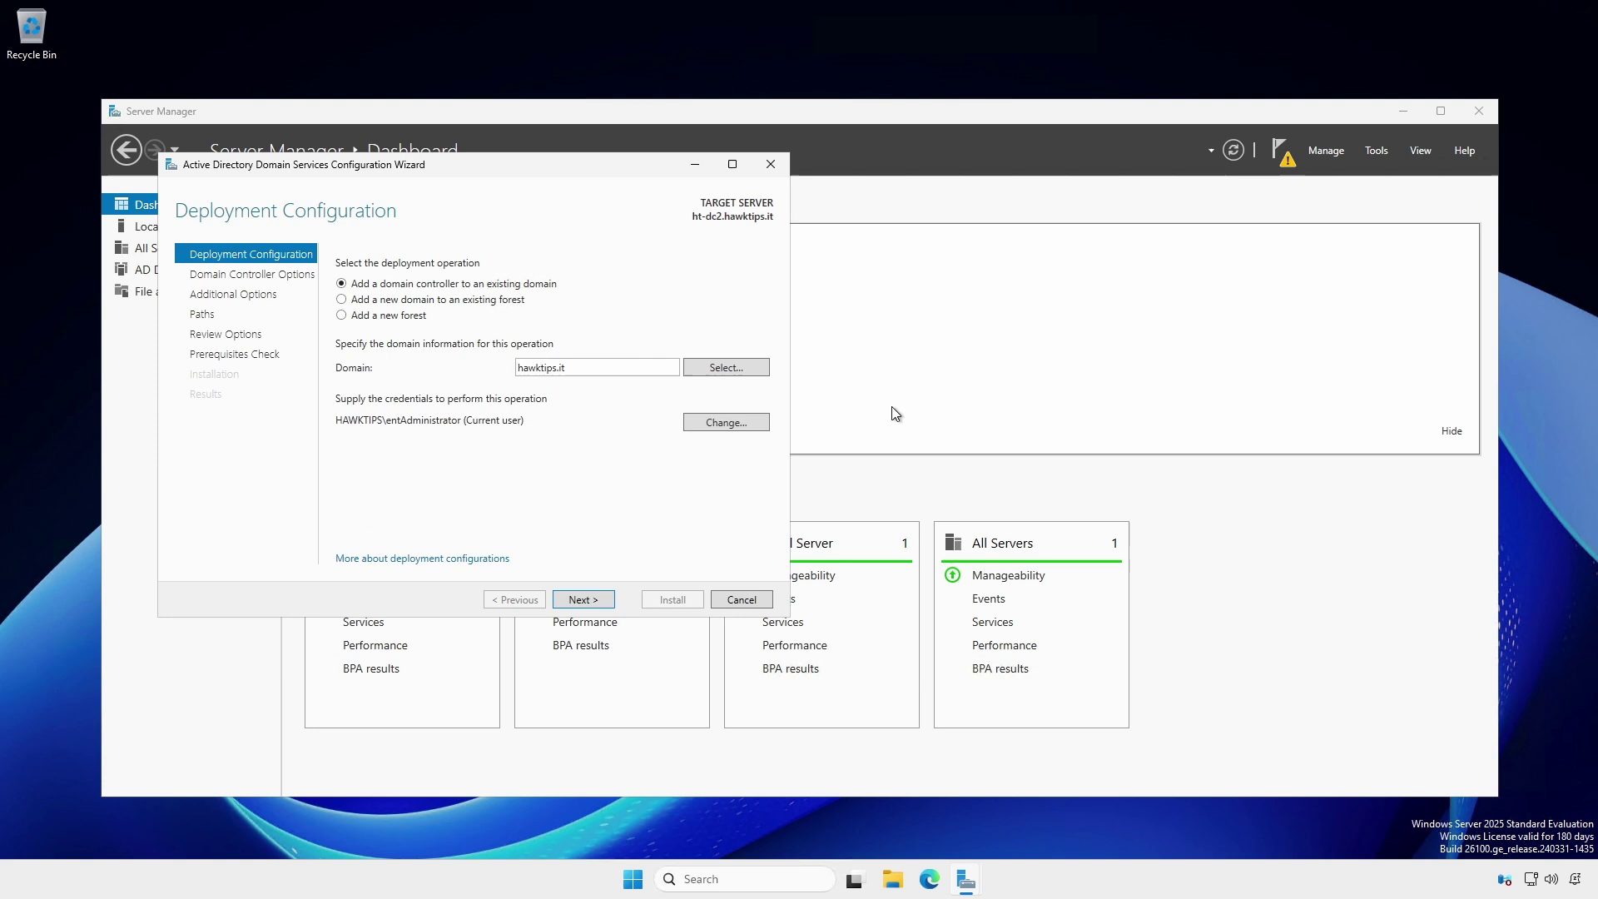
{"action": "left_click", "coordinate": [738, 422]}
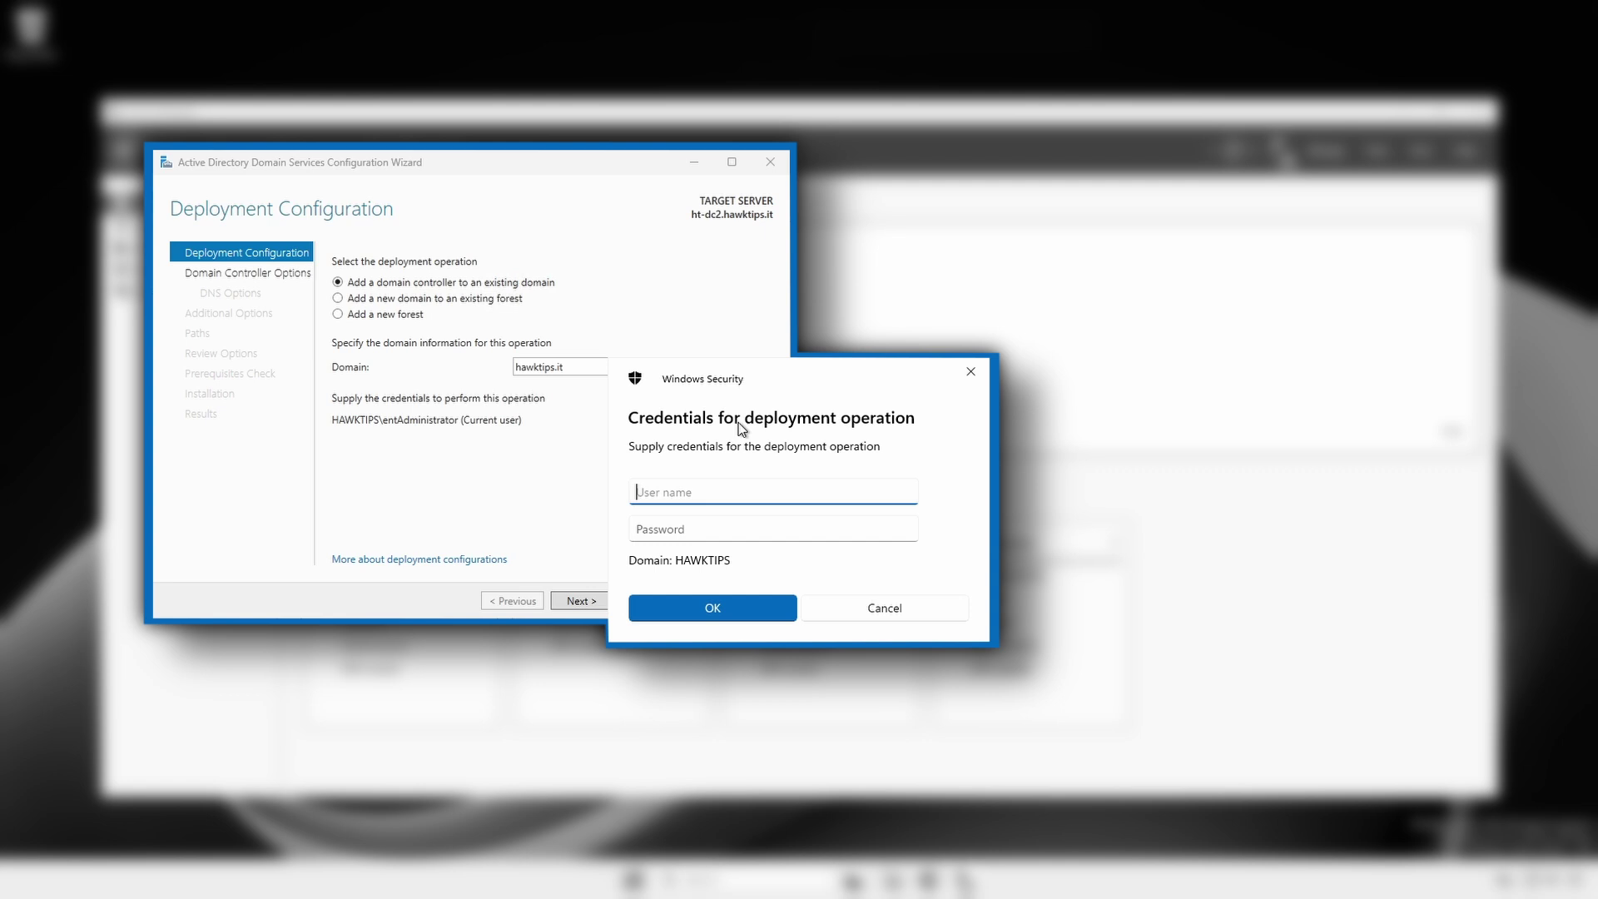
{"action": "left_click", "coordinate": [862, 605]}
- Accept the defaults on every wizard page, pass prerequisites, and install the additional domain controller
{"action": "left_click", "coordinate": [593, 601]}
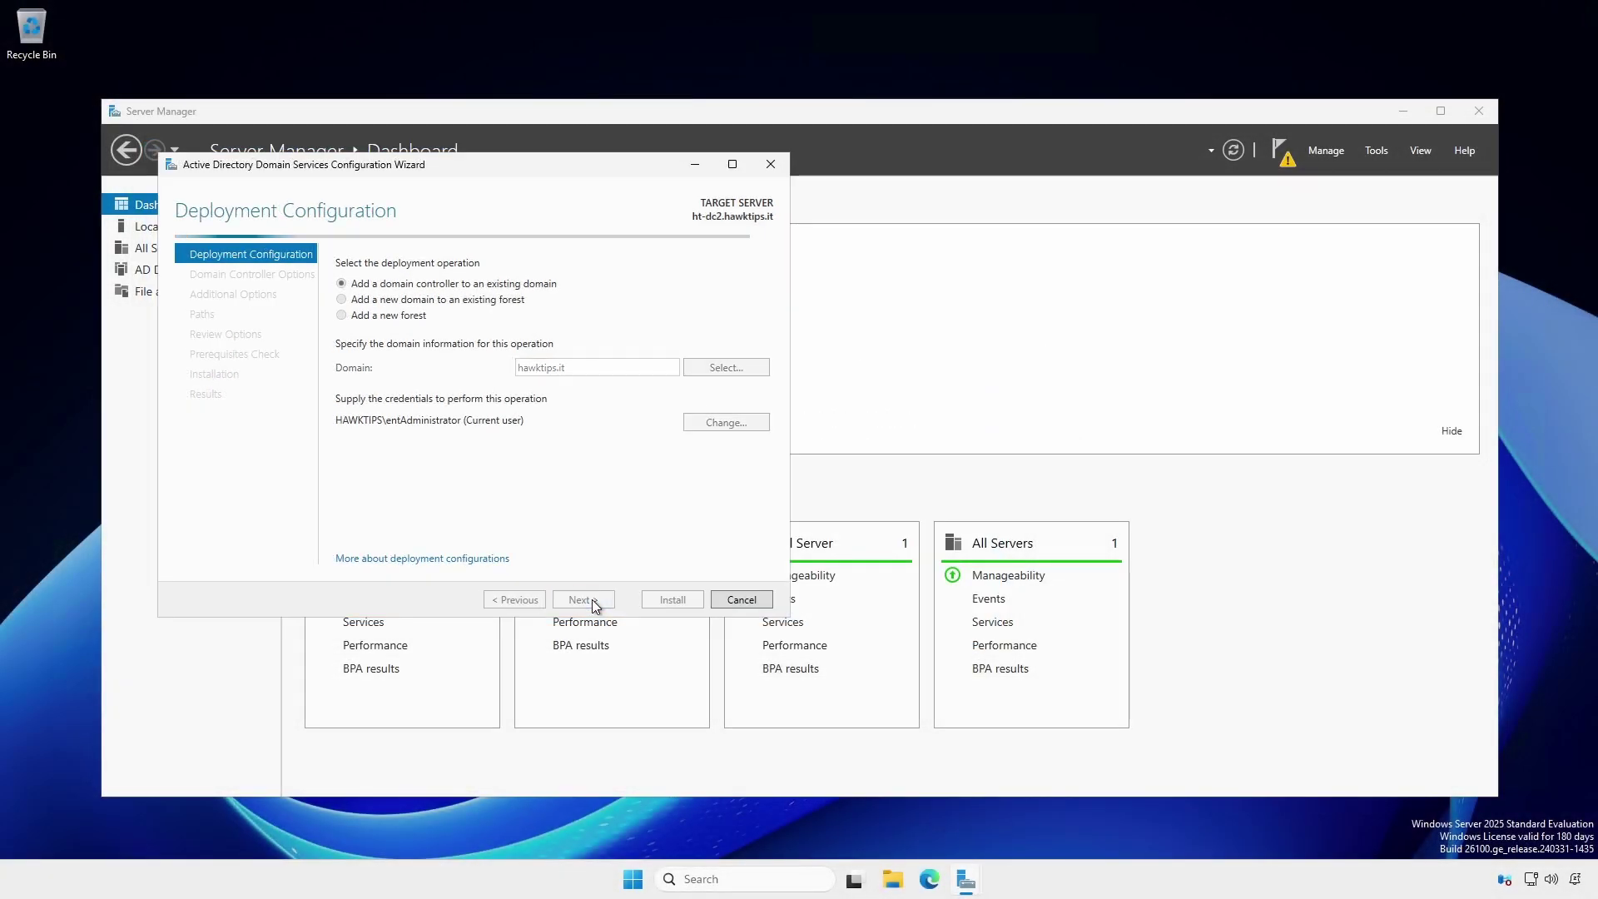
{"action": "left_click", "coordinate": [584, 601]}
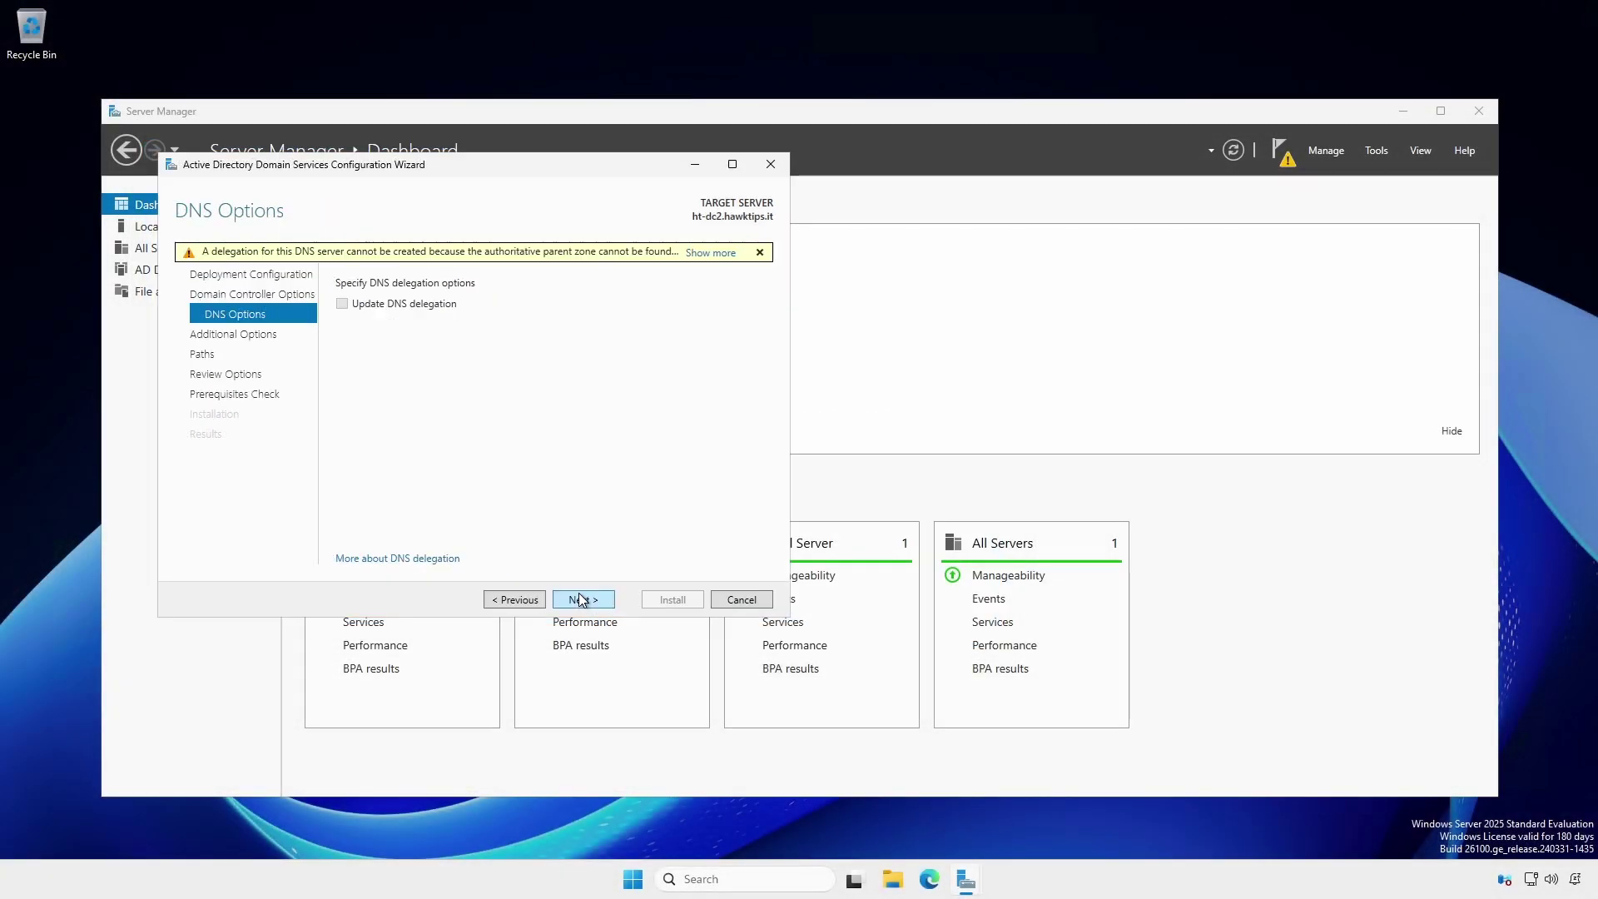
{"action": "left_click", "coordinate": [583, 601]}
{"action": "left_click", "coordinate": [583, 601]}
{"action": "left_click", "coordinate": [583, 601]}
{"action": "left_click", "coordinate": [582, 601]}
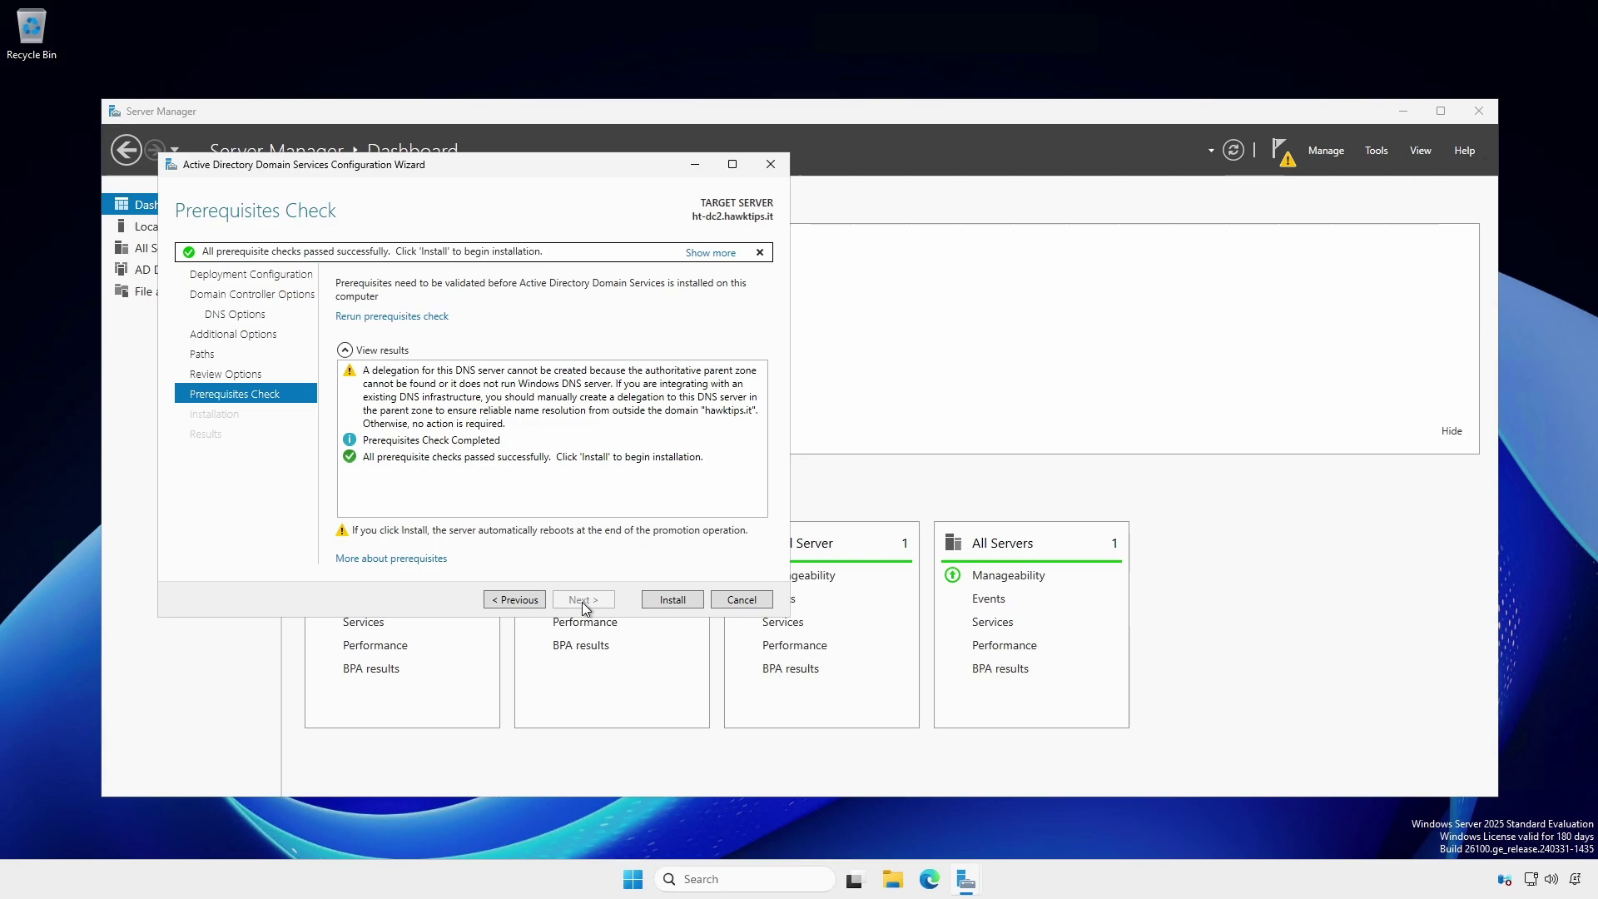
{"action": "left_click", "coordinate": [656, 600]}
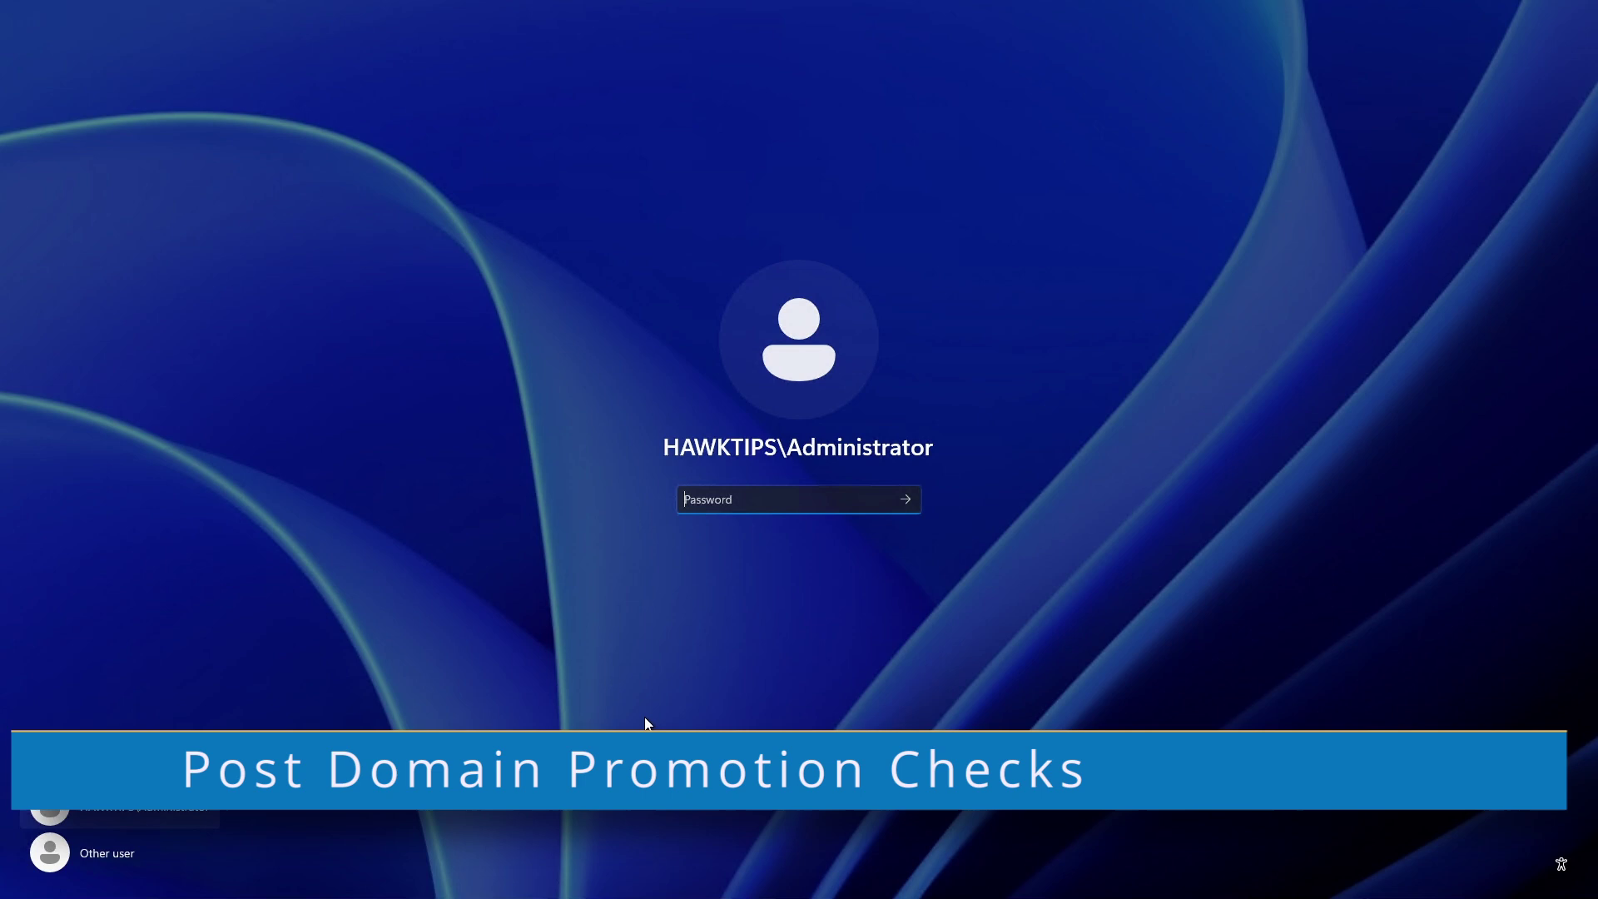
- Sign back in as Other user with the HAWKTIPS domain administrator's user name and password
{"action": "left_click", "coordinate": [106, 855]}
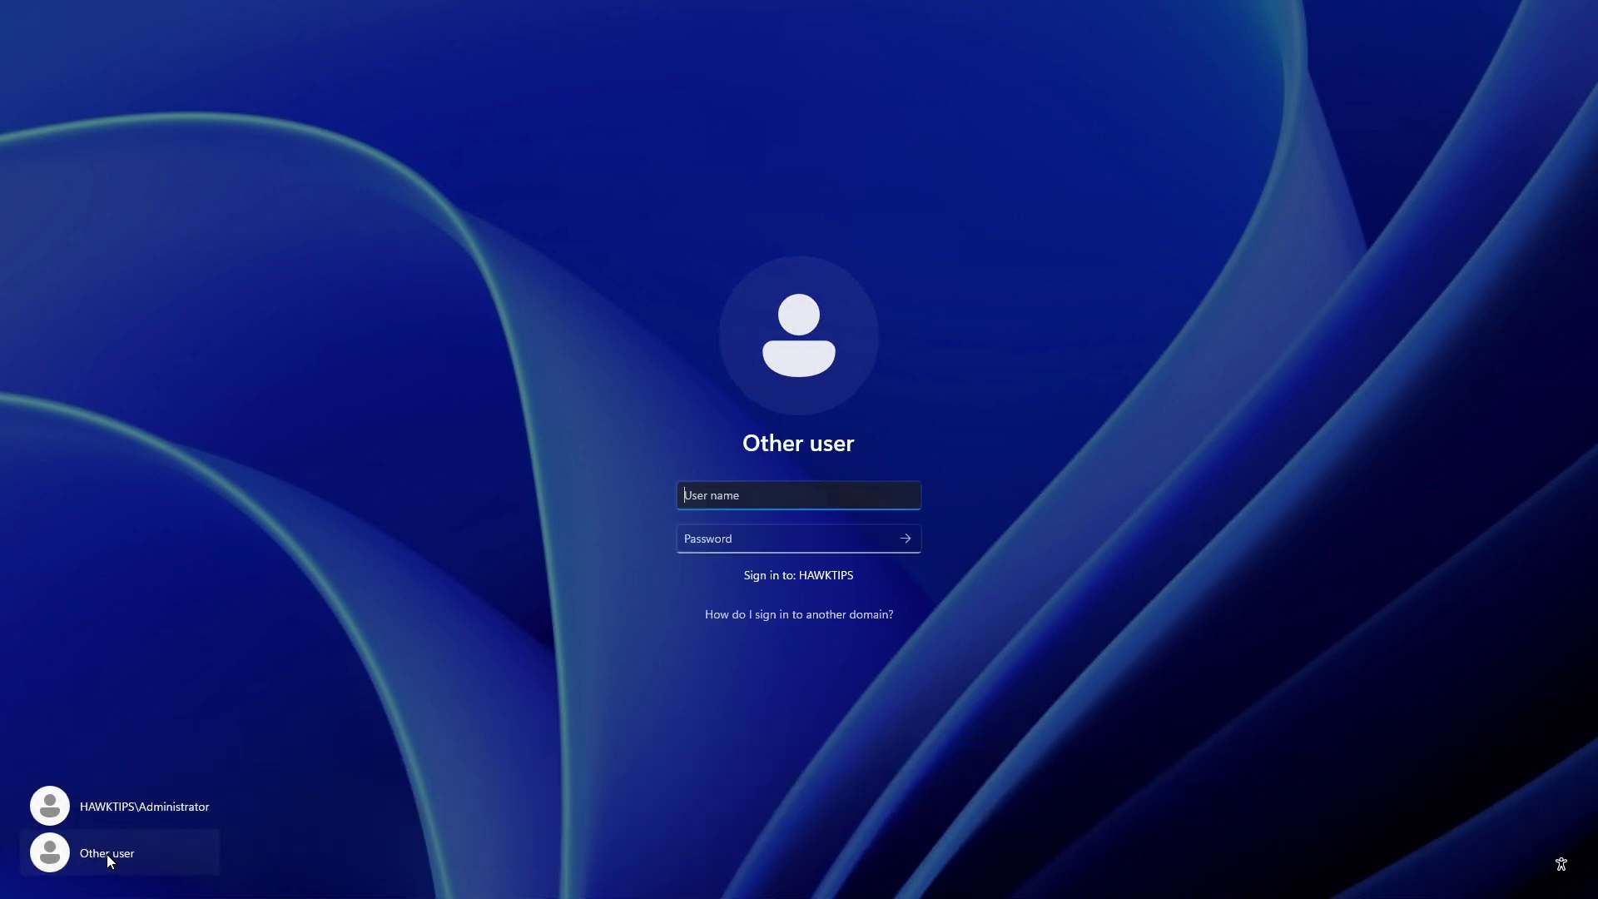
{"action": "left_click", "coordinate": [782, 497]}
{"action": "type", "text": "entAdministrator"}
{"action": "key", "text": "Tab"}
{"action": "type", "text": "••••••••••••••"}
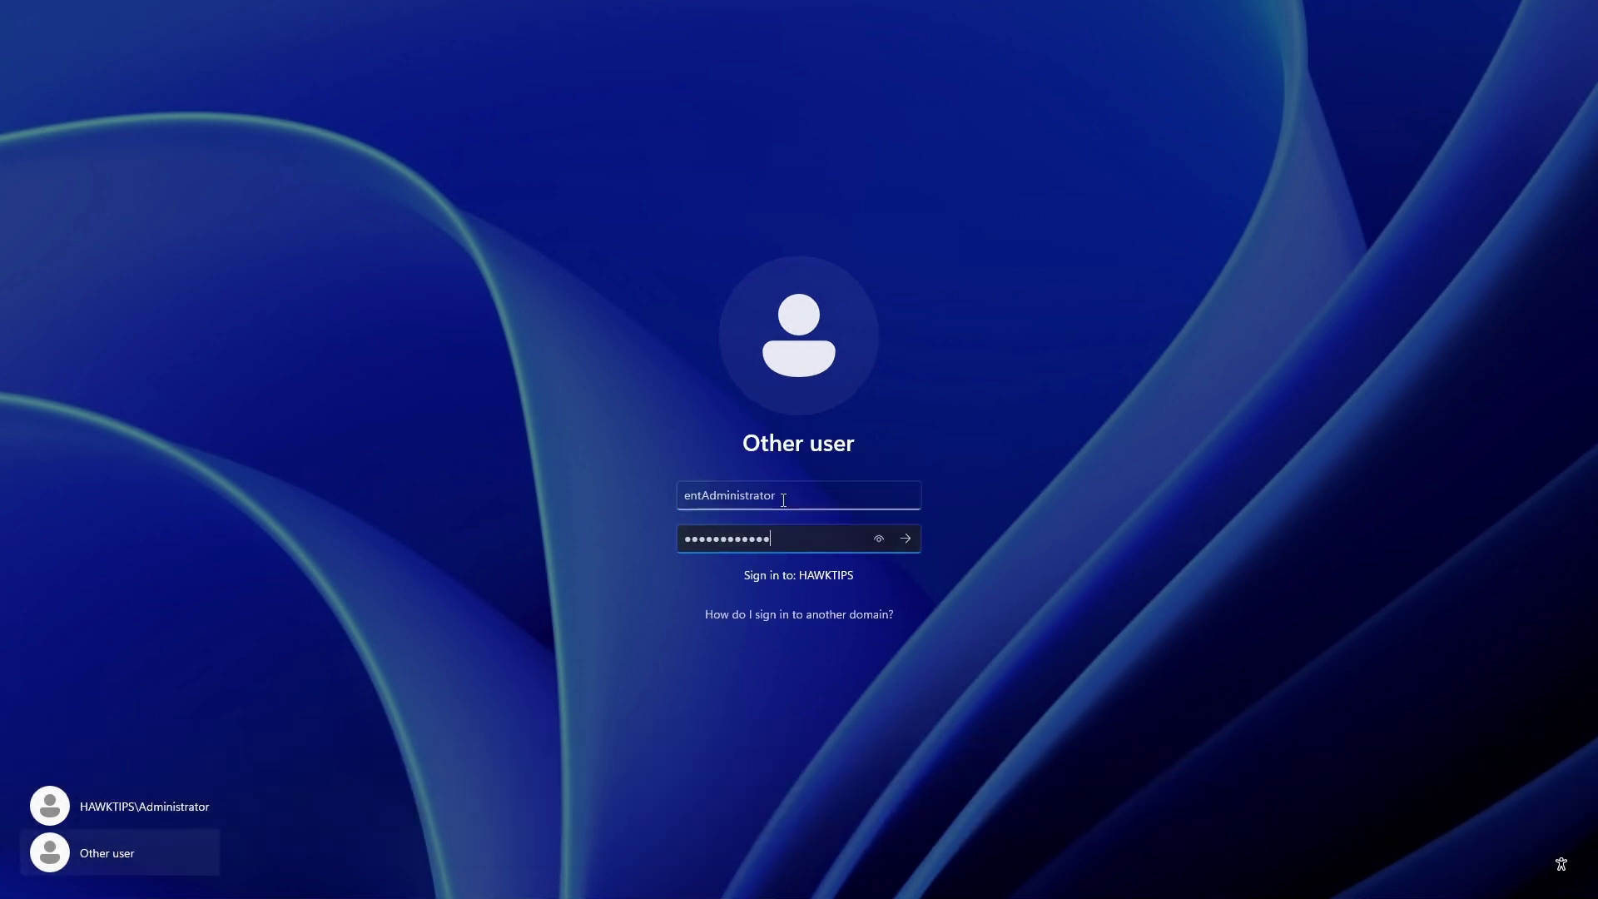
{"action": "key", "text": "Return"}
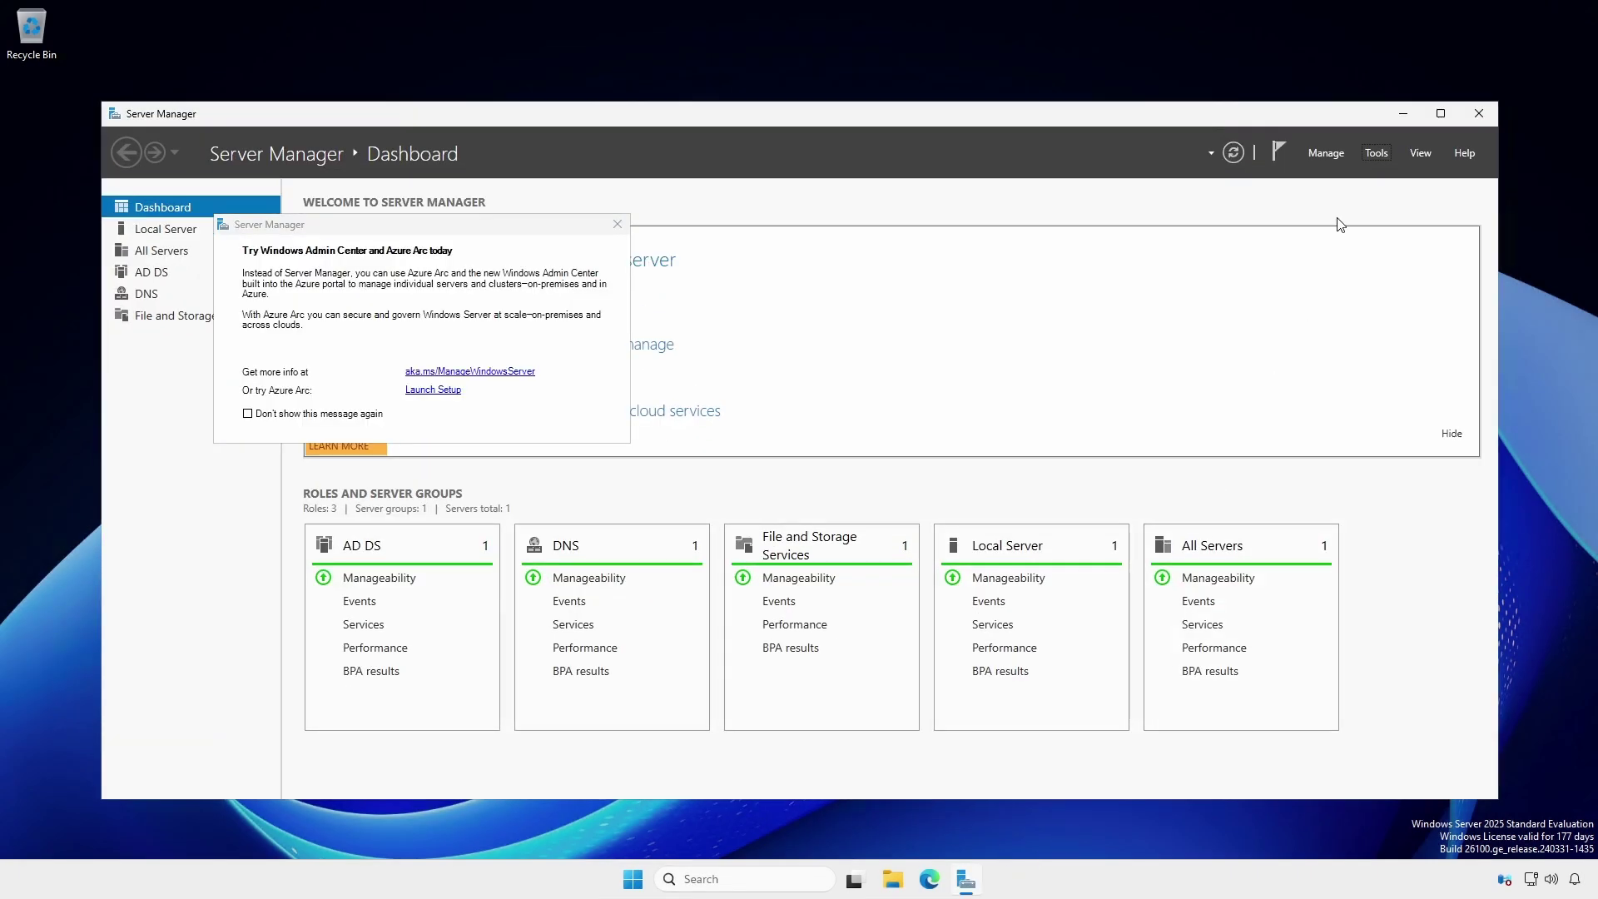
- Open DNS Manager and connect it to the HT-DC1 DNS server alongside HT-DC2
{"action": "left_click", "coordinate": [1376, 155]}
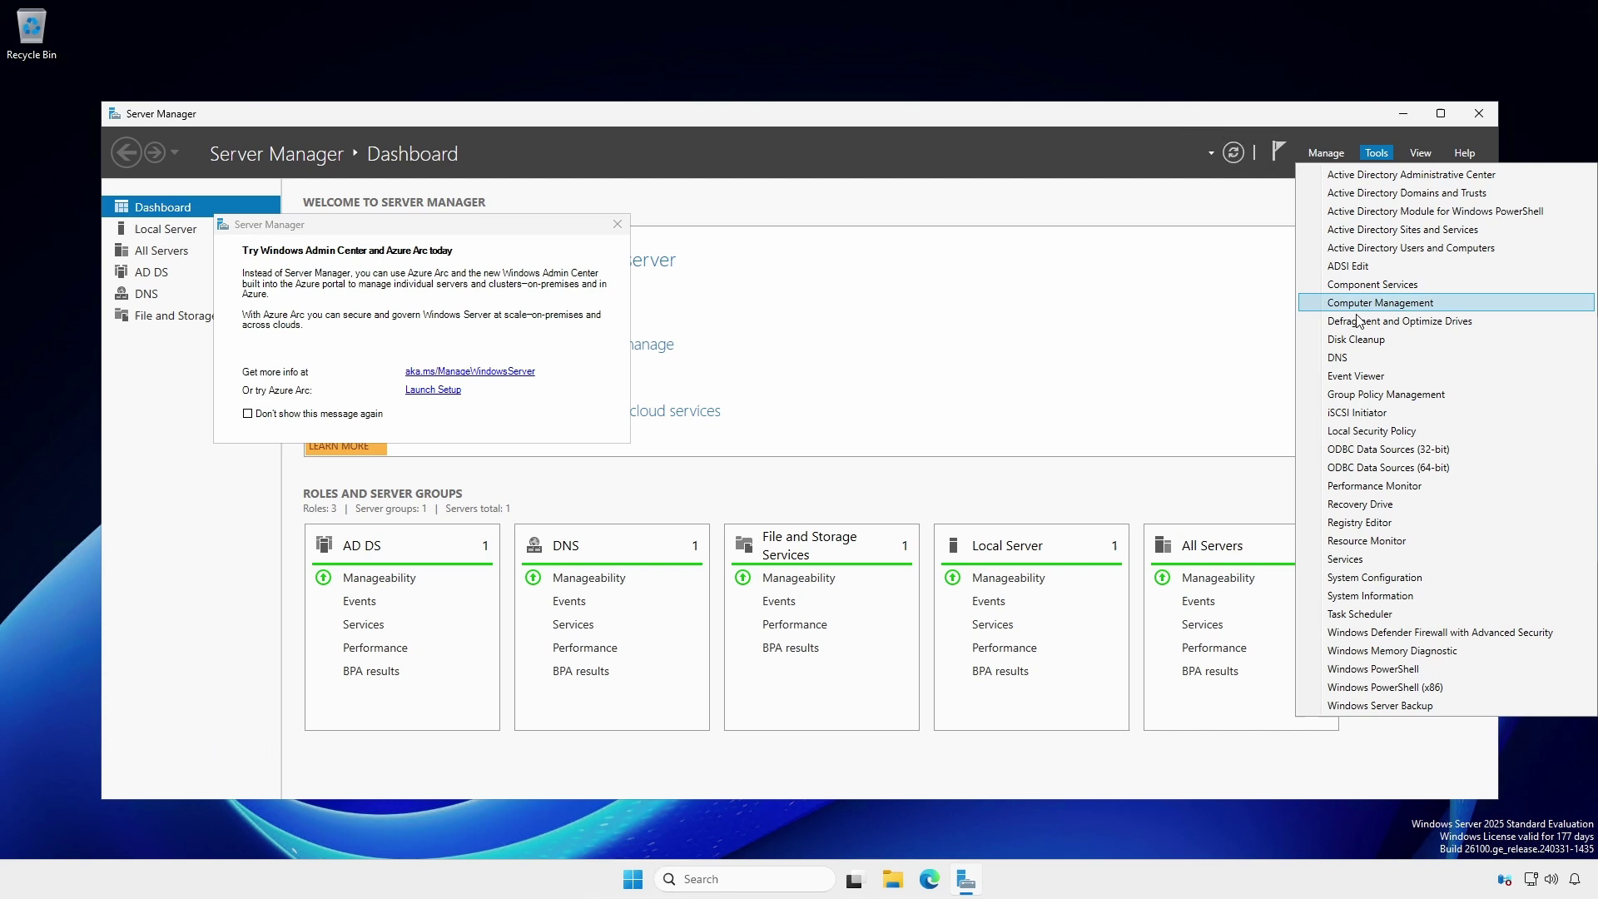
{"action": "left_click", "coordinate": [1358, 359]}
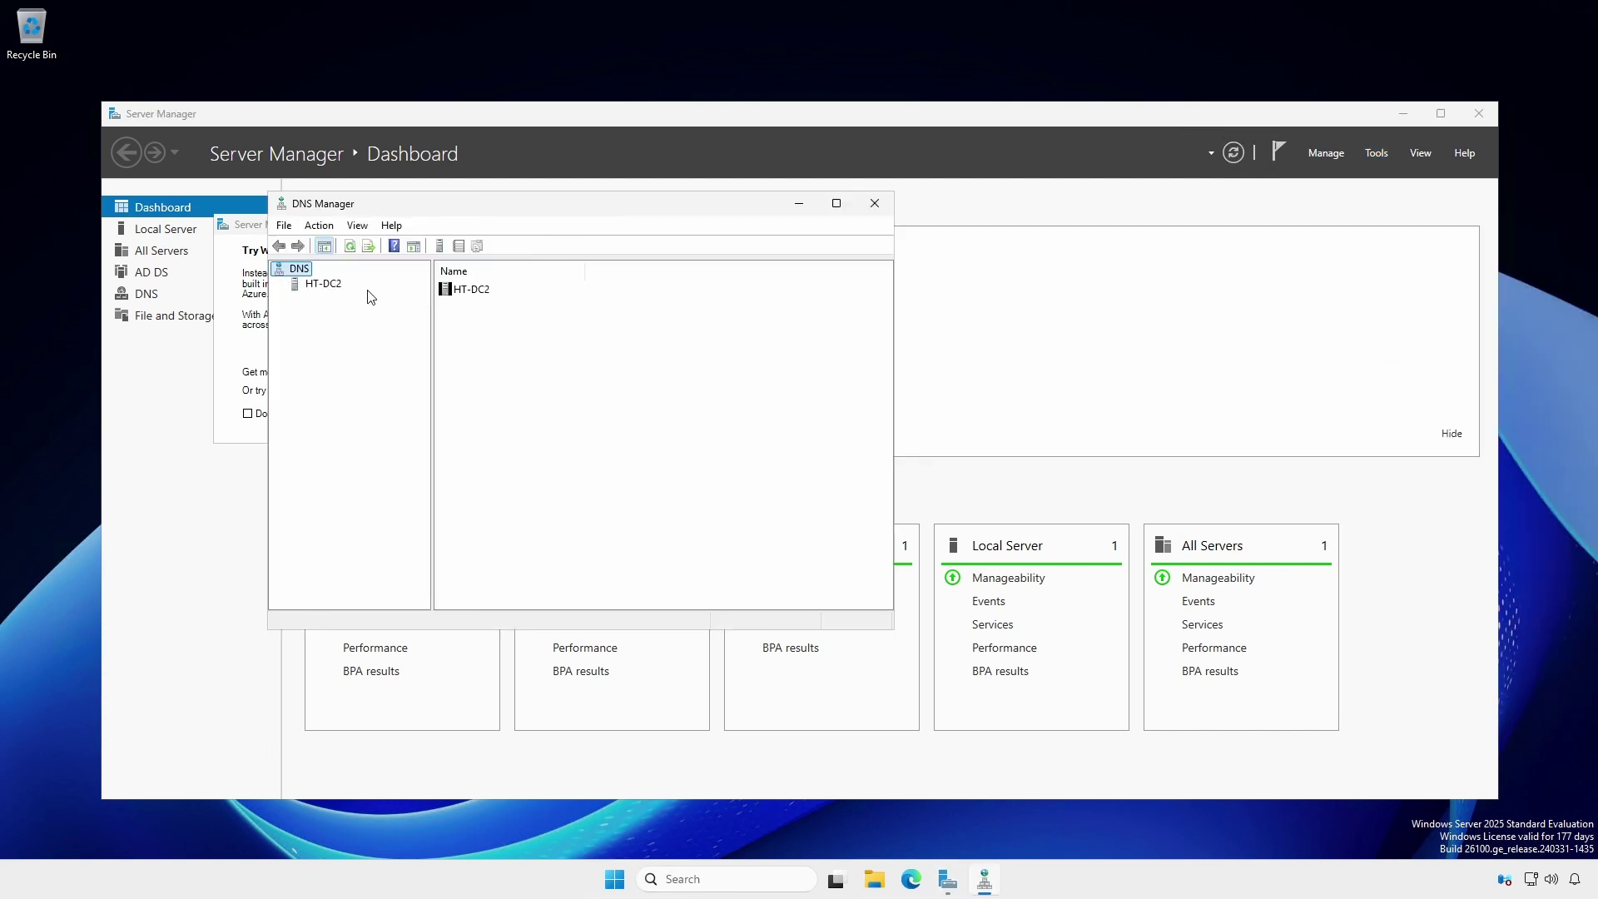
{"action": "right_click", "coordinate": [304, 277]}
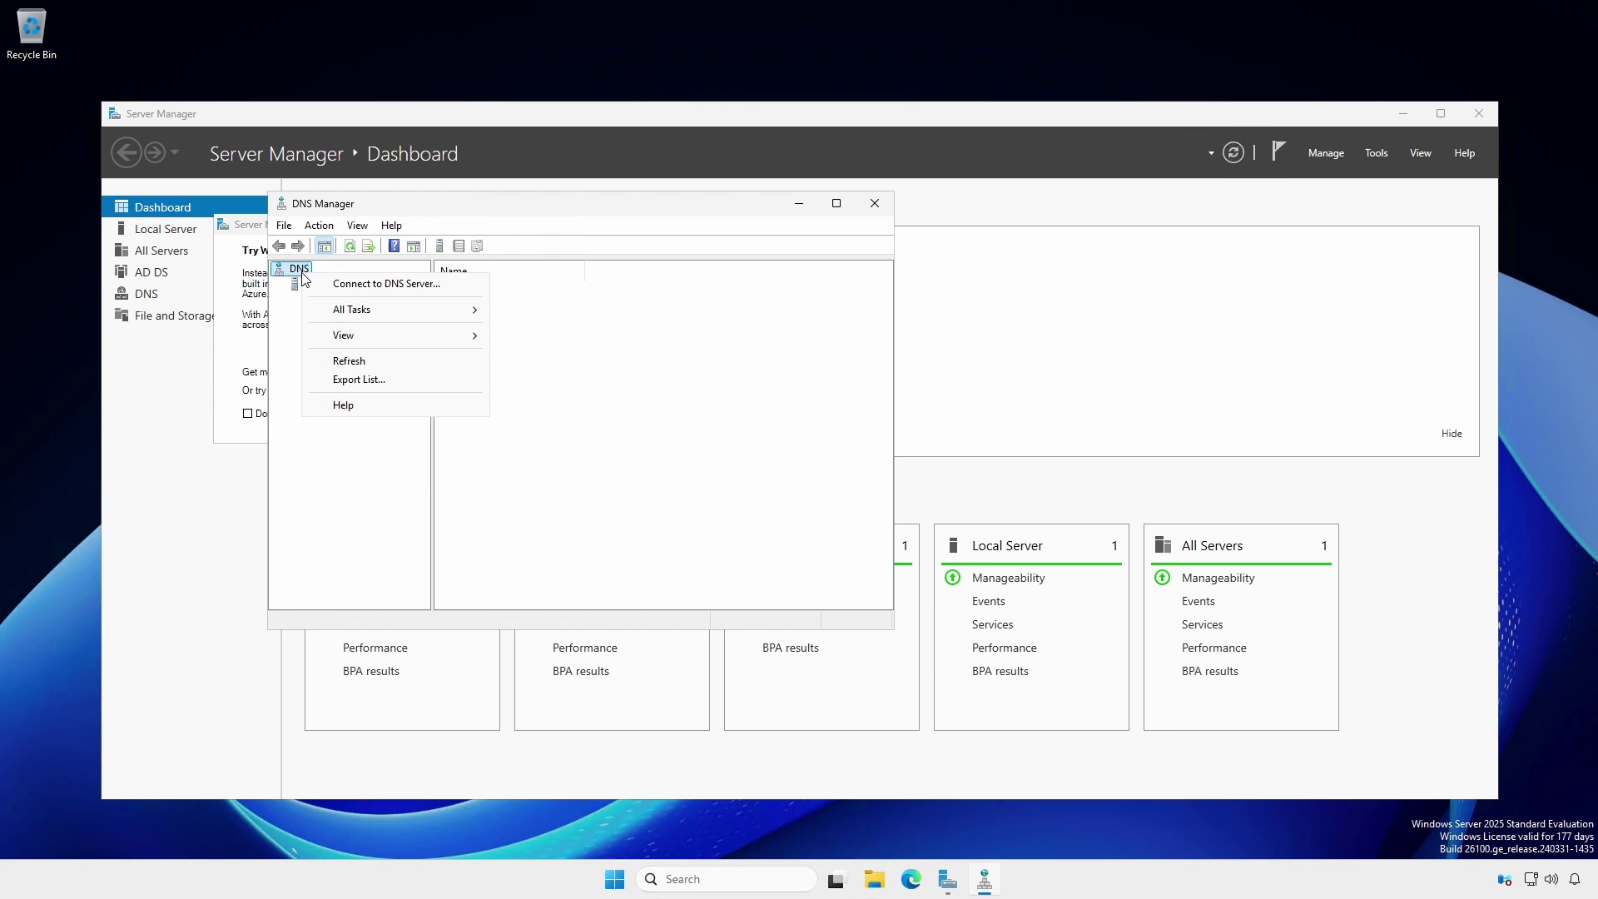
{"action": "left_click", "coordinate": [361, 284]}
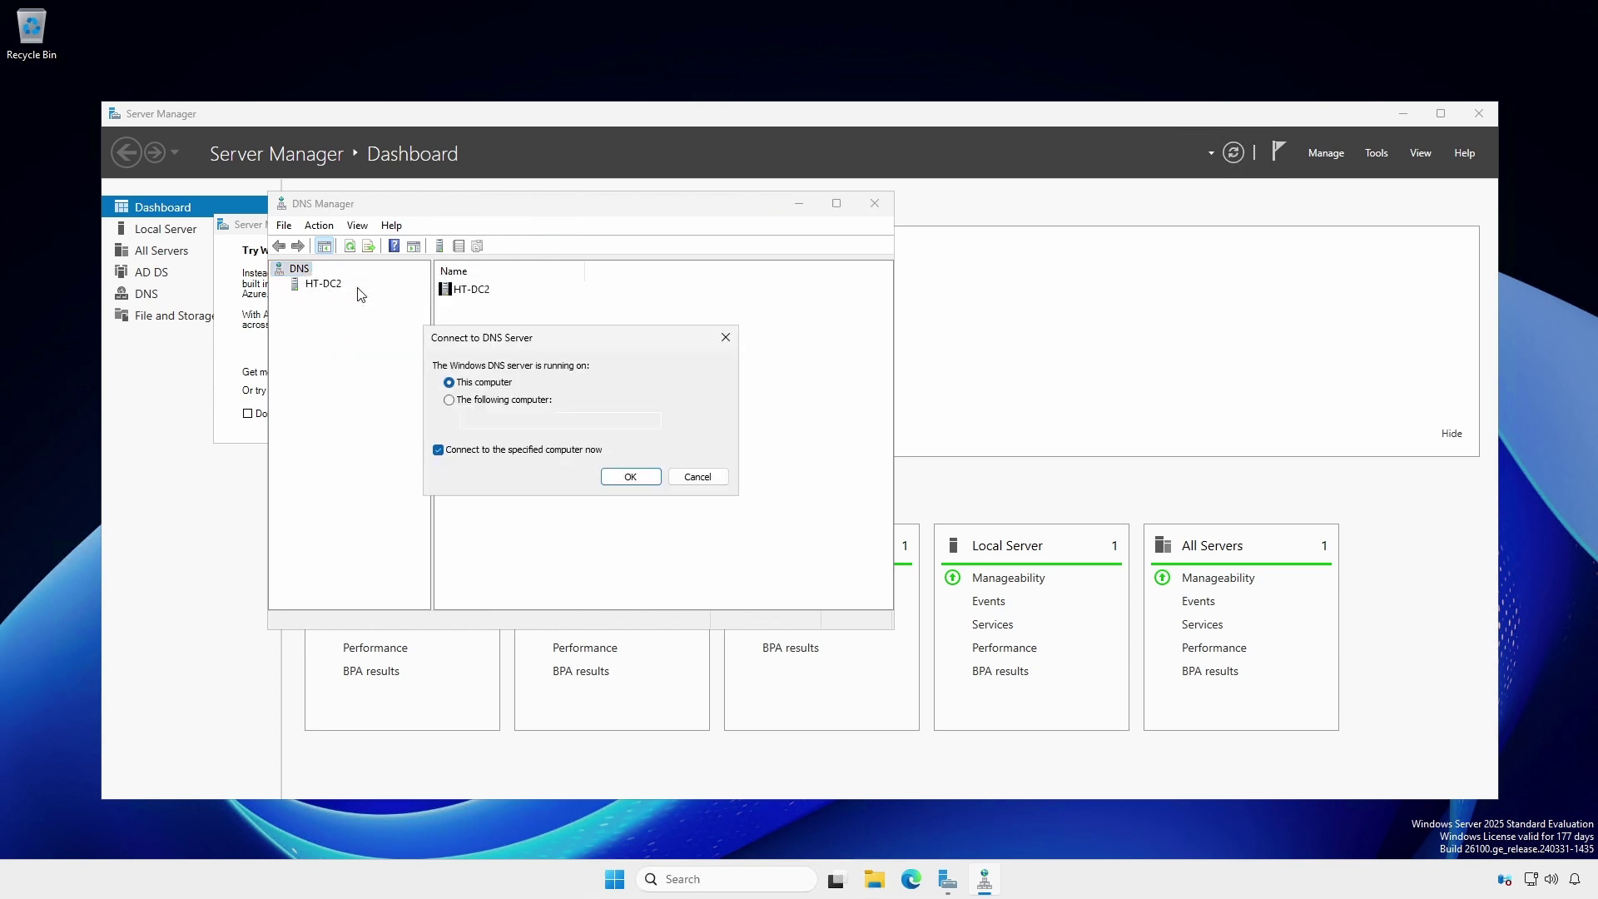
{"action": "left_click", "coordinate": [449, 400]}
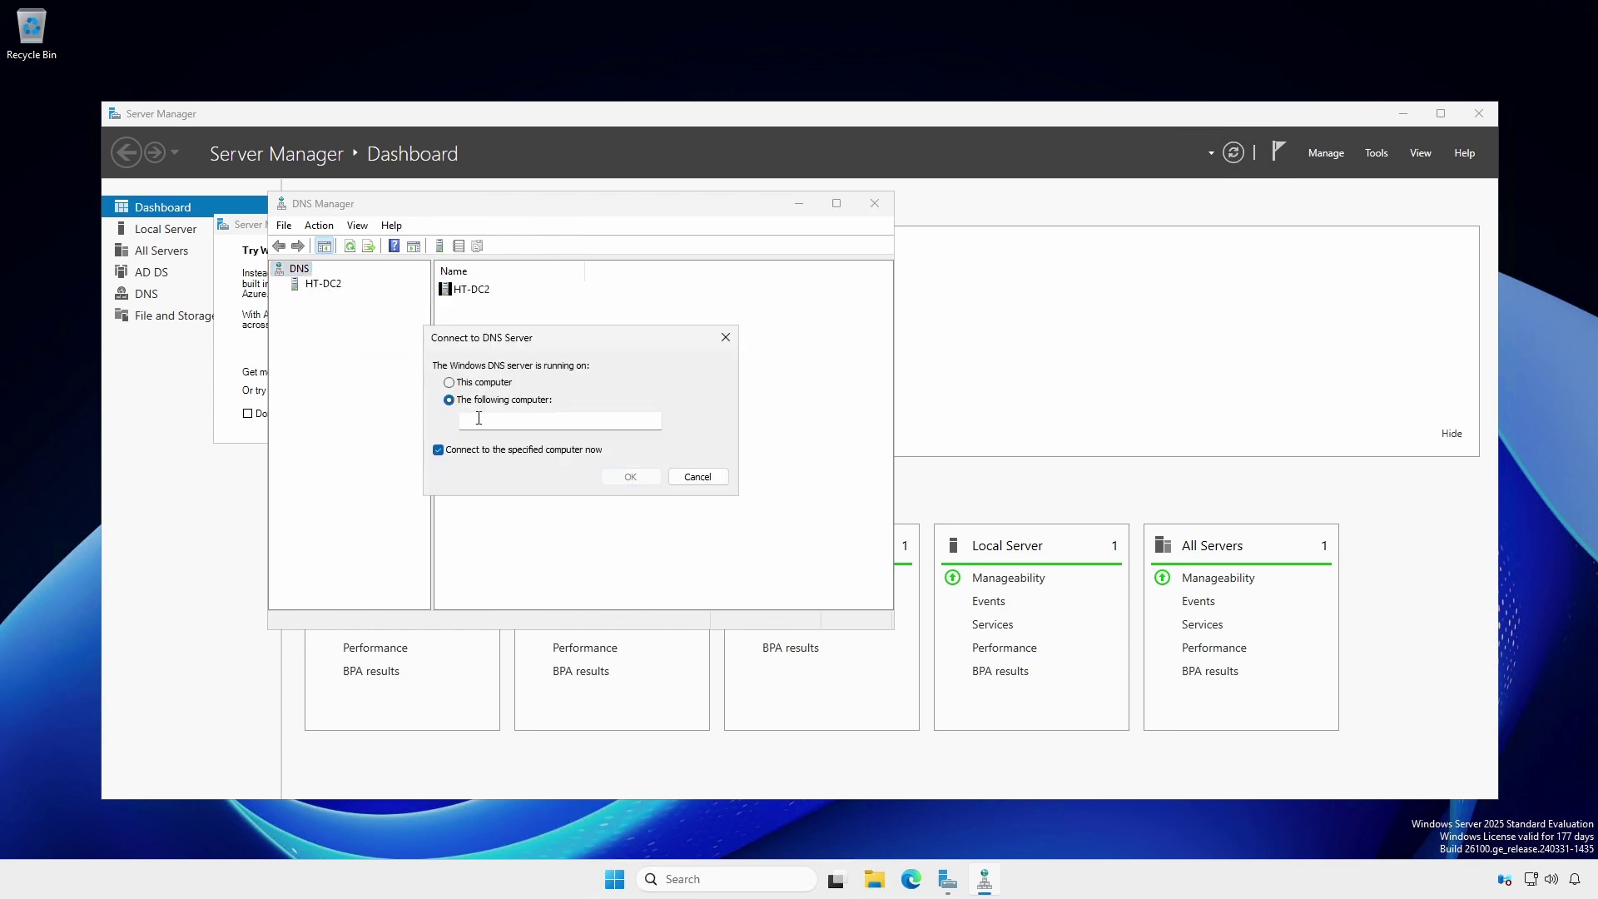
{"action": "left_click", "coordinate": [479, 418]}
{"action": "type", "text": "HT-DC1"}
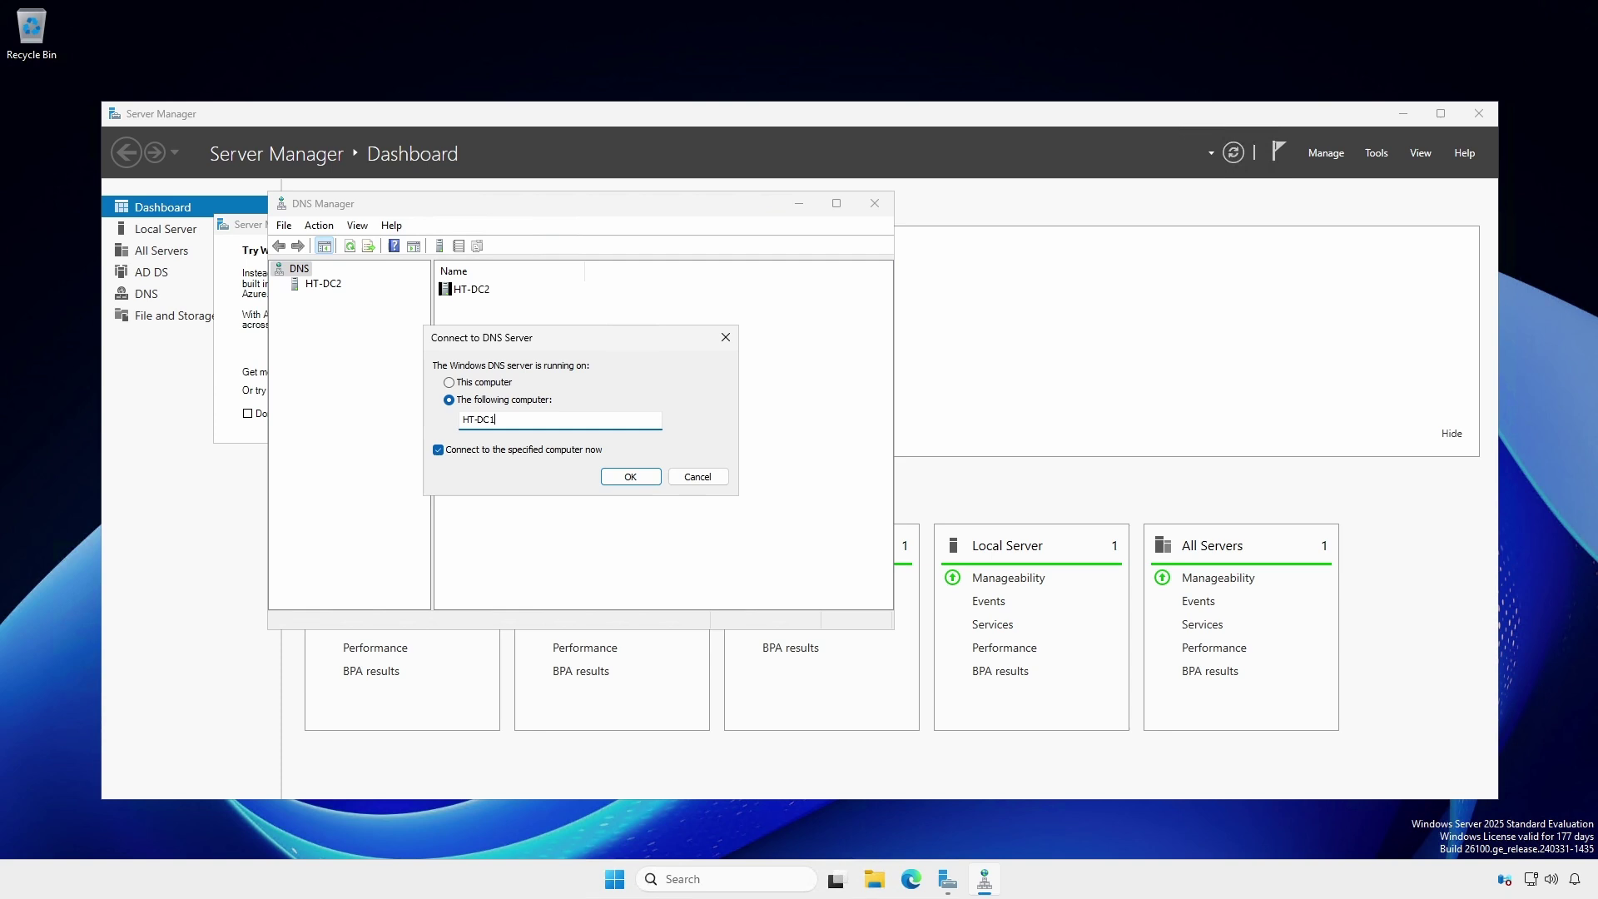
{"action": "key", "text": "Return"}
{"action": "left_click", "coordinate": [325, 286]}
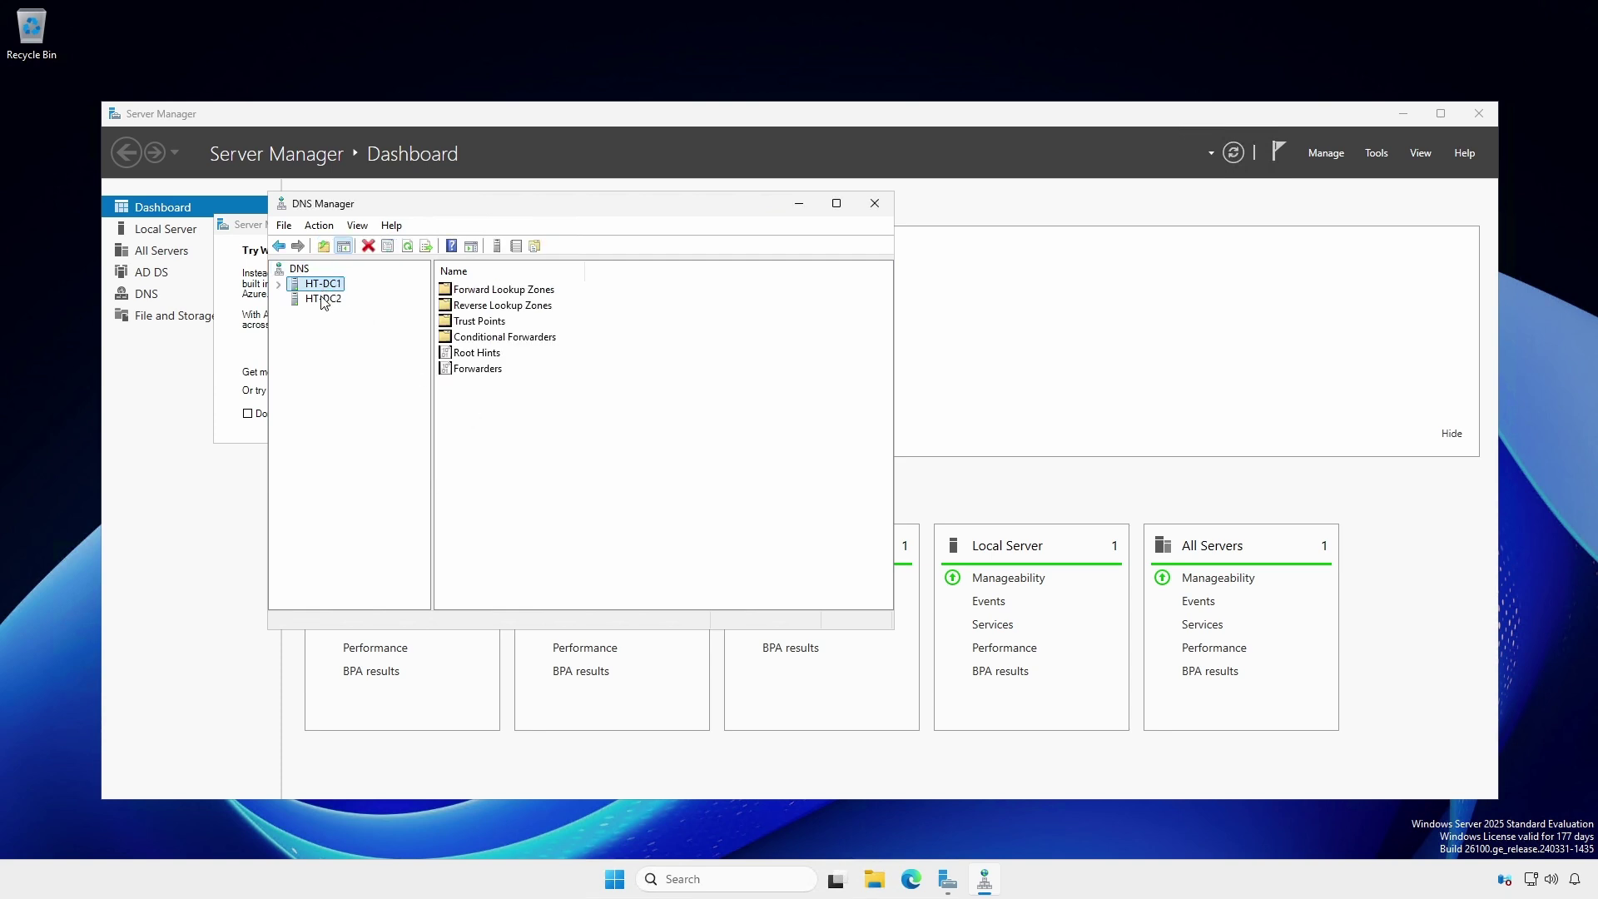
{"action": "left_click", "coordinate": [324, 300]}
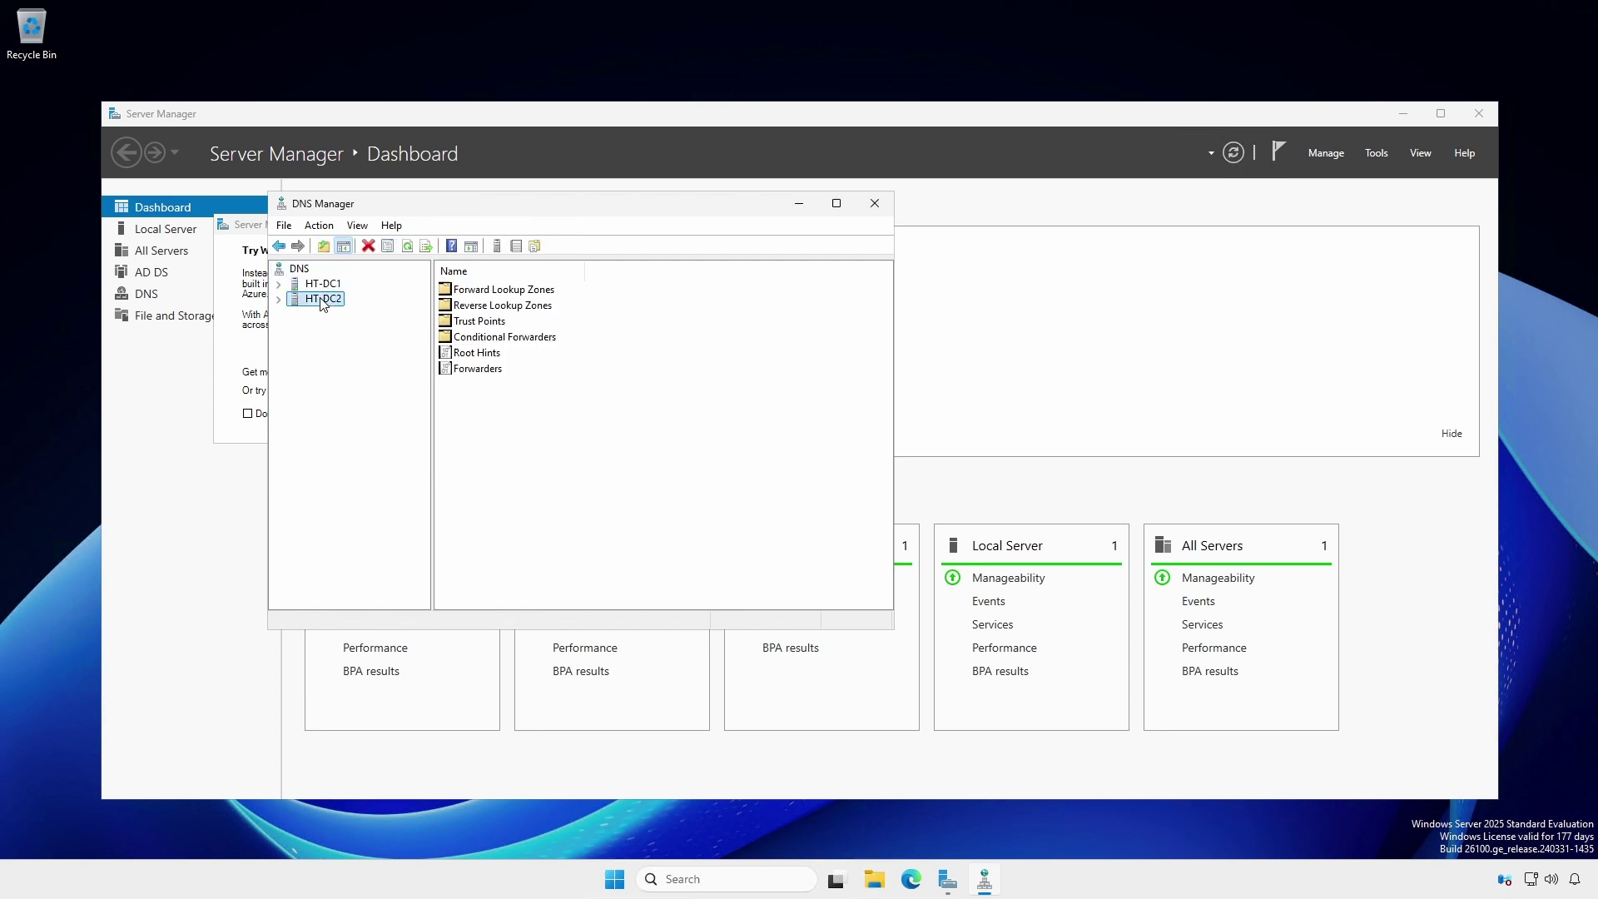
- Expand both servers' lookup zones, compare their hawktips.it zone records, then close DNS Manager
{"action": "left_click", "coordinate": [279, 285]}
{"action": "left_click", "coordinate": [279, 359]}
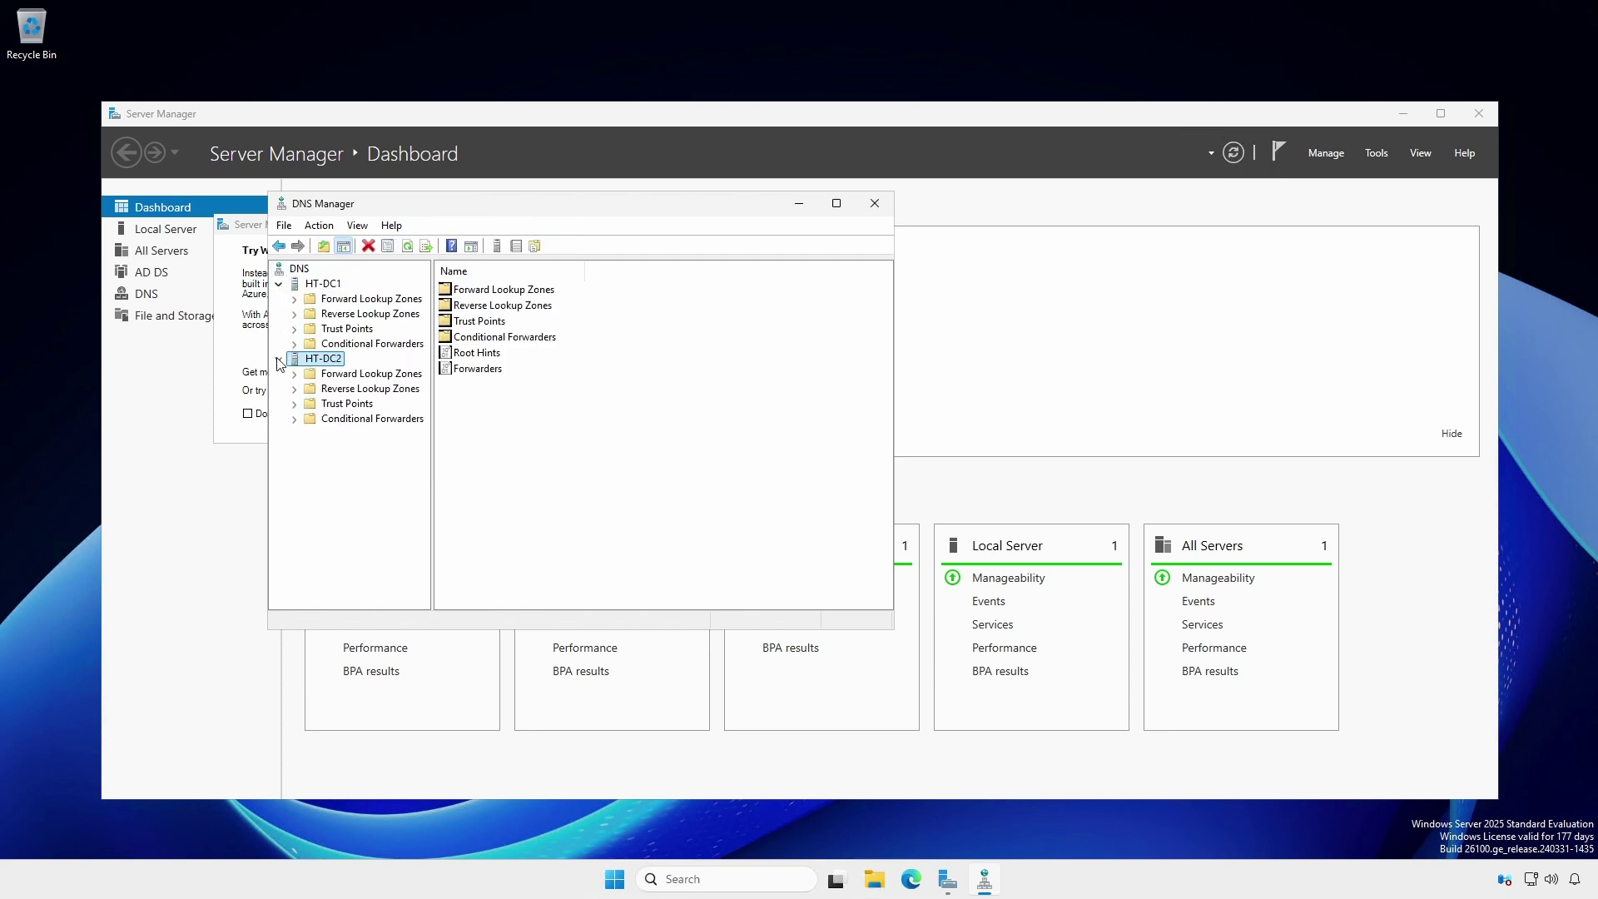
{"action": "left_click", "coordinate": [295, 314]}
{"action": "left_click", "coordinate": [296, 404]}
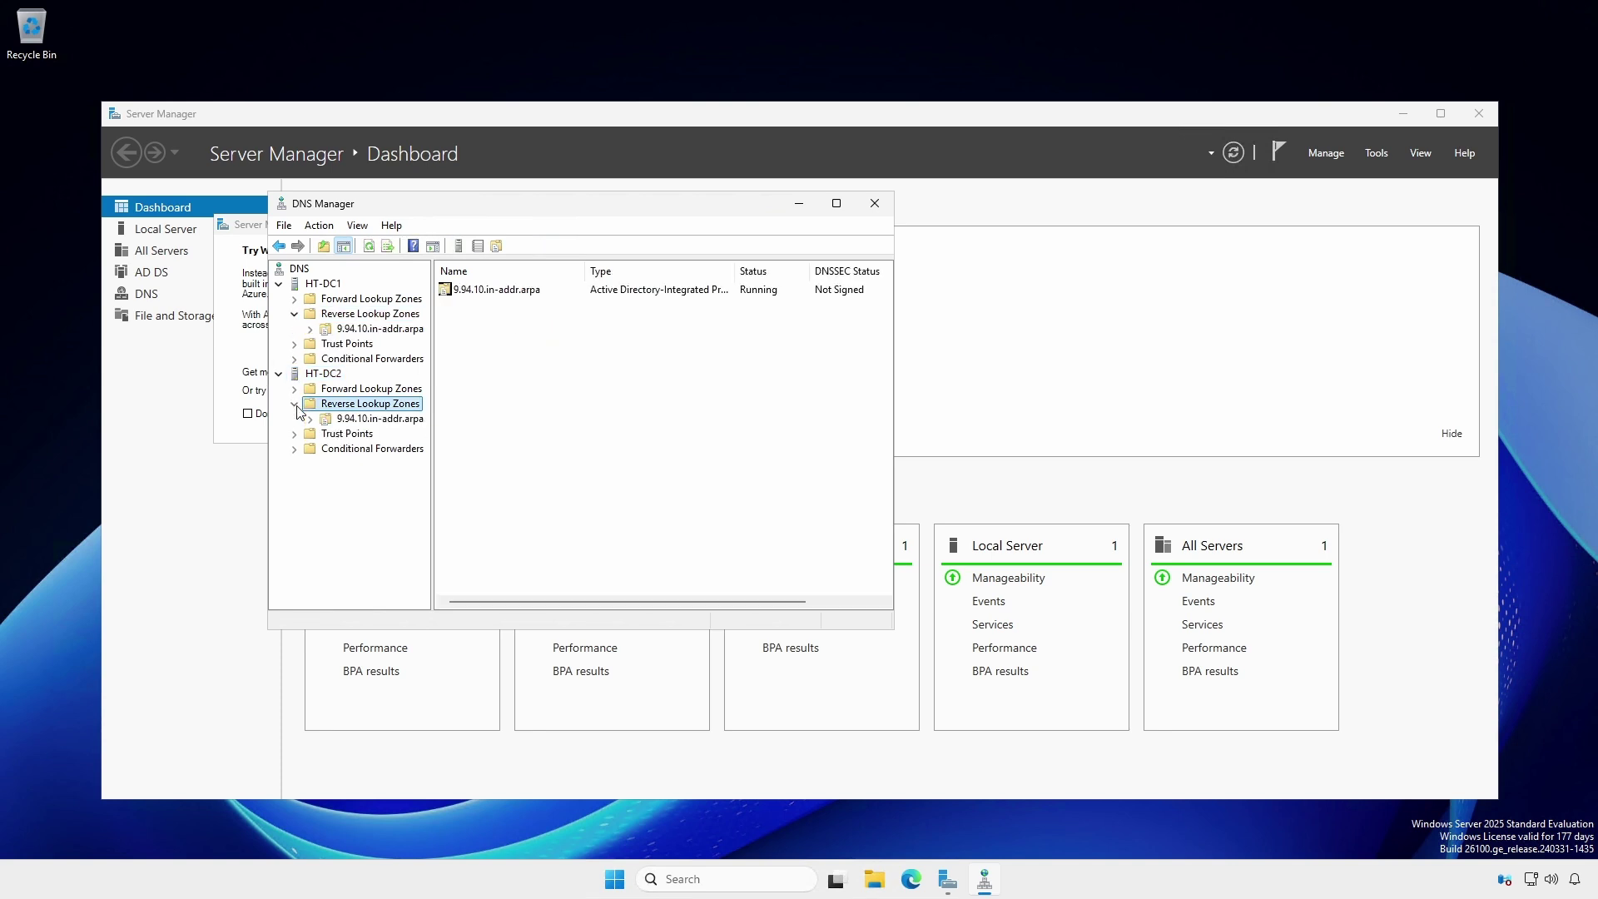
{"action": "left_click", "coordinate": [295, 299]}
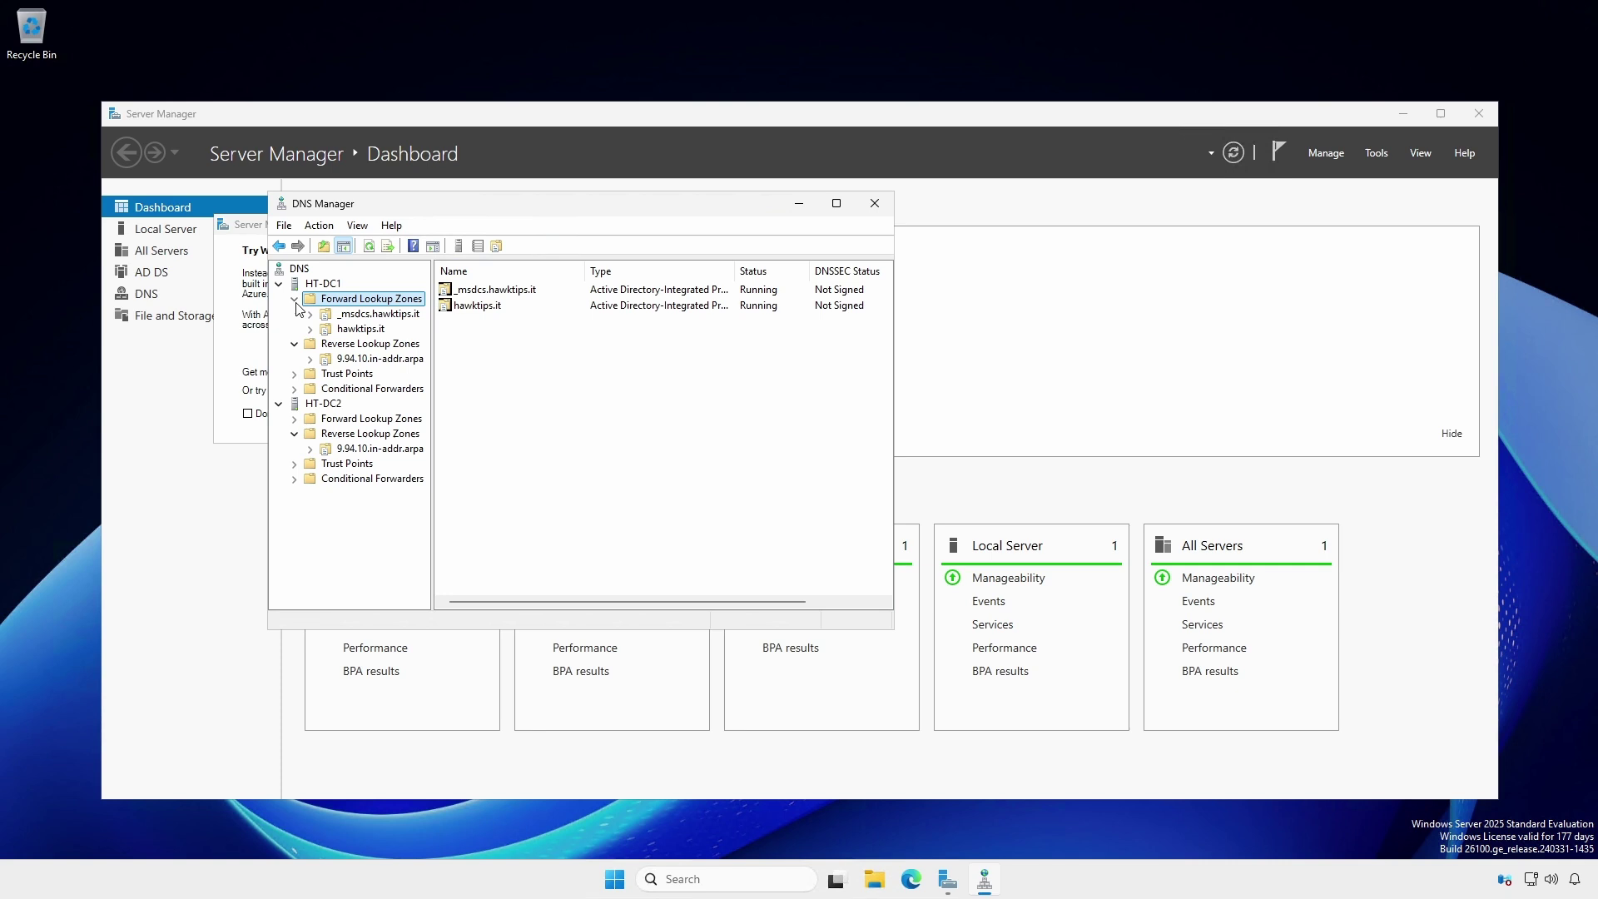
{"action": "left_click", "coordinate": [333, 330]}
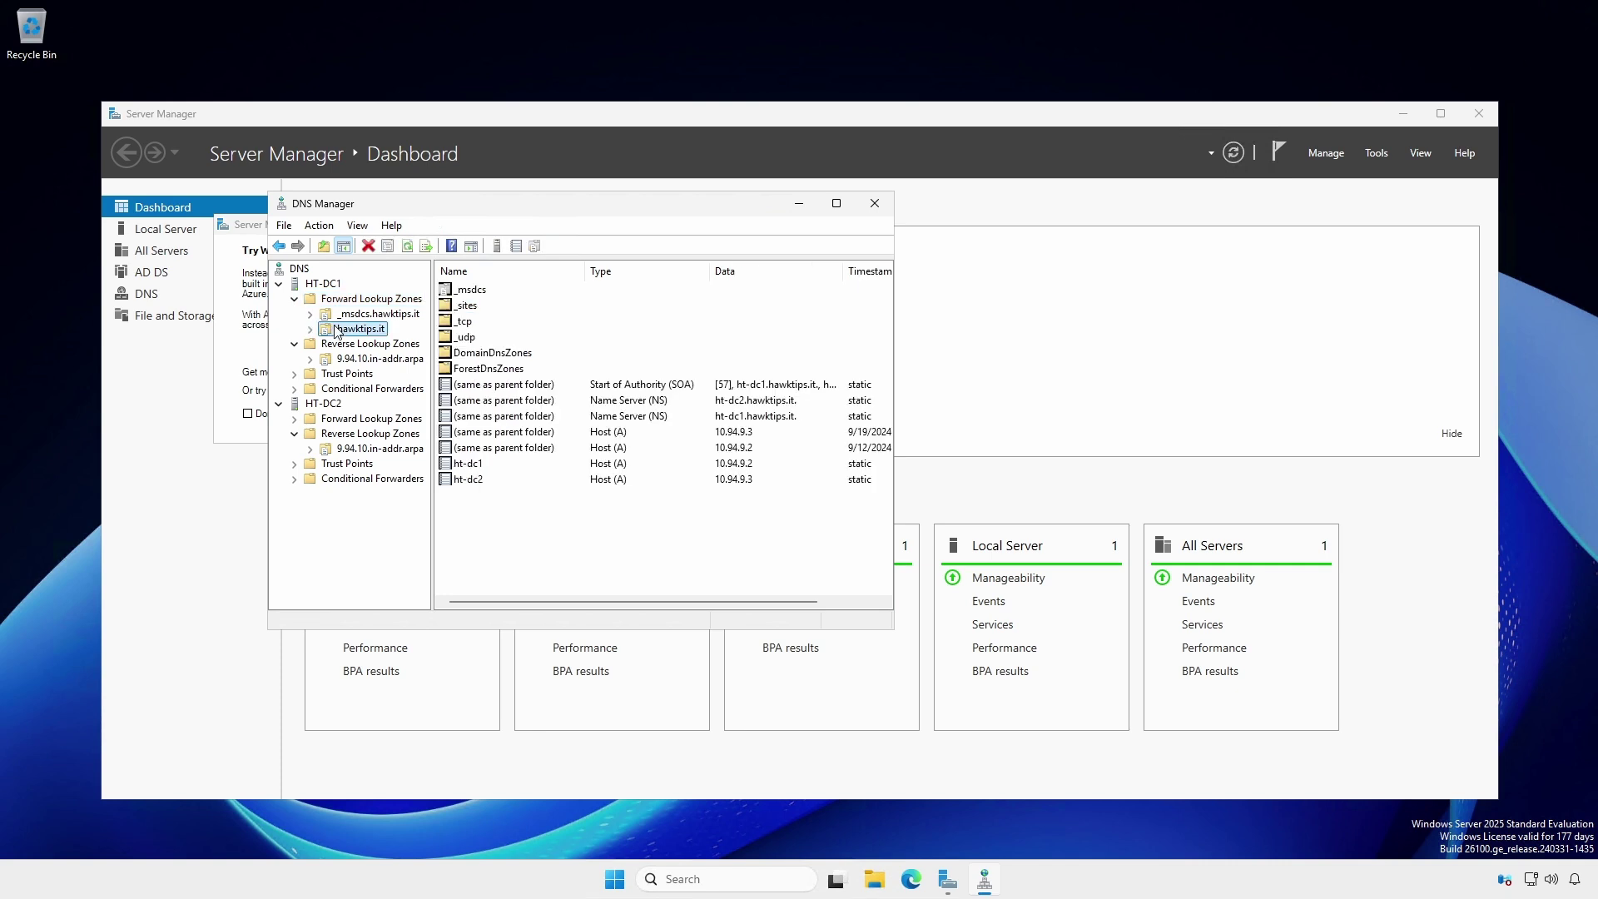
{"action": "left_click", "coordinate": [295, 419]}
{"action": "left_click", "coordinate": [332, 448]}
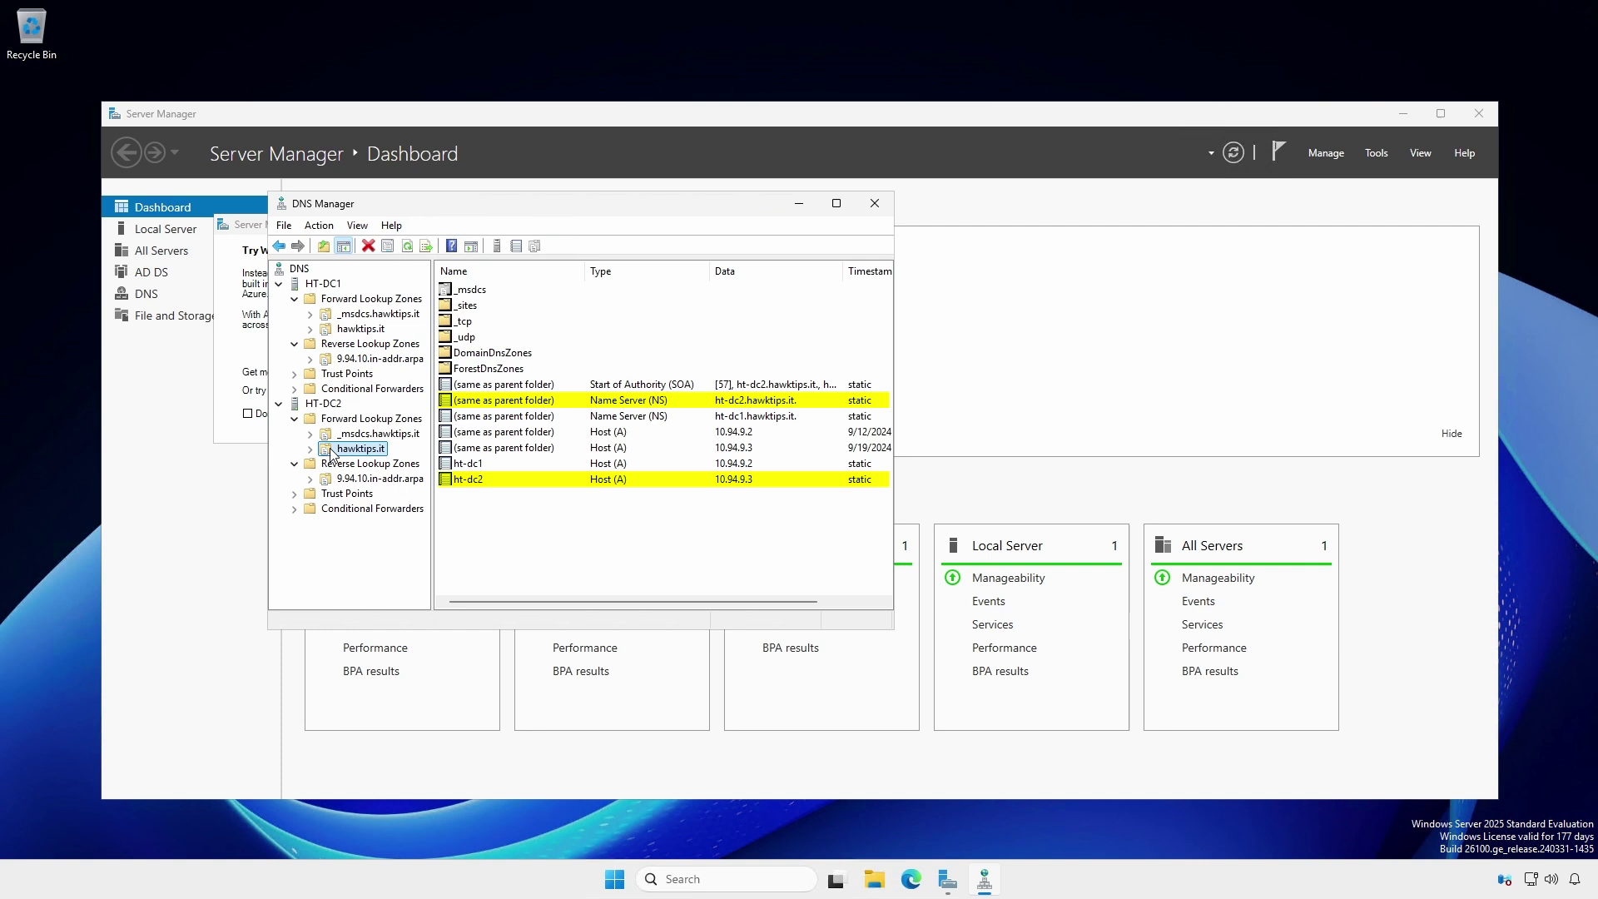
{"action": "left_click", "coordinate": [357, 329]}
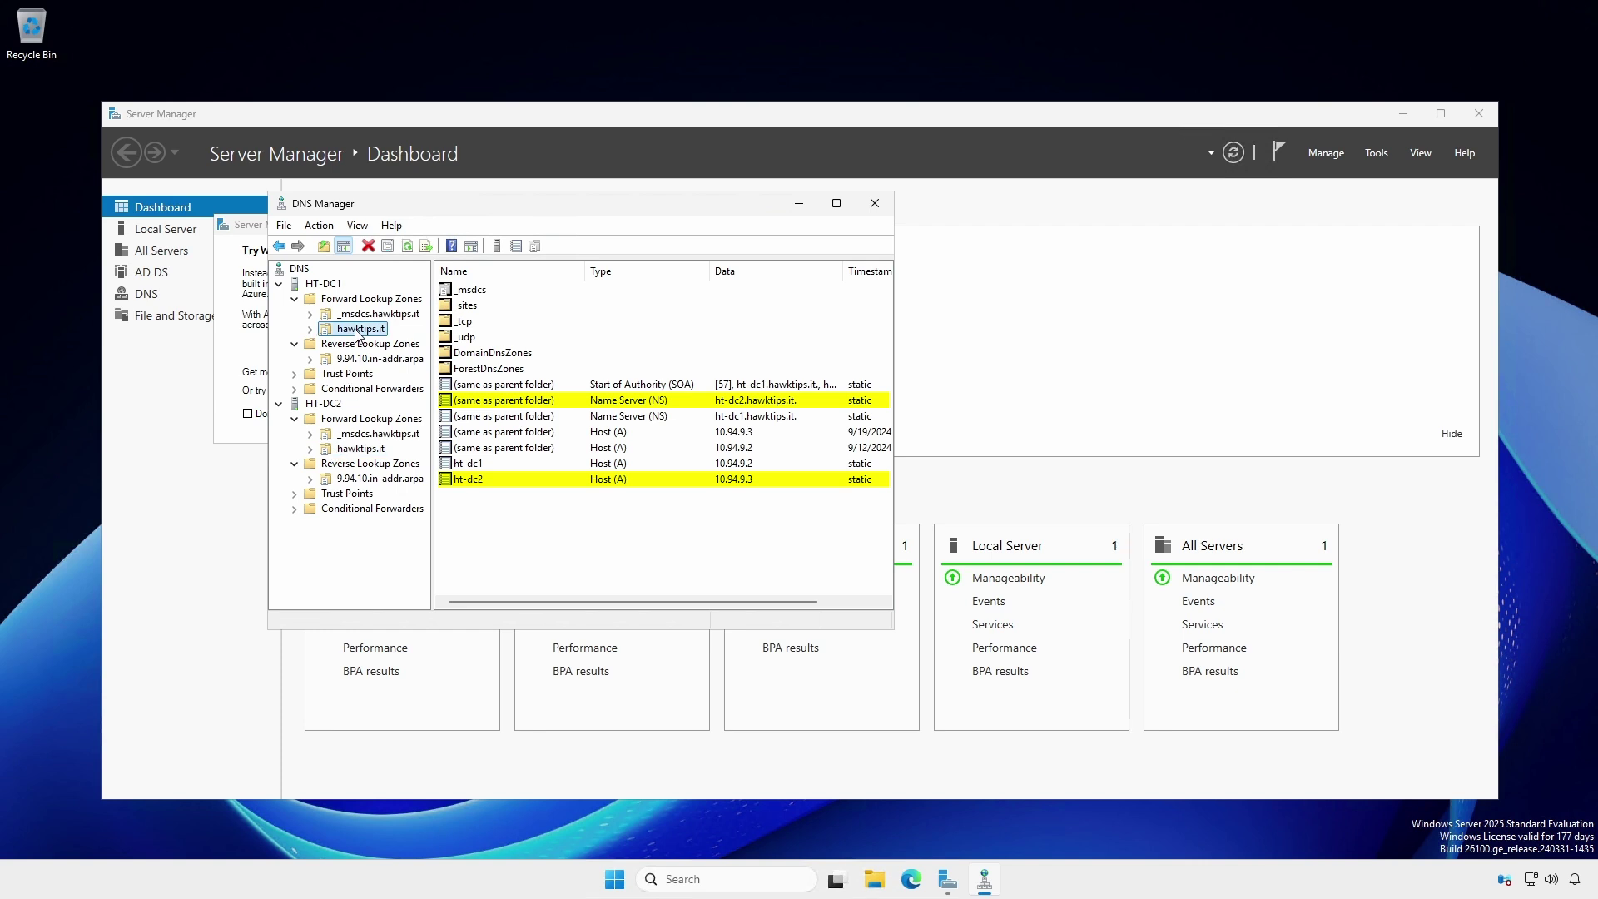
{"action": "left_click", "coordinate": [356, 450]}
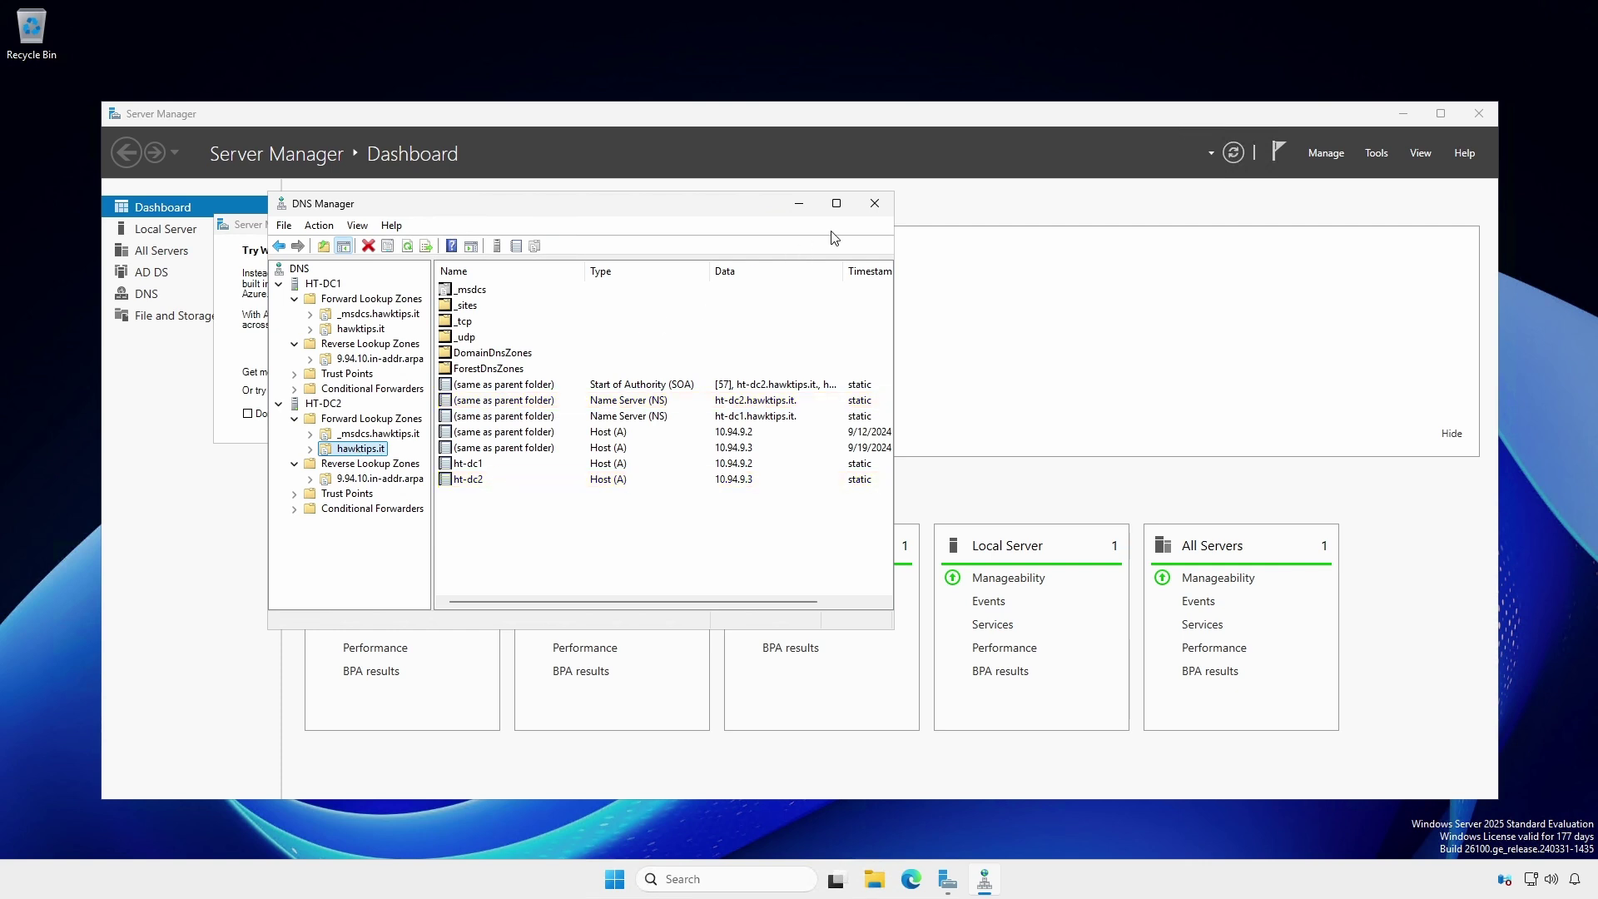
{"action": "left_click", "coordinate": [874, 204]}
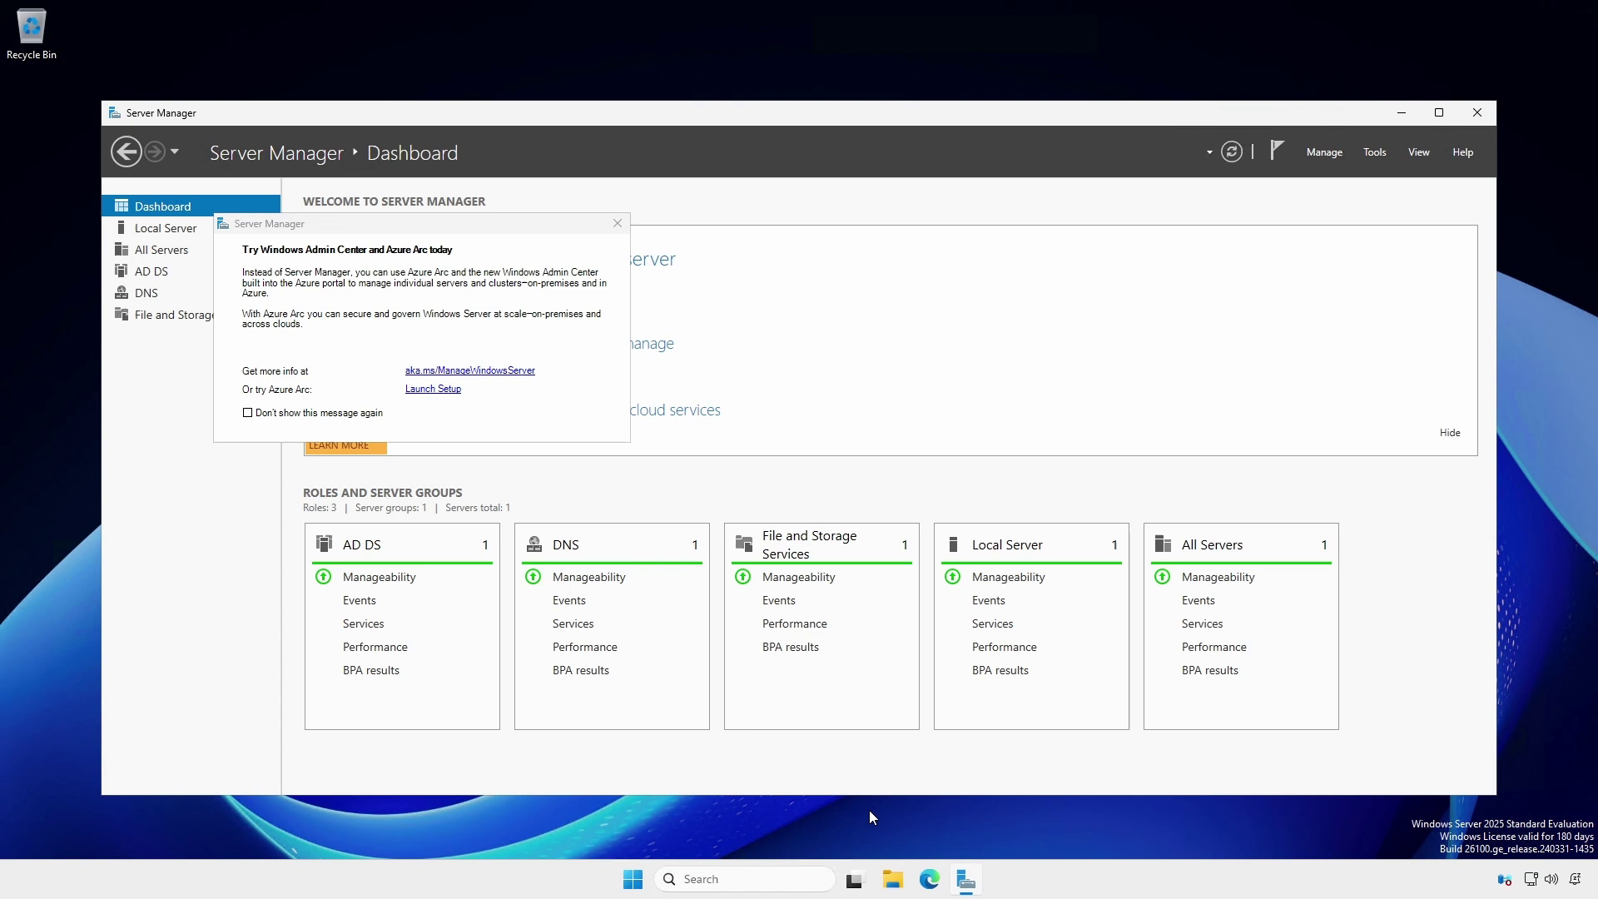
- Browse File Explorer to \\hawktips.it\SYSVOL\hawktips.it\Policies
{"action": "left_click", "coordinate": [891, 874]}
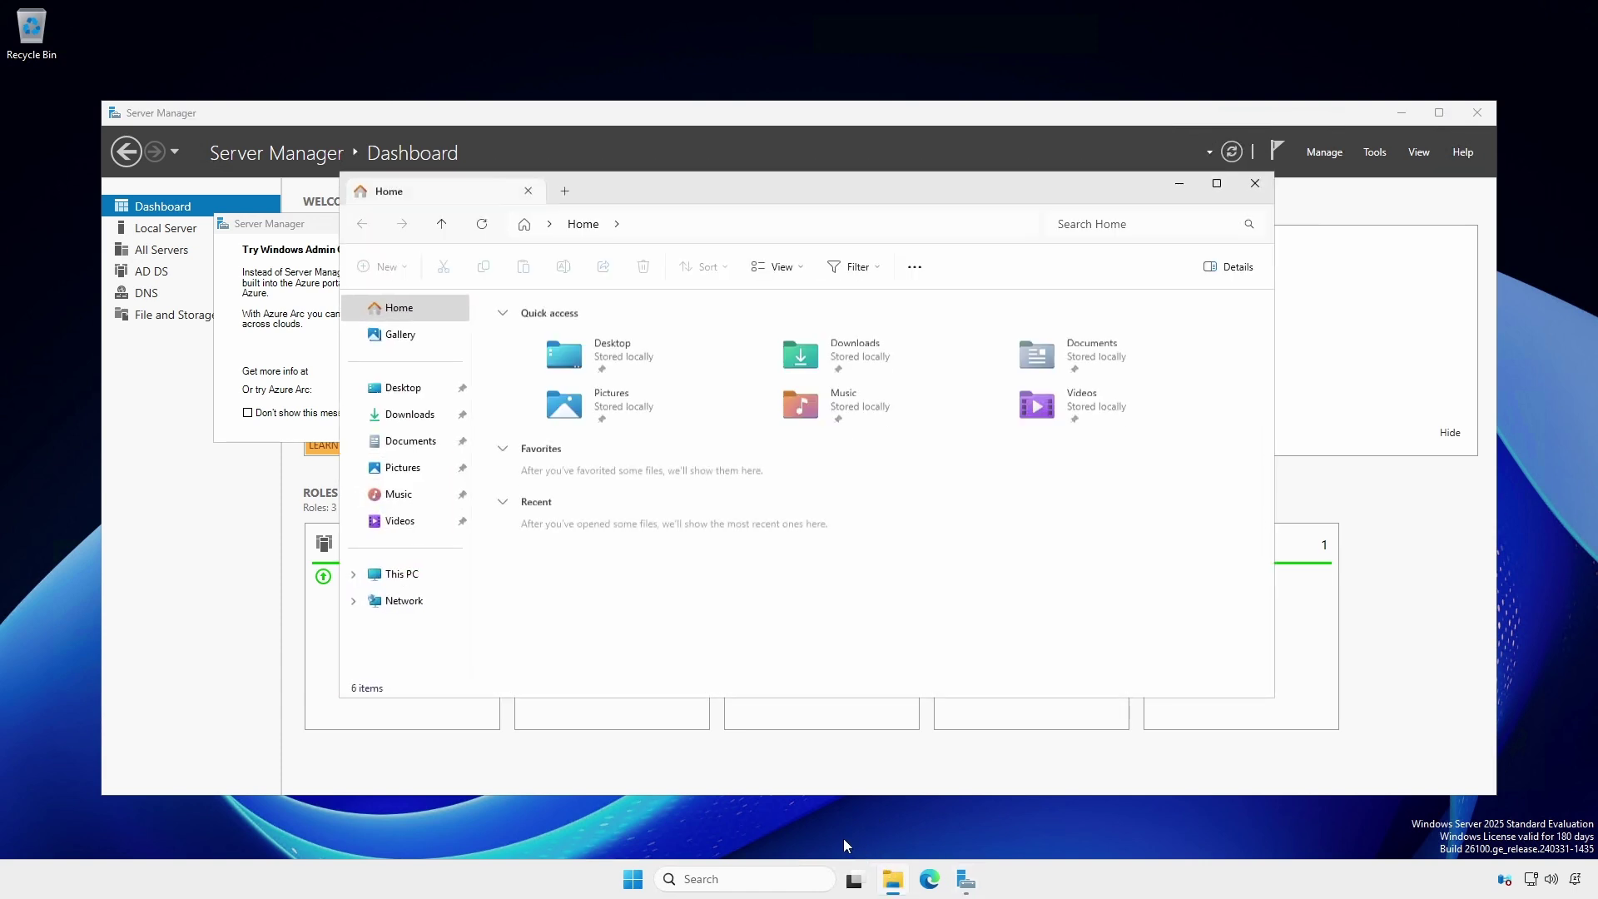
{"action": "left_click", "coordinate": [688, 237]}
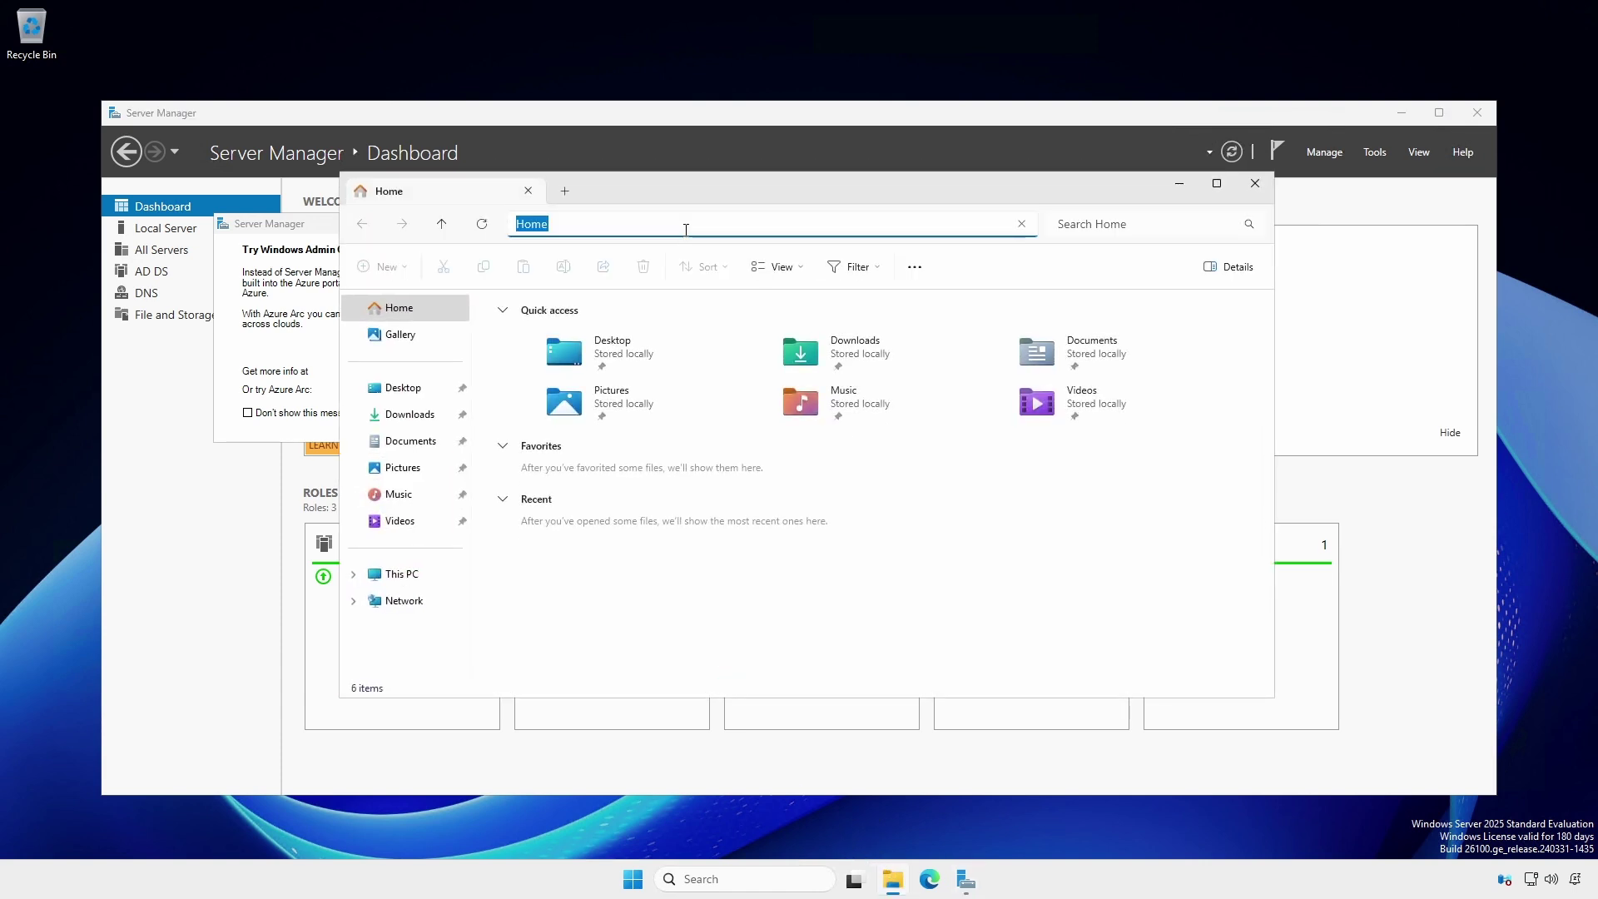
{"action": "type", "text": "\\\\hawktips.it"}
{"action": "key", "text": "Return"}
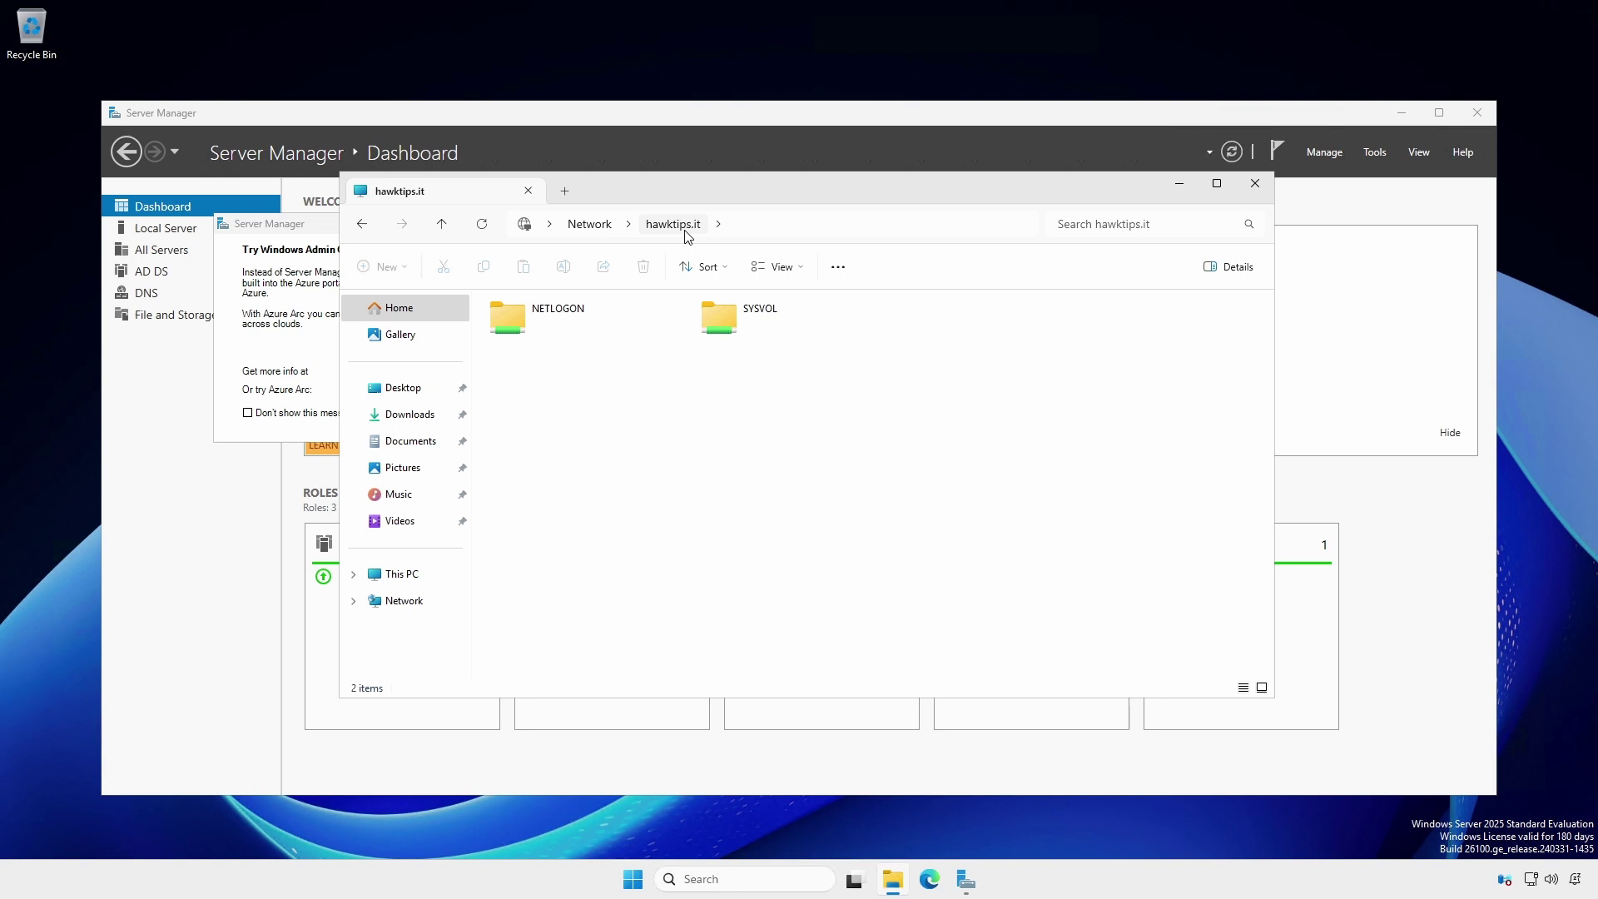
{"action": "double_click", "coordinate": [713, 323]}
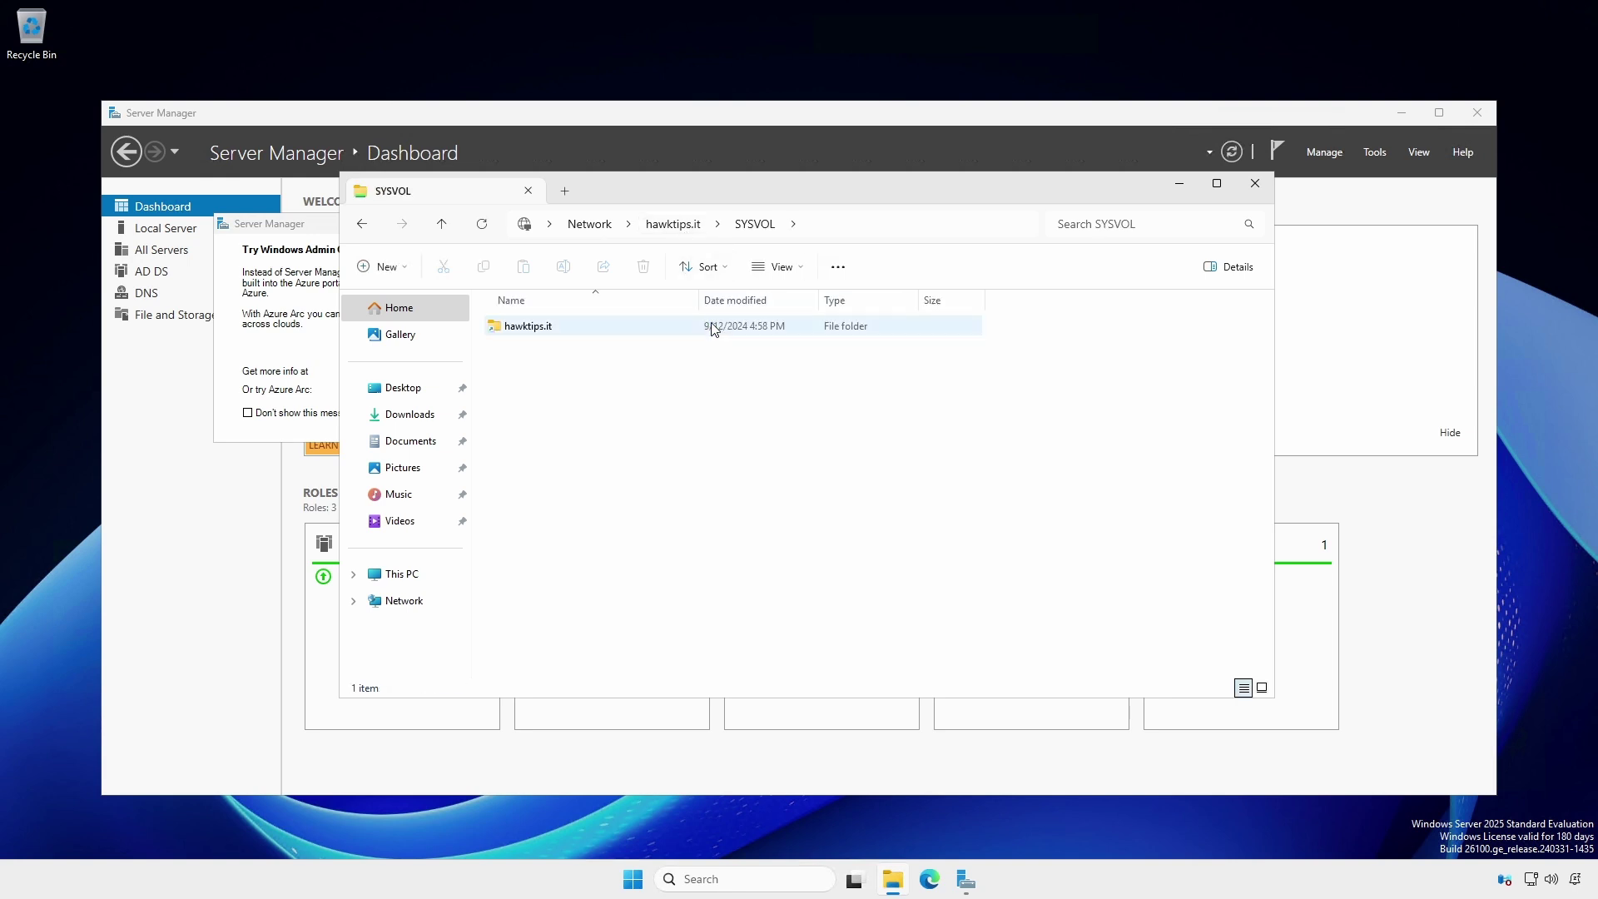
{"action": "double_click", "coordinate": [517, 326]}
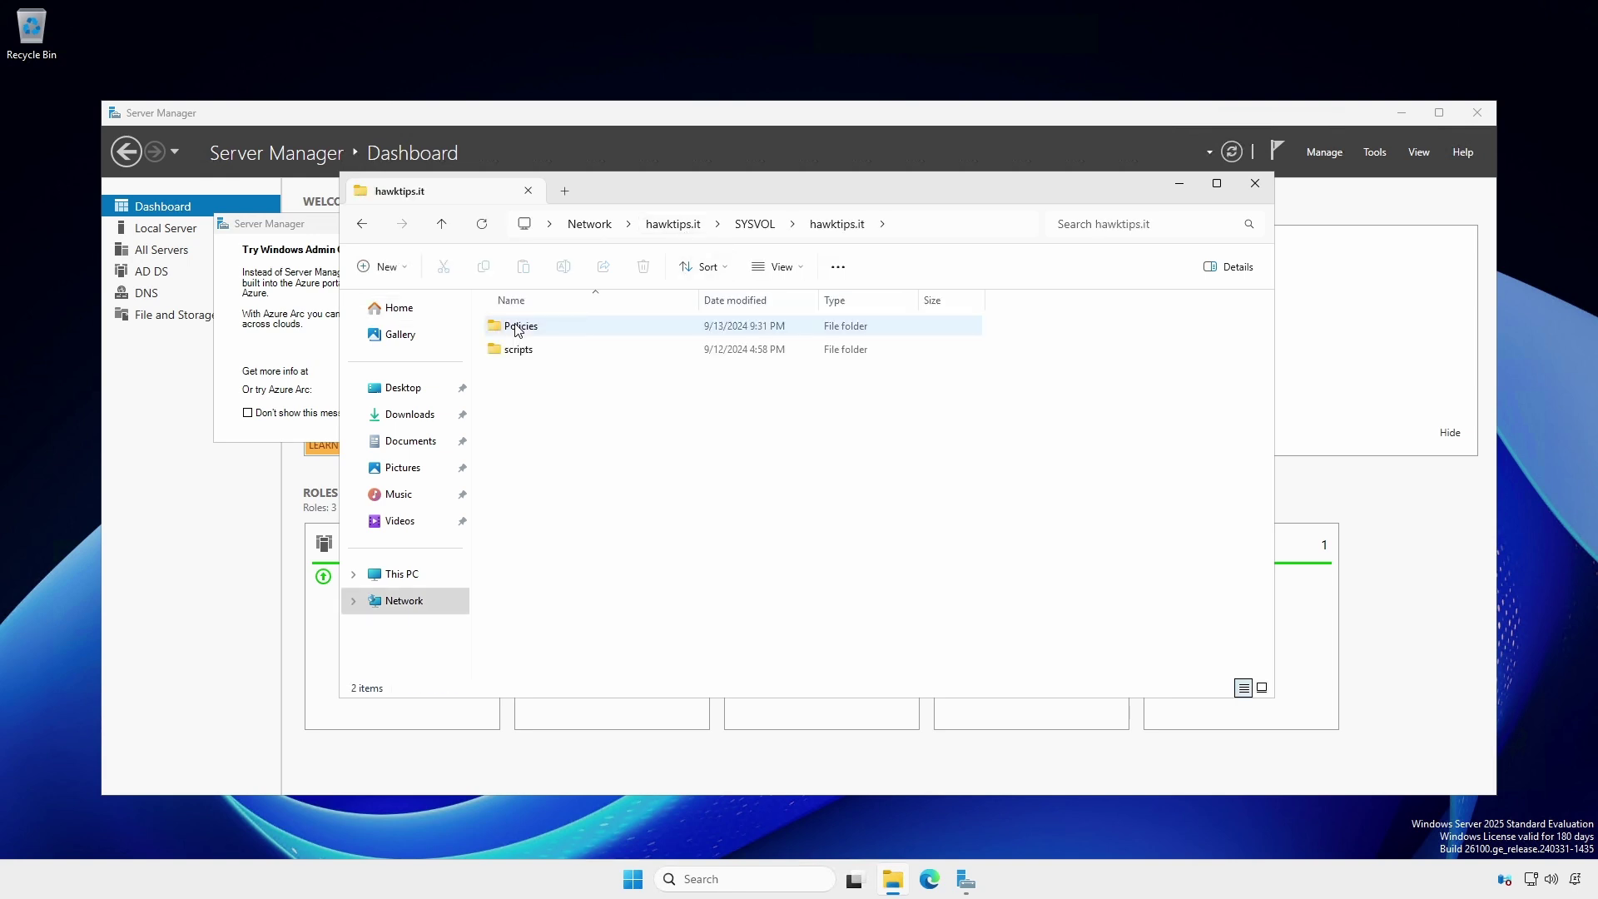
{"action": "double_click", "coordinate": [517, 328]}
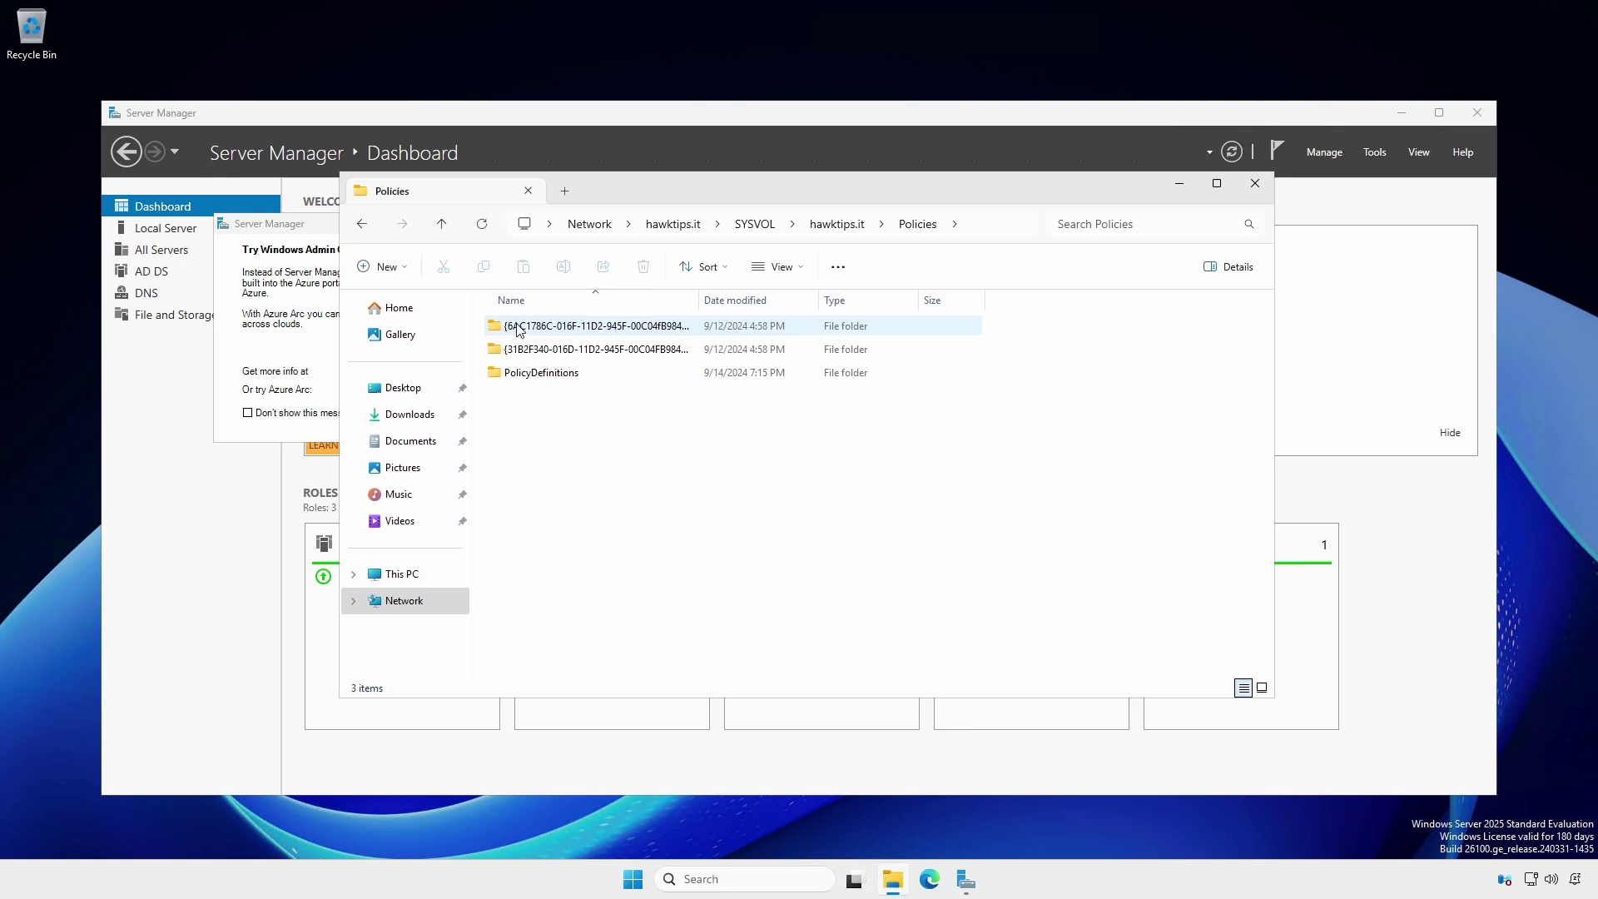
- Open c:\Windows\SYSVOL\domain\Policies in a new tab to compare with the share
{"action": "left_click", "coordinate": [568, 192]}
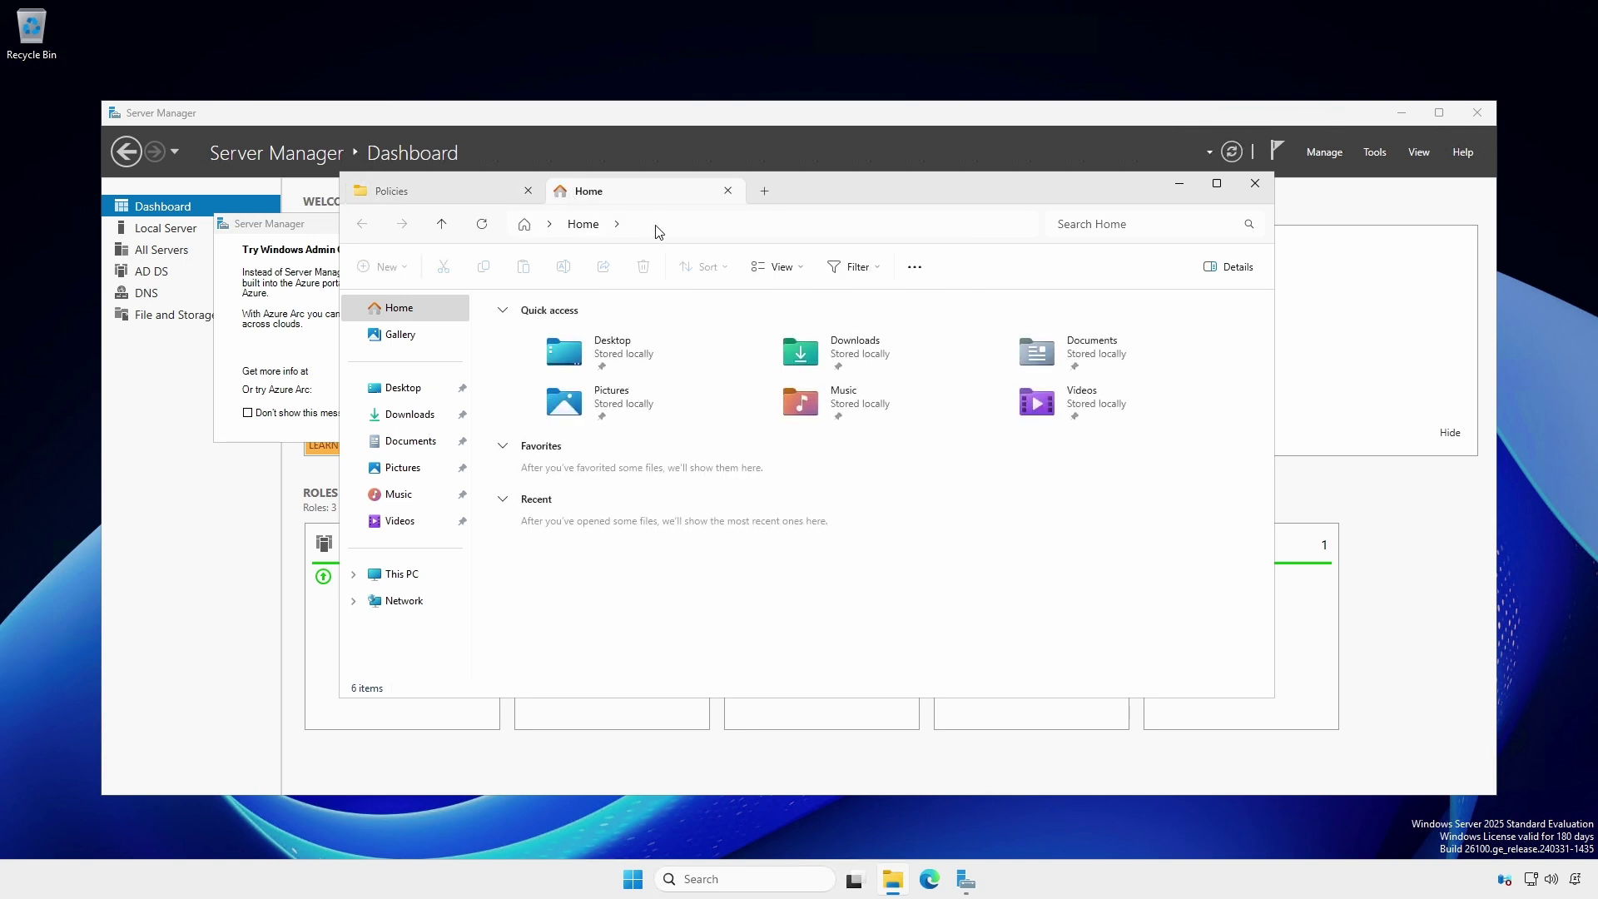
{"action": "left_click", "coordinate": [668, 225]}
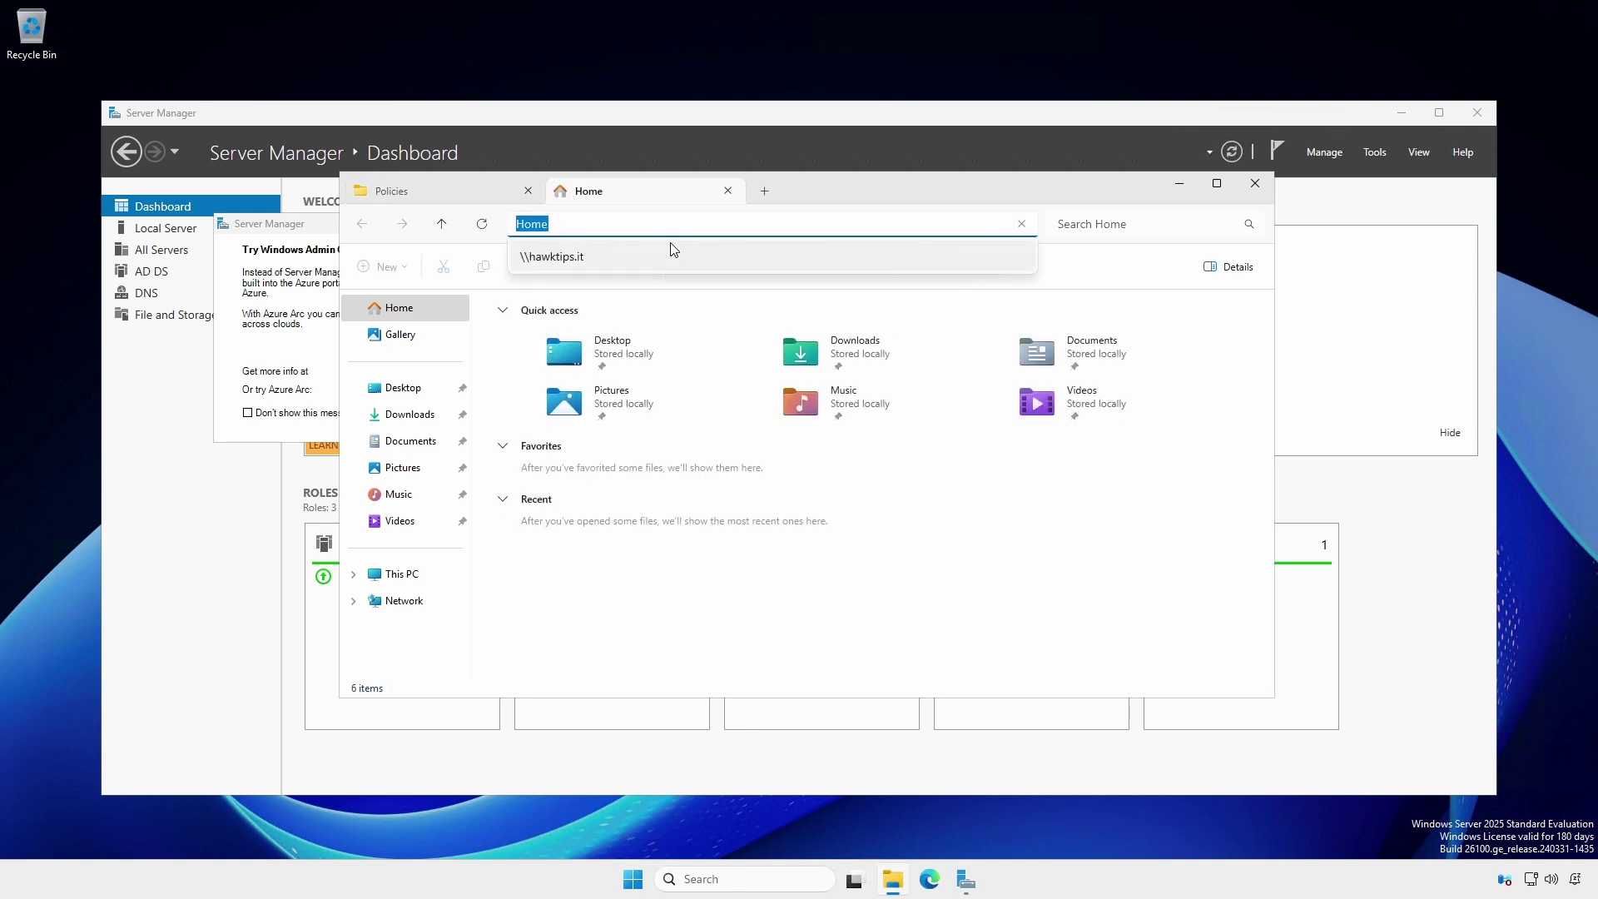
{"action": "type", "text": "c:\\Windows\\SYSVOL\\"}
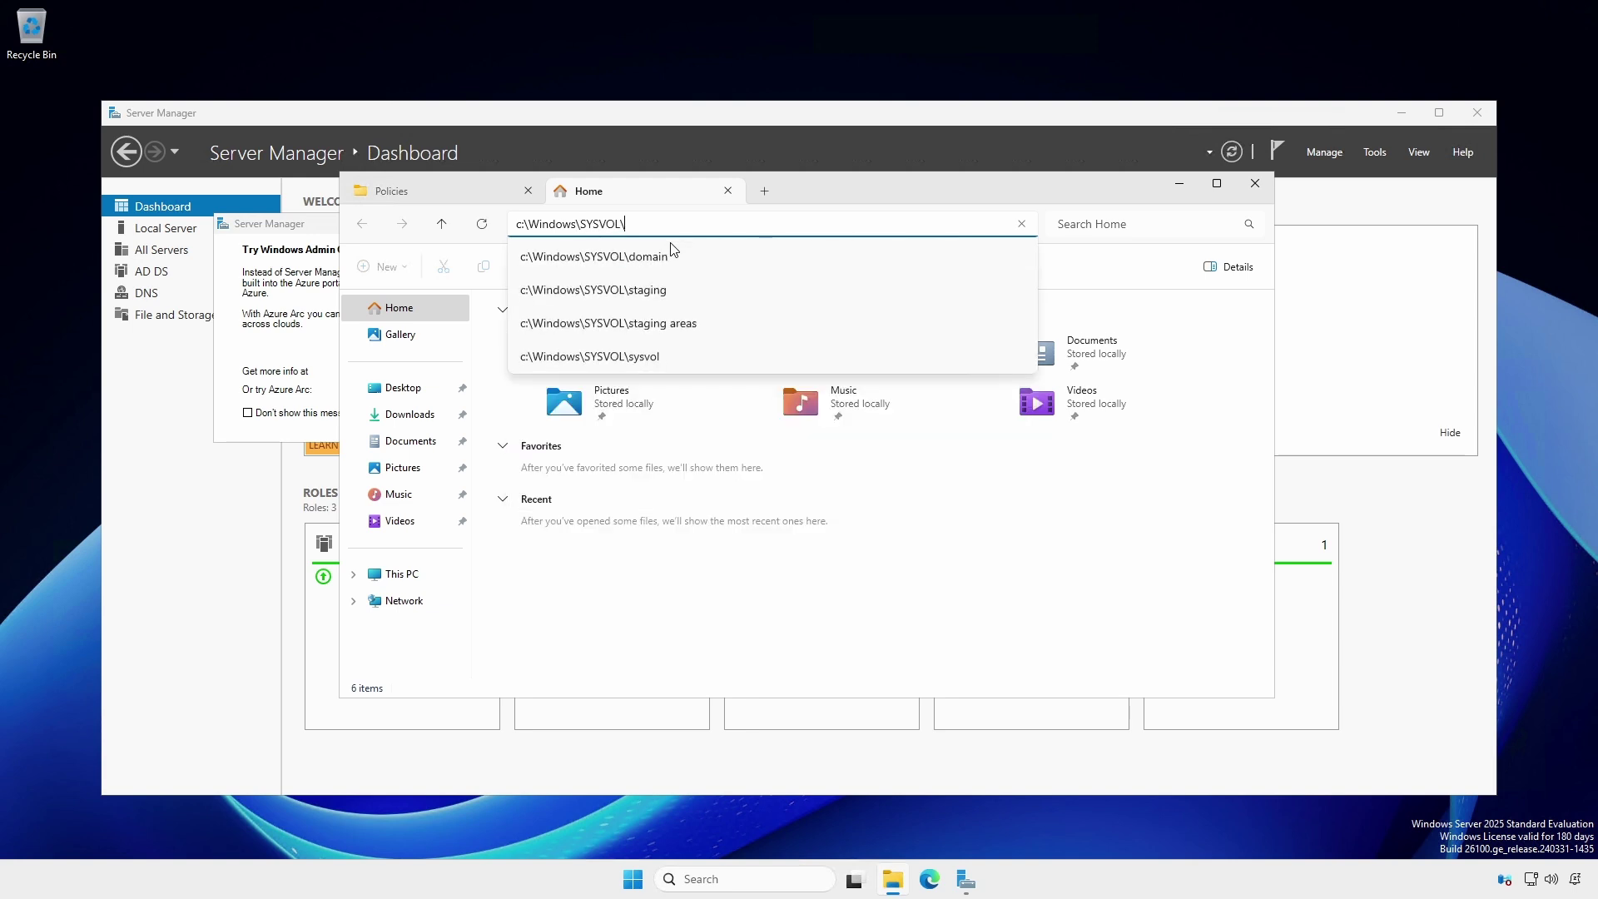
{"action": "type", "text": "domain\\Policies"}
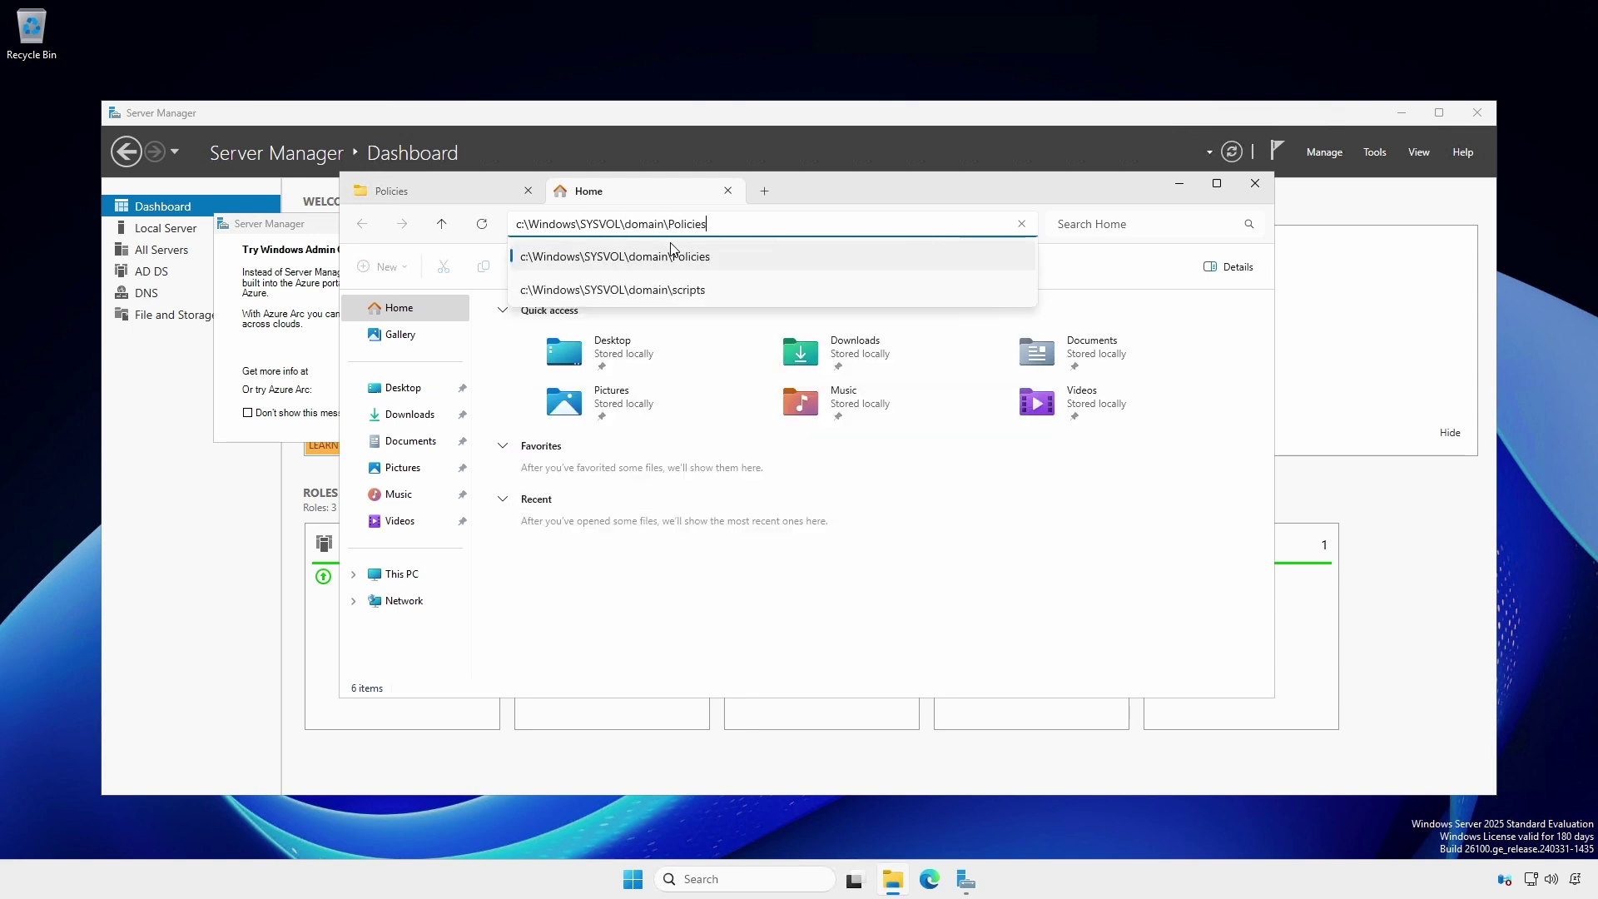
{"action": "left_click", "coordinate": [672, 246]}
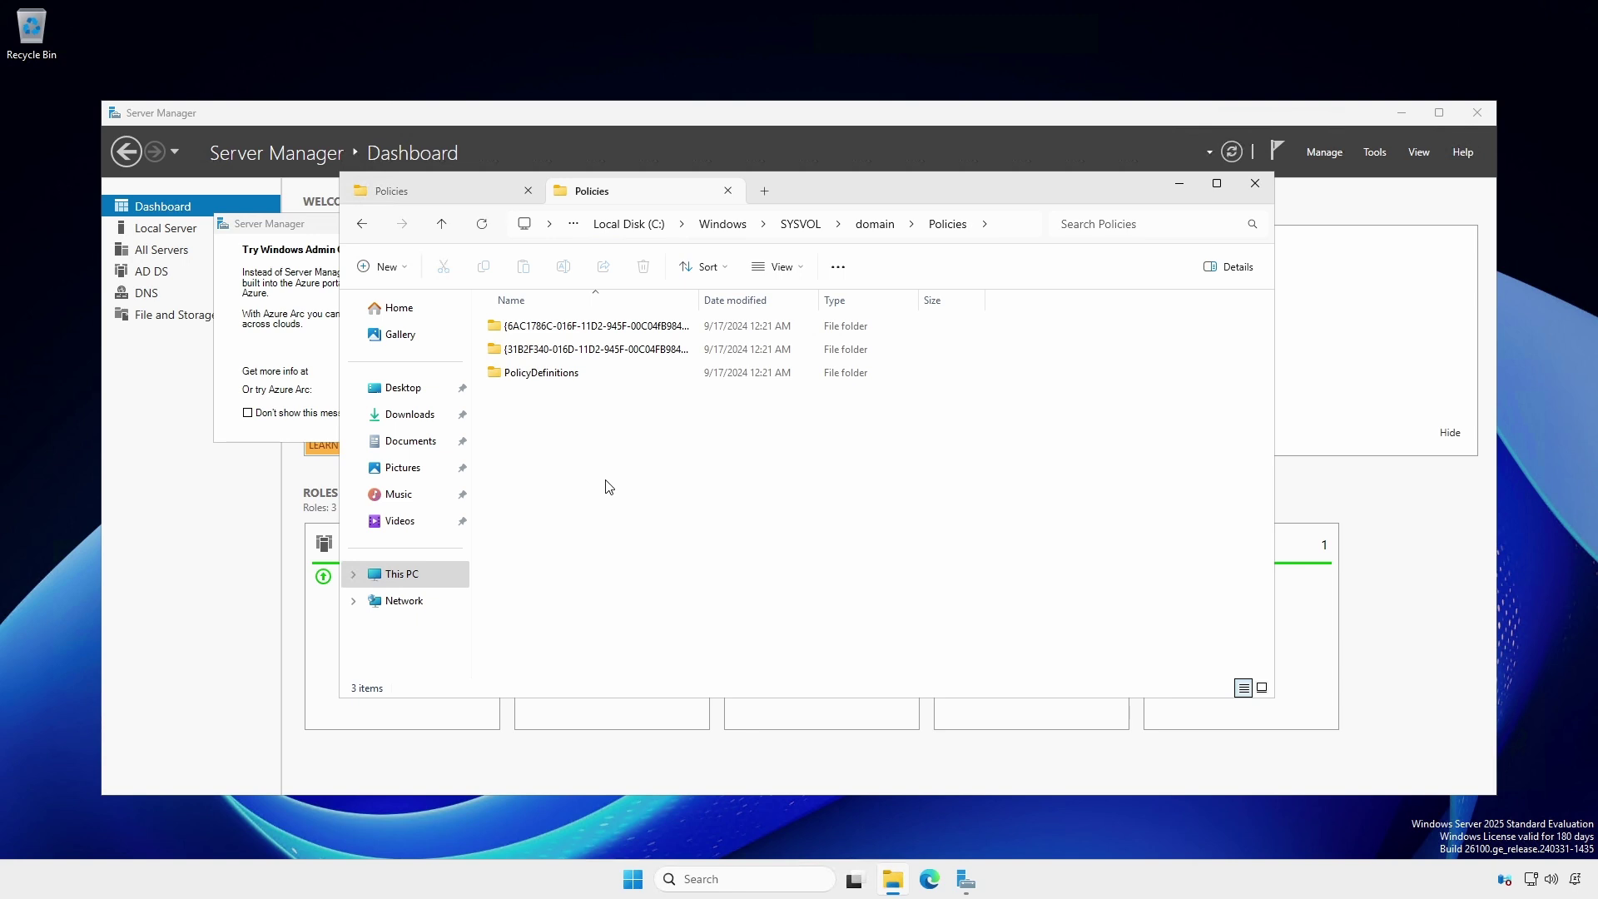
- Close File Explorer, open a PowerShell terminal, and run Get-ADForest
{"action": "left_click", "coordinate": [1255, 183]}
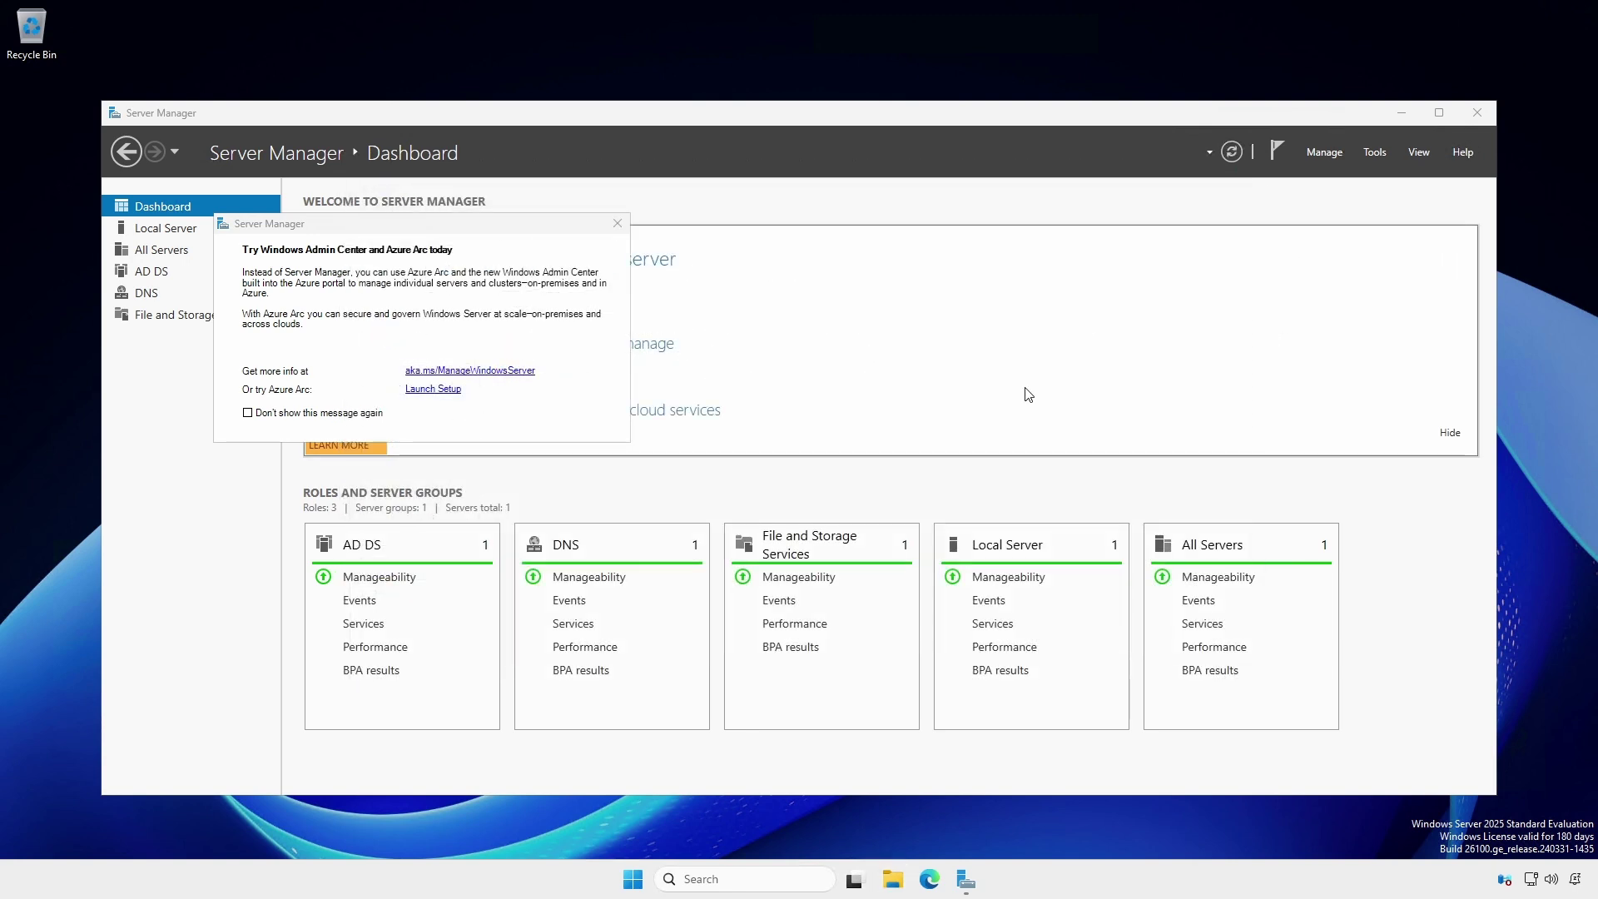
{"action": "right_click", "coordinate": [641, 880]}
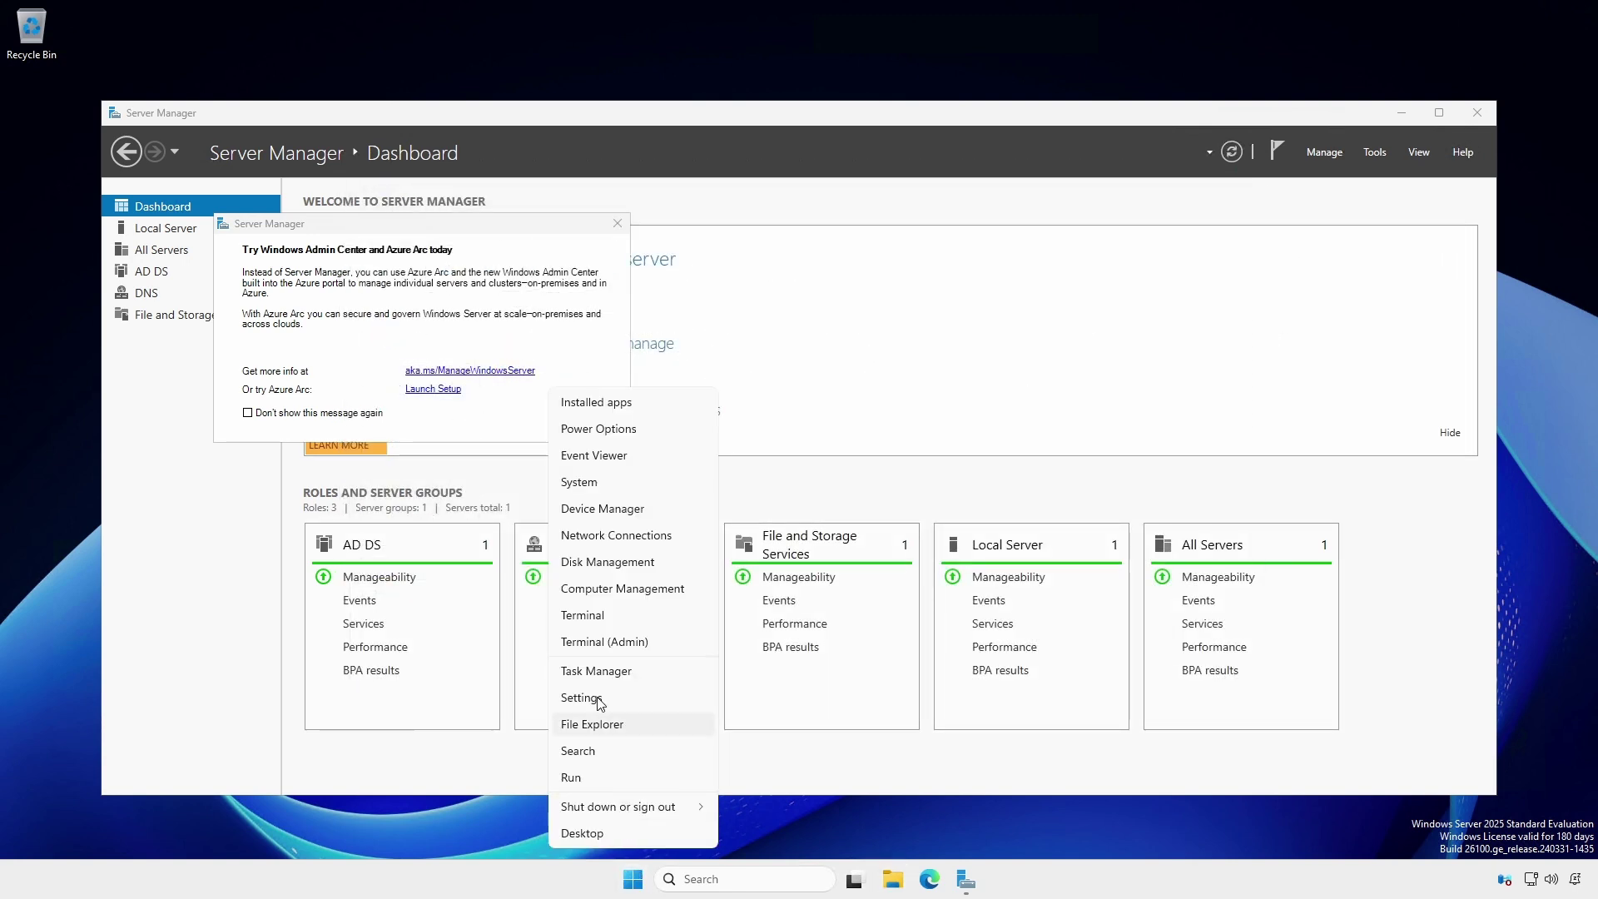
{"action": "left_click", "coordinate": [598, 618]}
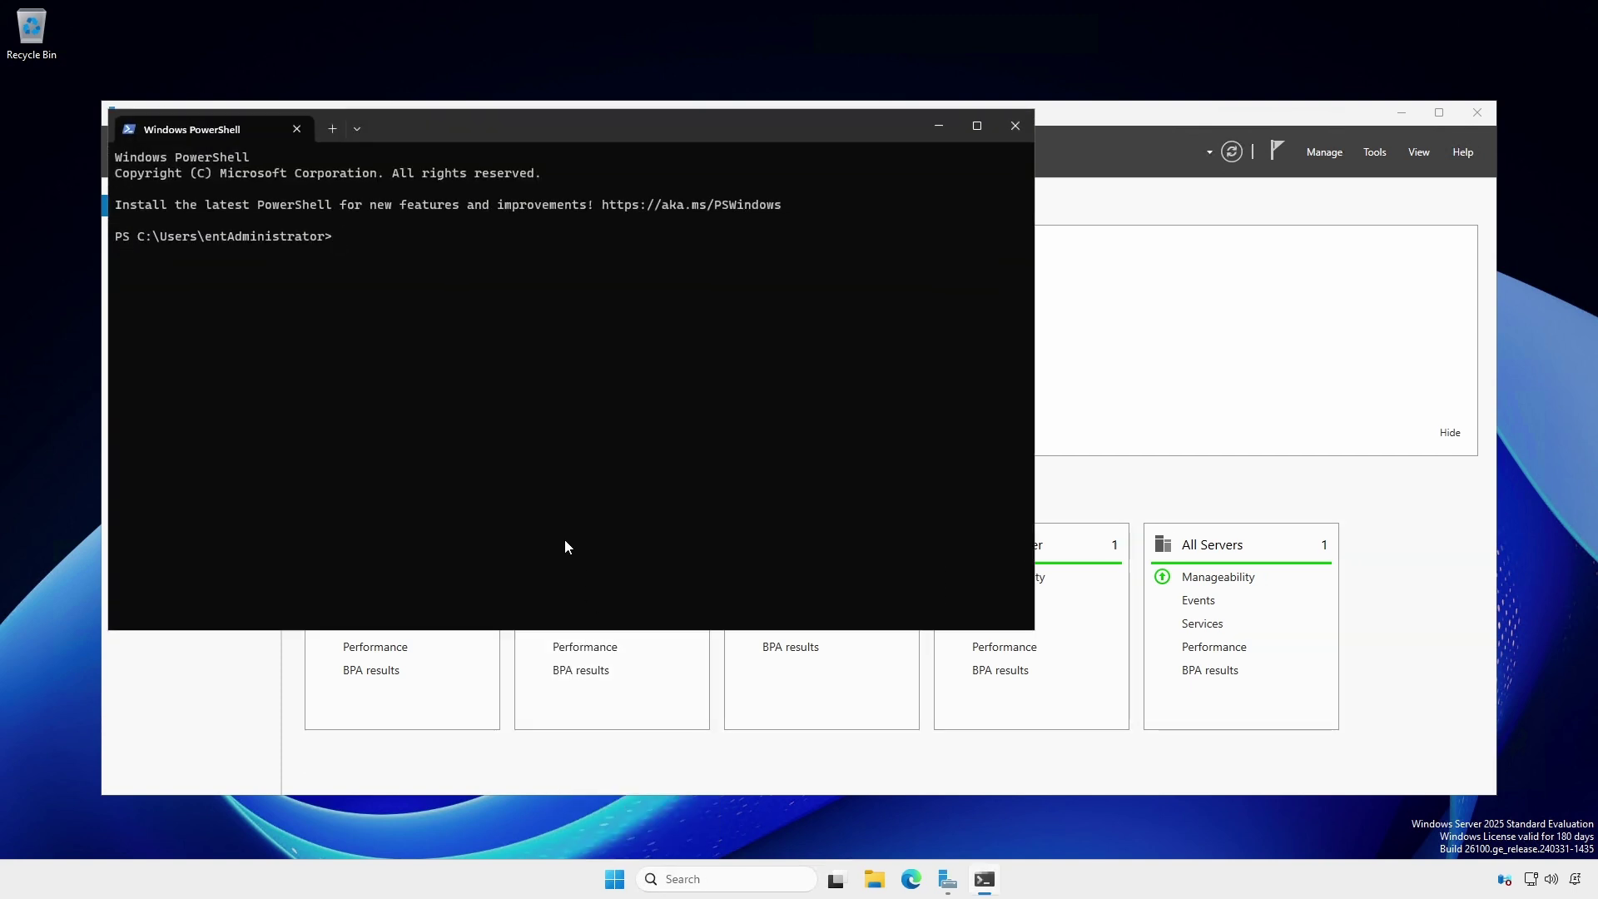
{"action": "type", "text": "Get-ADForest"}
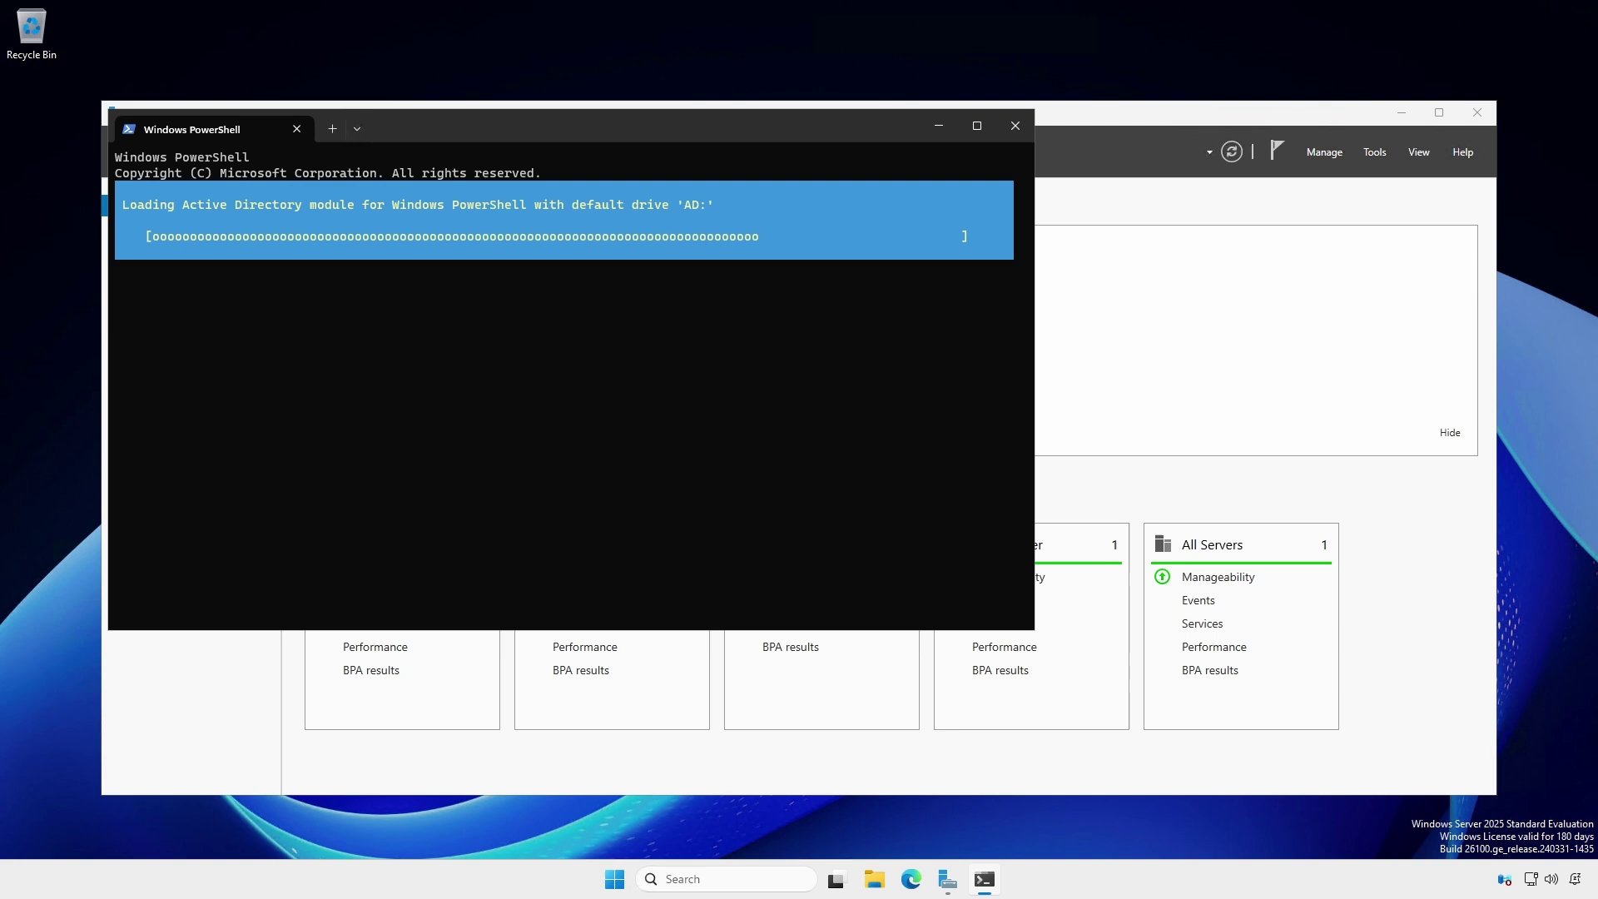
- Run Get-ADDomain in a second tab, confirming HT-DC1 and ht-dc2 as replica directory servers
{"action": "left_click", "coordinate": [332, 136]}
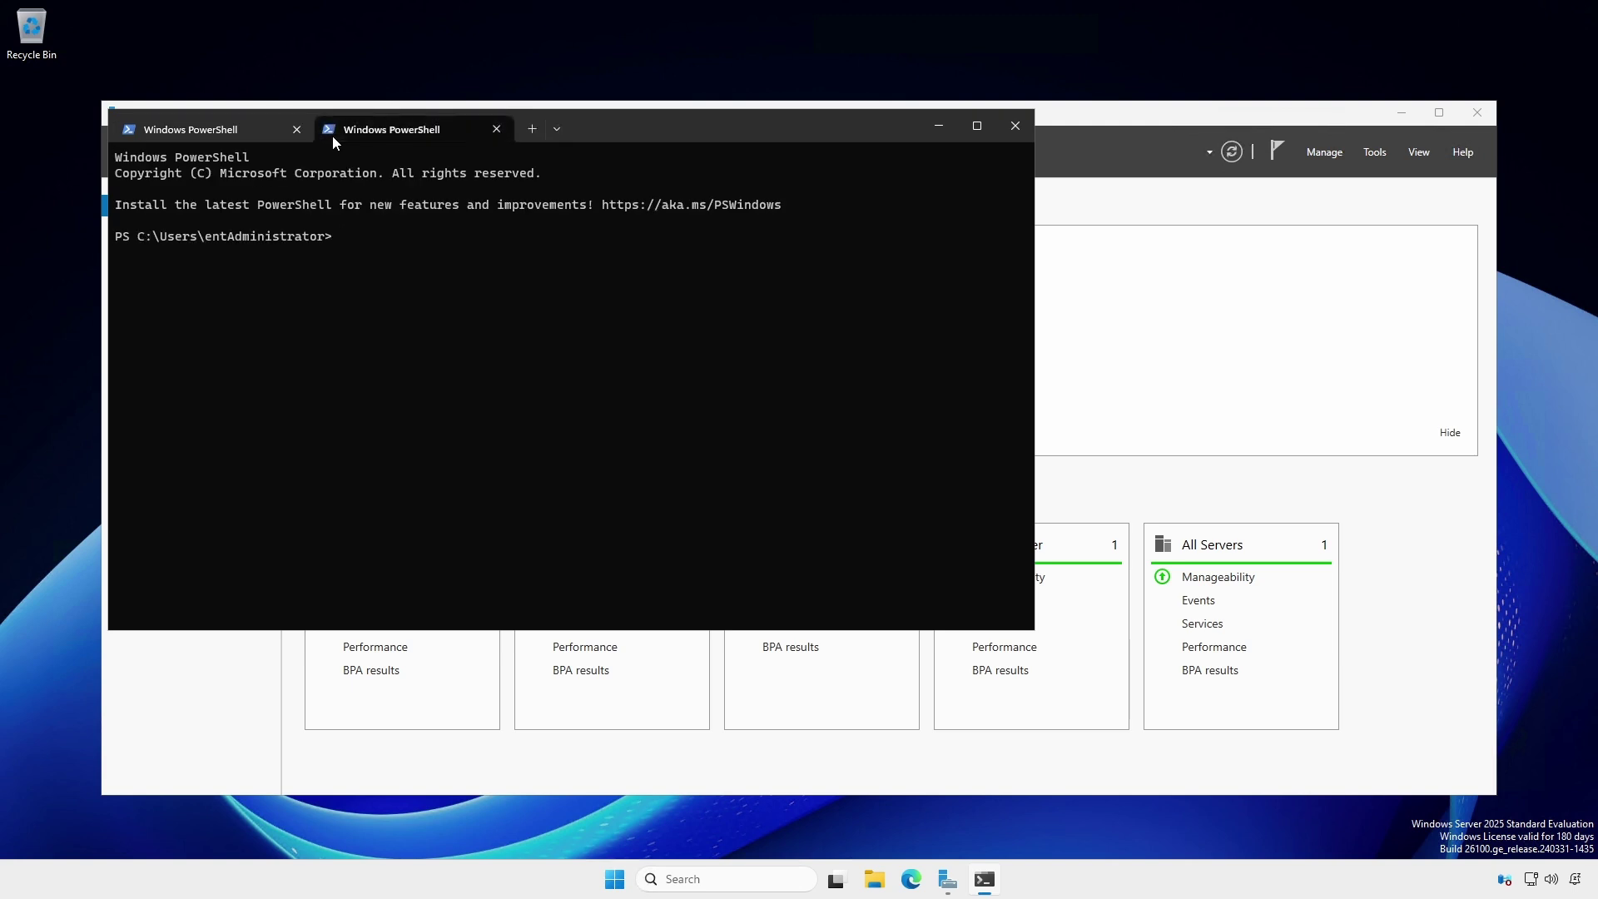
{"action": "type", "text": "Get-ADDomain"}
{"action": "key", "text": "Return"}
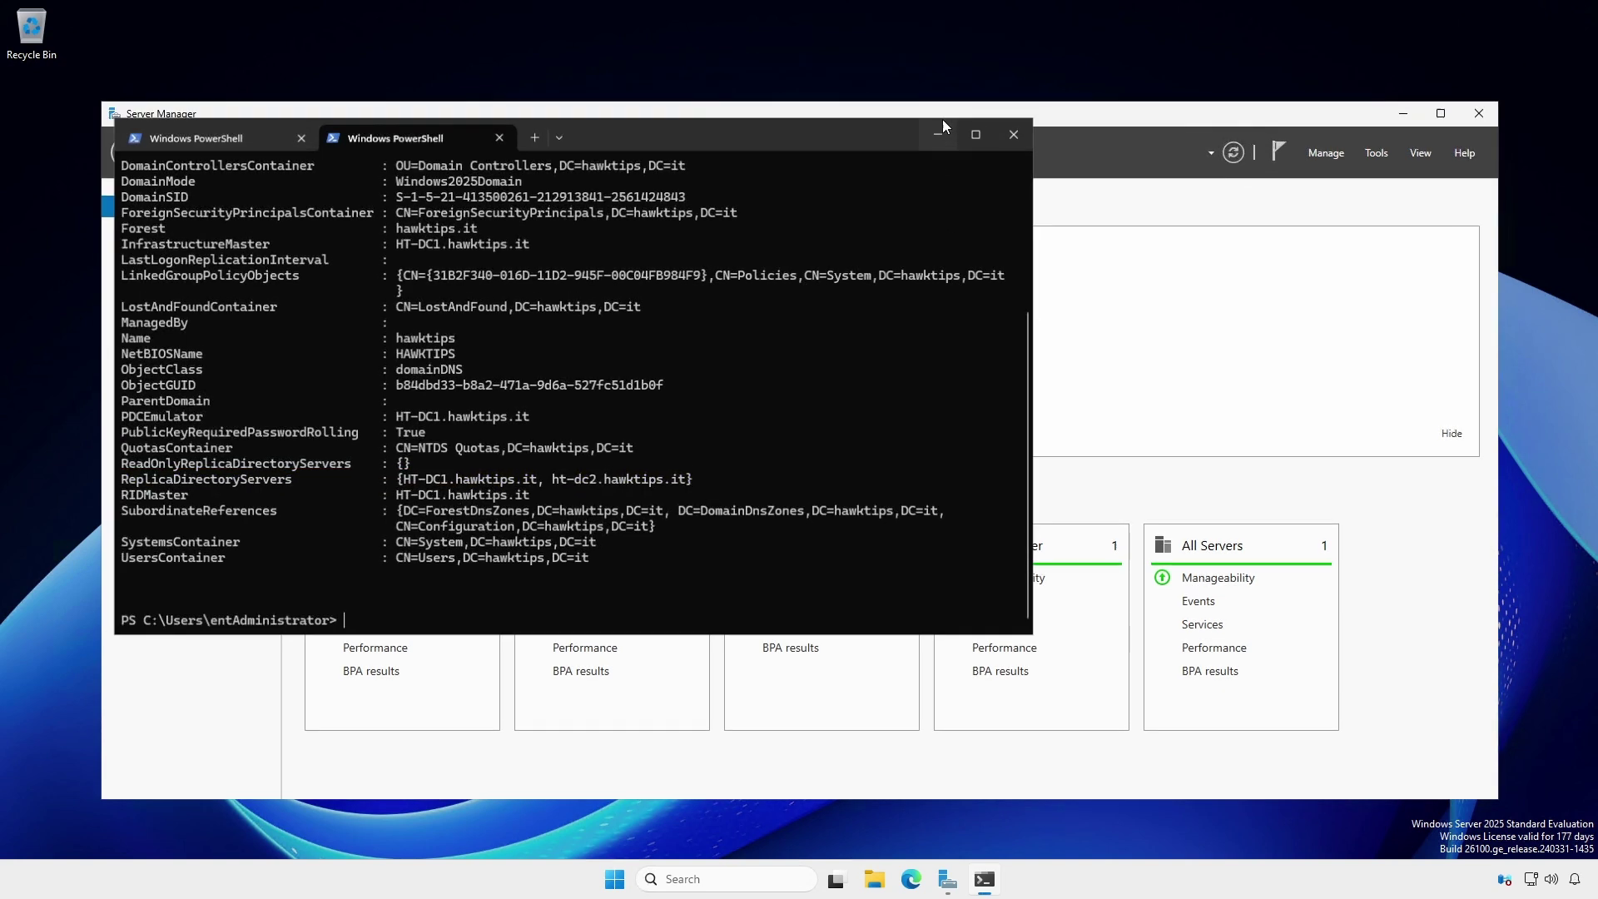
- Open the Ethernet adapter's TCP/IPv4 properties, showing preferred DNS 10.94.9.2 and alternate 127.0.0.1
{"action": "left_click", "coordinate": [940, 121]}
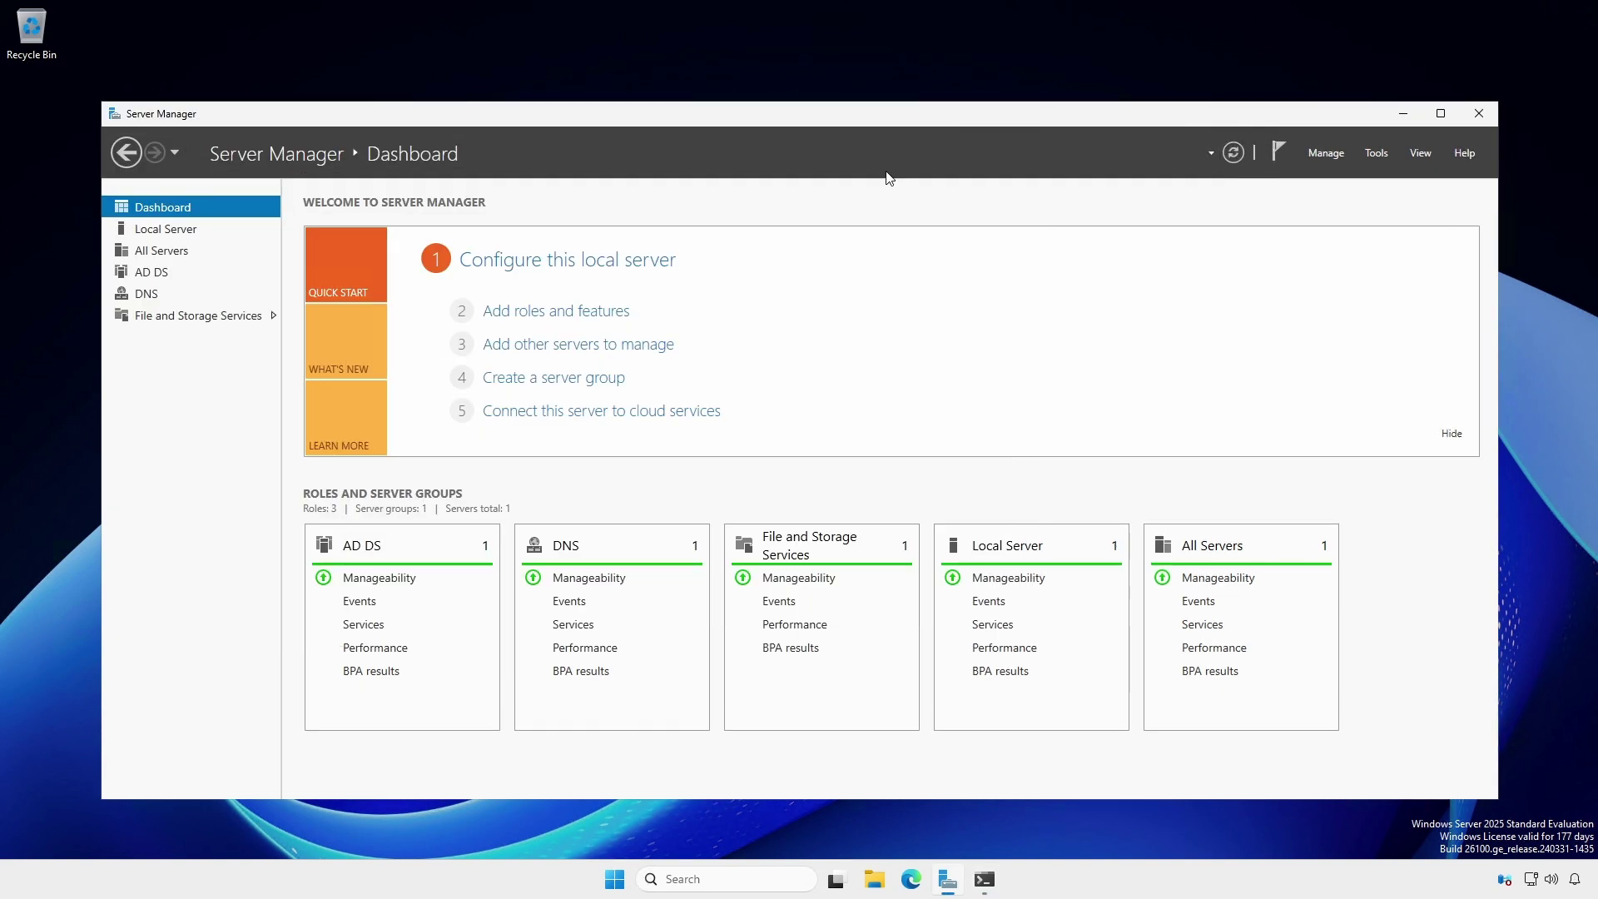
{"action": "left_click", "coordinate": [161, 235]}
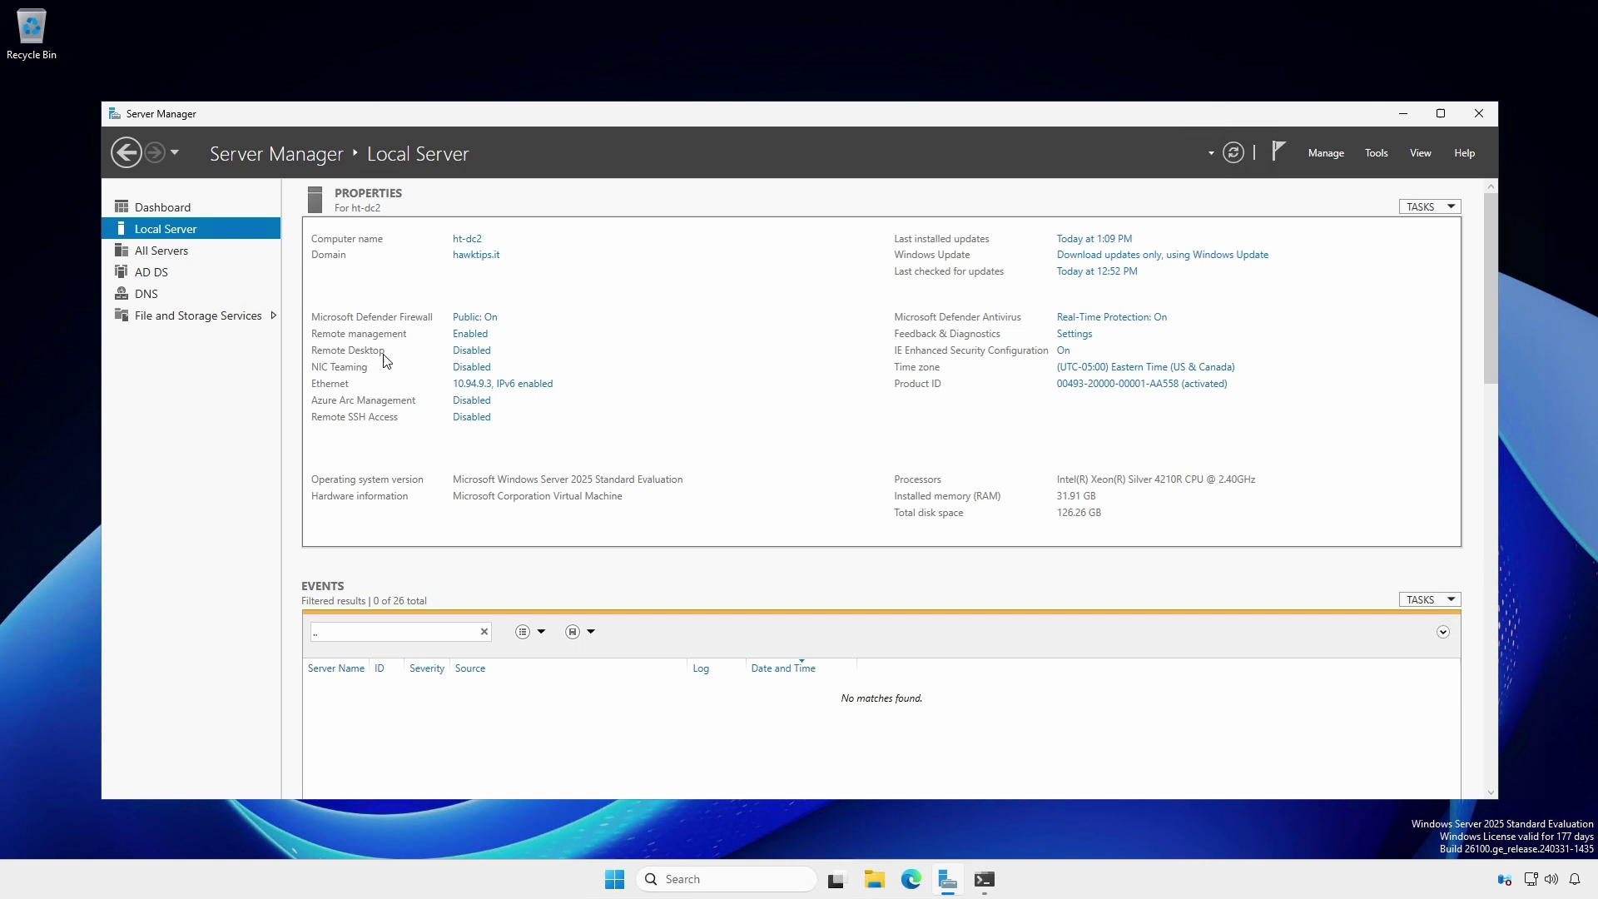
{"action": "left_click", "coordinate": [473, 386]}
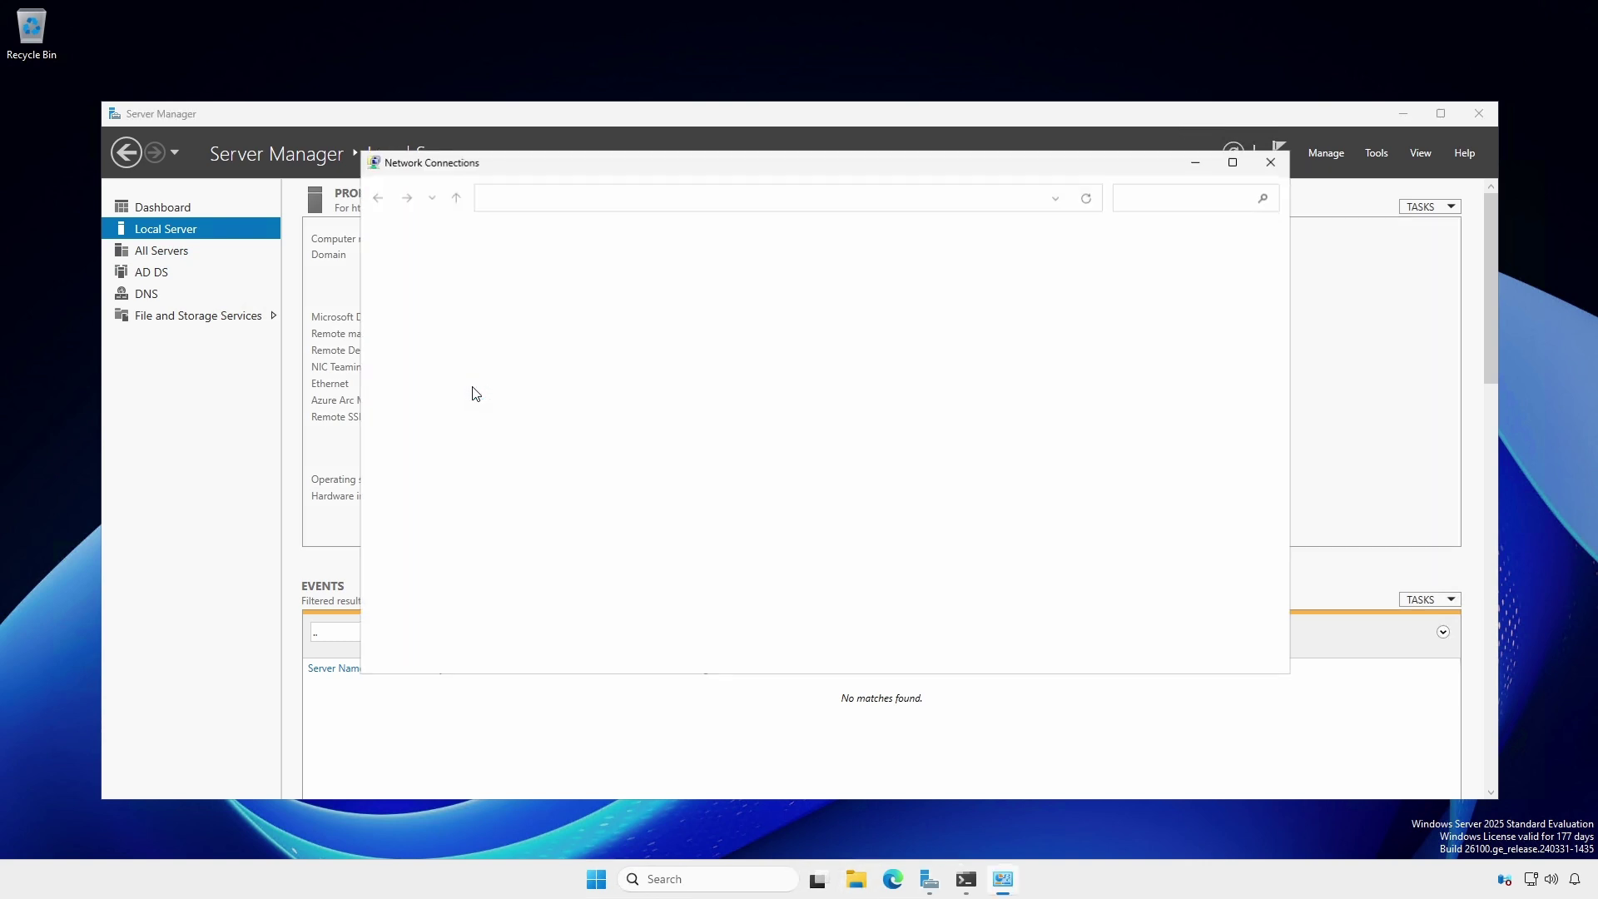
{"action": "right_click", "coordinate": [423, 268]}
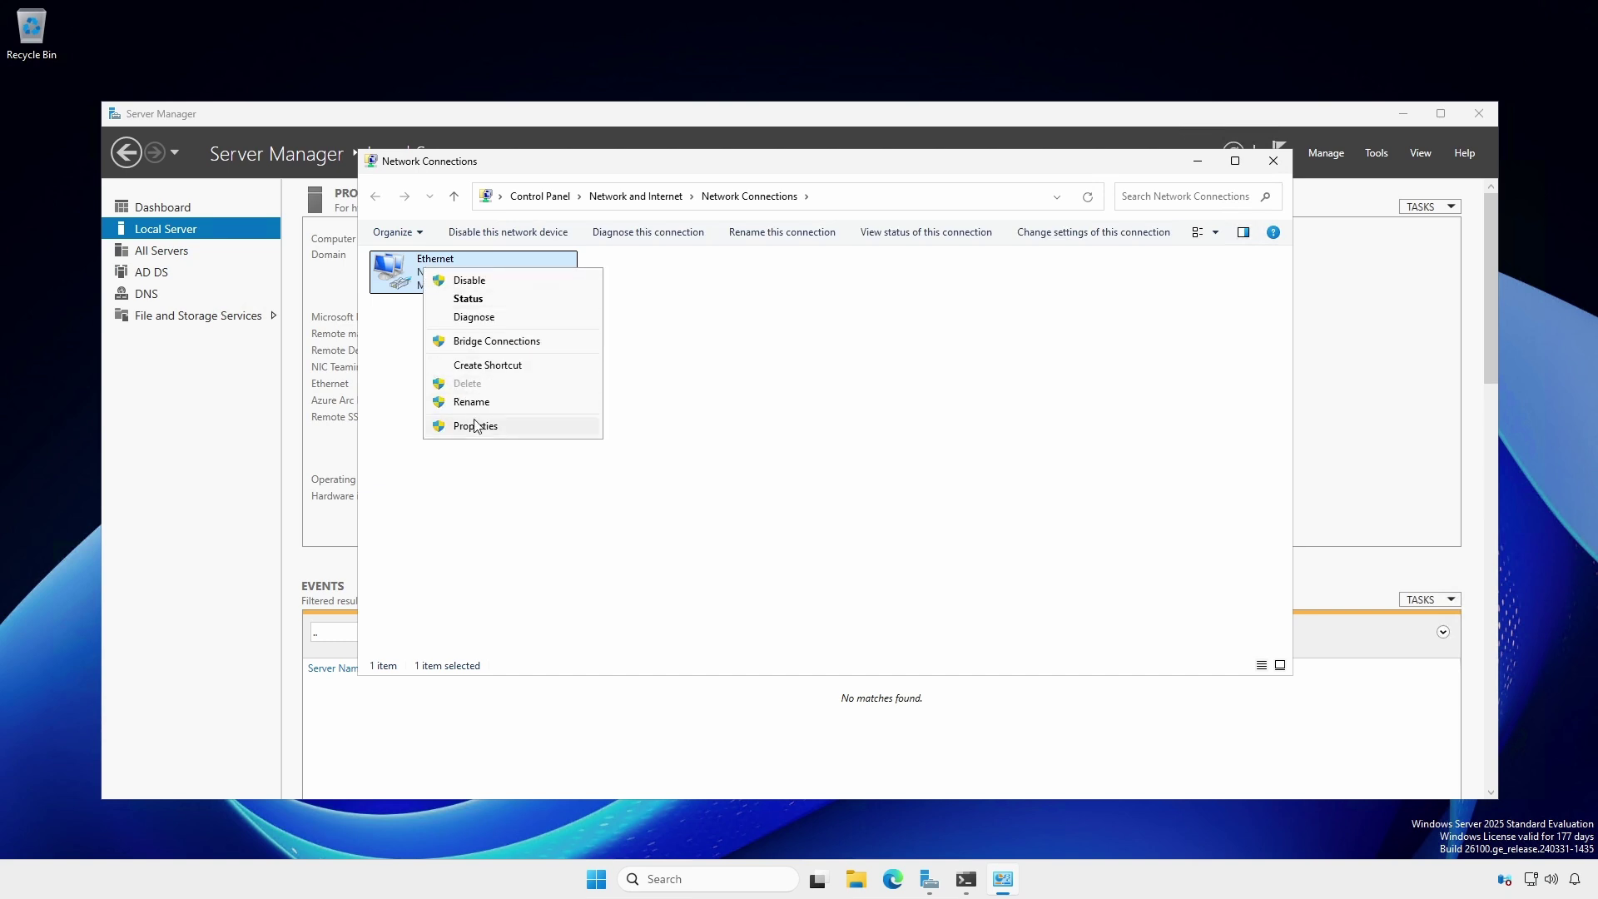
{"action": "left_click", "coordinate": [475, 425]}
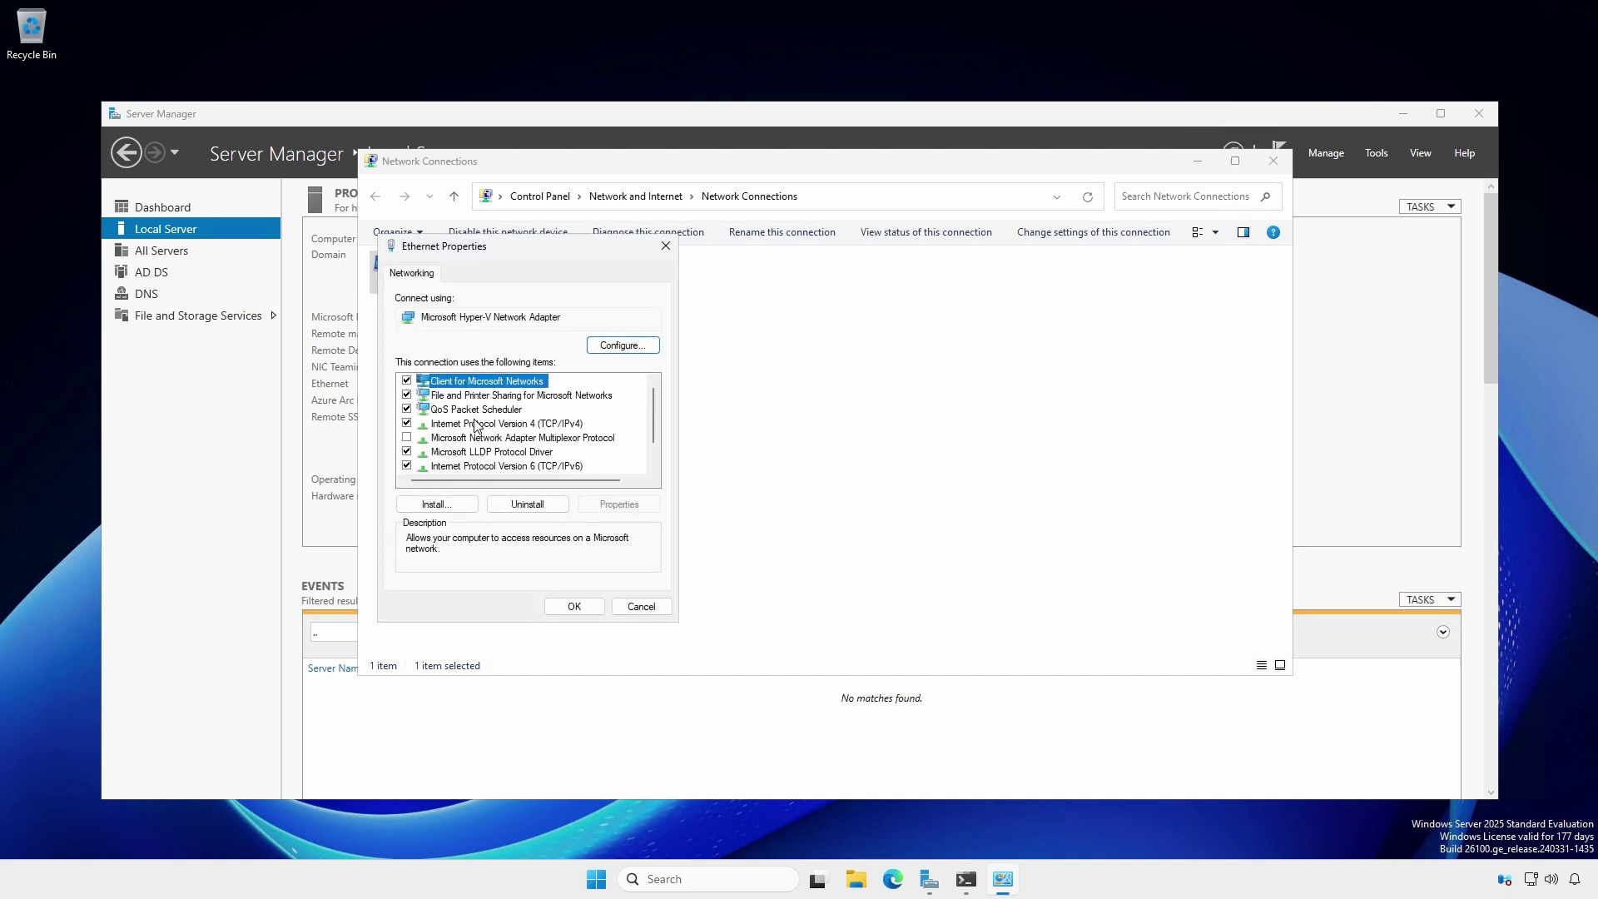
{"action": "left_click", "coordinate": [477, 426]}
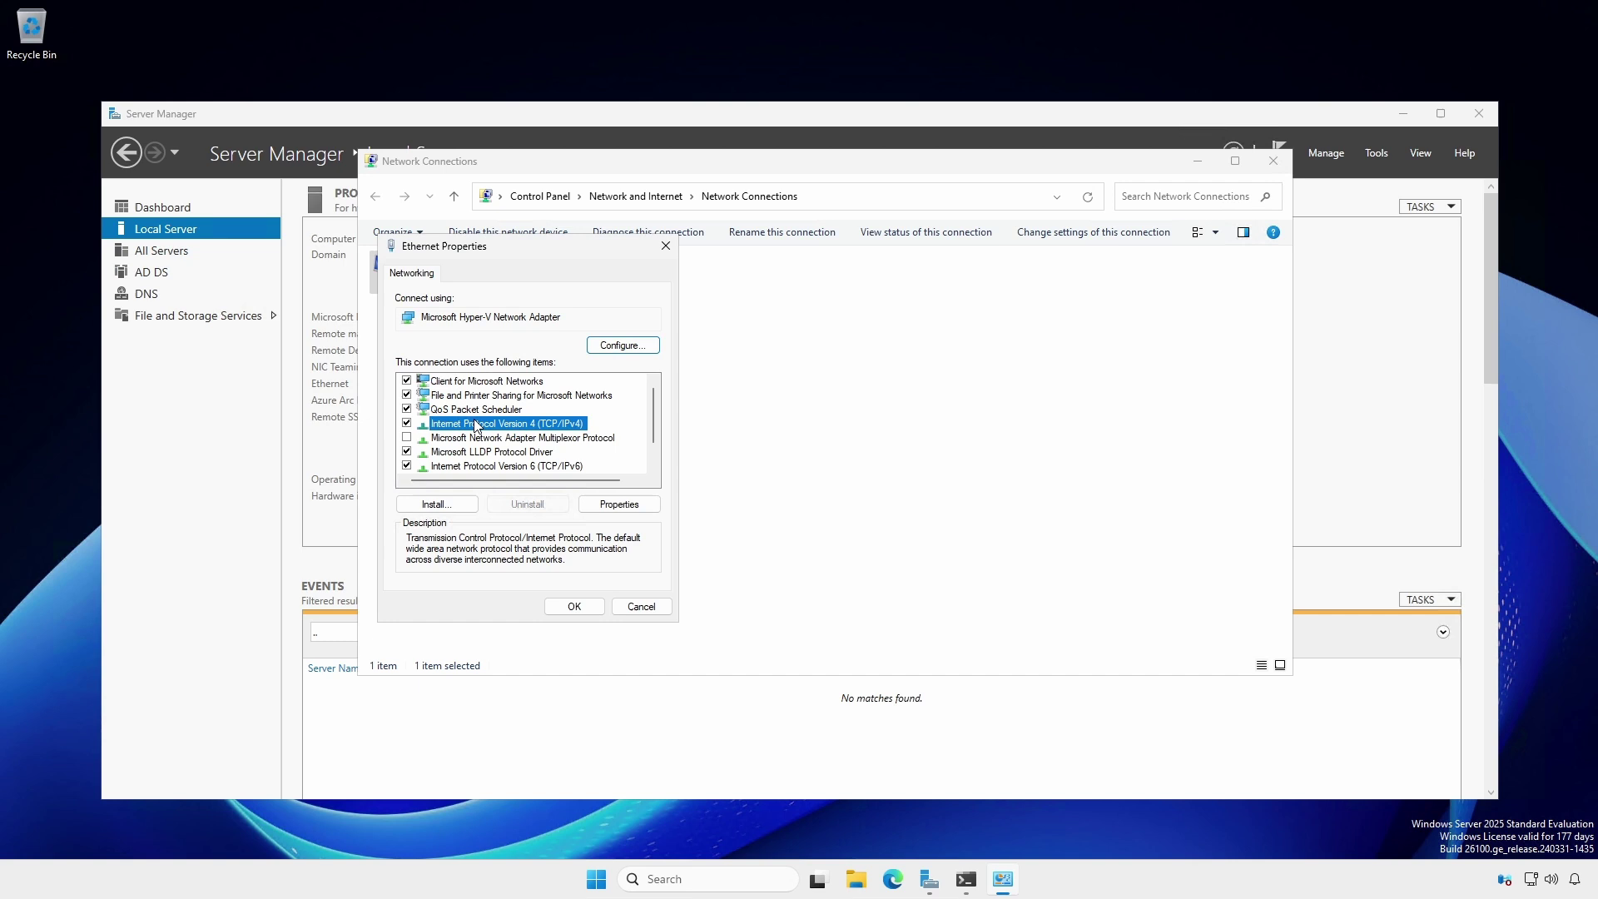
{"action": "left_click", "coordinate": [608, 504]}
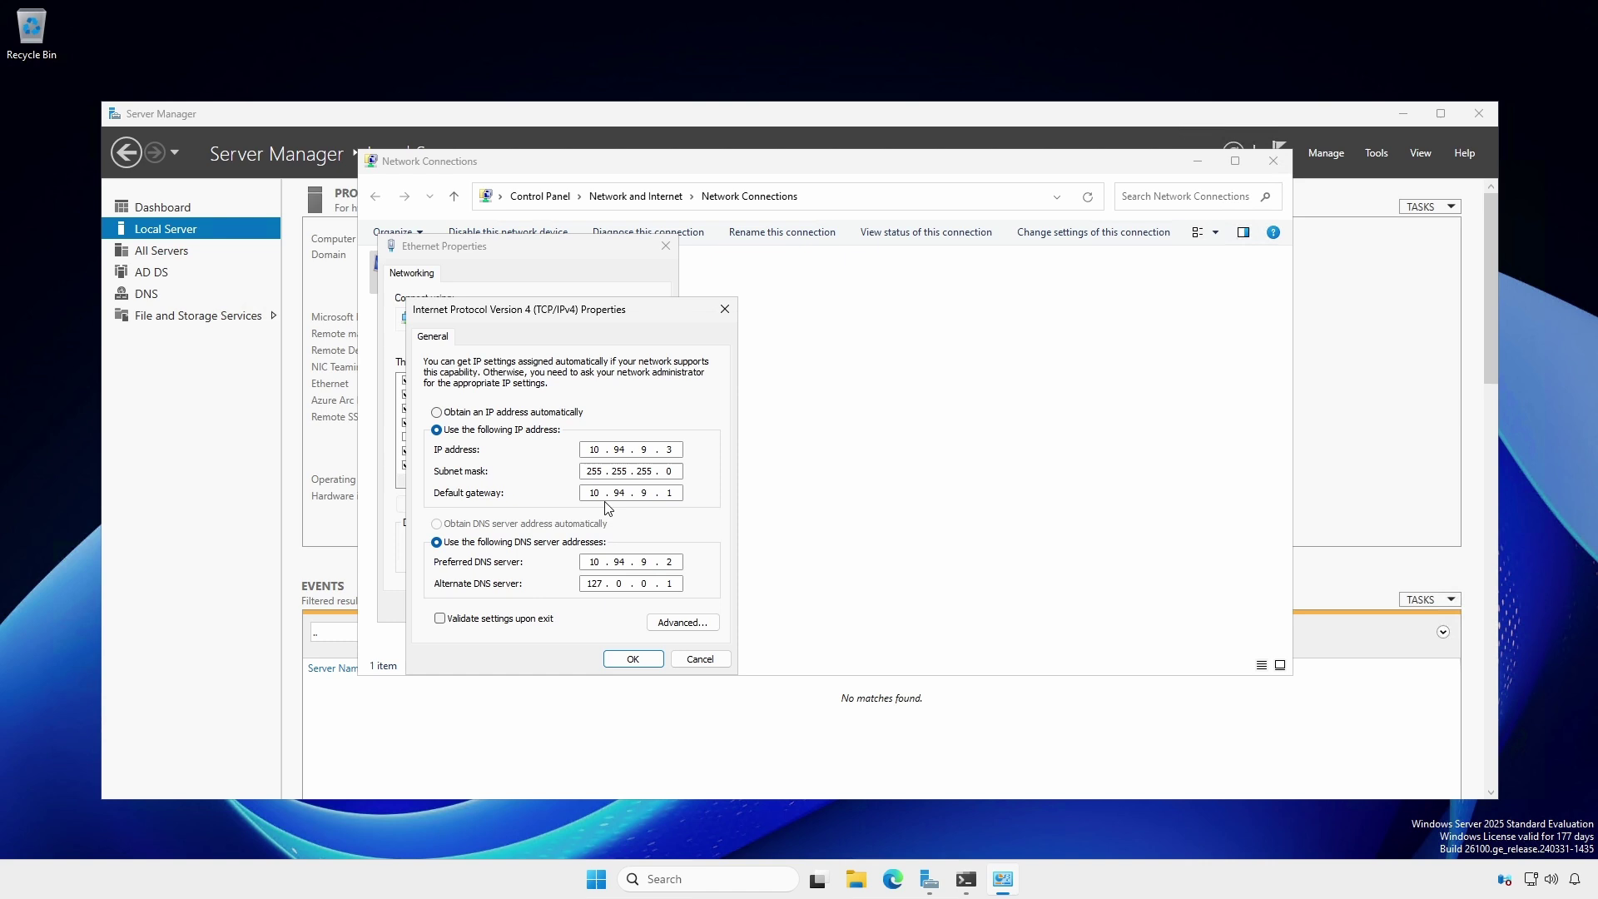
- In the advanced DNS settings, move 10.94.9.2 below 127.0.0.1 and apply the change
{"action": "left_click", "coordinate": [695, 626]}
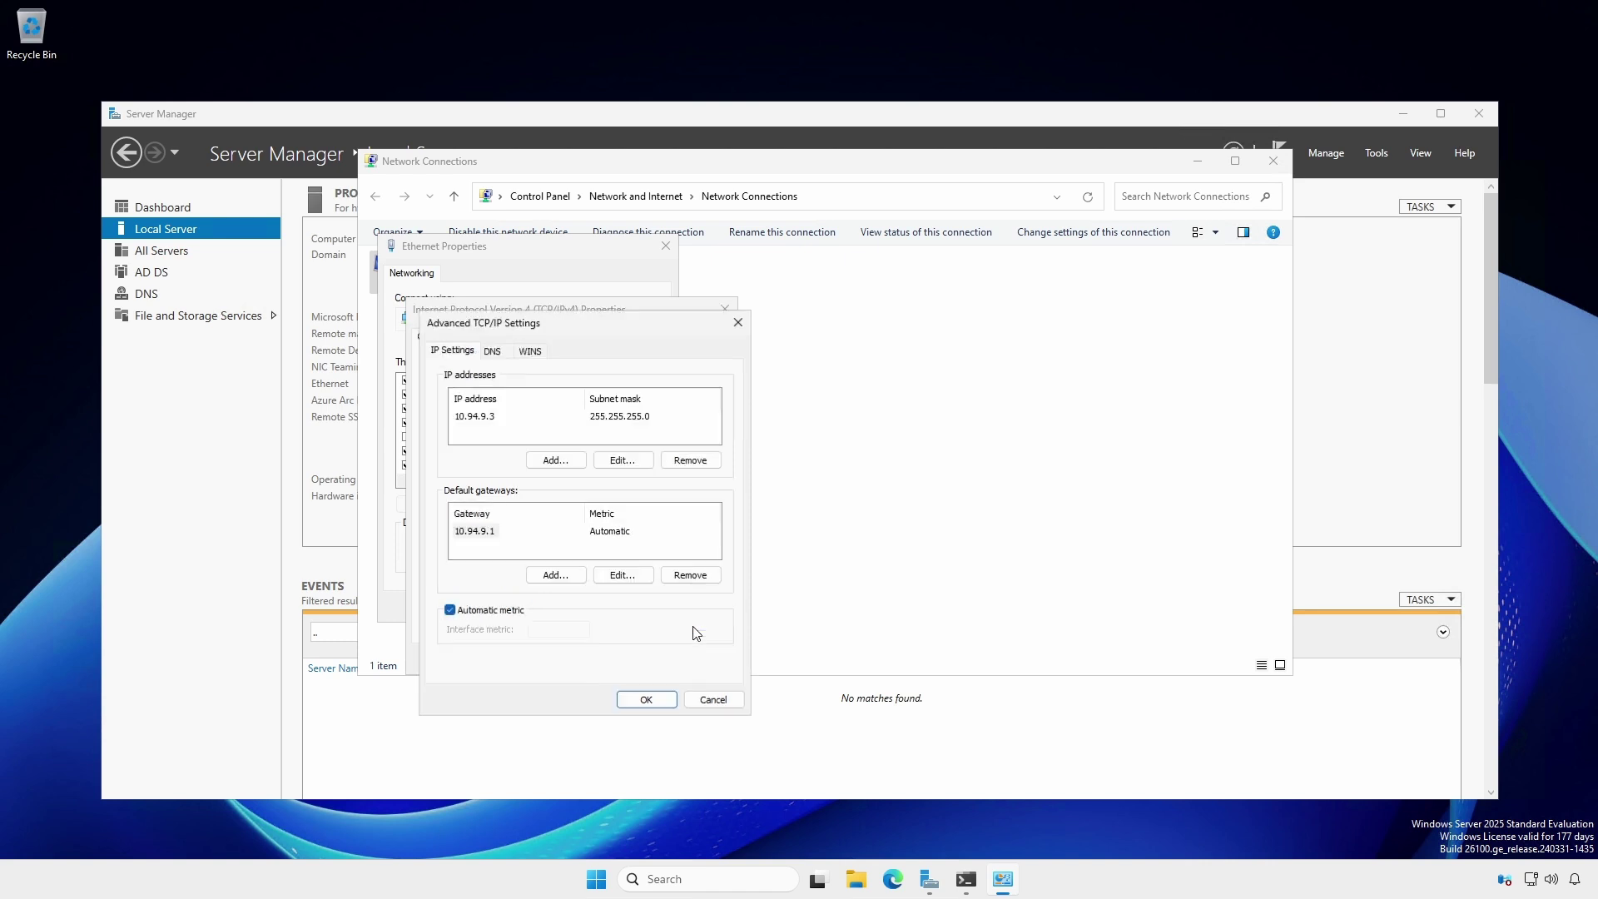
{"action": "left_click", "coordinate": [497, 357]}
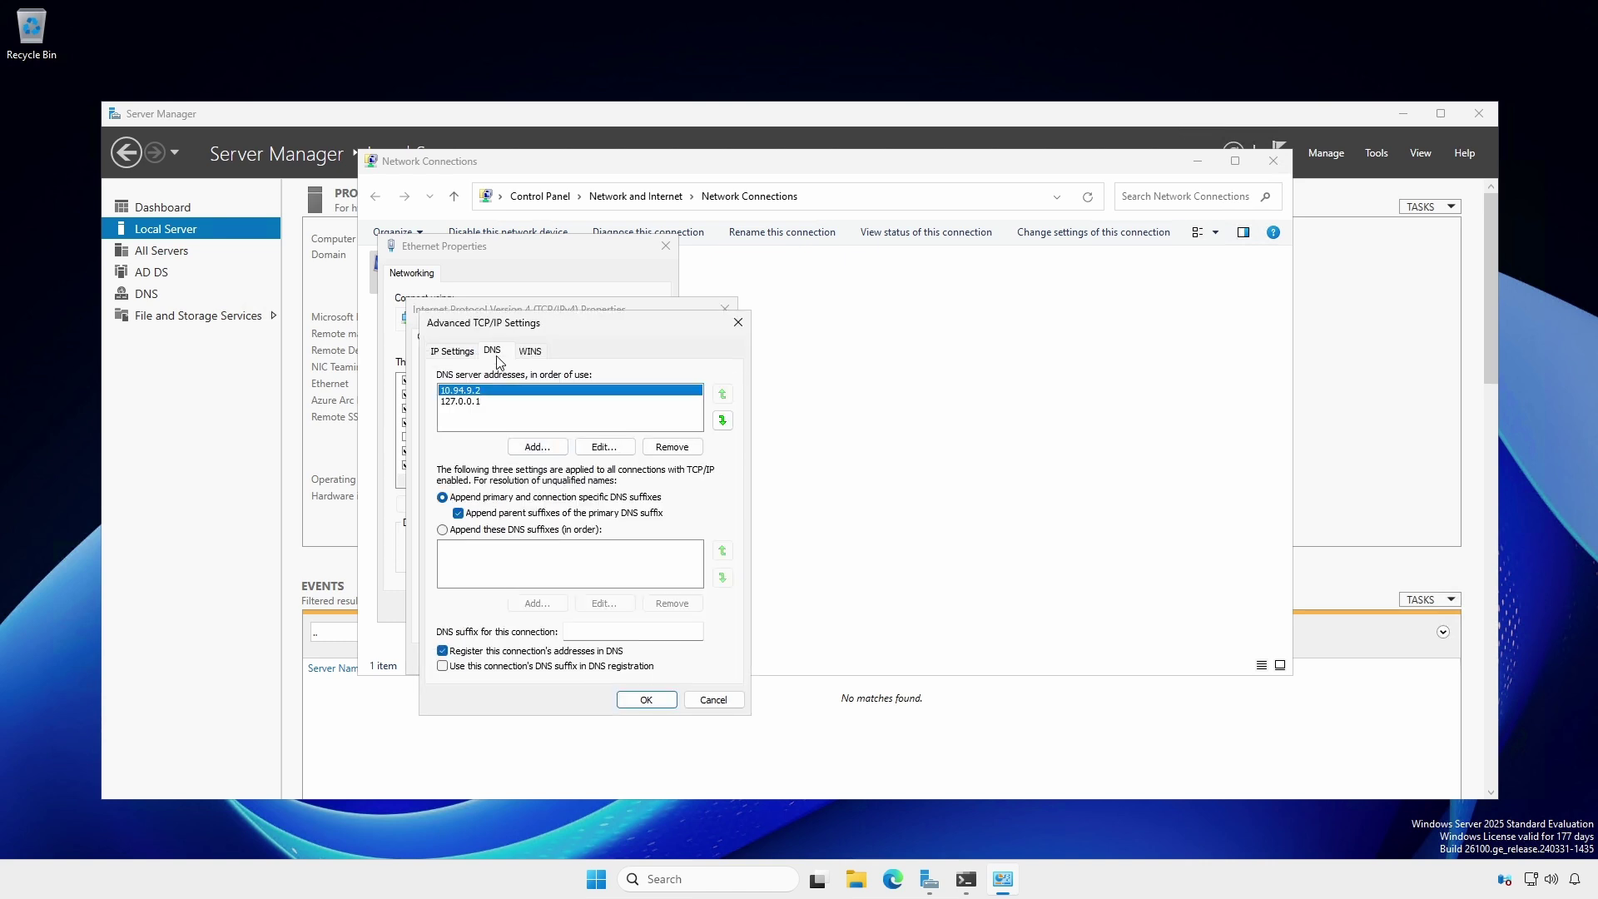
{"action": "left_click", "coordinate": [722, 422]}
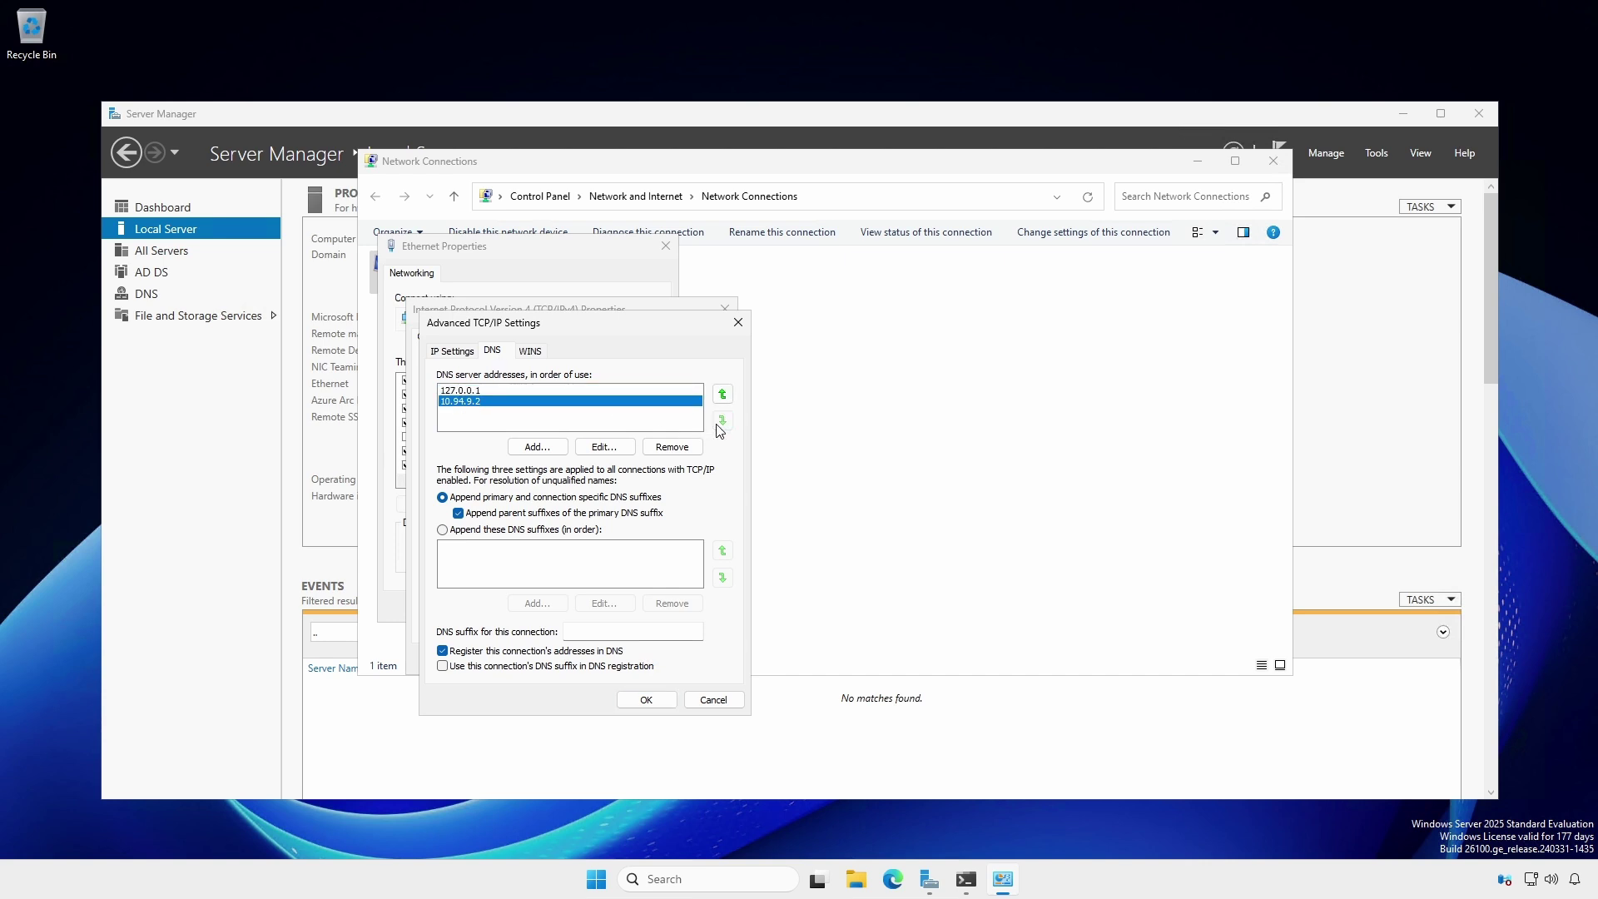
{"action": "left_click", "coordinate": [661, 699]}
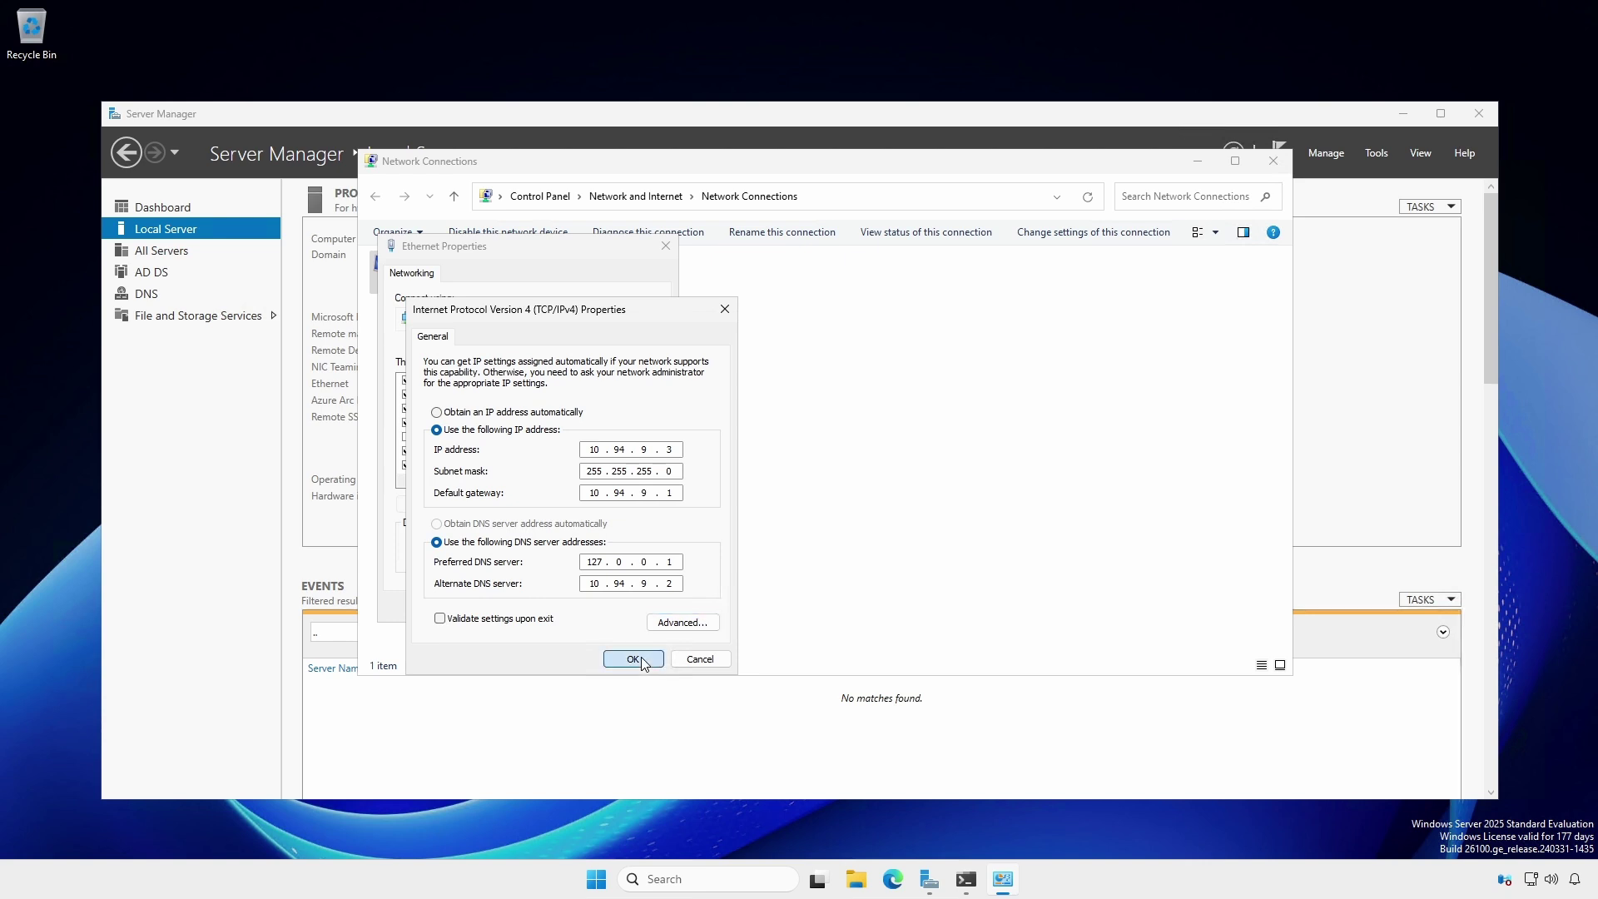
{"action": "left_click", "coordinate": [634, 659]}
{"action": "left_click", "coordinate": [573, 607]}
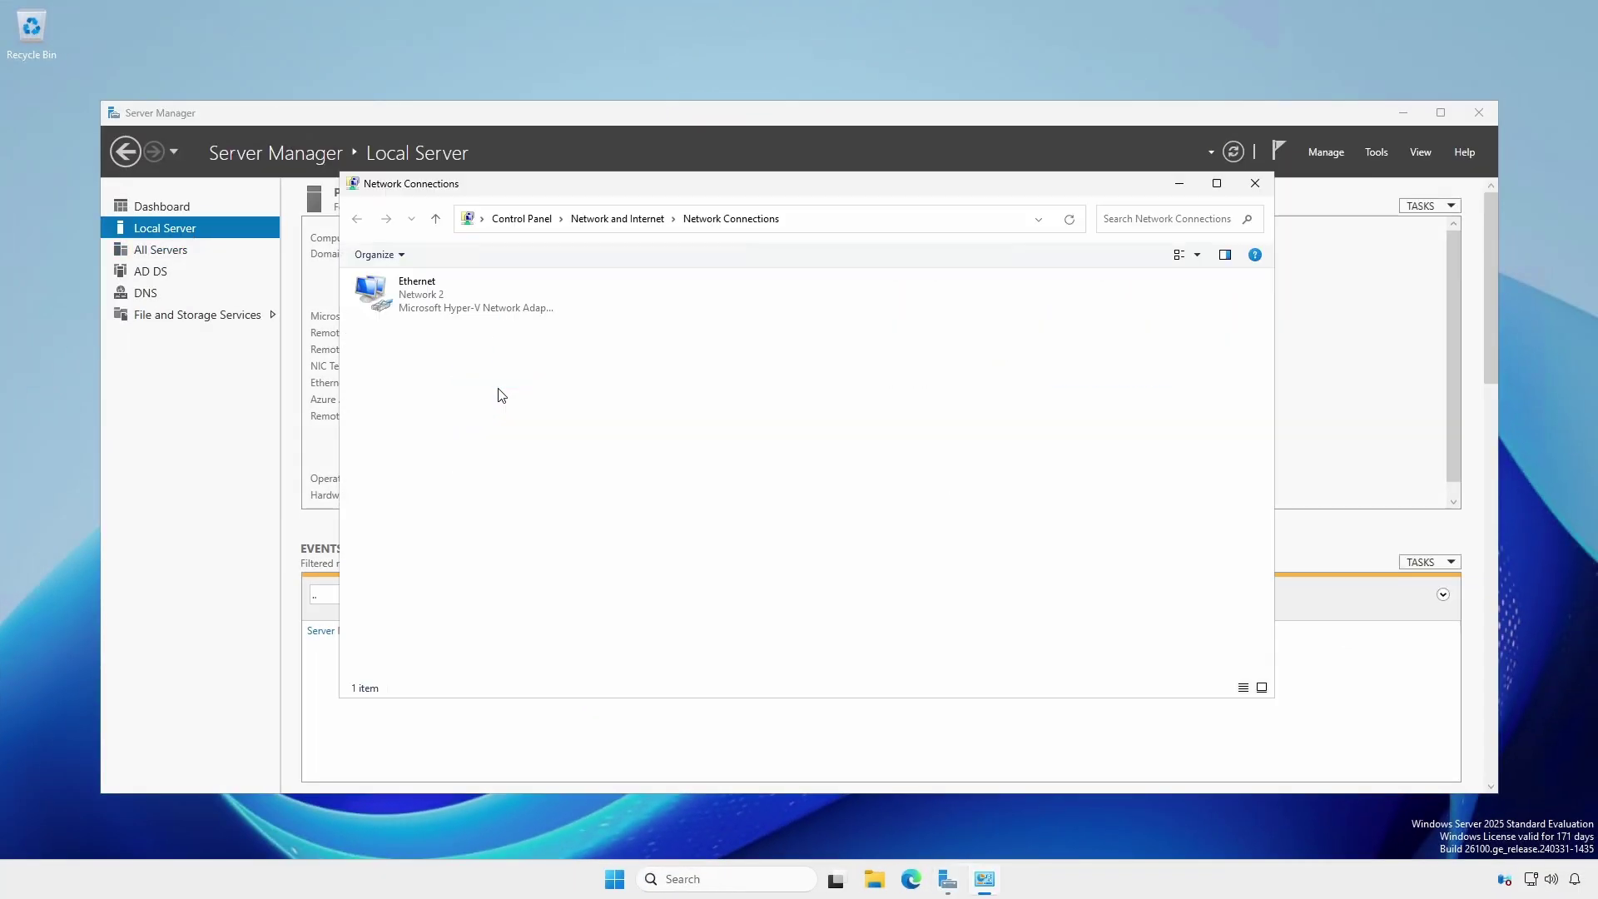
- Set HT-DC1's IPv4 DNS to 127.0.0.1 preferred, 10.94.9.3 alternate, then close the network windows
{"action": "right_click", "coordinate": [411, 286]}
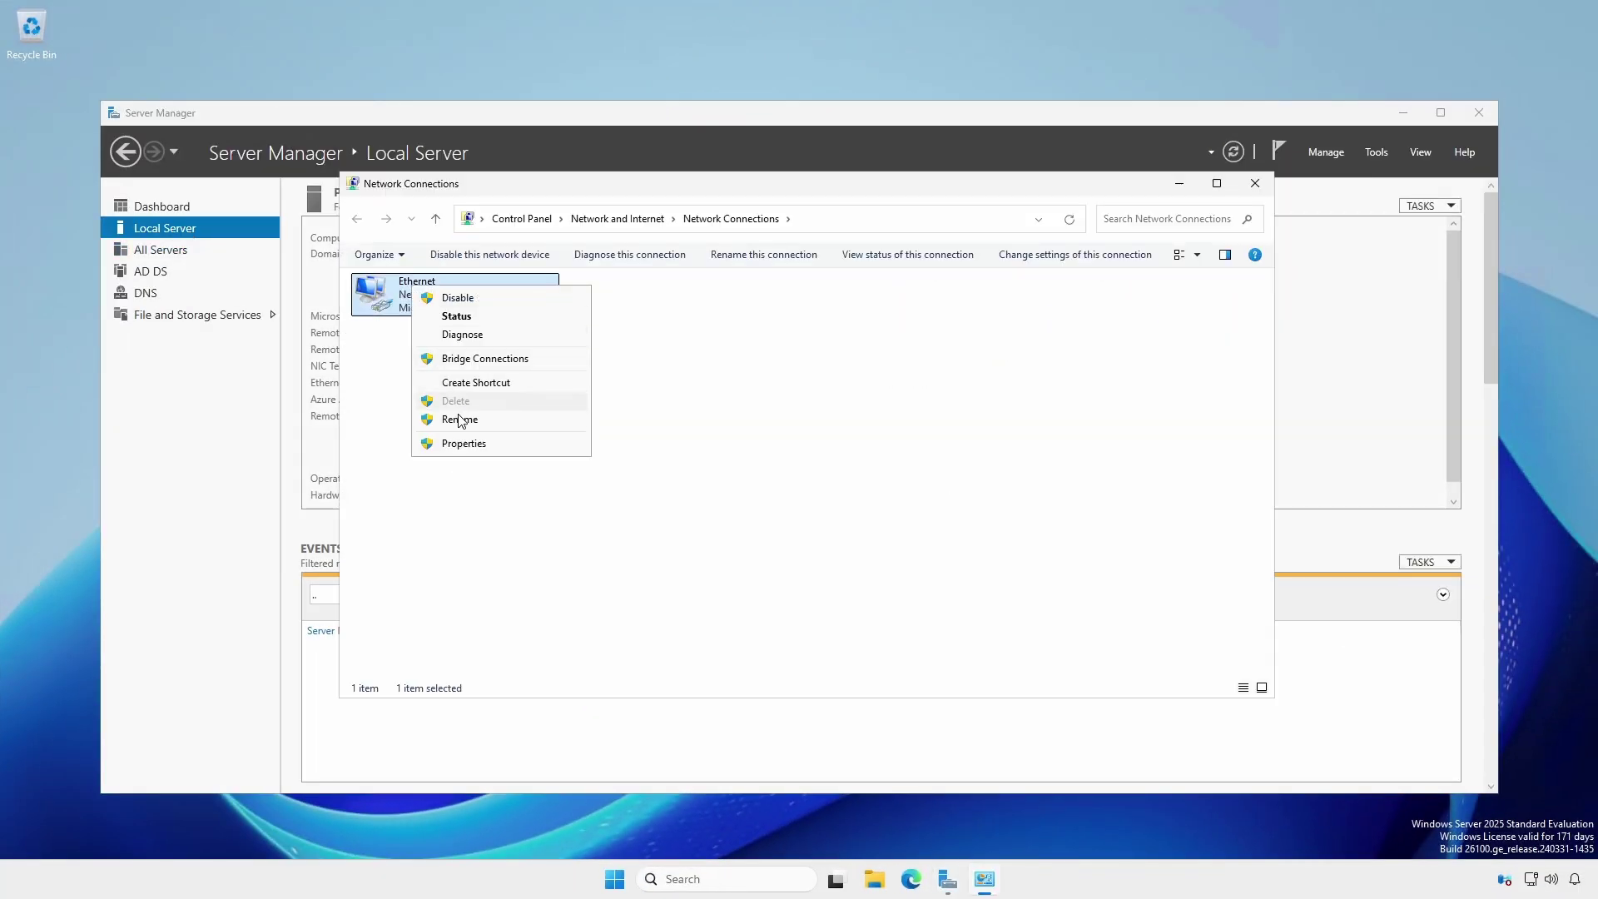
{"action": "left_click", "coordinate": [469, 444]}
{"action": "left_click", "coordinate": [469, 447]}
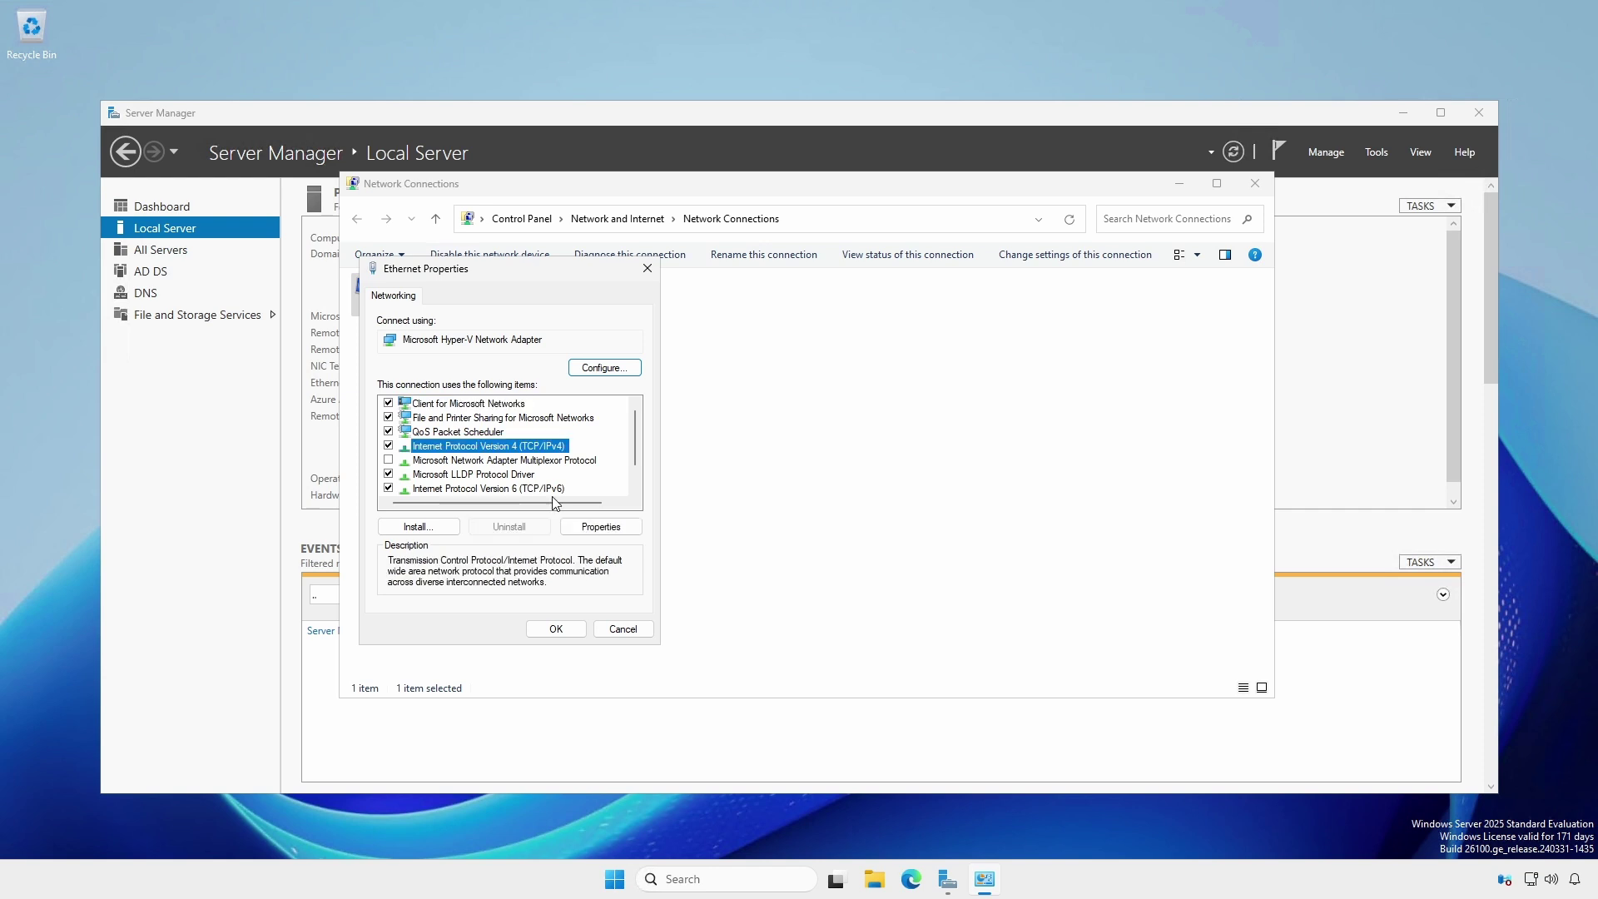
{"action": "left_click", "coordinate": [582, 528]}
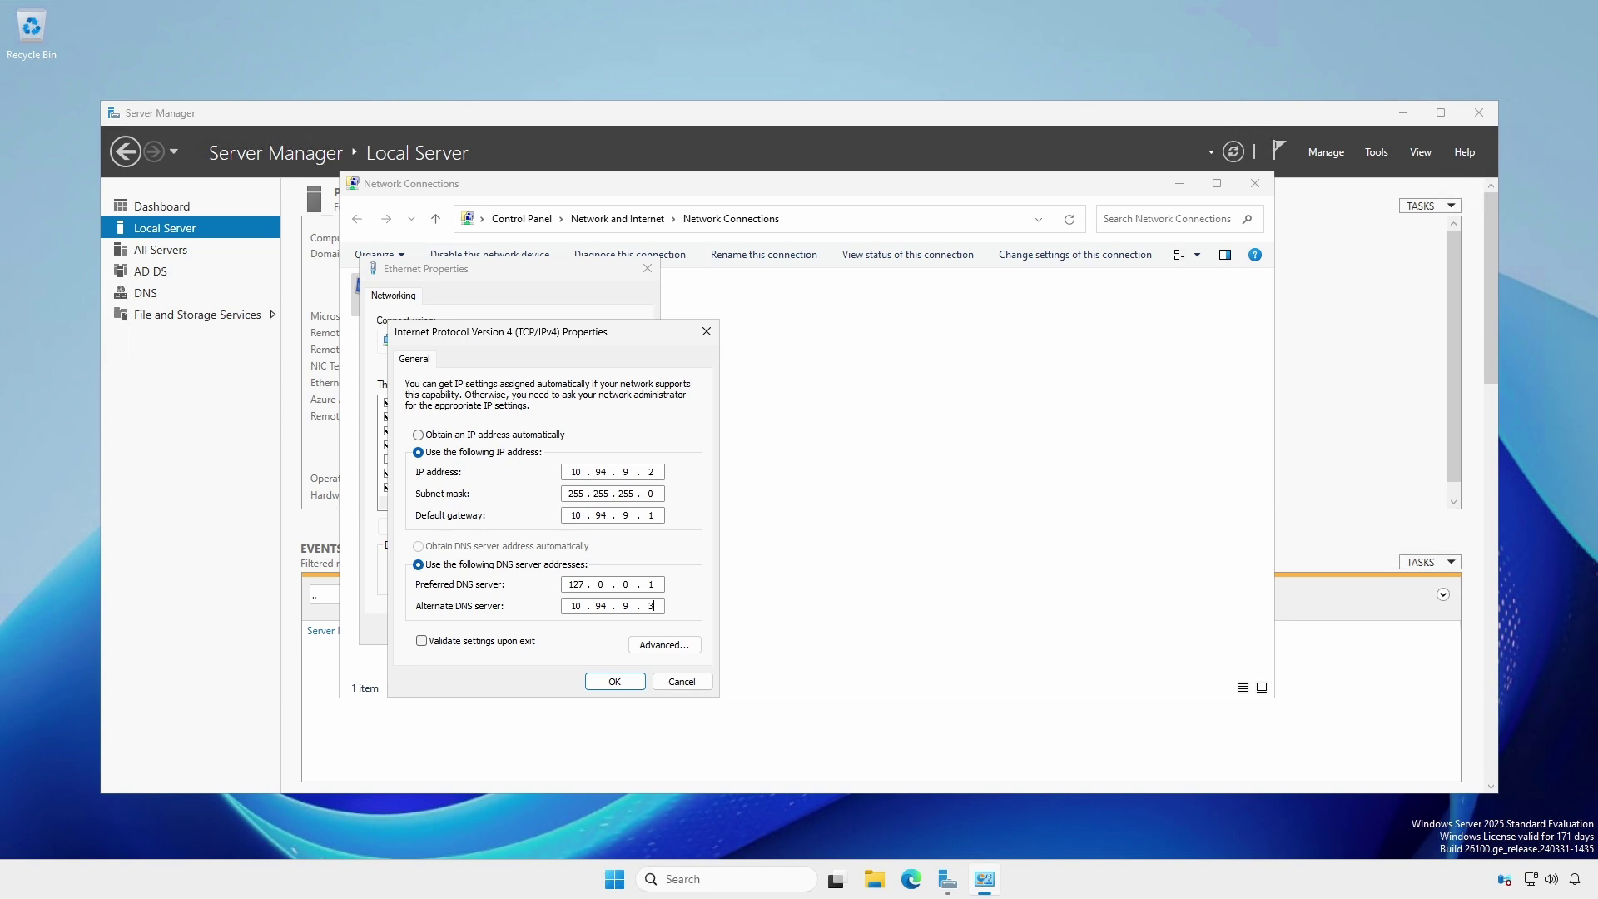
{"action": "left_click", "coordinate": [615, 682]}
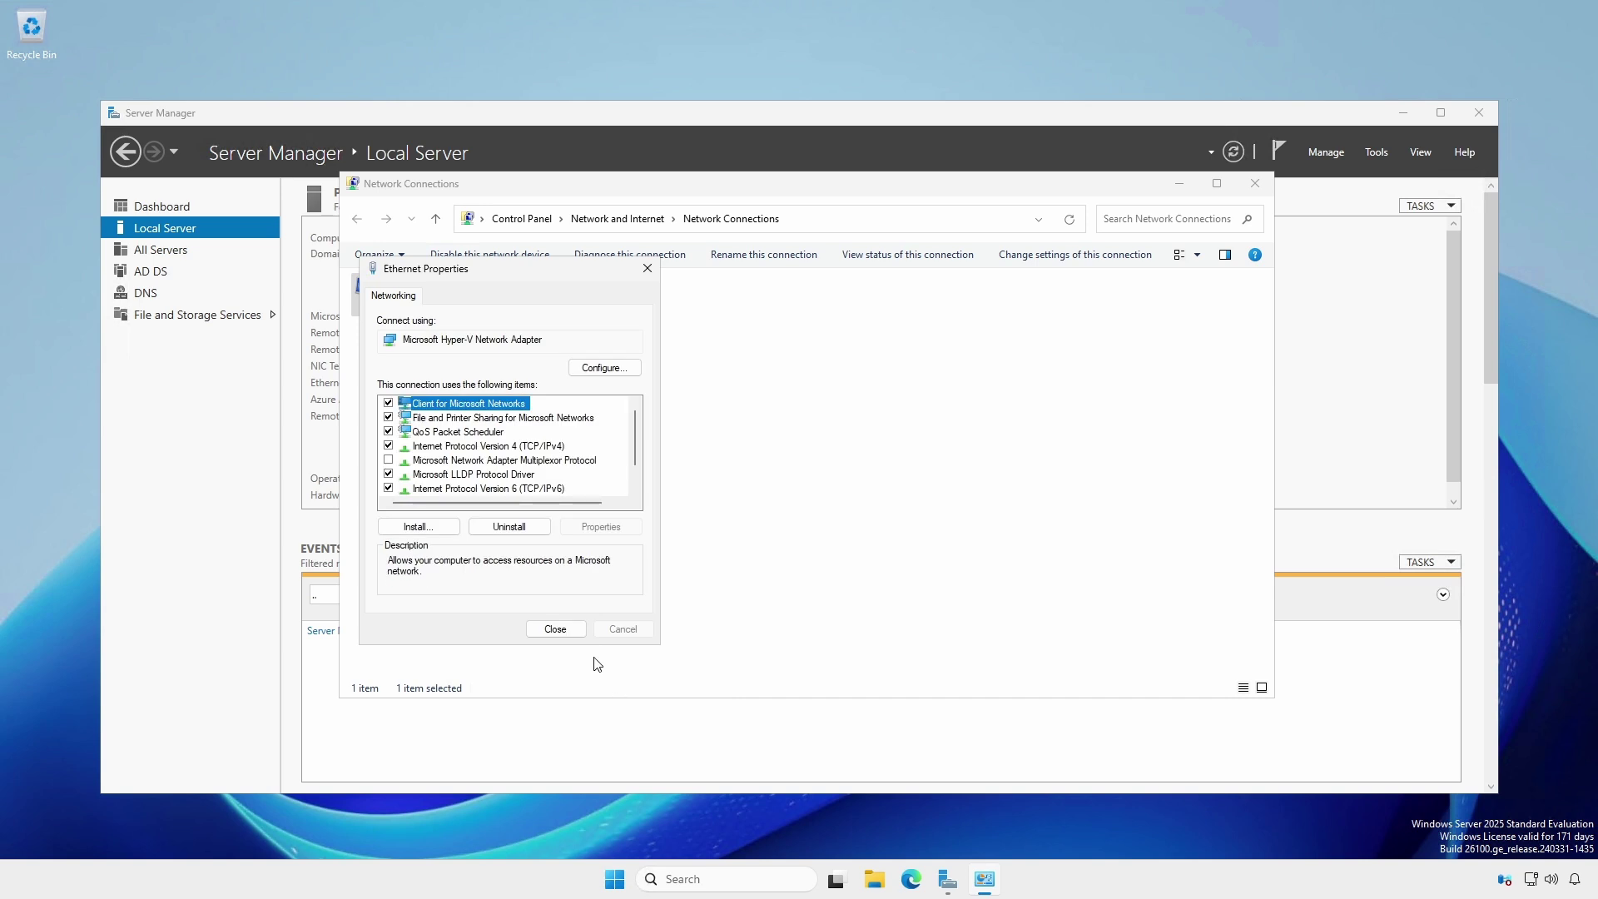
{"action": "left_click", "coordinate": [556, 629]}
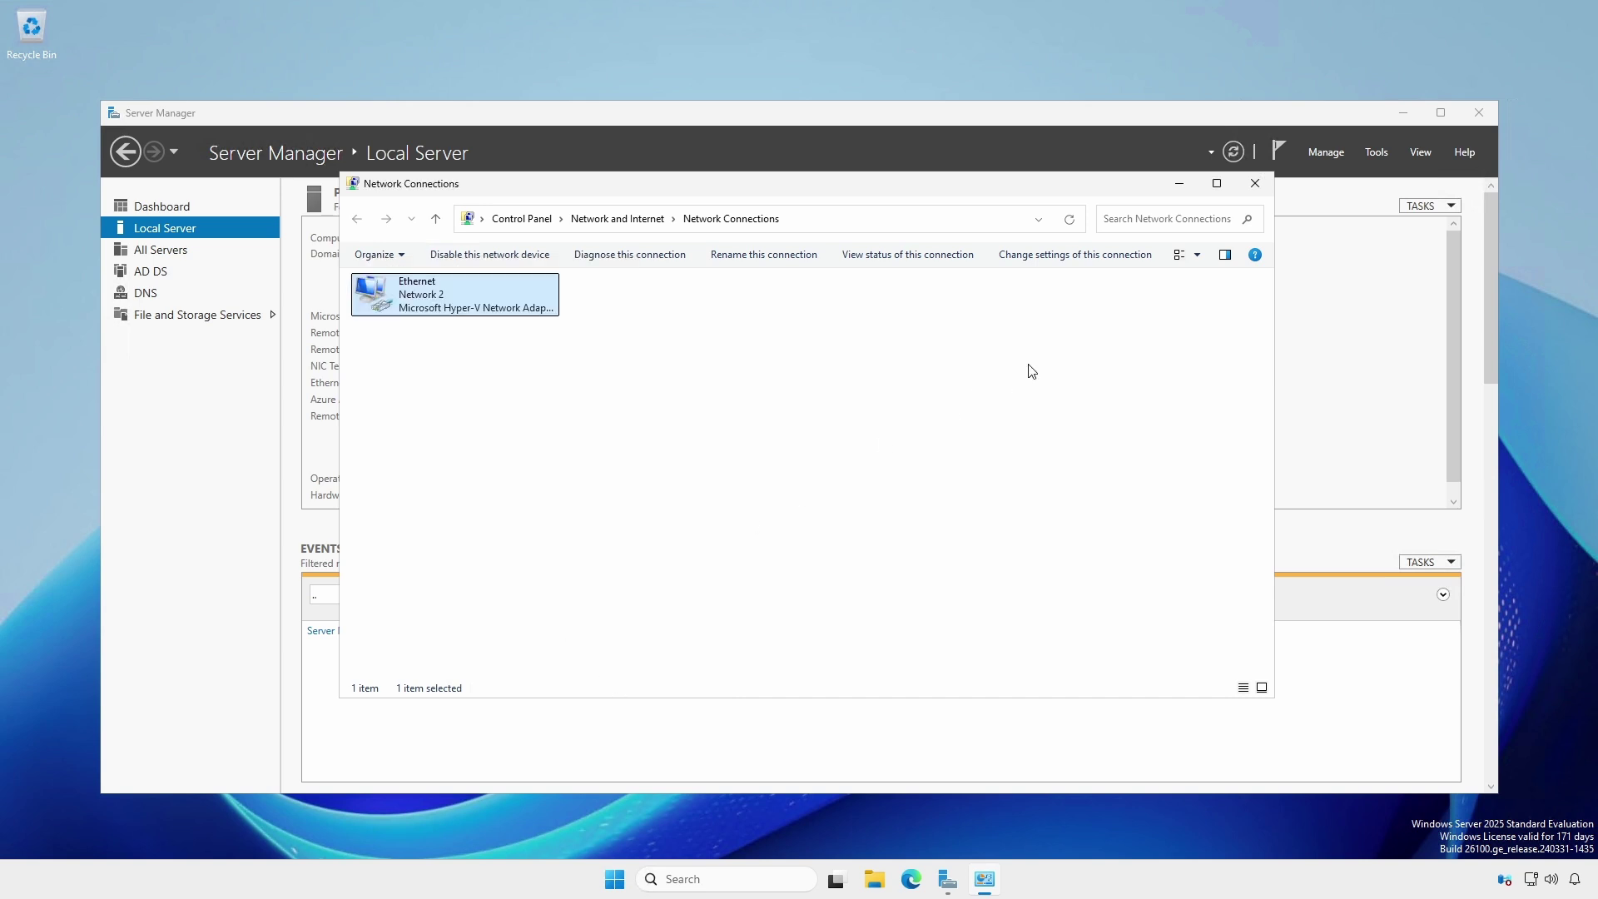
{"action": "left_click", "coordinate": [1255, 188]}
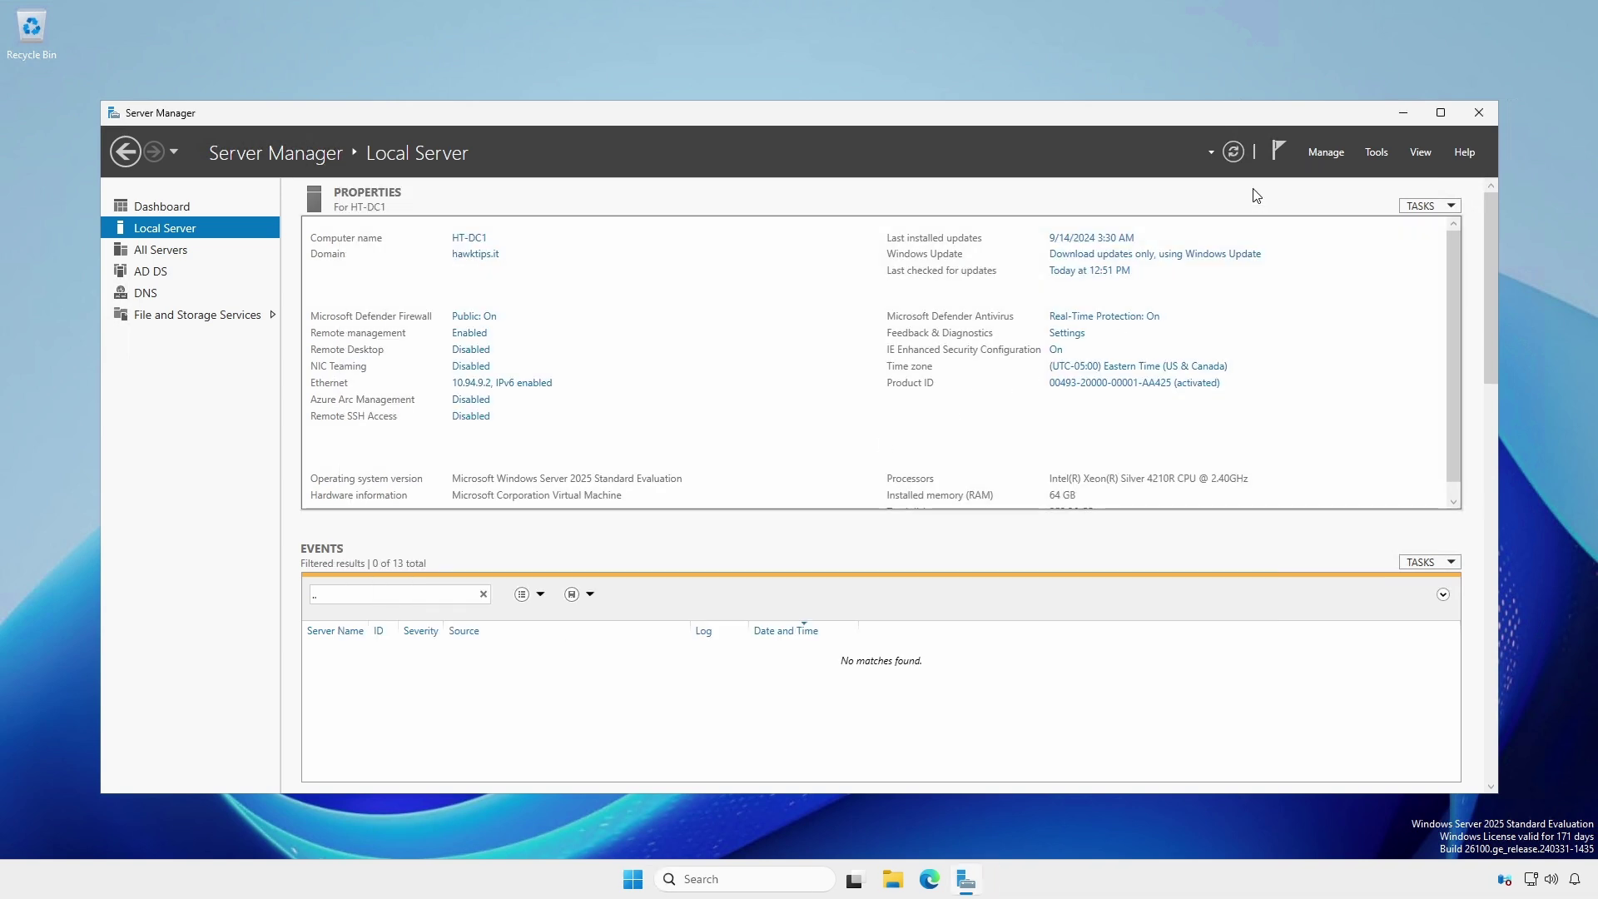
{"action": "left_click", "coordinate": [1401, 112]}
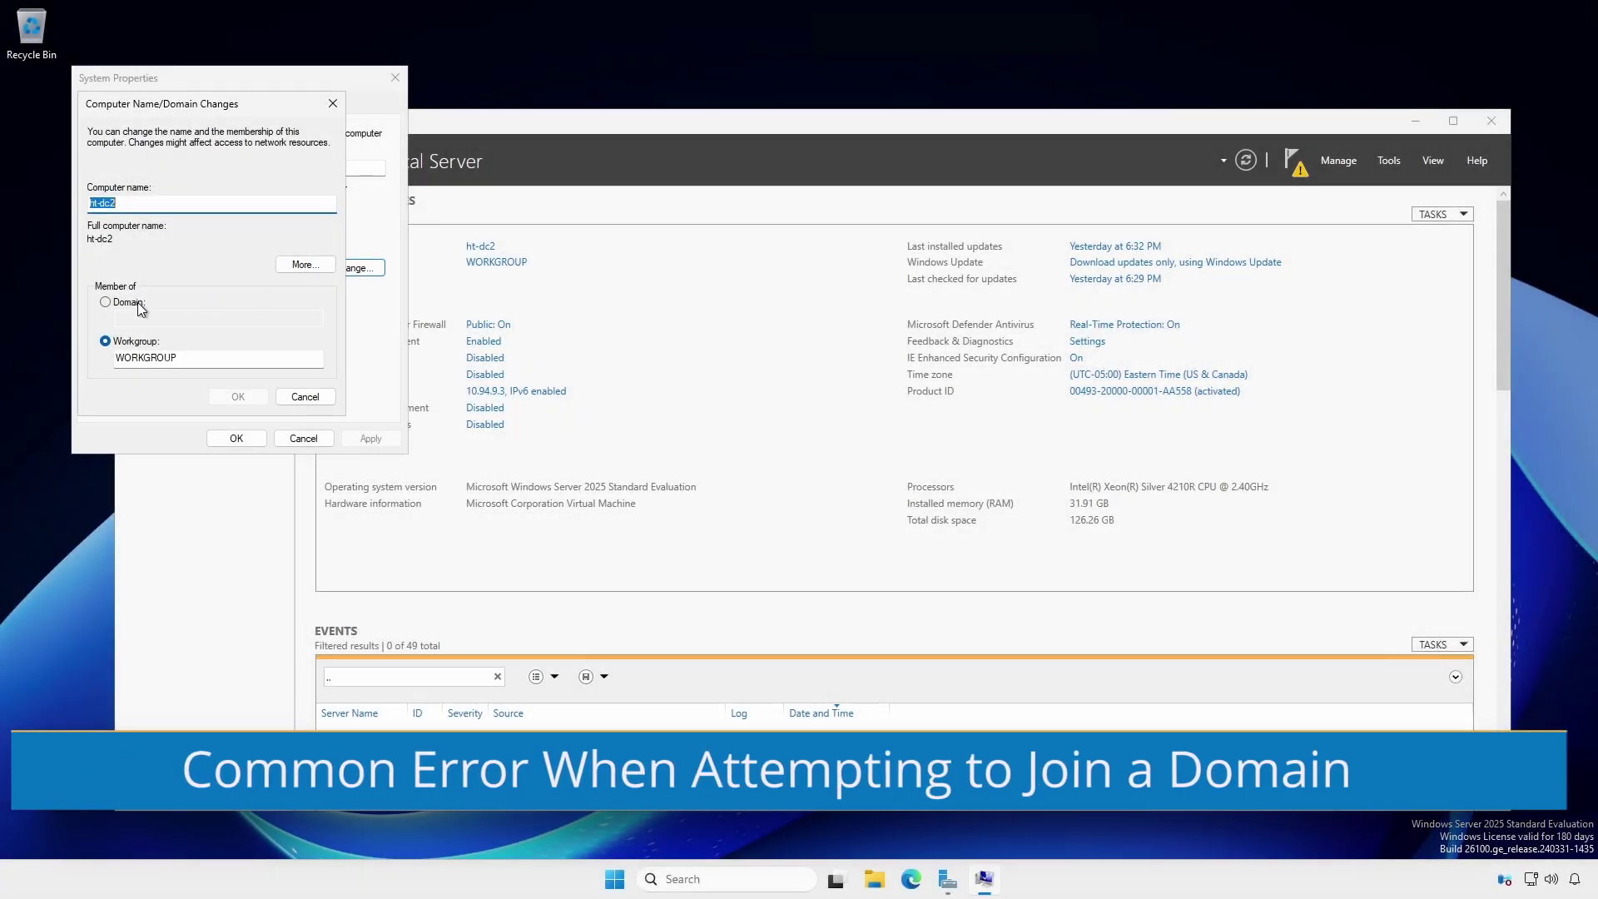
- Try joining the hawktip.it domain and view the 'domain controller could not be contacted' error details
{"action": "left_click", "coordinate": [138, 305]}
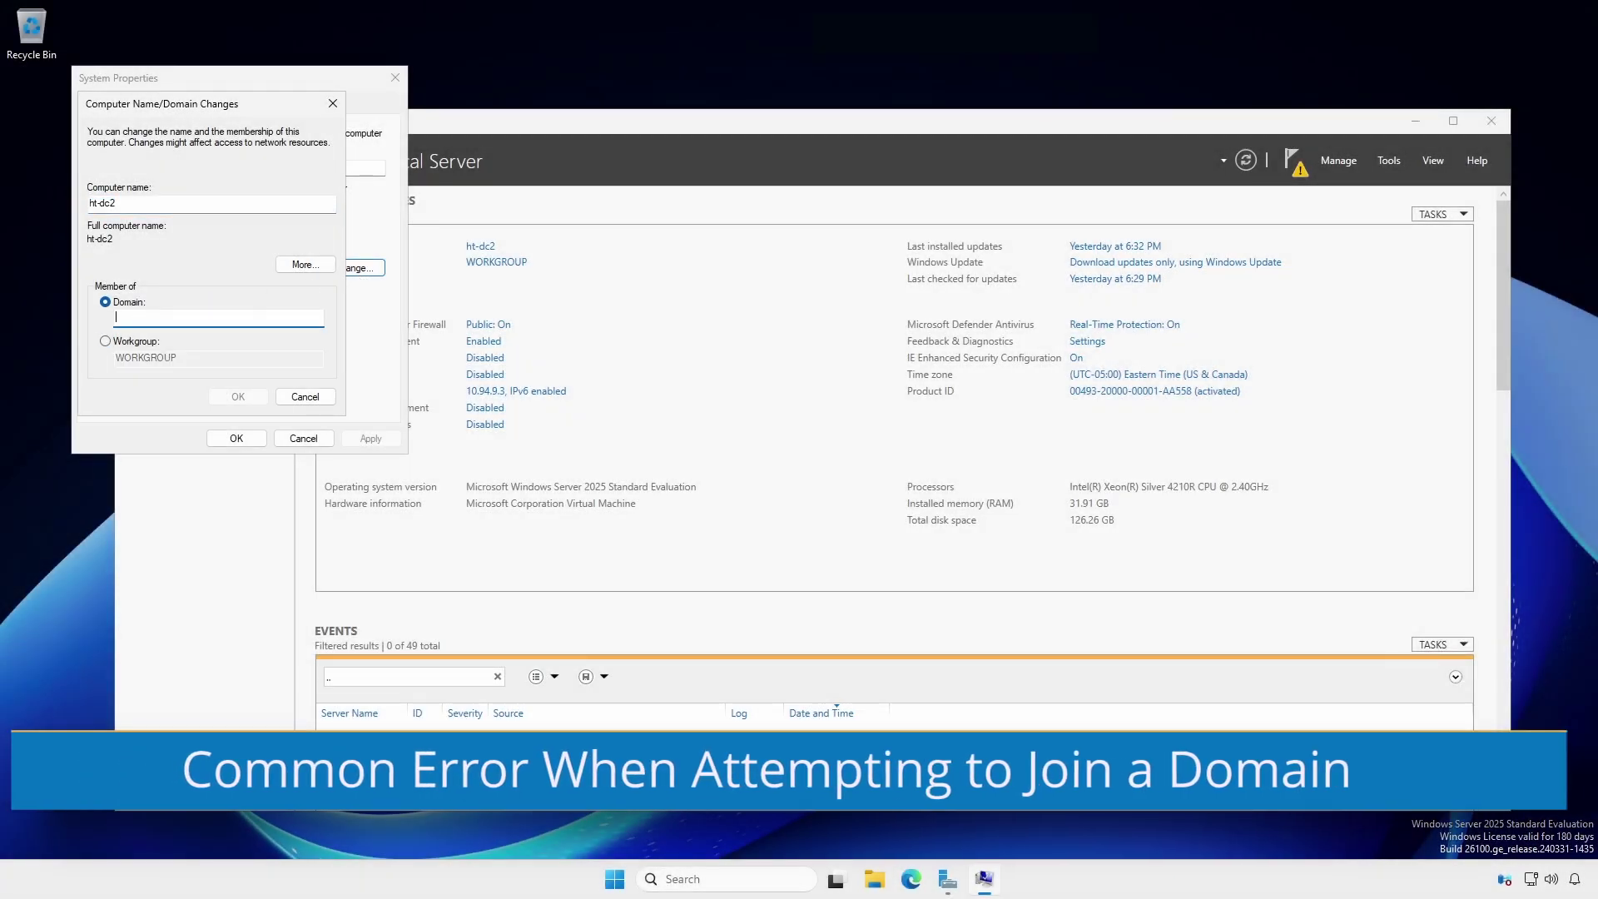
{"action": "type", "text": "hawktips.it"}
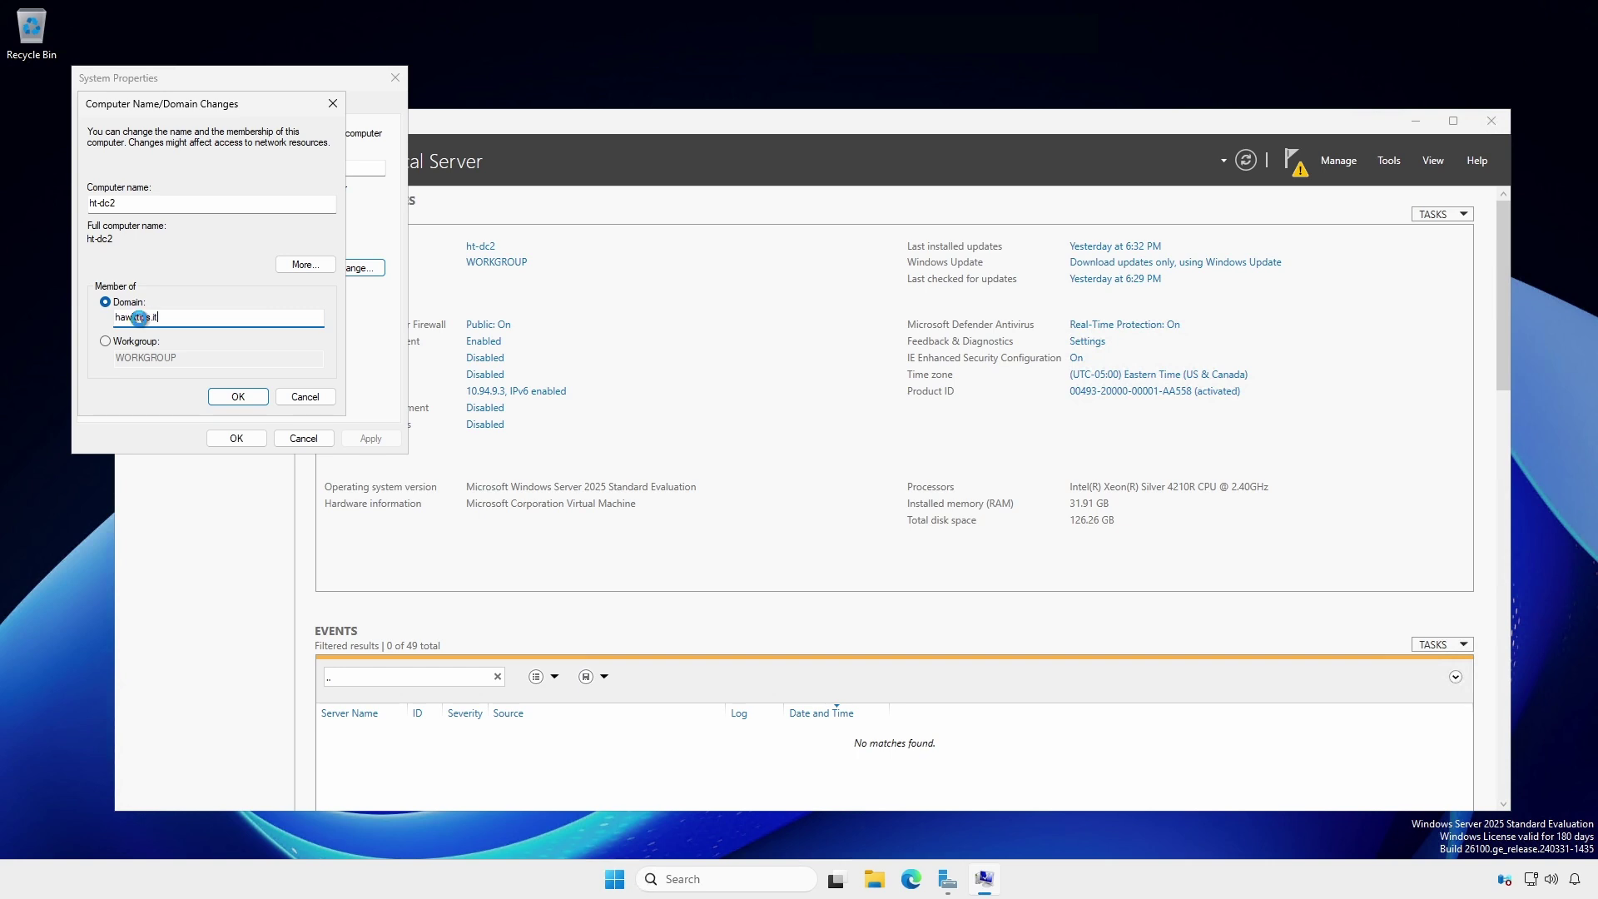
{"action": "key", "text": "Return"}
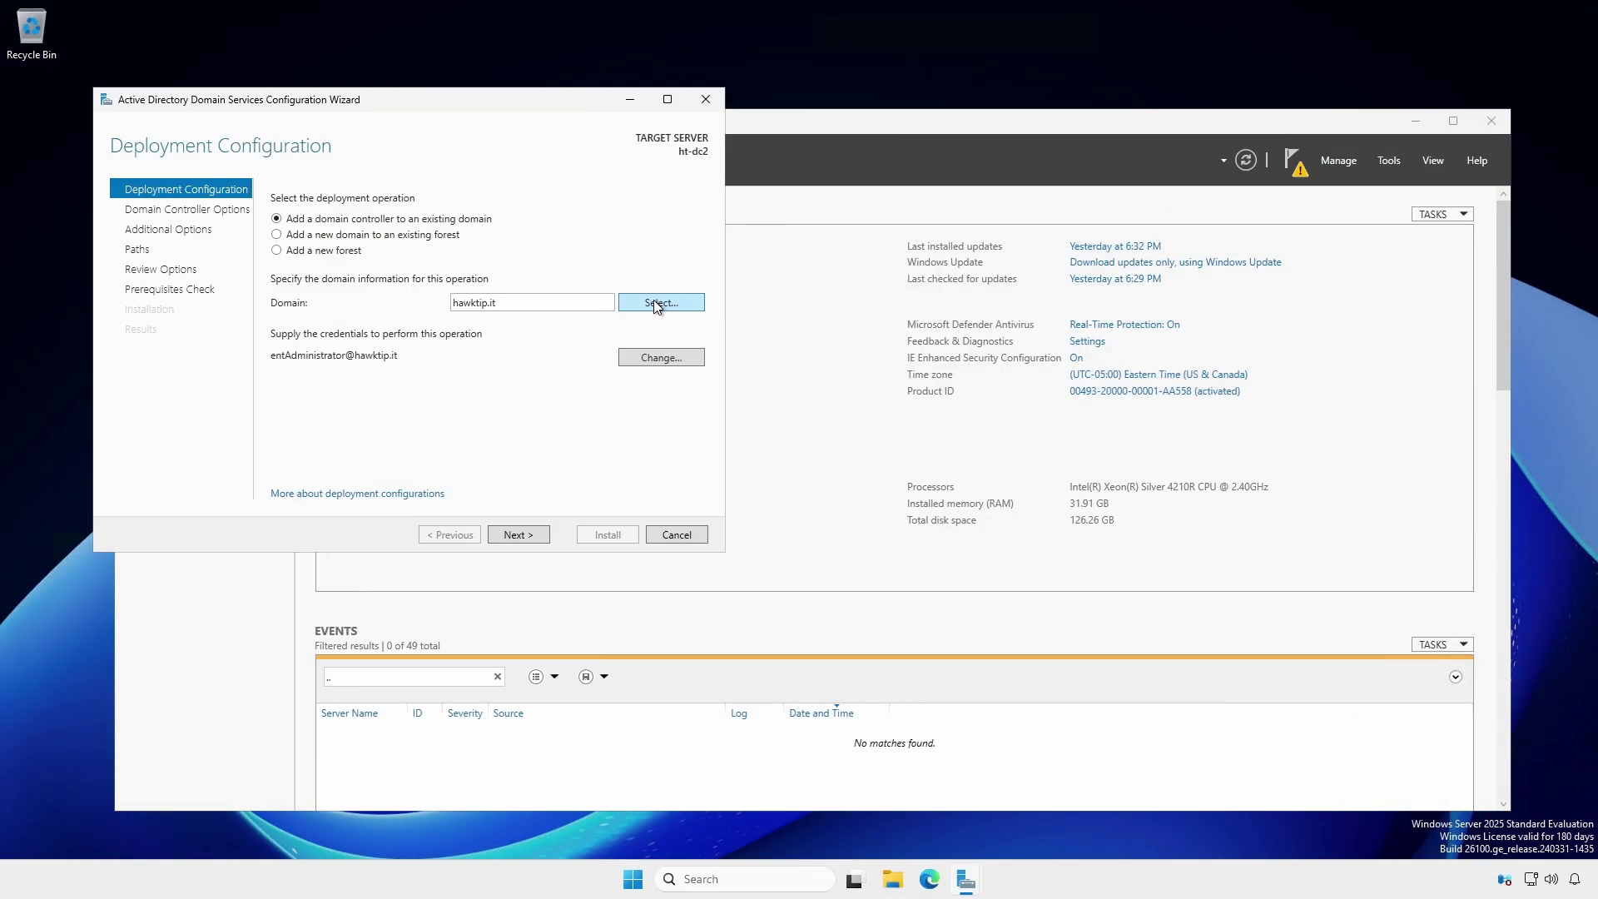
{"action": "left_click", "coordinate": [517, 533]}
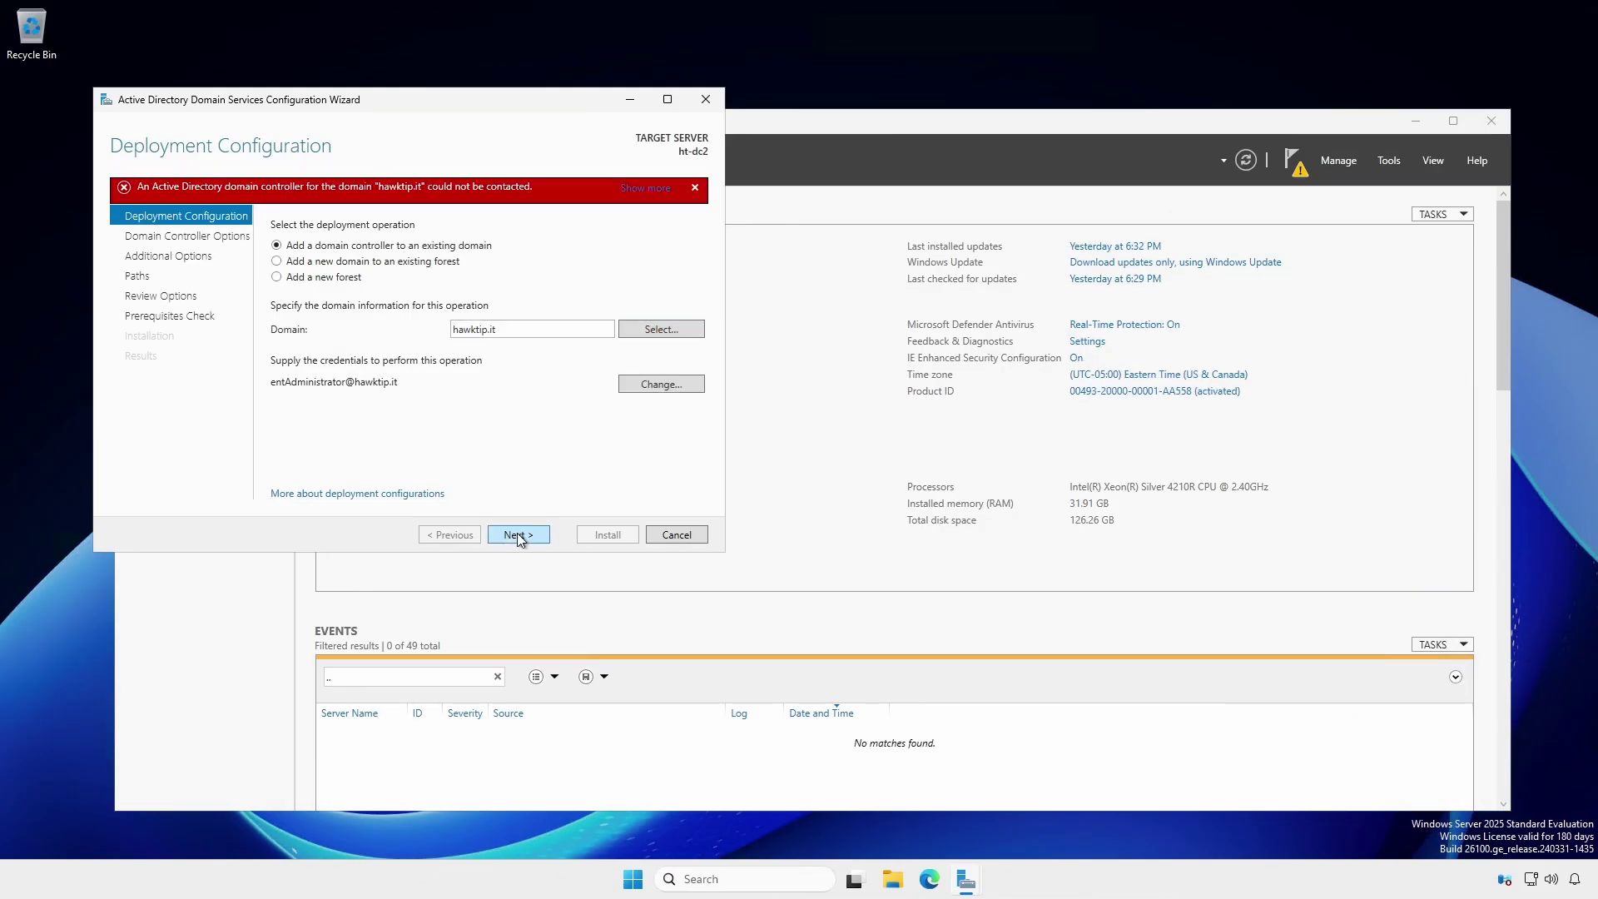
{"action": "left_click", "coordinate": [651, 190]}
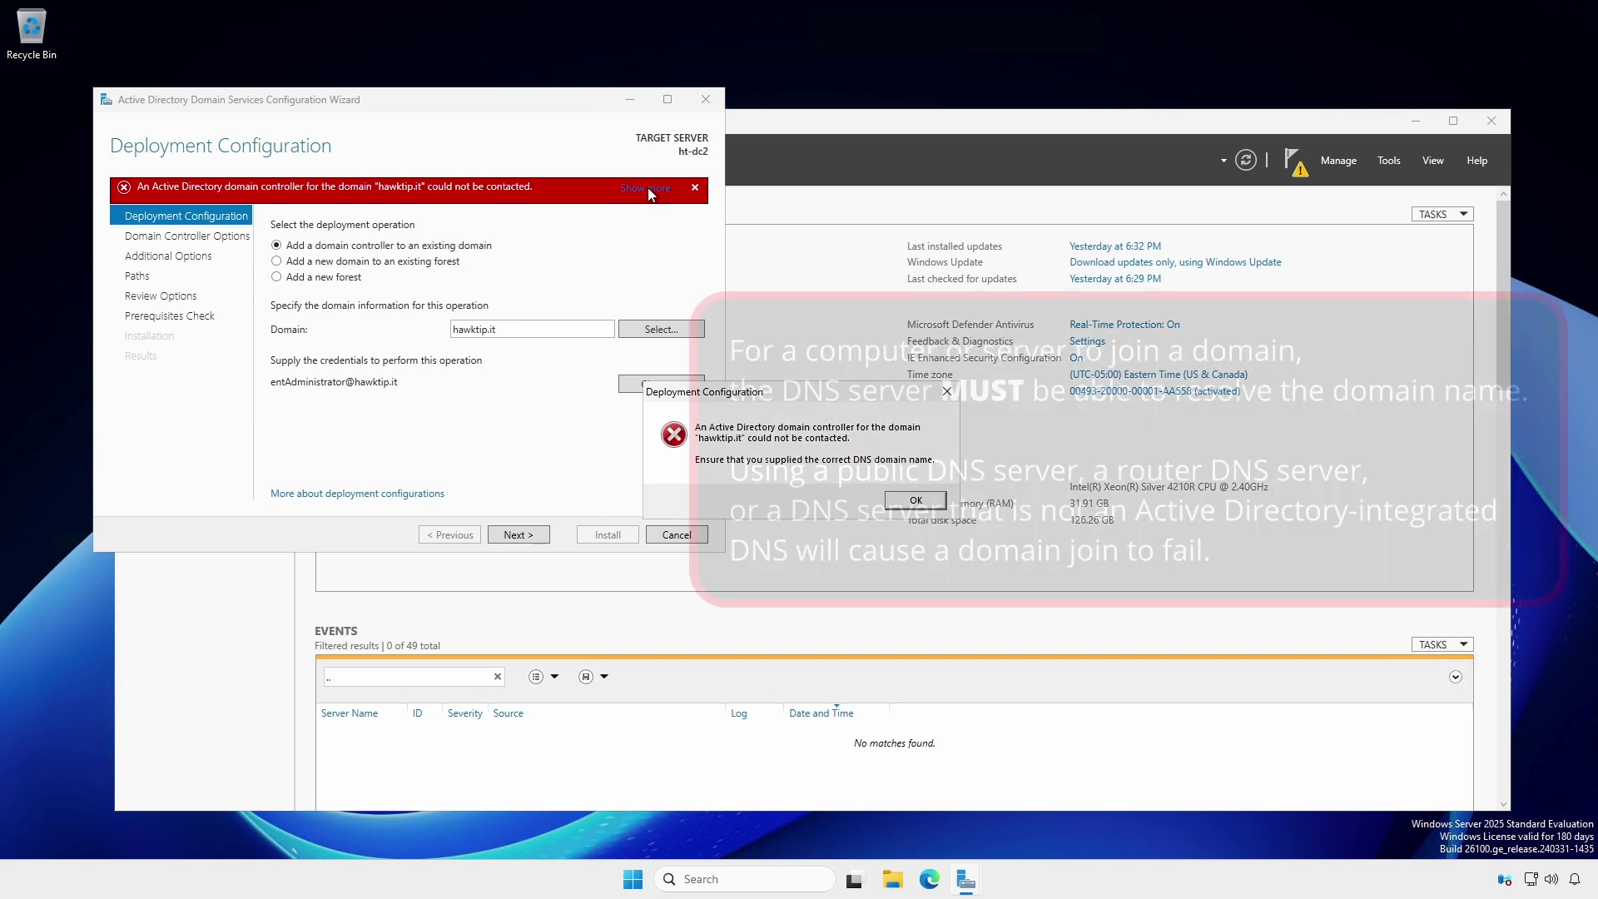
- Dismiss the error and cancel the domain controller configuration wizard
{"action": "left_click", "coordinate": [916, 499]}
{"action": "left_click", "coordinate": [685, 537]}
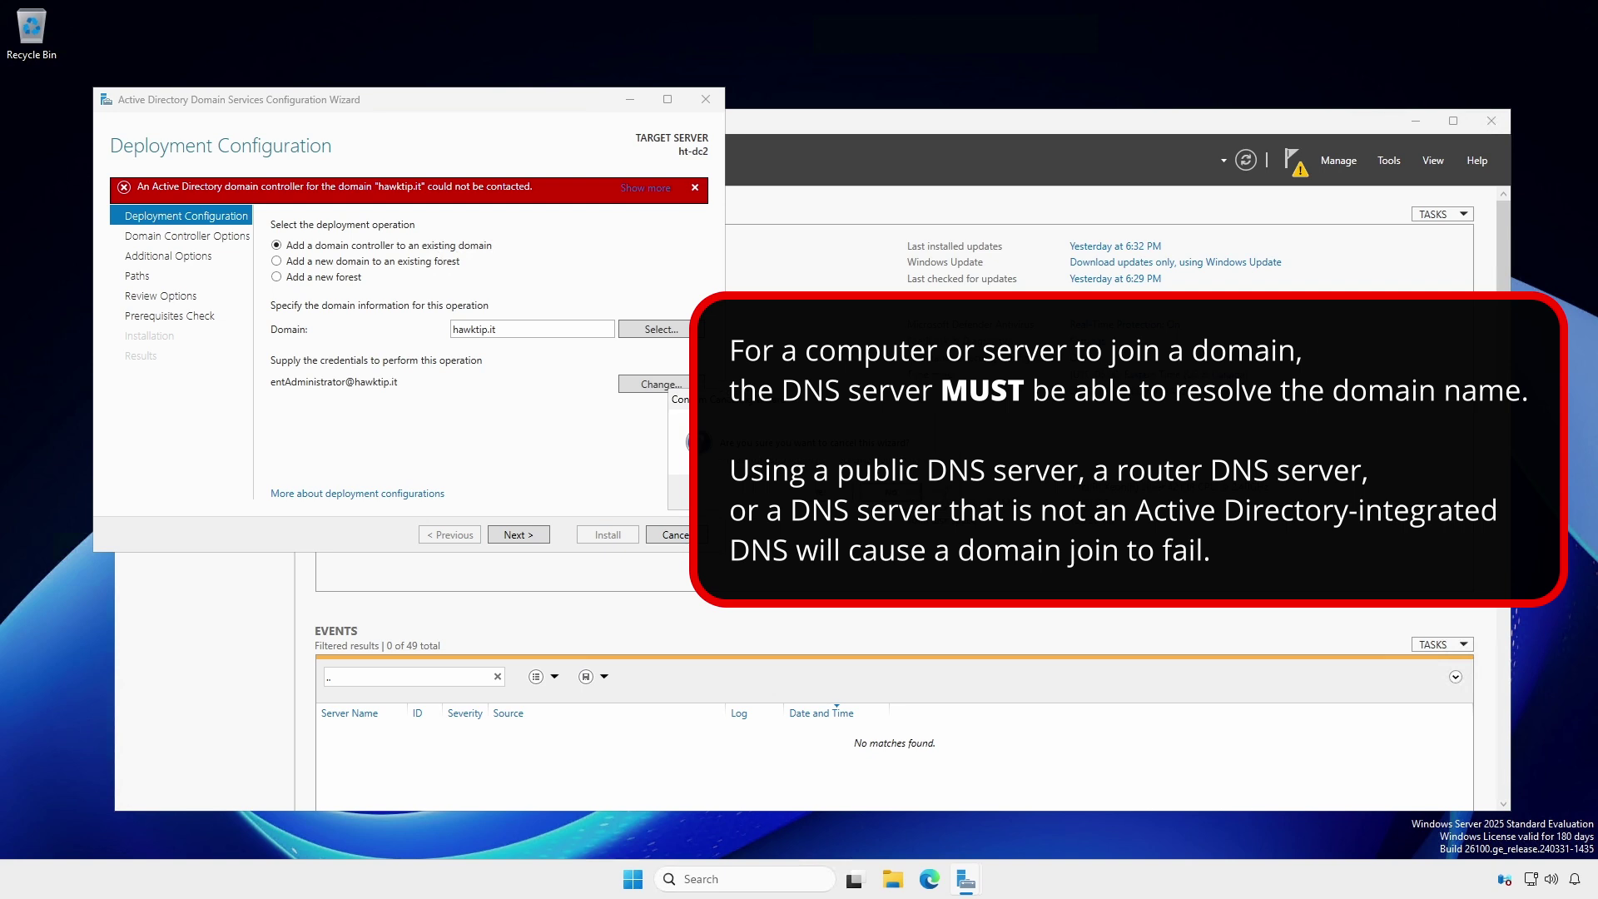
{"action": "key", "text": "Return"}
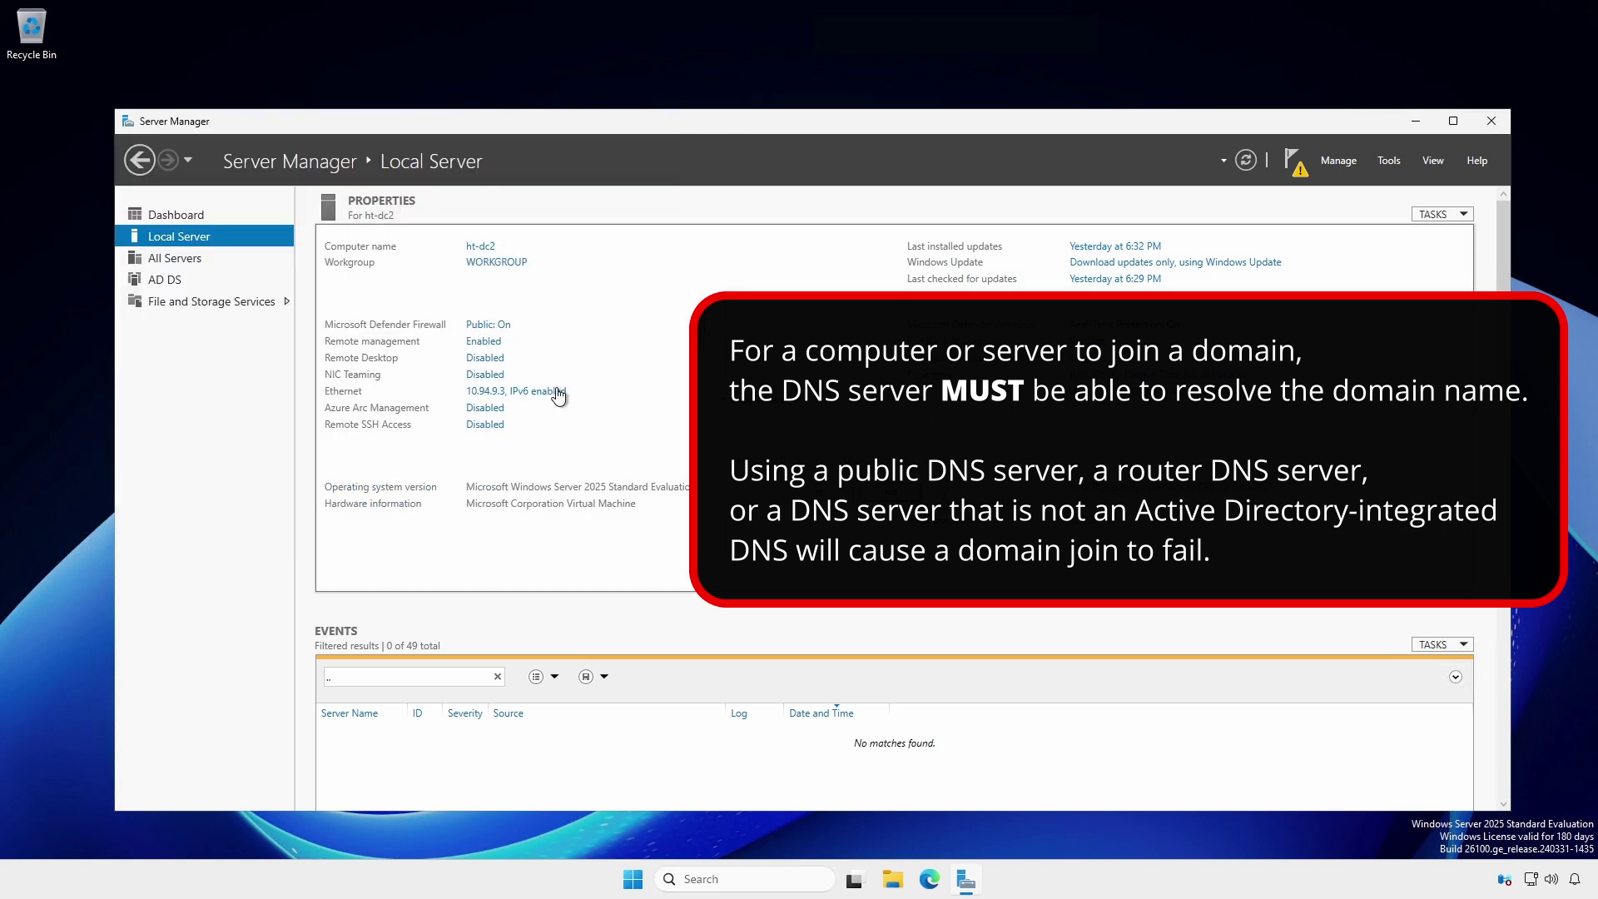
- Open ht-dc2's Ethernet TCP/IPv4 properties to check which DNS server it uses
{"action": "left_click", "coordinate": [552, 392]}
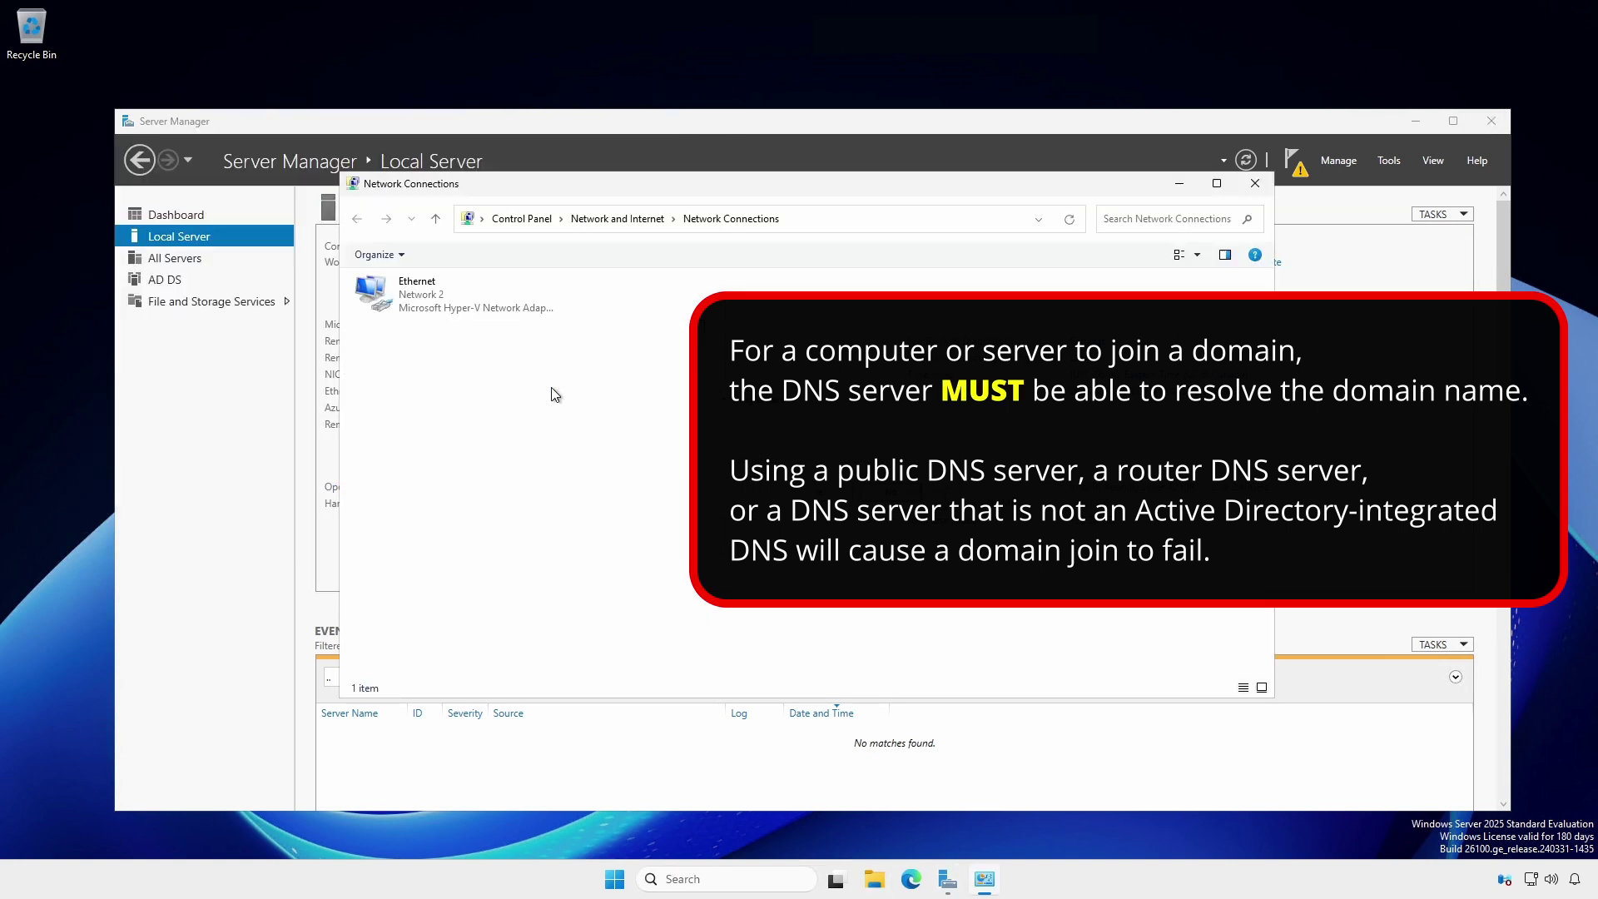
{"action": "right_click", "coordinate": [422, 297]}
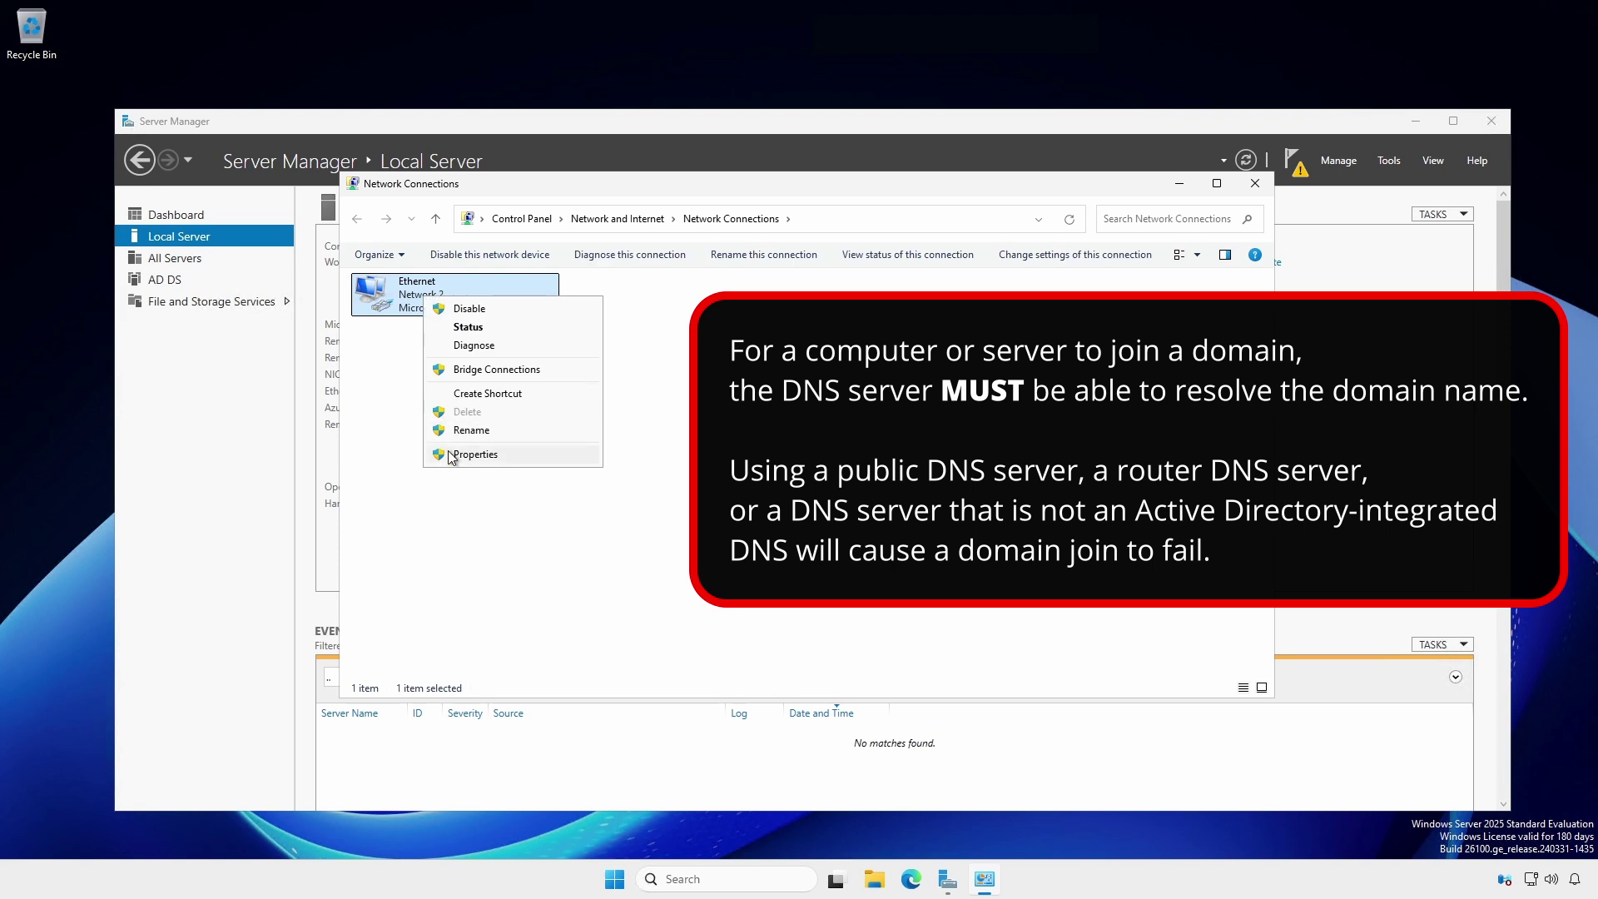
{"action": "left_click", "coordinate": [450, 456]}
{"action": "left_click", "coordinate": [460, 448]}
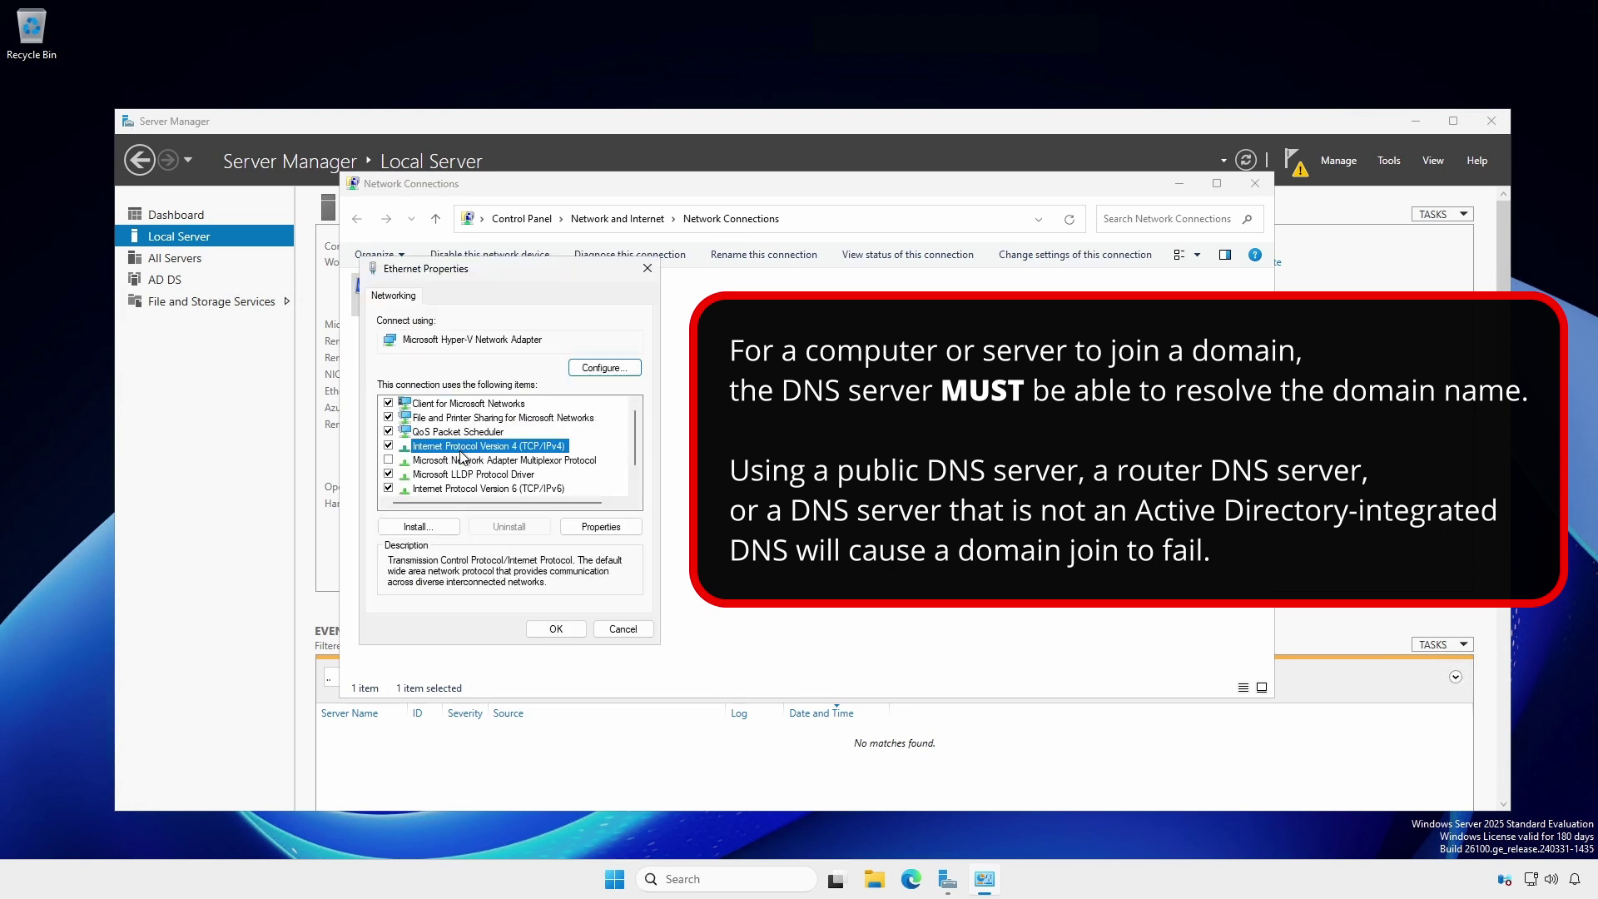
{"action": "left_click", "coordinate": [599, 526]}
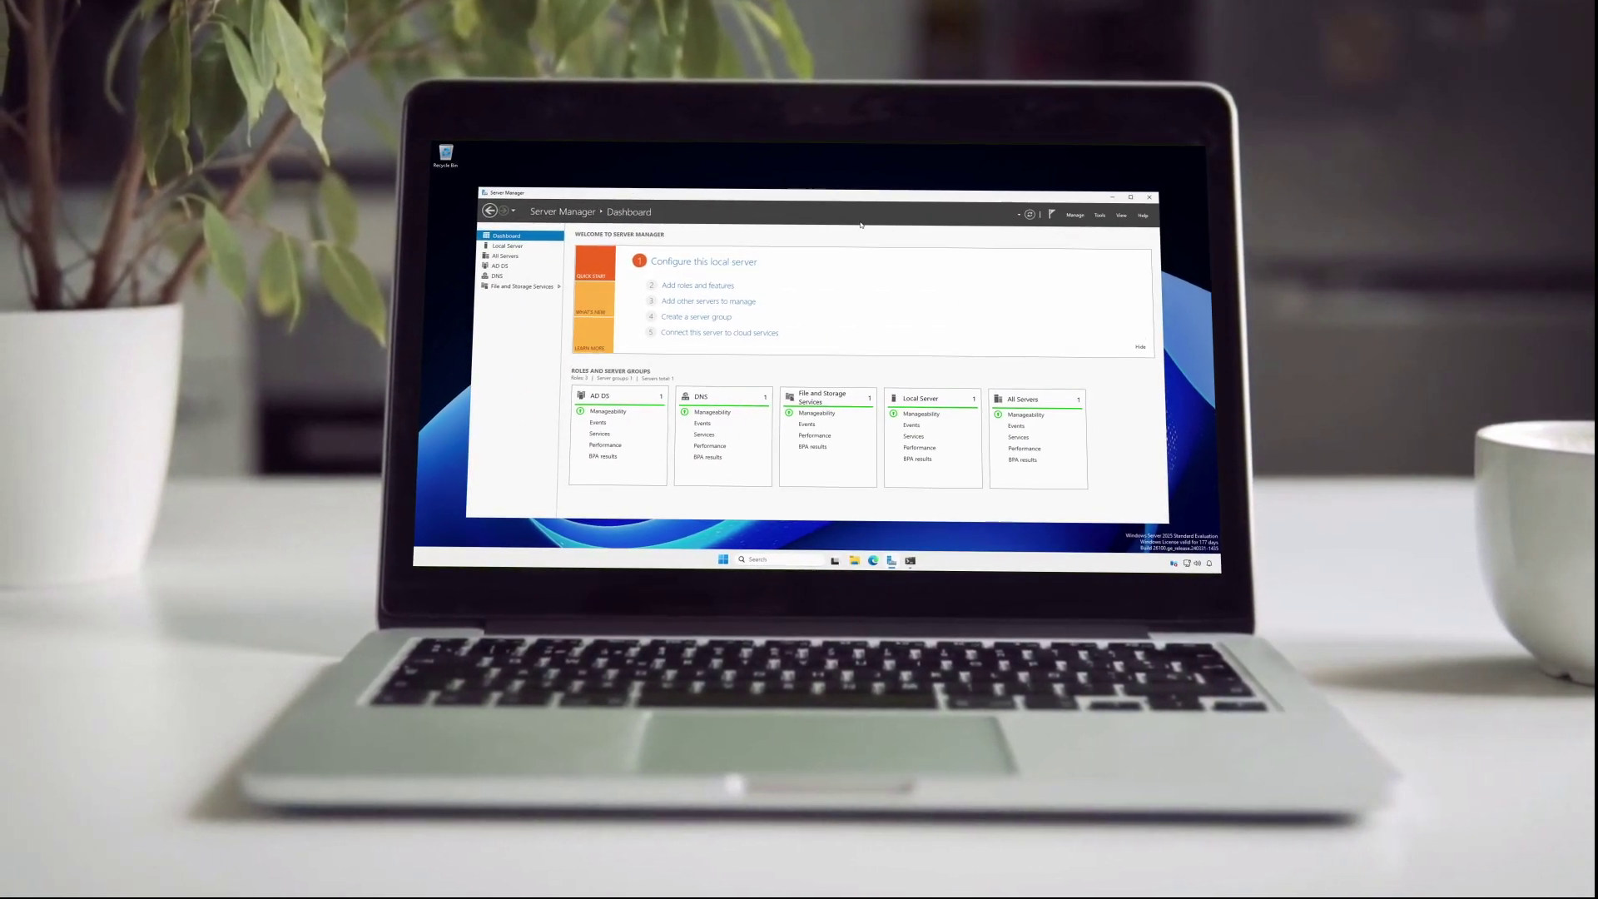
- Show the Local Server page with the server's properties and Events list
{"action": "left_click", "coordinate": [517, 237]}
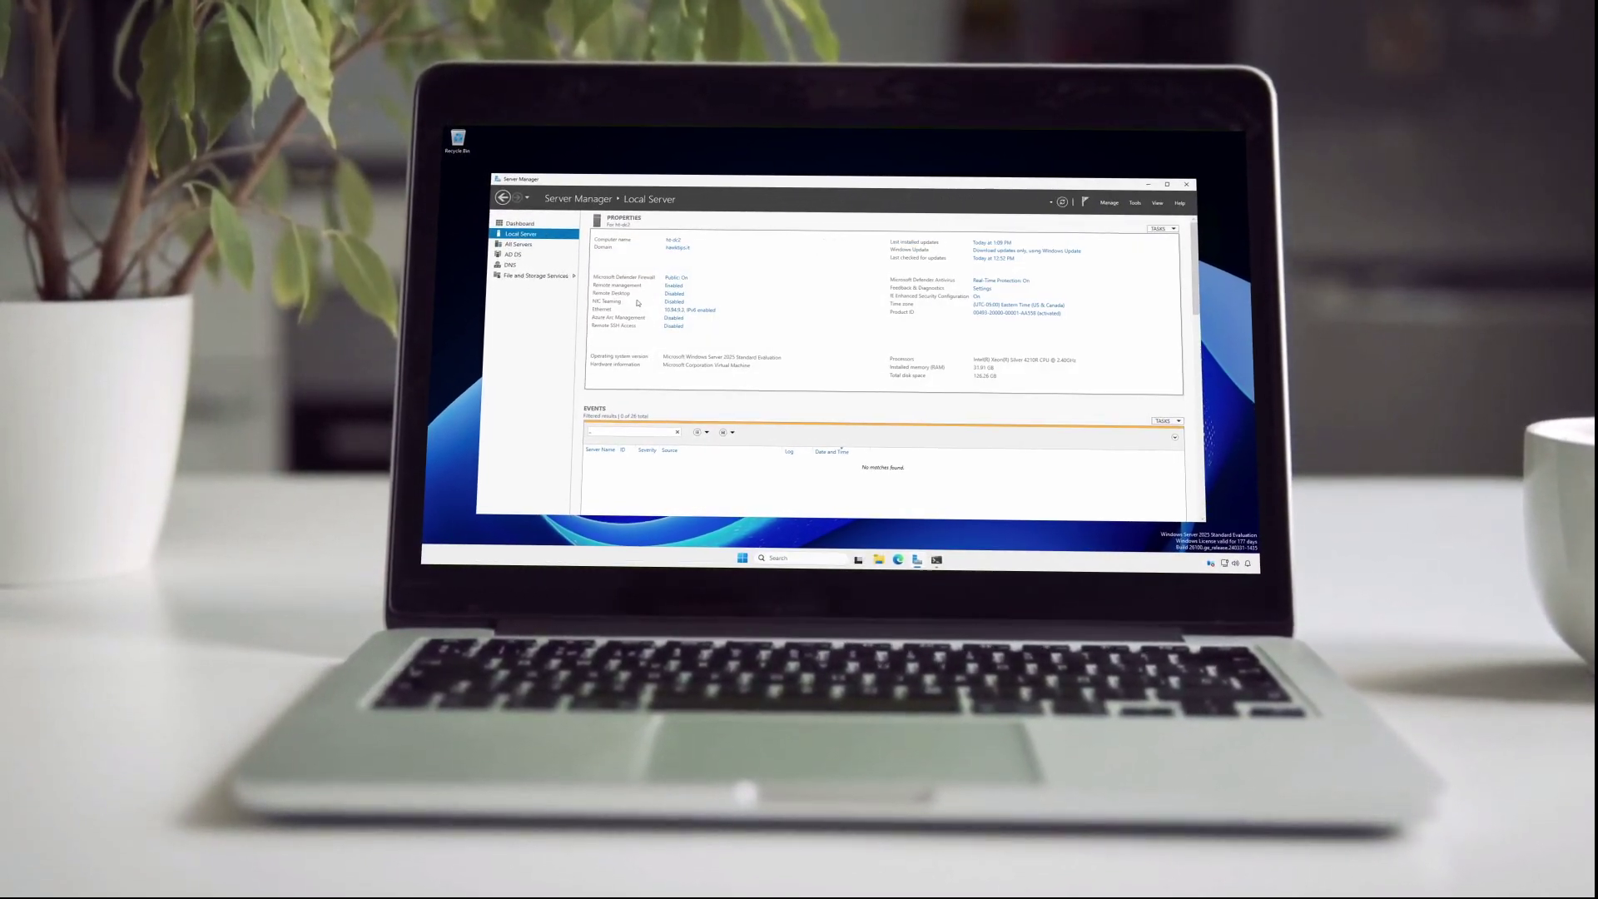